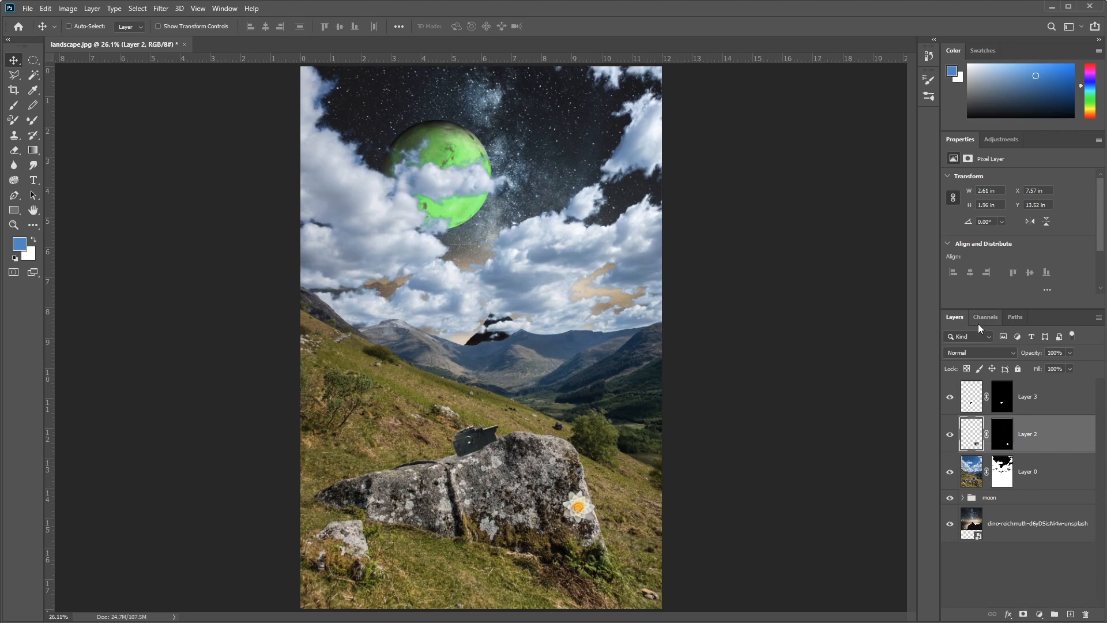
# Step: Add a pattern fill layer above the flower's Layer 2 using the first, deep blue pattern in the Water group
pyautogui.click(1039, 614)
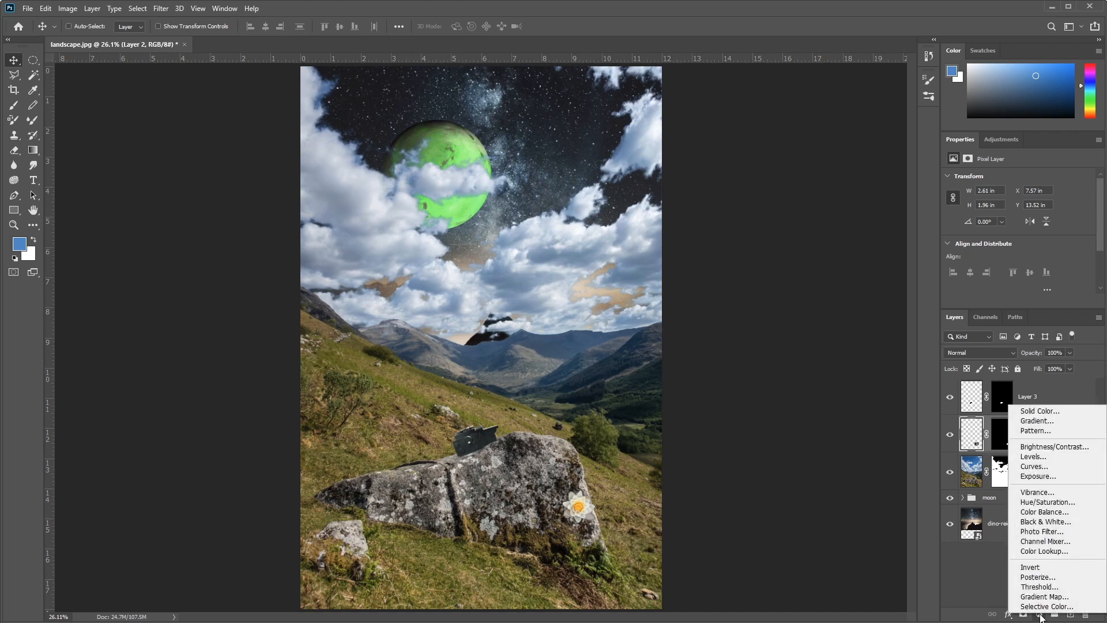
pyautogui.click(1044, 434)
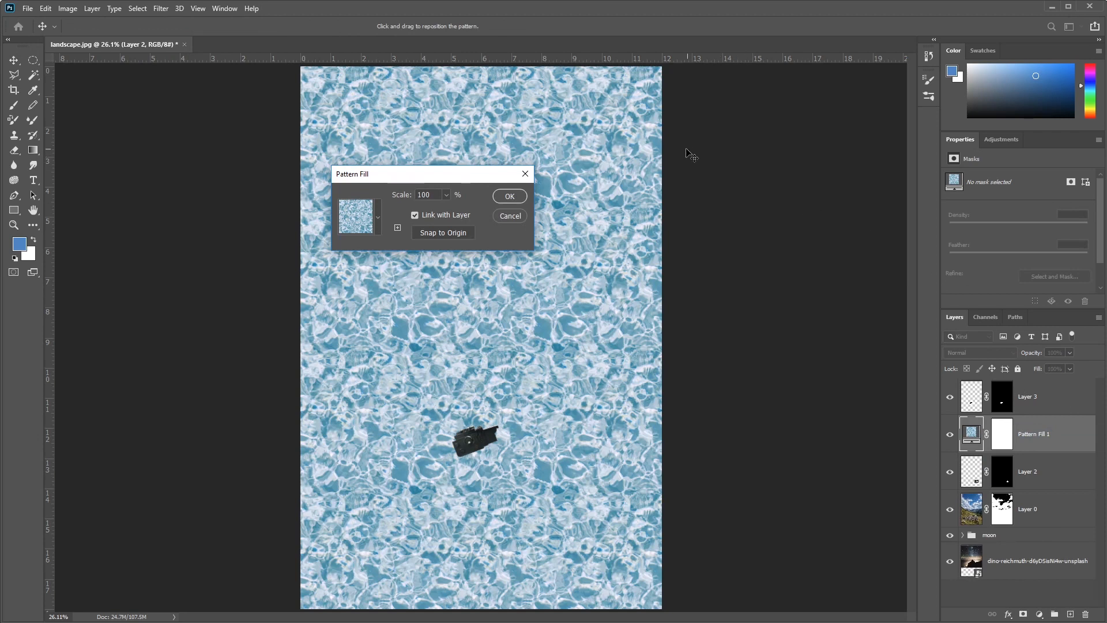
pyautogui.click(378, 217)
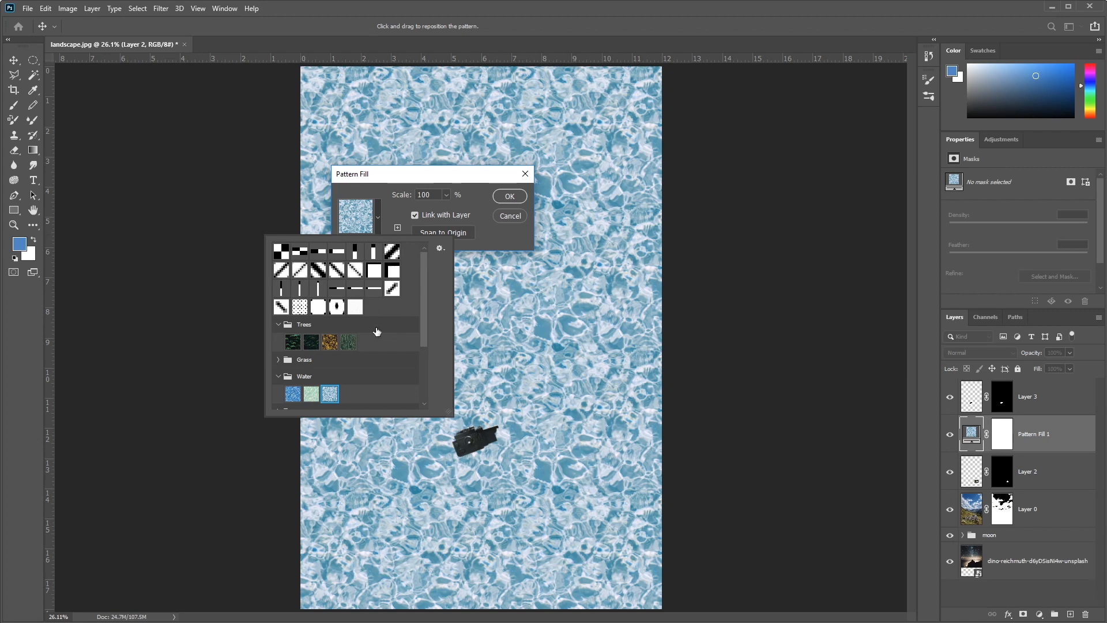
pyautogui.click(348, 343)
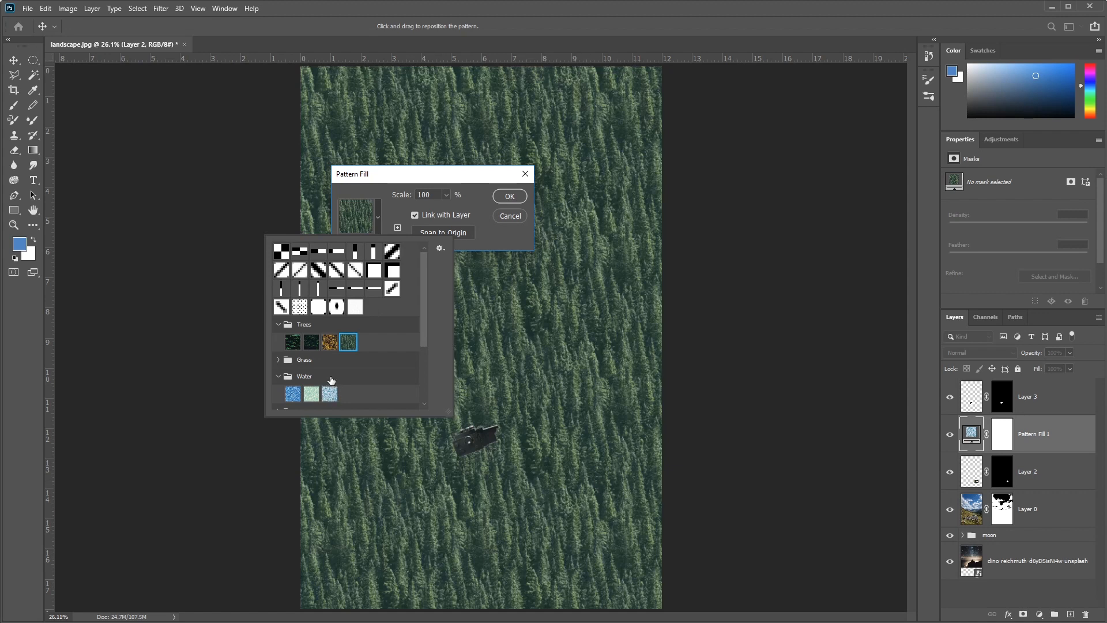
pyautogui.click(329, 394)
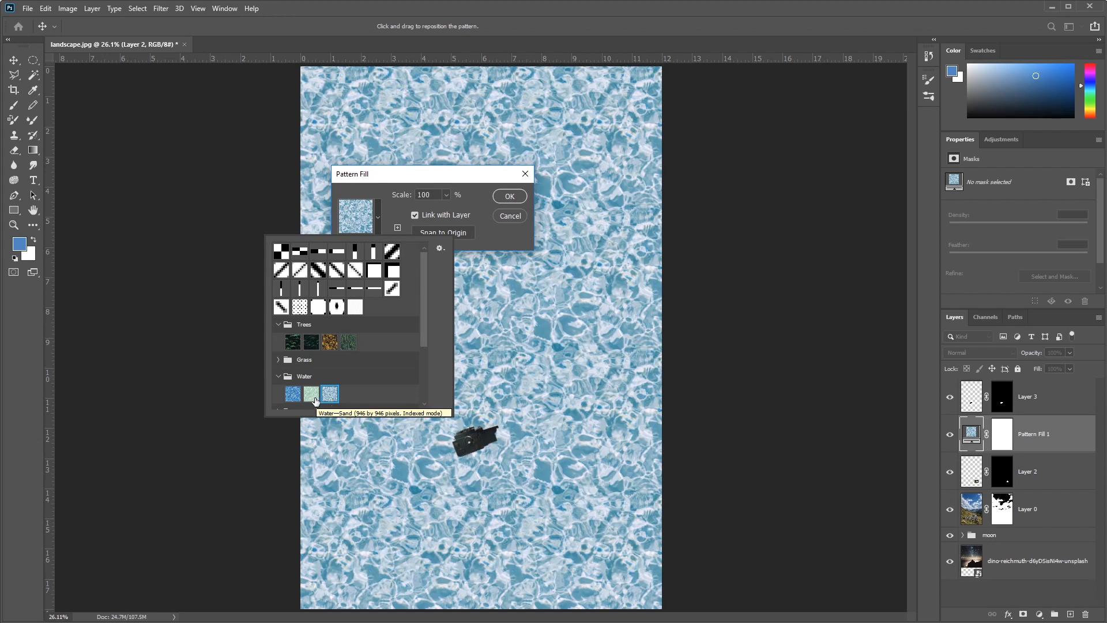
pyautogui.click(313, 398)
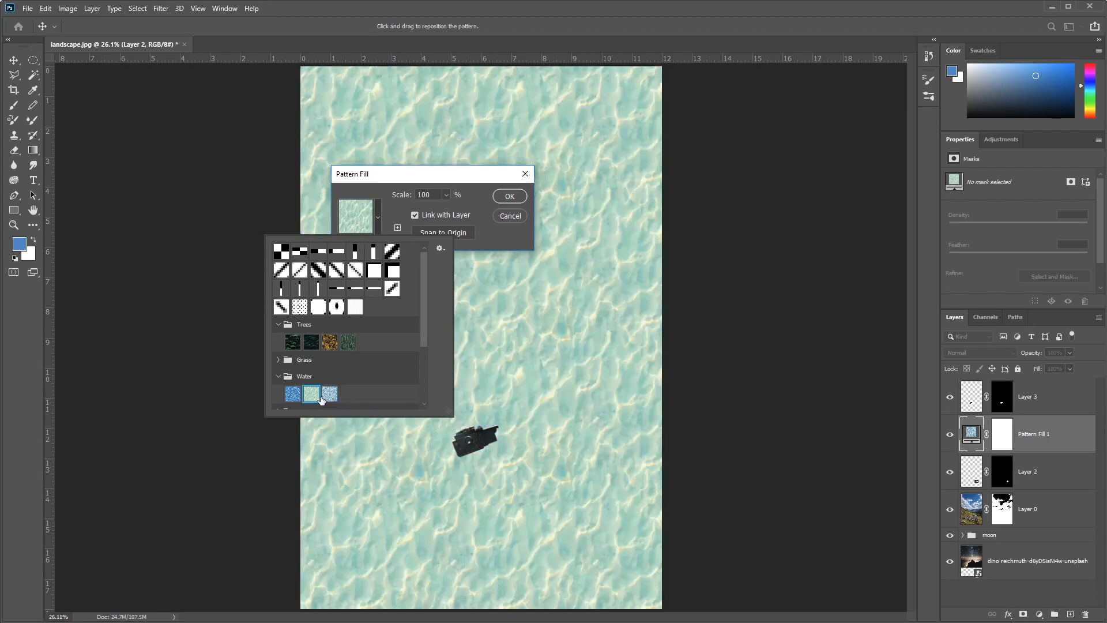
pyautogui.click(328, 395)
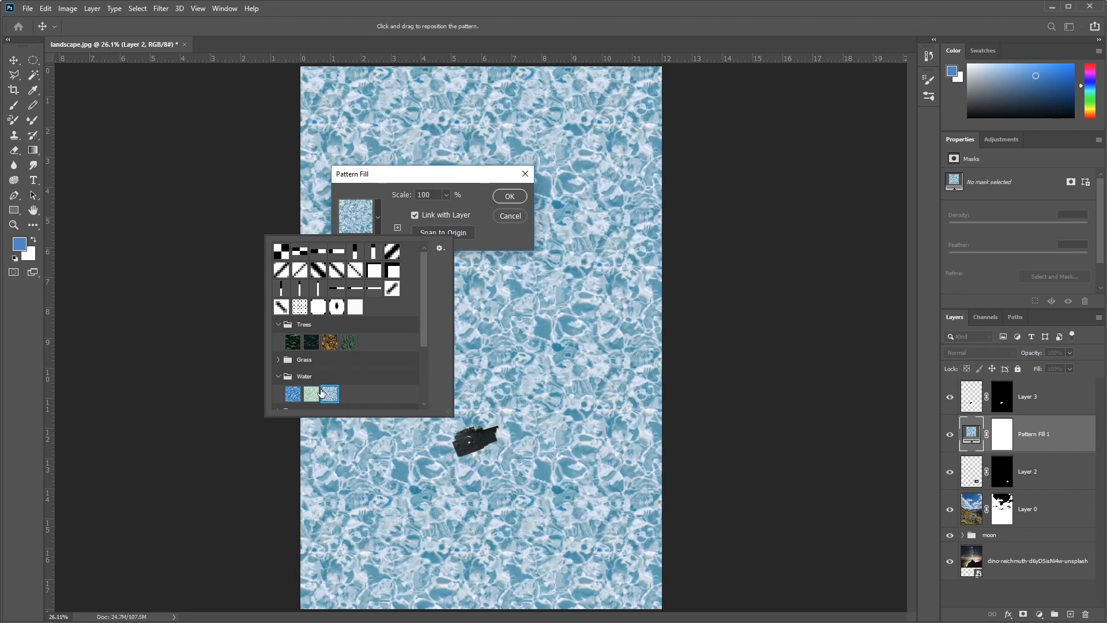
pyautogui.click(292, 396)
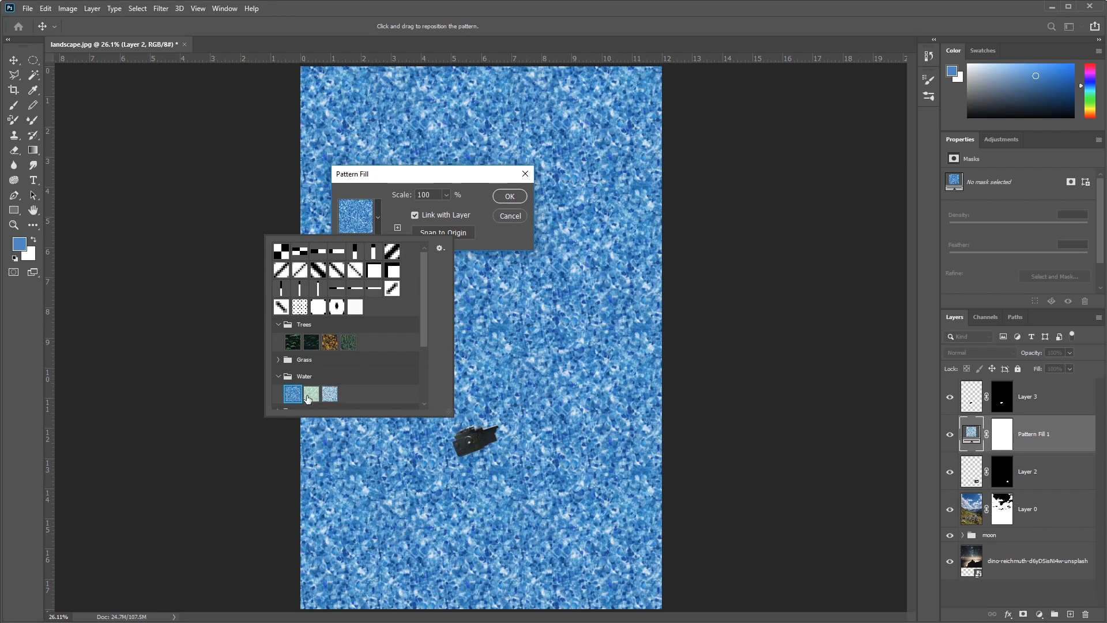
# Step: Set the pattern fill's scale to 275% and apply it
pyautogui.click(498, 229)
pyautogui.click(447, 195)
pyautogui.moveTo(455, 207); pyautogui.dragTo(455, 207)
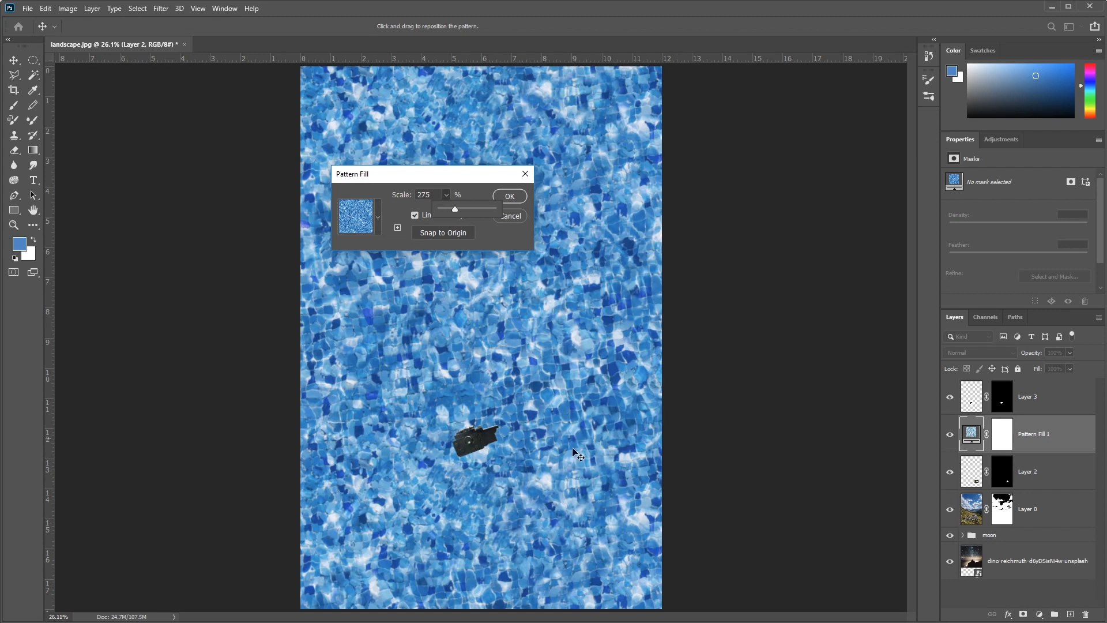
pyautogui.click(510, 197)
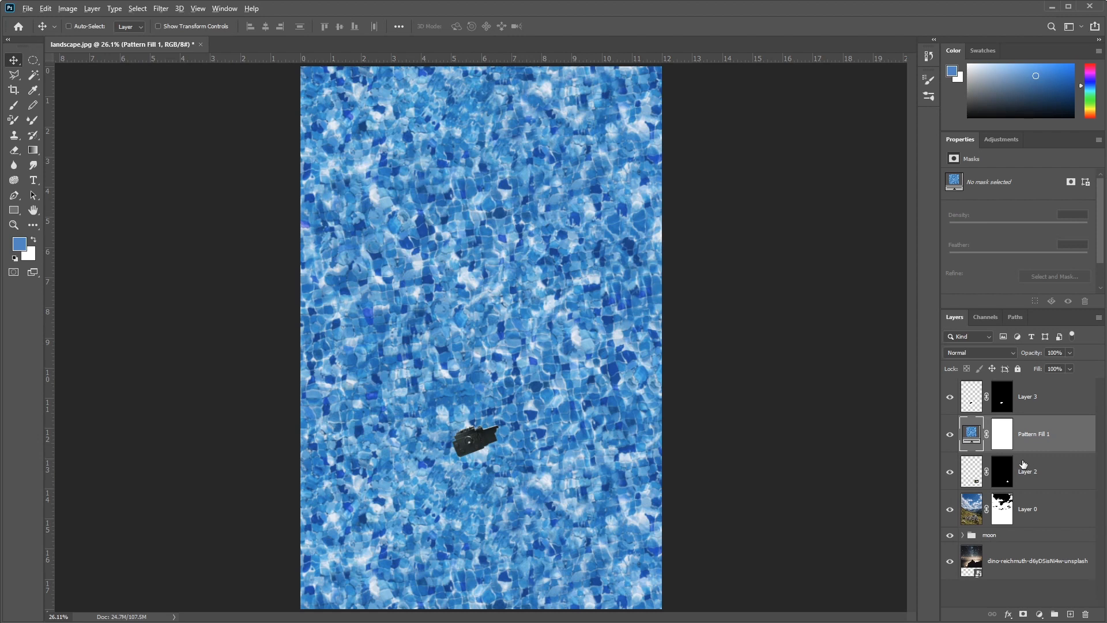
# Step: Clip the Pattern Fill 1 layer to the flower's Layer 2 and set its blend mode to Multiply
pyautogui.moveTo(1041, 469); pyautogui.dragTo(1040, 450)
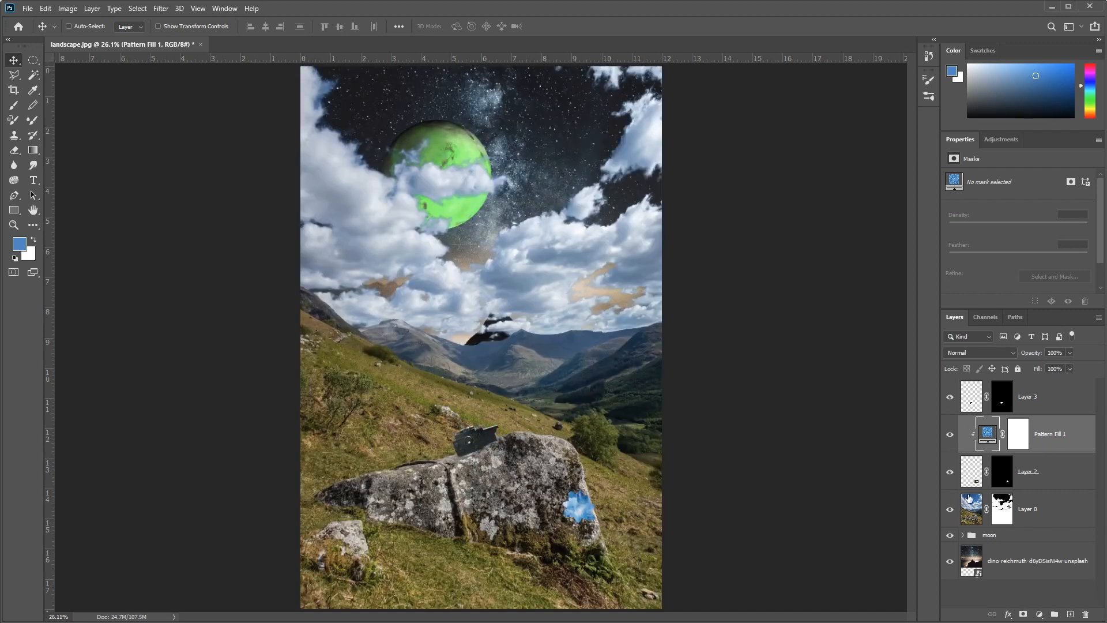
pyautogui.scroll(2, 589, 518)
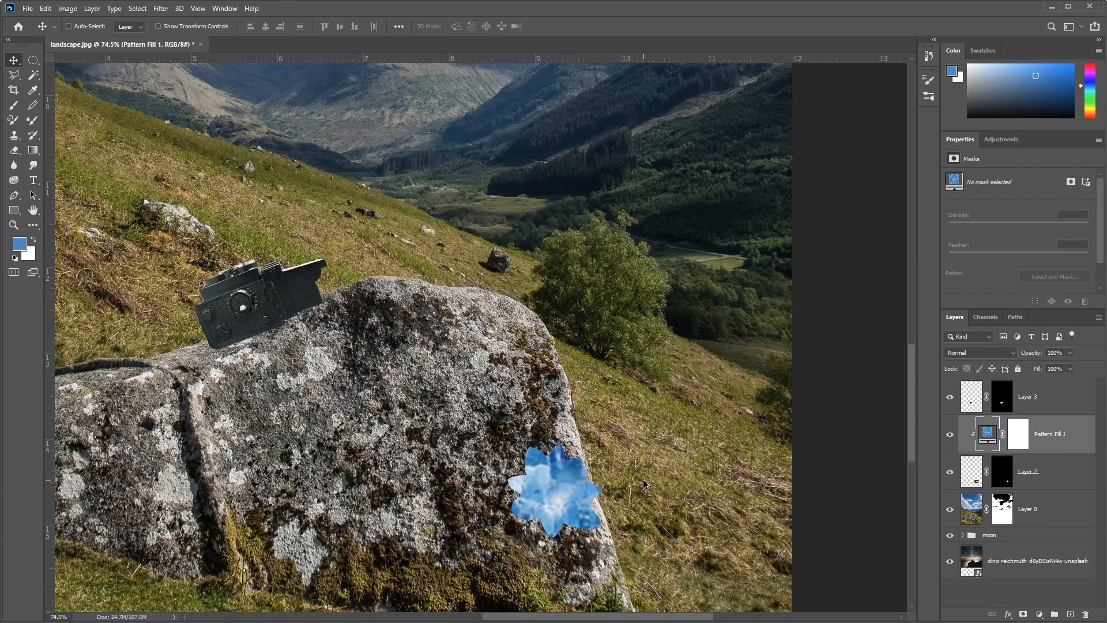
pyautogui.moveTo(637, 521); pyautogui.dragTo(607, 447)
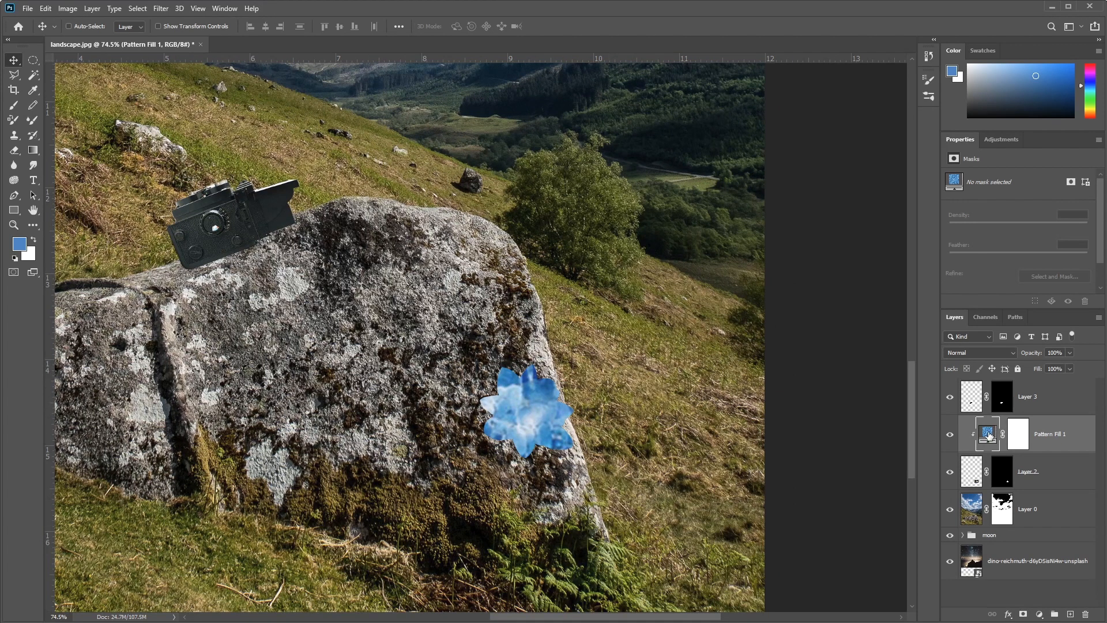
pyautogui.click(977, 351)
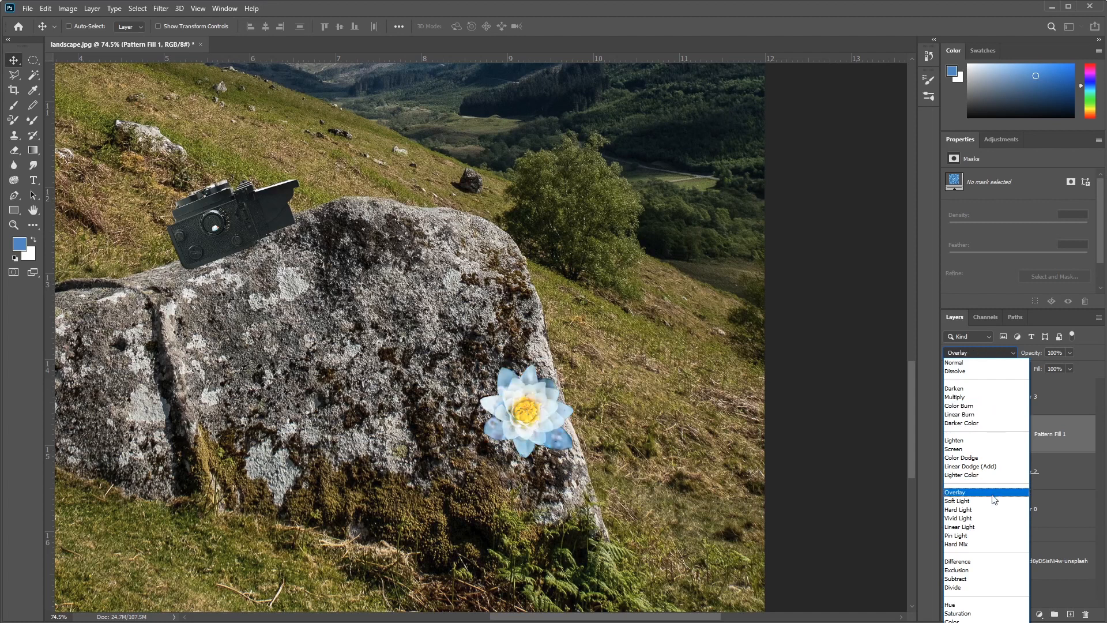
pyautogui.click(984, 397)
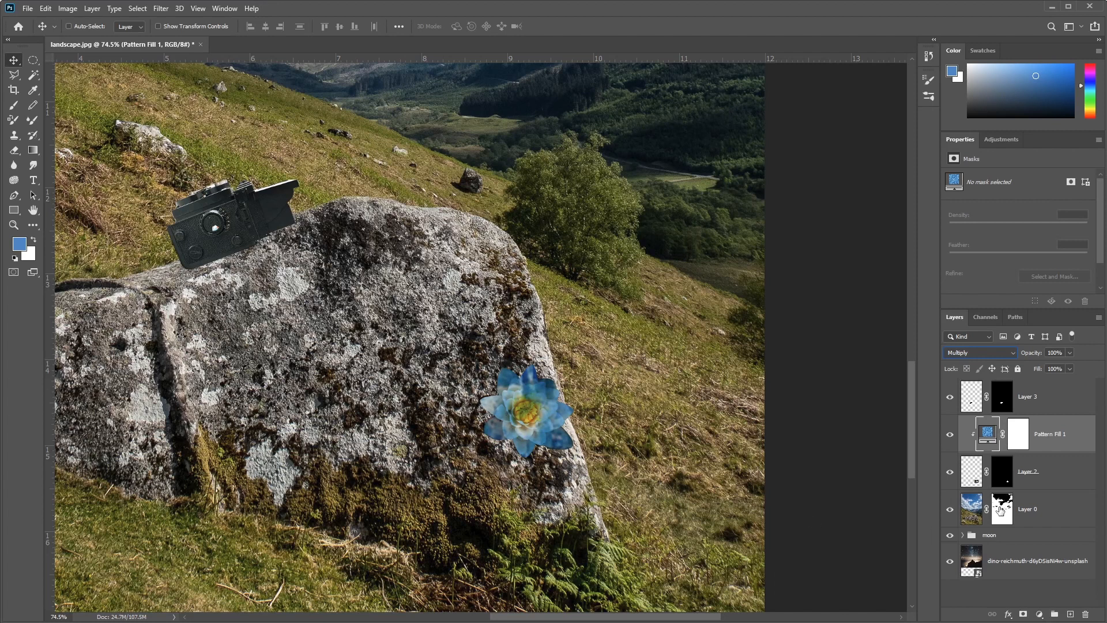
# Step: Add a Hue/Saturation adjustment clipped to the flower layers below and set its hue to -70
pyautogui.click(1040, 614)
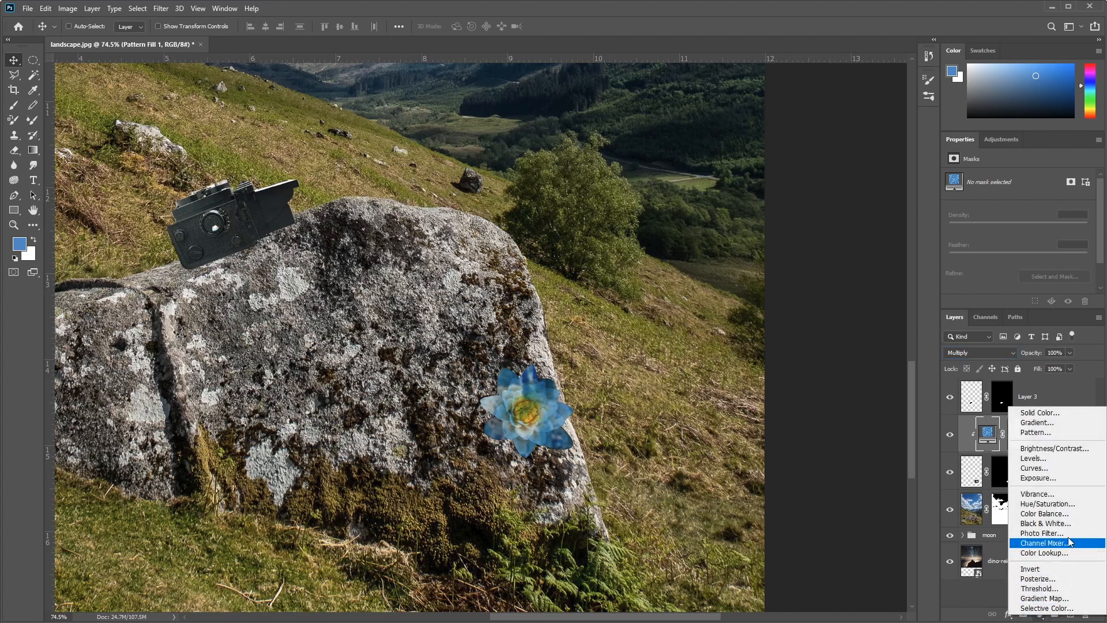
pyautogui.click(1058, 507)
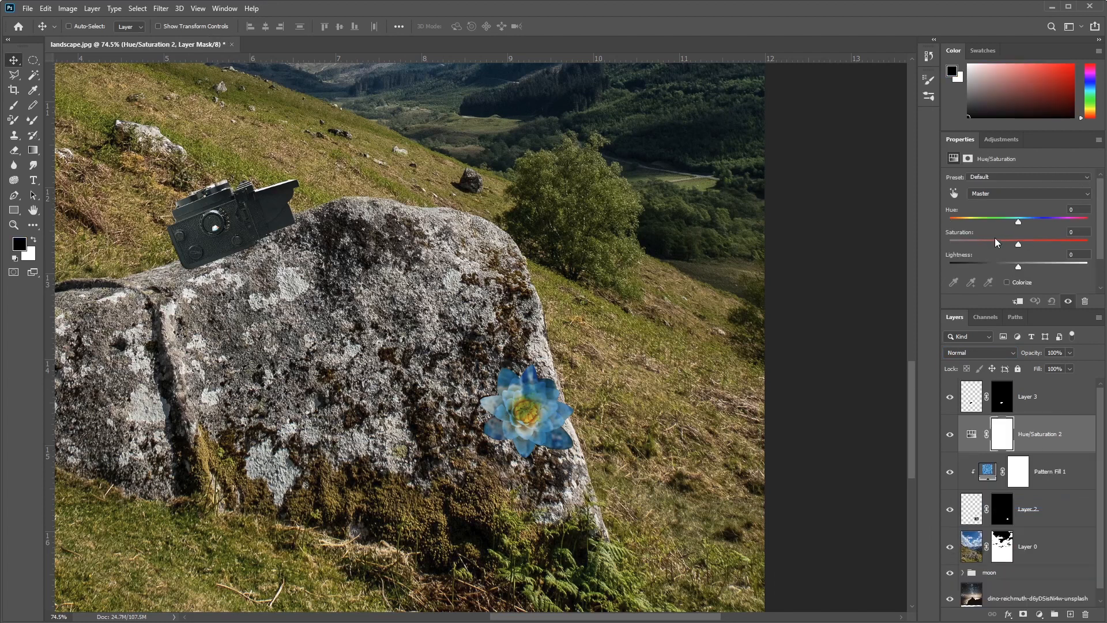
pyautogui.moveTo(1018, 224); pyautogui.dragTo(1061, 226)
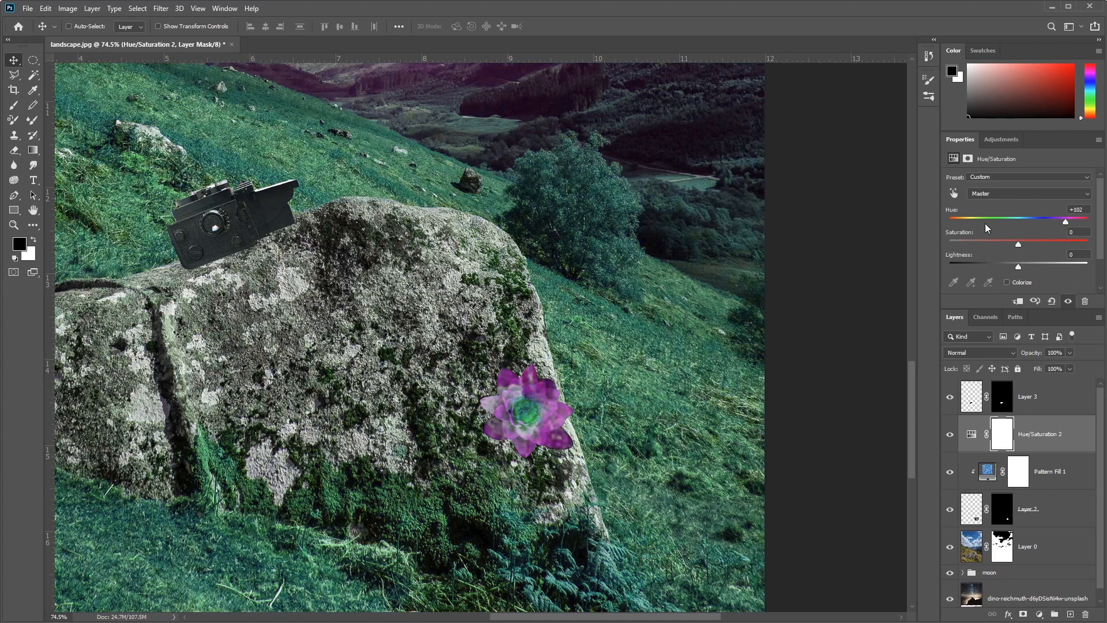
pyautogui.click(1019, 300)
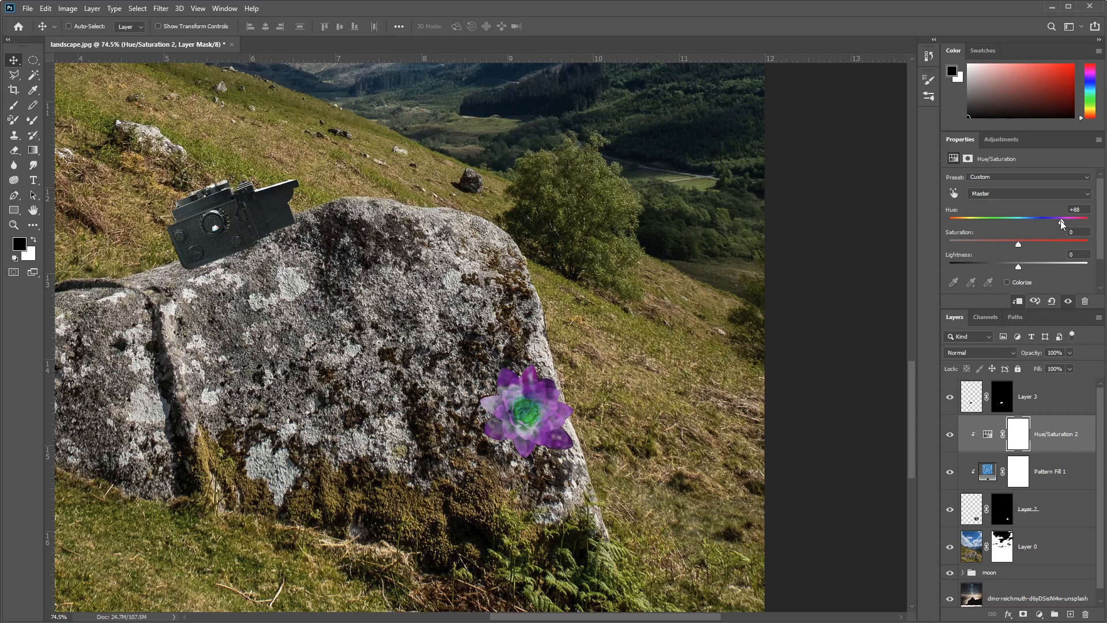
pyautogui.moveTo(1070, 222); pyautogui.dragTo(987, 224)
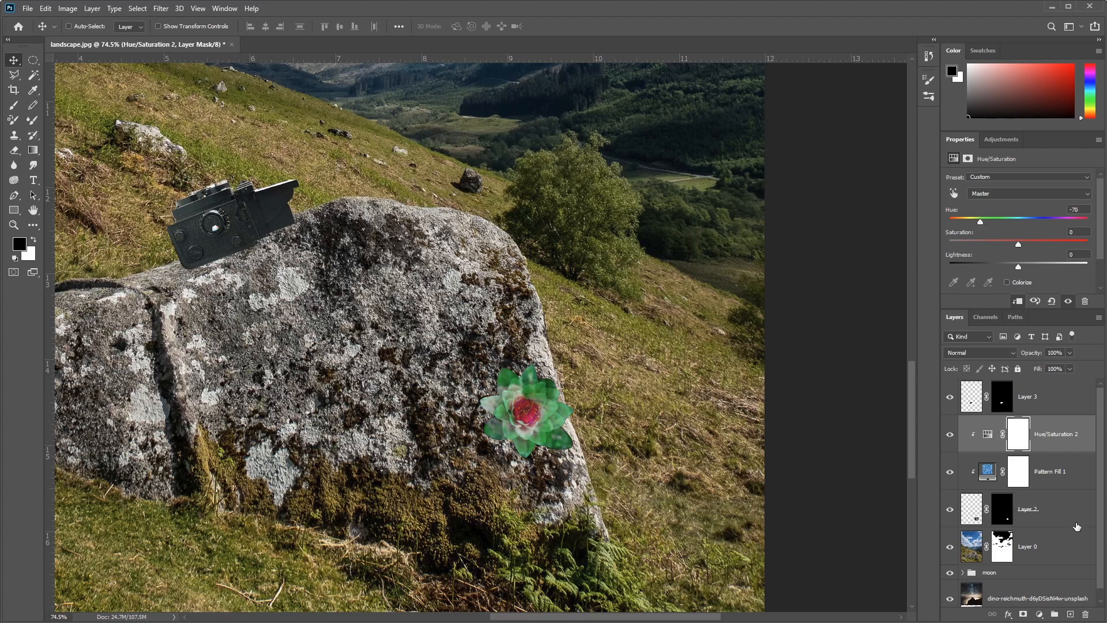
# Step: Group Hue/Saturation 2, Pattern Fill 1 and Layer 2, and name the group "flower"
pyautogui.click(1078, 434)
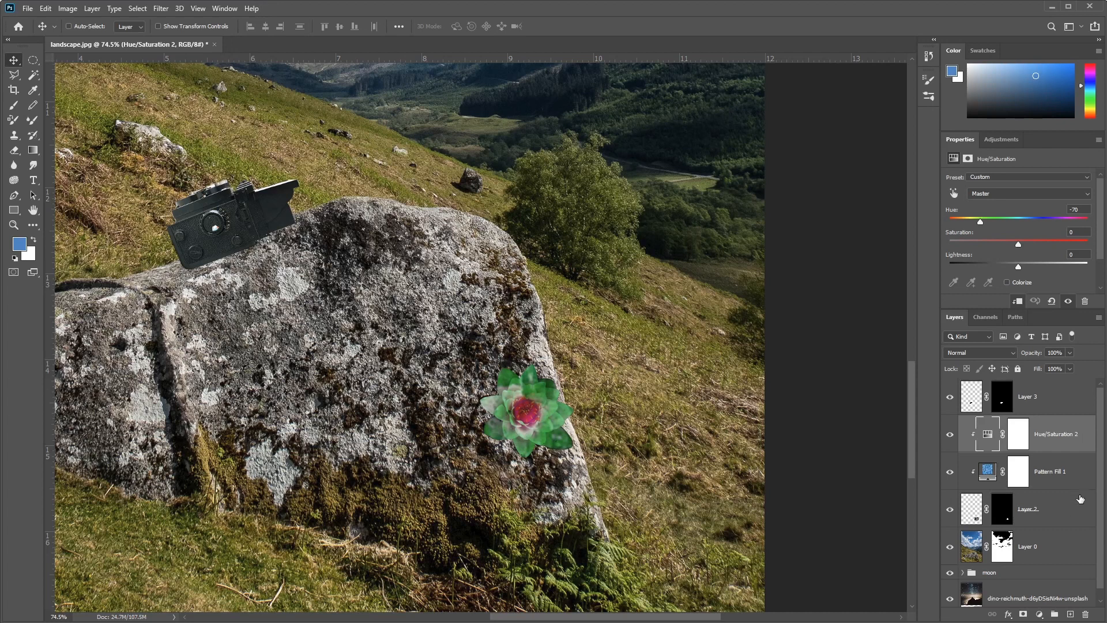
pyautogui.keyDown('shift'); pyautogui.click(1075, 514); pyautogui.keyUp('shift')
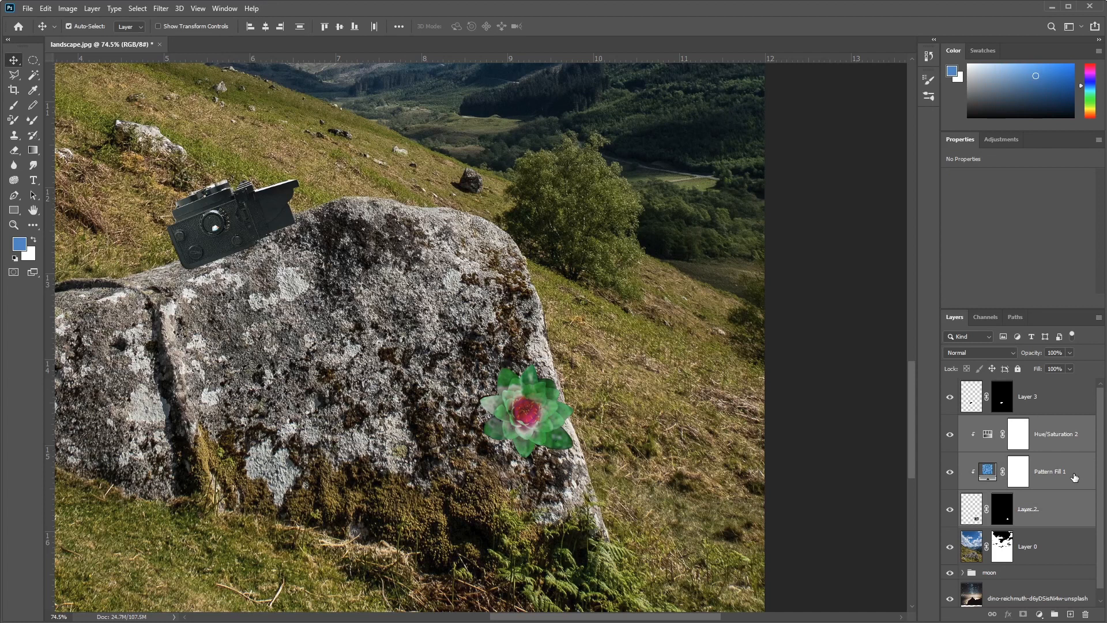
pyautogui.hotkey('ctrl', 'g')
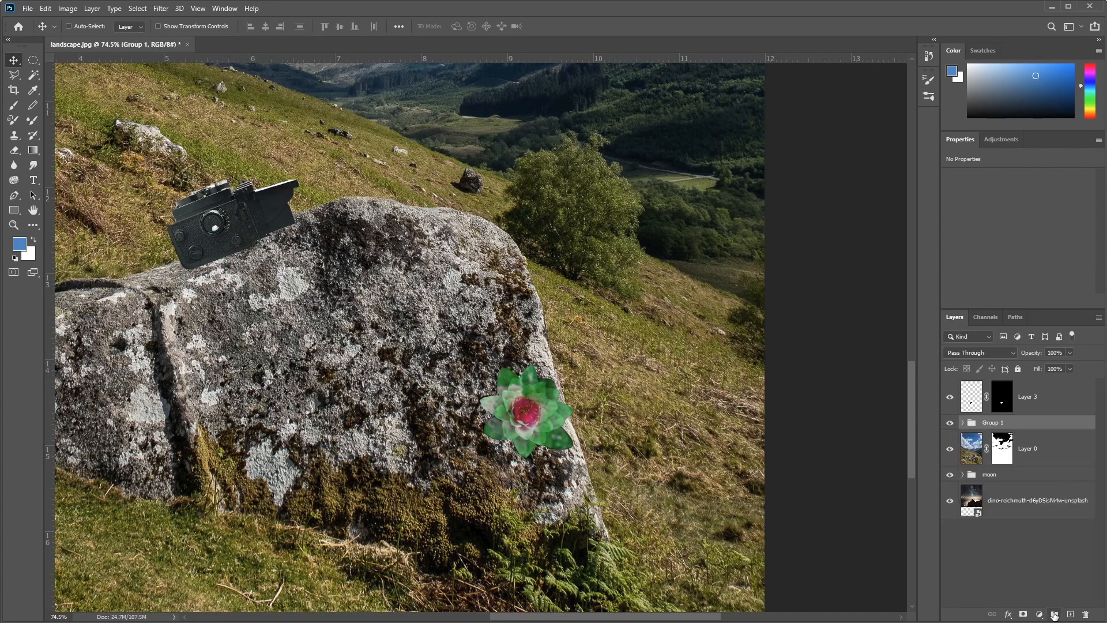
pyautogui.doubleClick(992, 422)
pyautogui.write('flower')
pyautogui.press('Return')
pyautogui.moveTo(287, 314); pyautogui.dragTo(446, 464)
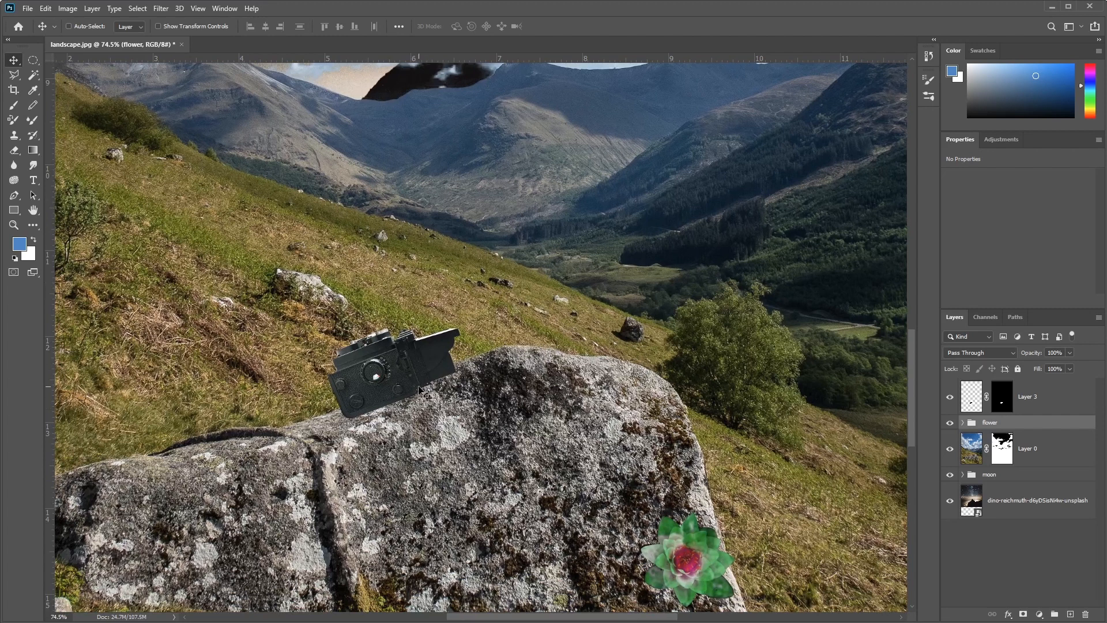
pyautogui.moveTo(419, 390); pyautogui.dragTo(446, 410)
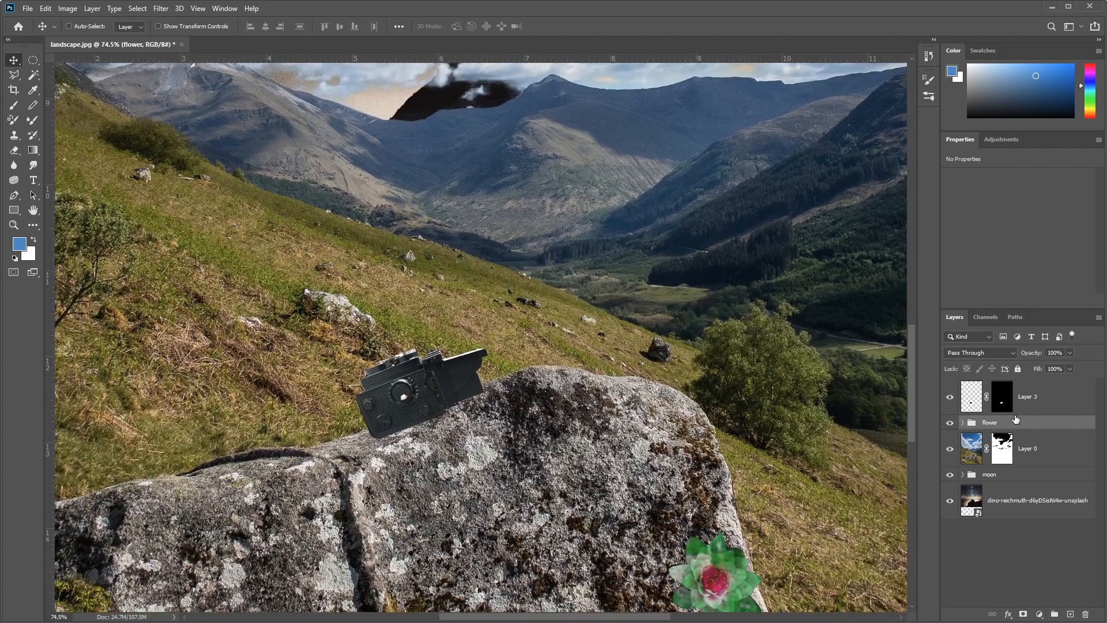
pyautogui.click(976, 398)
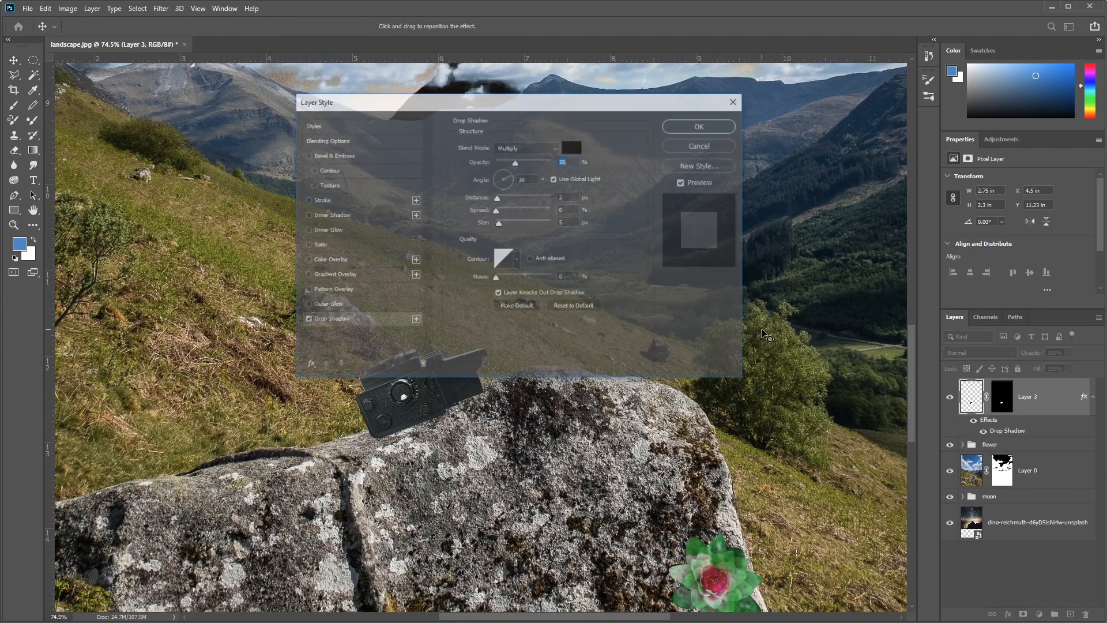
pyautogui.moveTo(529, 104); pyautogui.dragTo(817, 88)
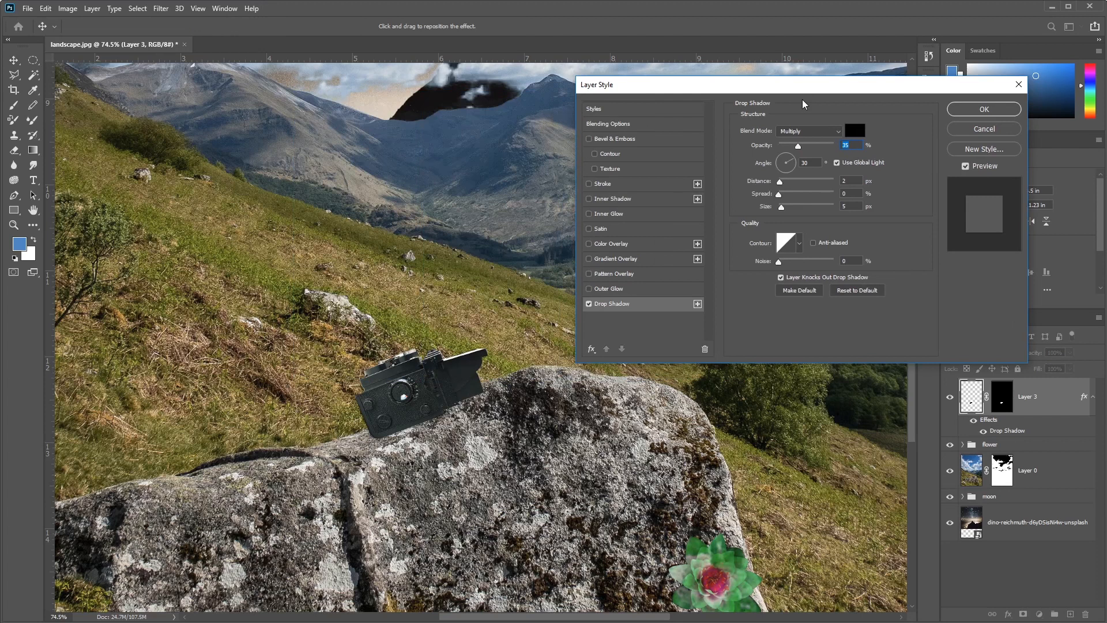
pyautogui.click(782, 161)
pyautogui.click(782, 161)
pyautogui.moveTo(779, 181); pyautogui.dragTo(790, 182)
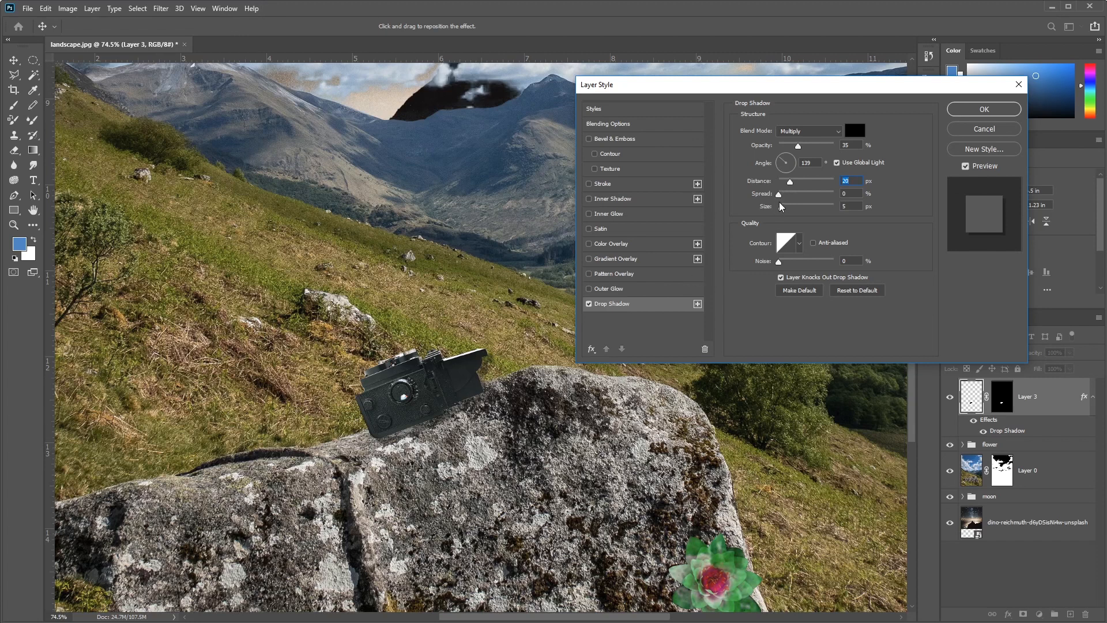
pyautogui.moveTo(801, 149)
pyautogui.mouseDown()
pyautogui.moveTo(839, 147)
pyautogui.moveTo(819, 149)
pyautogui.mouseUp()
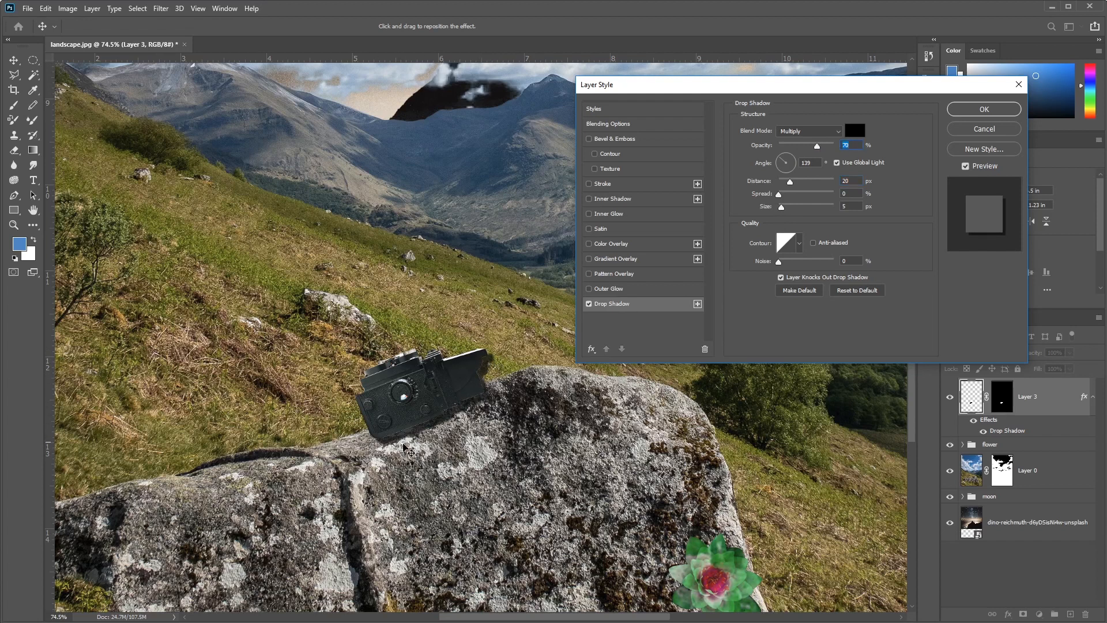
pyautogui.click(961, 128)
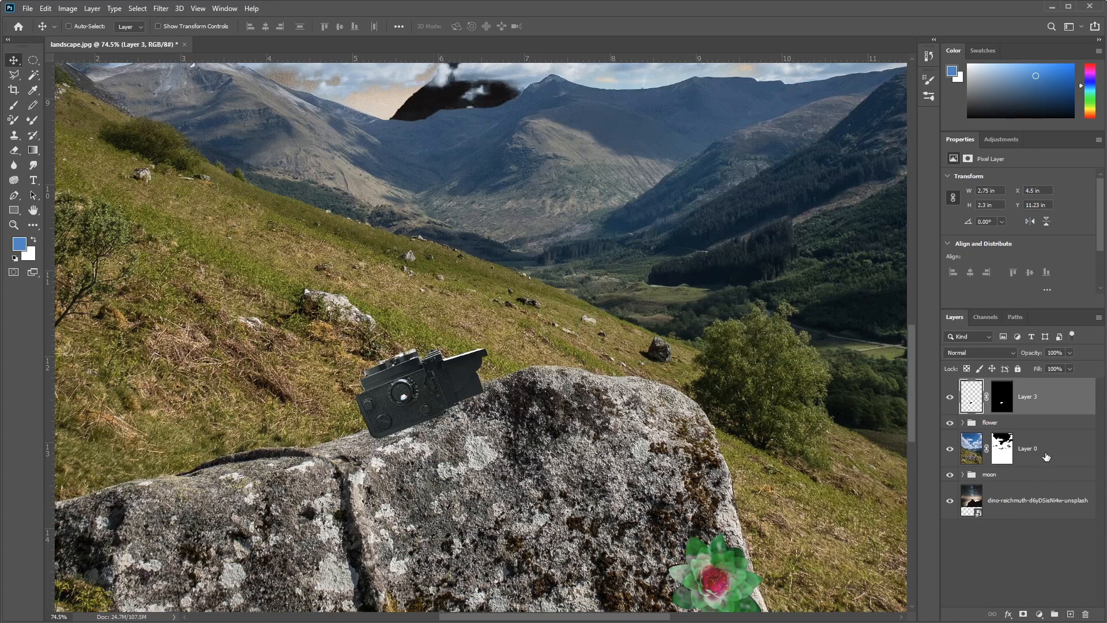
# Step: Create a new empty layer directly below the camera's Layer 3 and reset the Brush tool to its default settings
pyautogui.click(1070, 614)
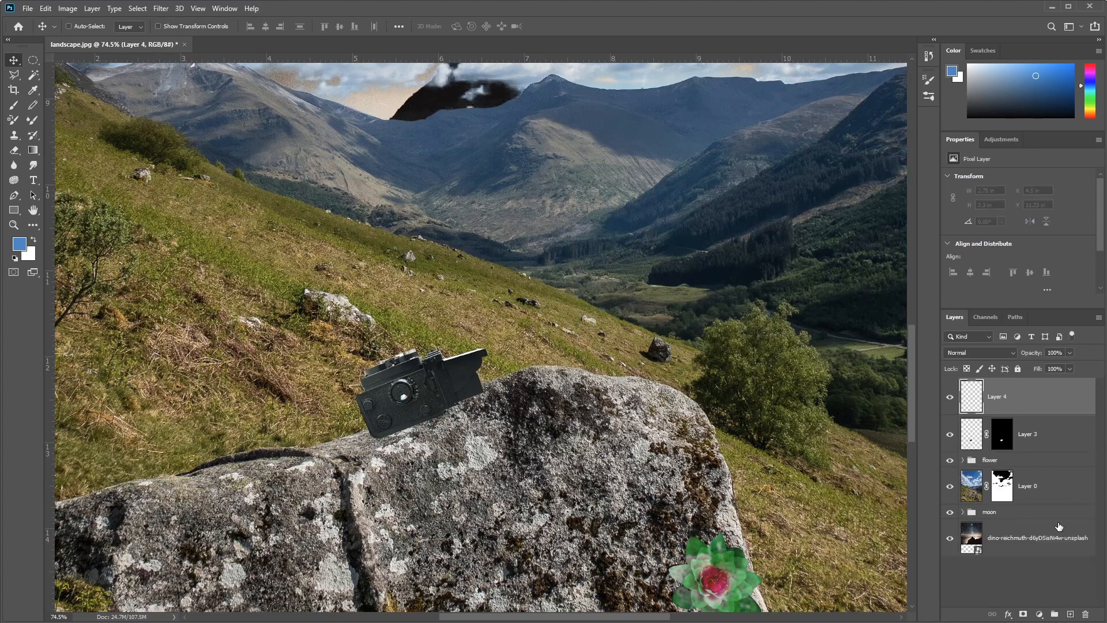
pyautogui.moveTo(980, 399); pyautogui.dragTo(982, 446)
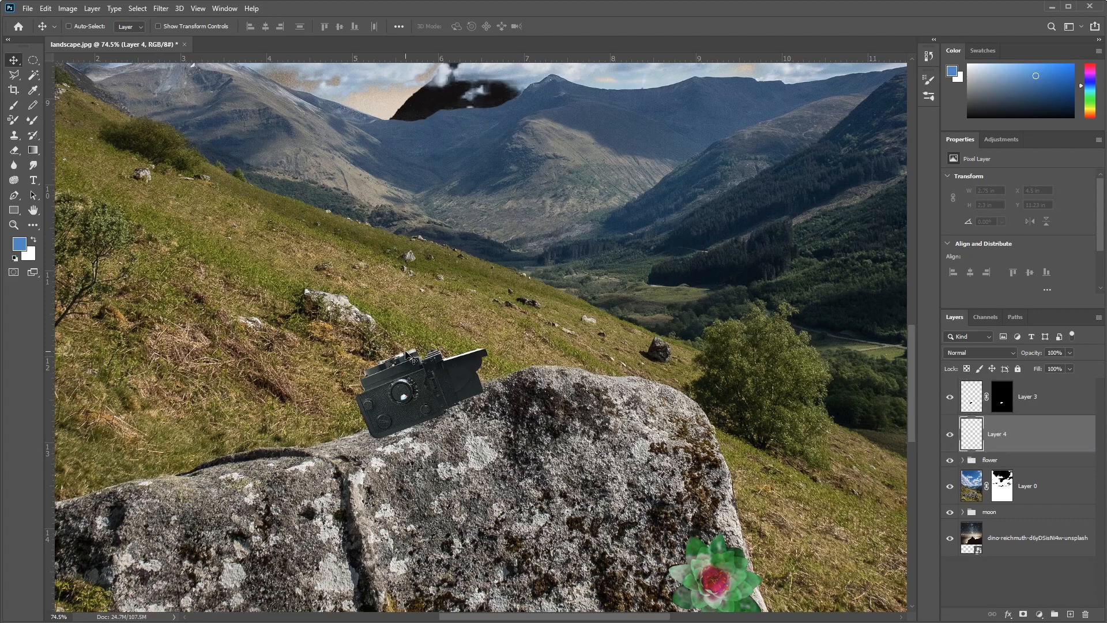
pyautogui.press('b')
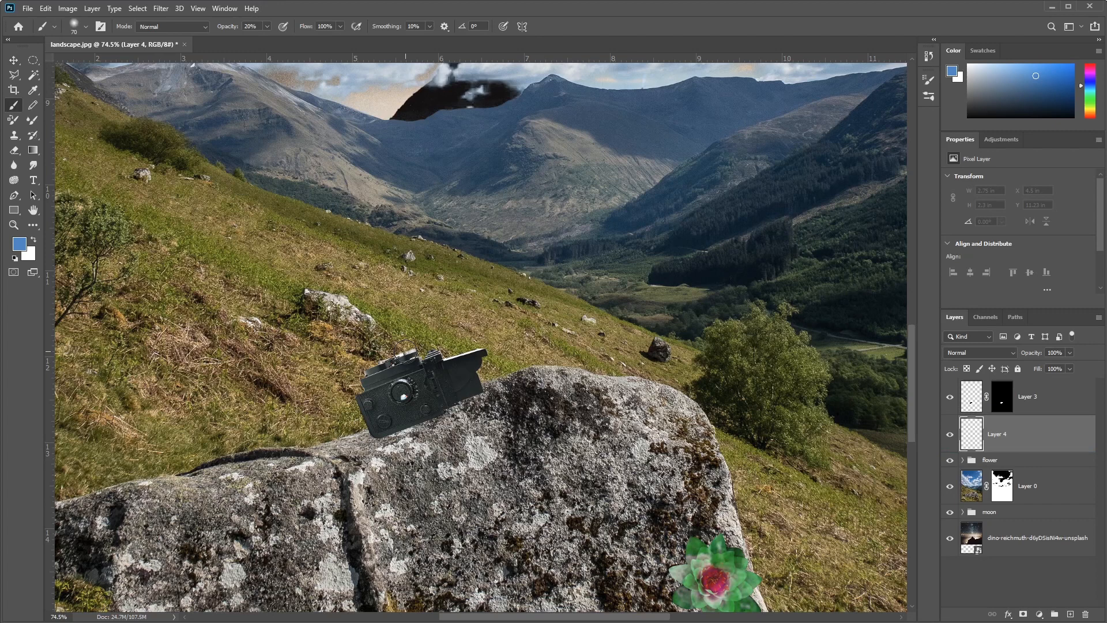
pyautogui.rightClick(44, 28)
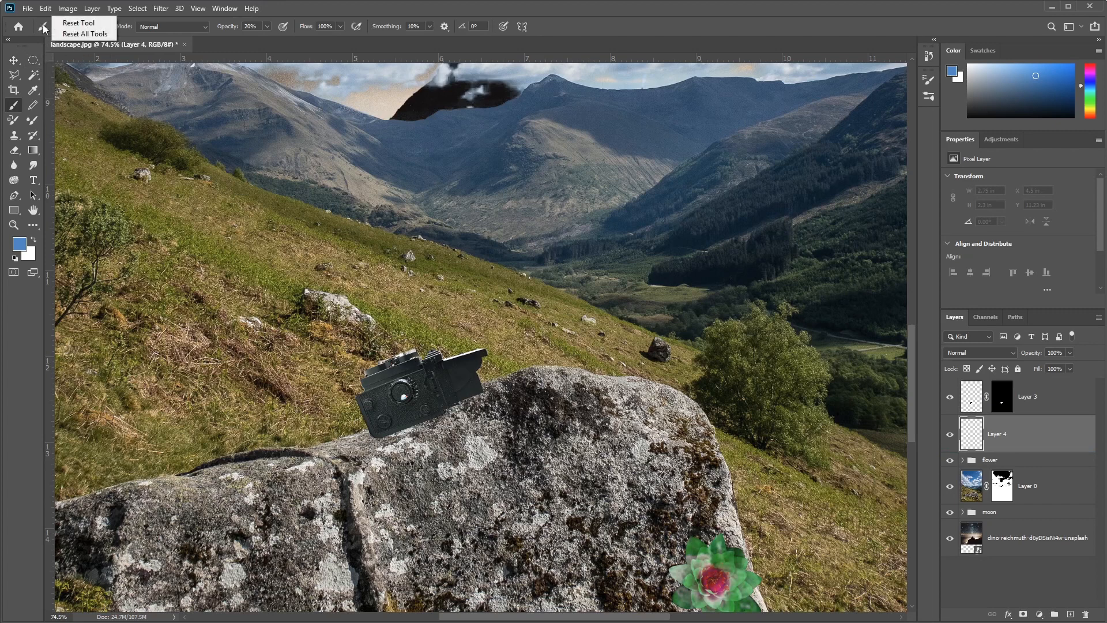
pyautogui.click(81, 24)
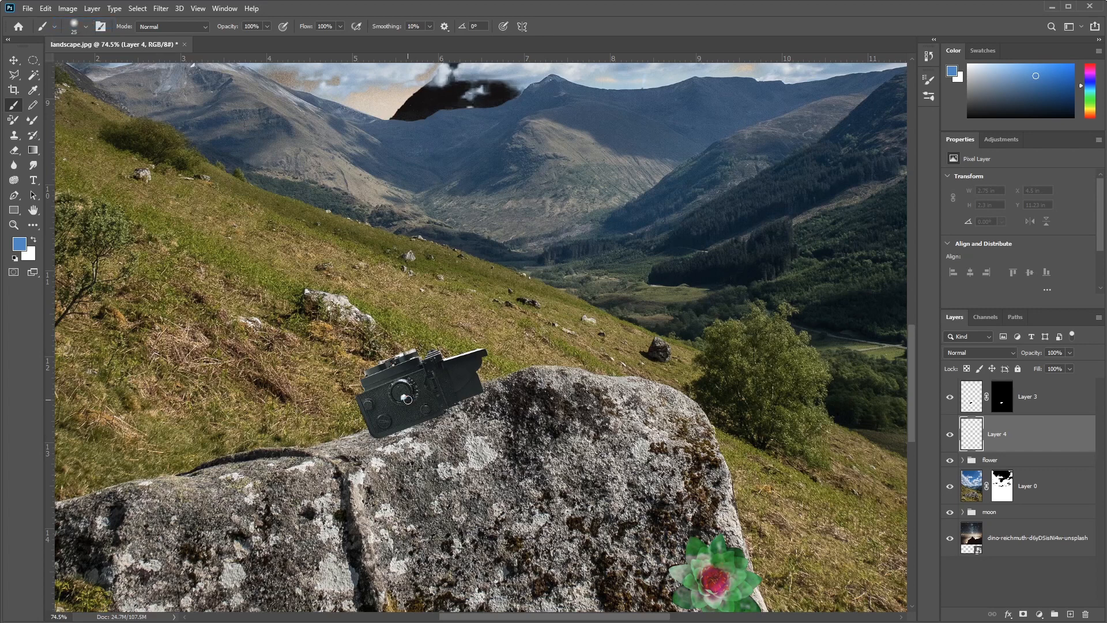
# Step: Paint a black contact shadow along the camera's lower edge on Layer 4 with the Brush at size 90
pyautogui.press(']')
pyautogui.press(']')
pyautogui.press(']')
pyautogui.press(']')
pyautogui.press(']')
pyautogui.press(']')
pyautogui.press('d')
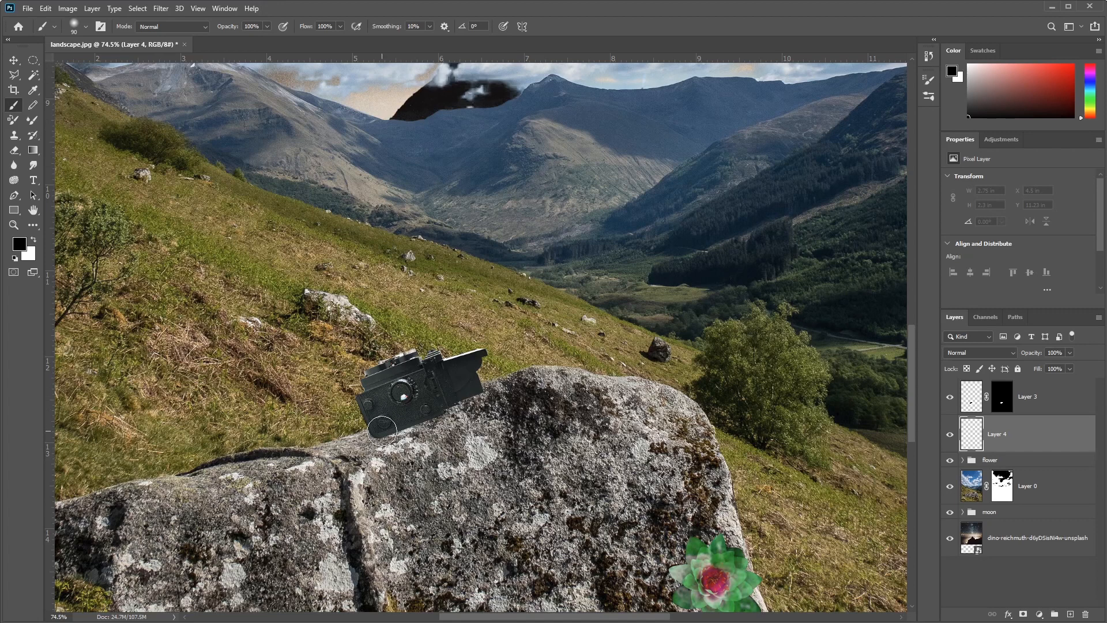
pyautogui.moveTo(381, 431)
pyautogui.mouseDown()
pyautogui.moveTo(470, 388)
pyautogui.moveTo(388, 423)
pyautogui.moveTo(424, 407)
pyautogui.mouseUp()
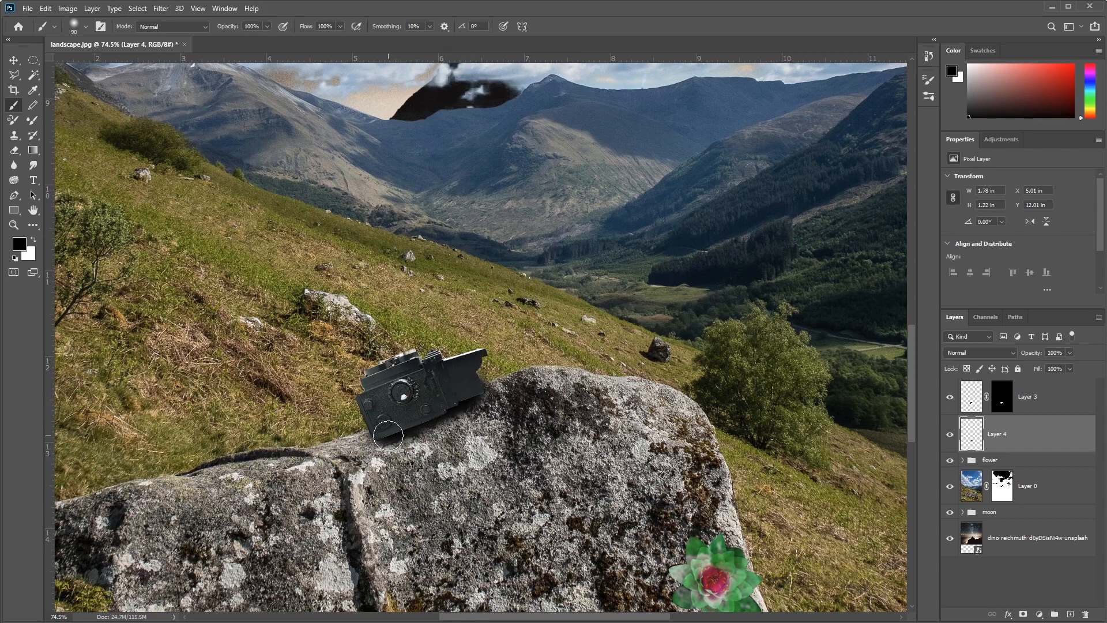
# Step: Paint a softer, wider black shadow beneath the camera with the Brush at size 150 and 30% opacity
pyautogui.press(']')
pyautogui.press(']')
pyautogui.press(']')
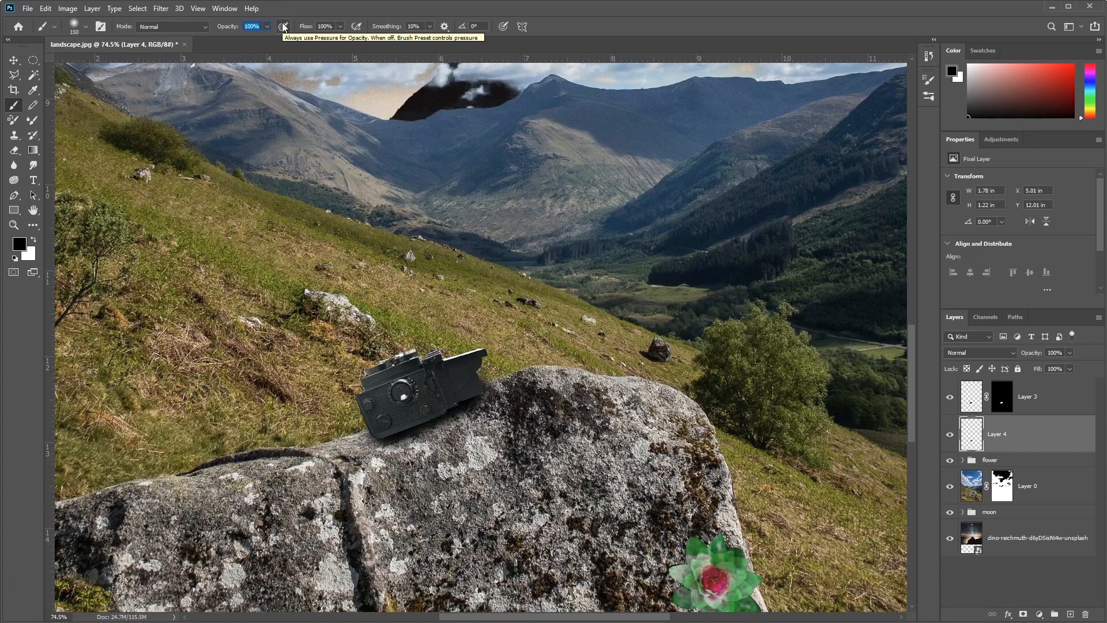
pyautogui.write('03')
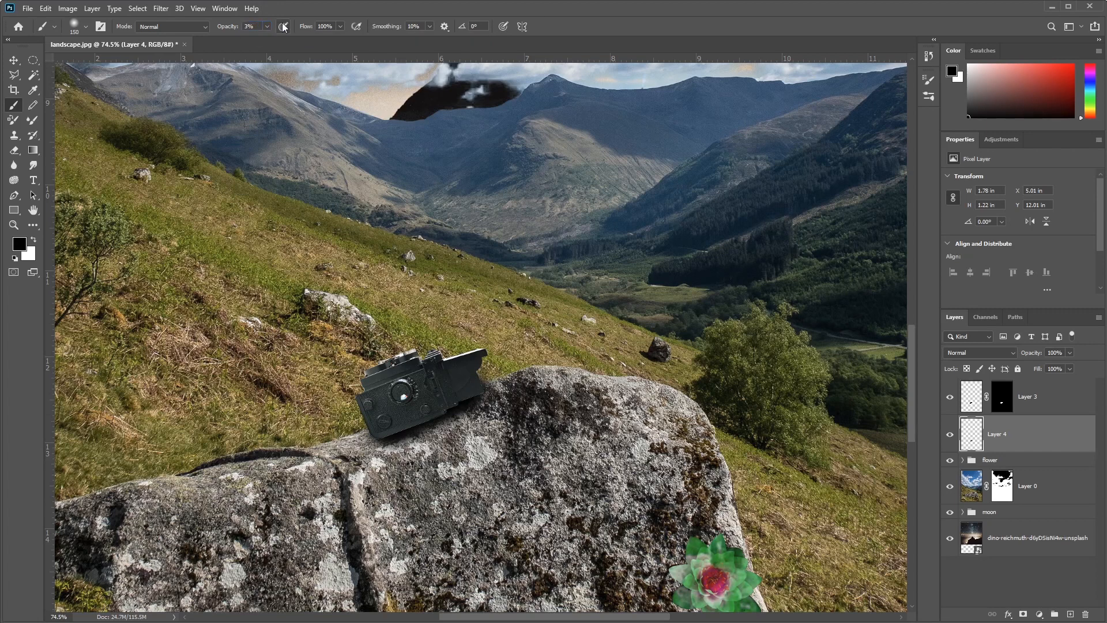
pyautogui.click(260, 26)
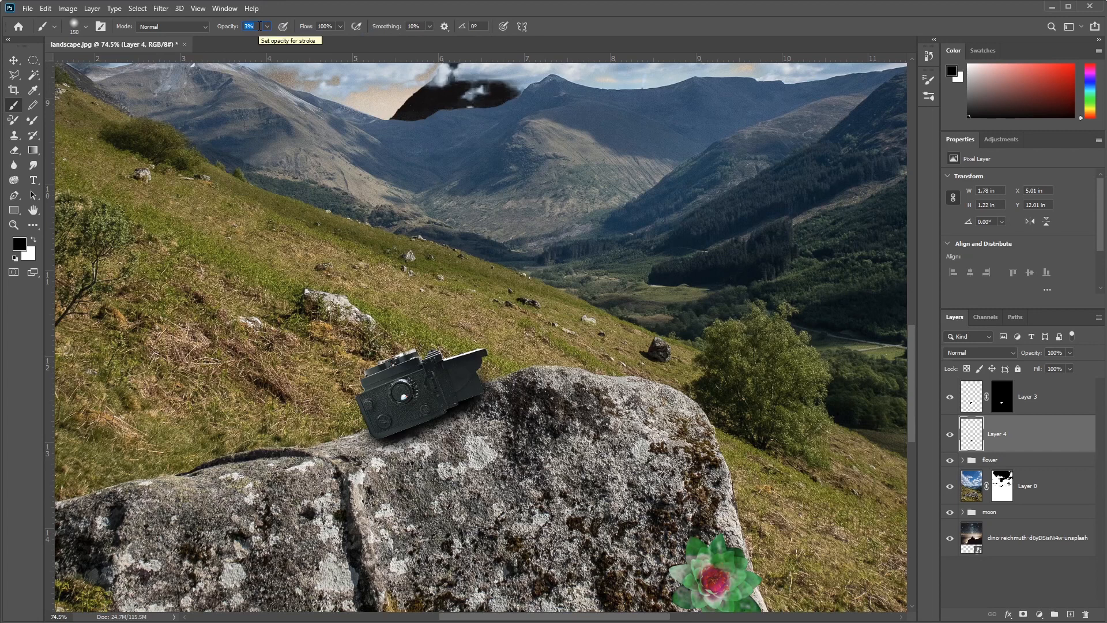
pyautogui.write('3')
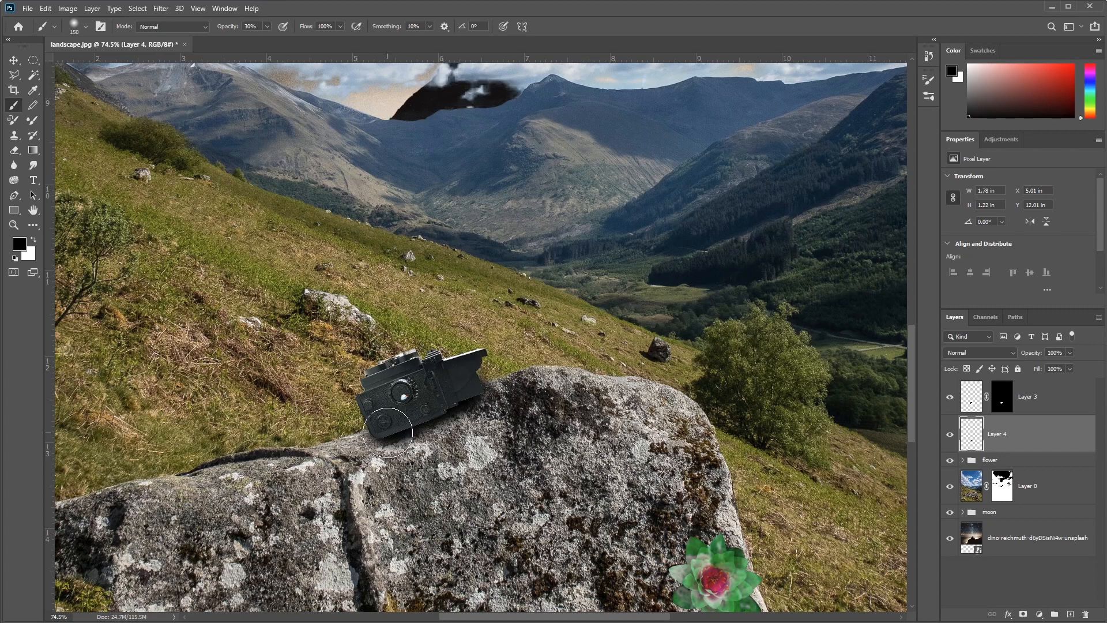
pyautogui.moveTo(387, 433); pyautogui.dragTo(486, 392)
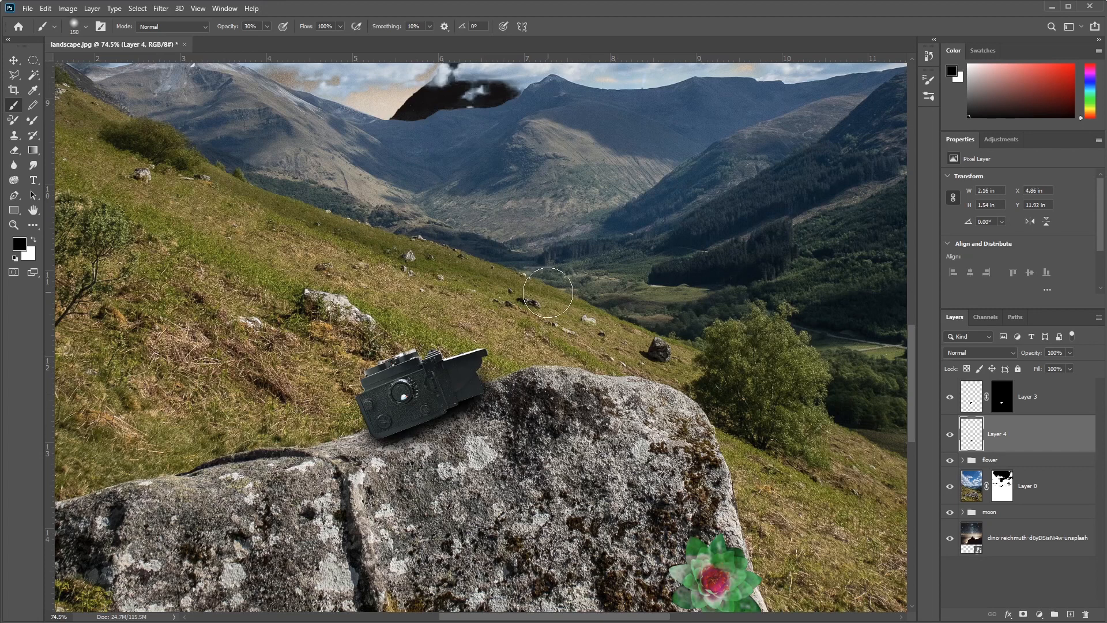
# Step: Erase the painted shadow that spills onto the grass beside the camera's flared hood
pyautogui.scroll(6, 548, 291)
pyautogui.press('e')
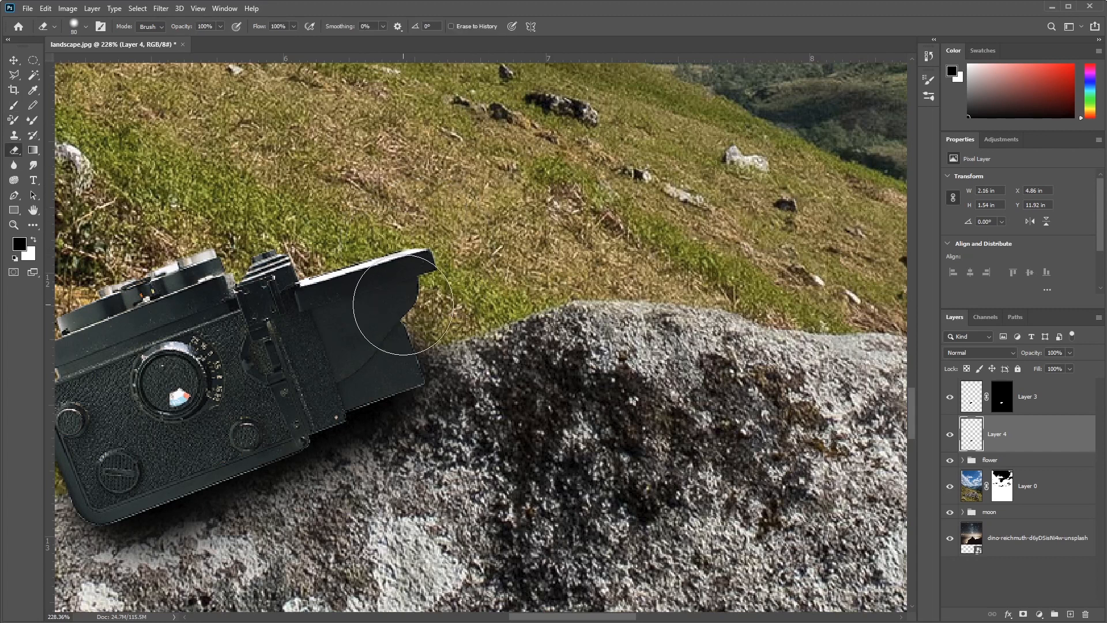
pyautogui.moveTo(404, 306)
pyautogui.mouseDown()
pyautogui.moveTo(379, 237)
pyautogui.moveTo(371, 285)
pyautogui.moveTo(382, 314)
pyautogui.mouseUp()
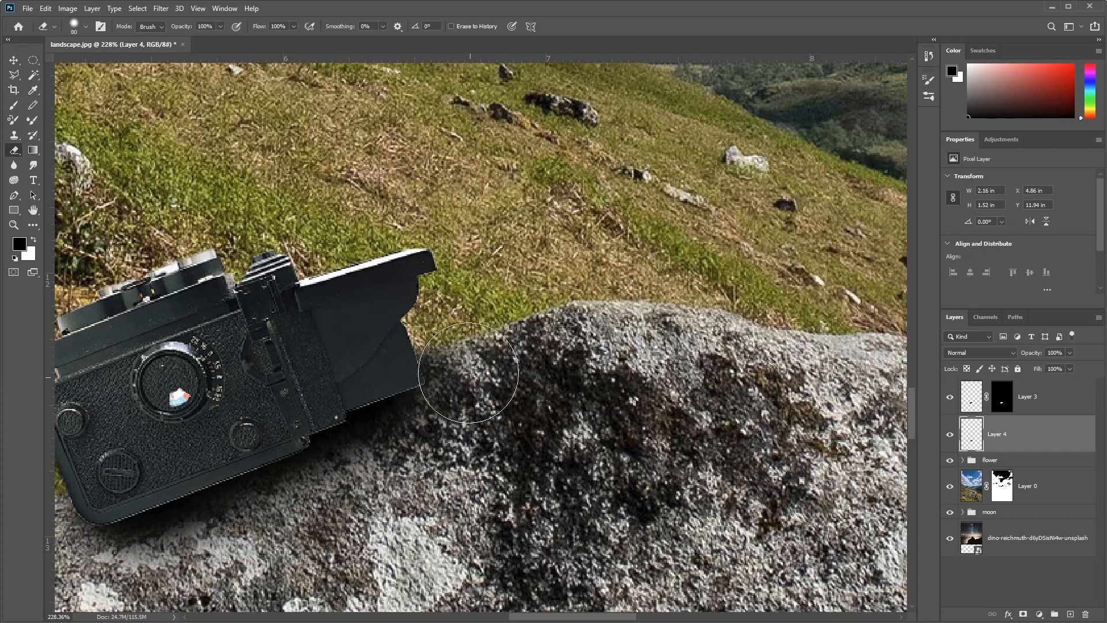
pyautogui.moveTo(346, 467); pyautogui.dragTo(677, 391)
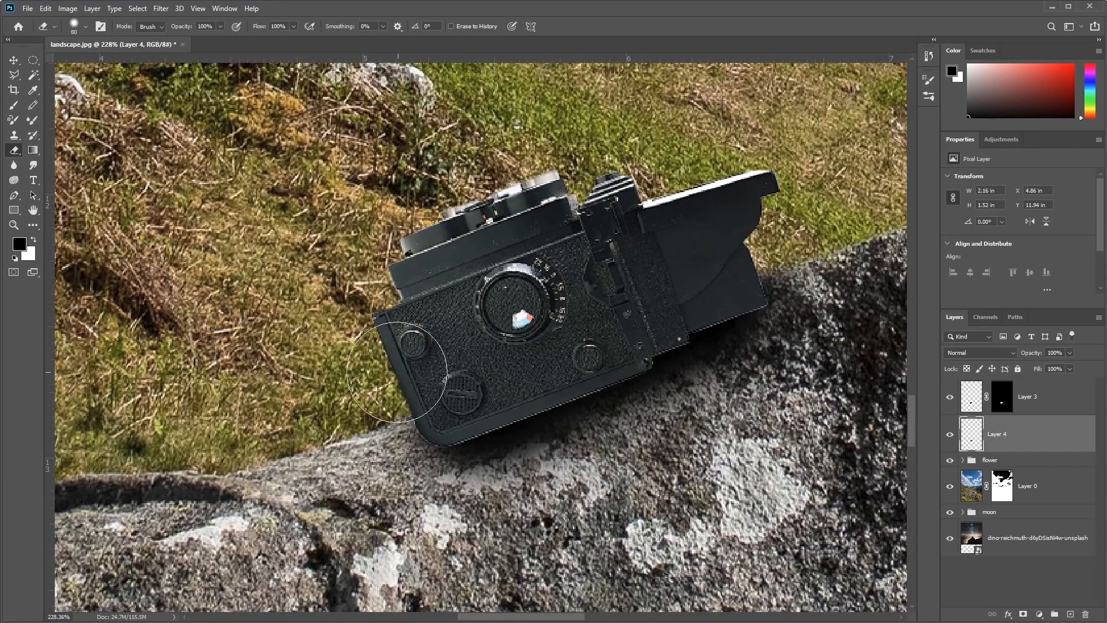
pyautogui.scroll(-2, 623, 292)
pyautogui.moveTo(717, 400); pyautogui.dragTo(498, 404)
pyautogui.scroll(-2, 496, 413)
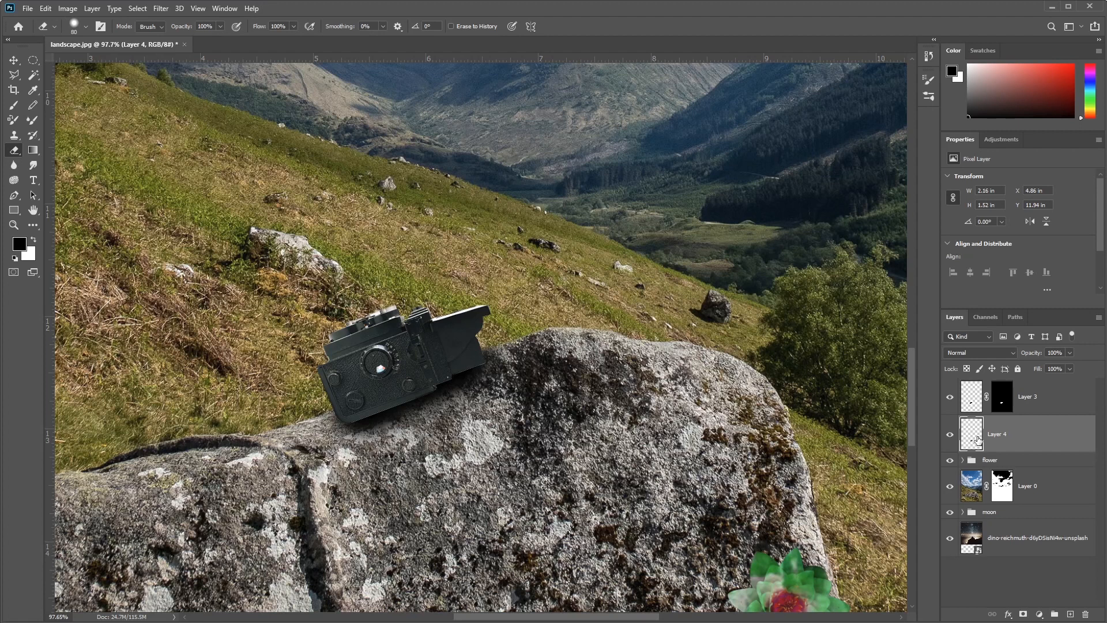
# Step: Lower the shadow layer's opacity to 66% and move the shadow slightly down on the rock
pyautogui.moveTo(1035, 354); pyautogui.dragTo(1009, 357)
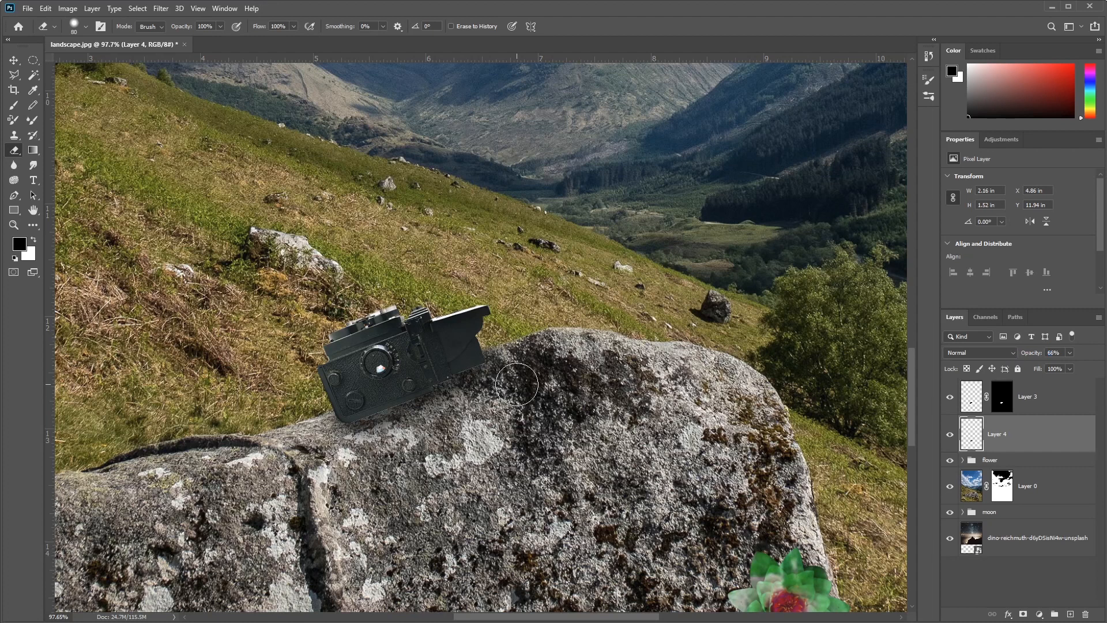
pyautogui.press('v')
pyautogui.moveTo(467, 393); pyautogui.dragTo(467, 399)
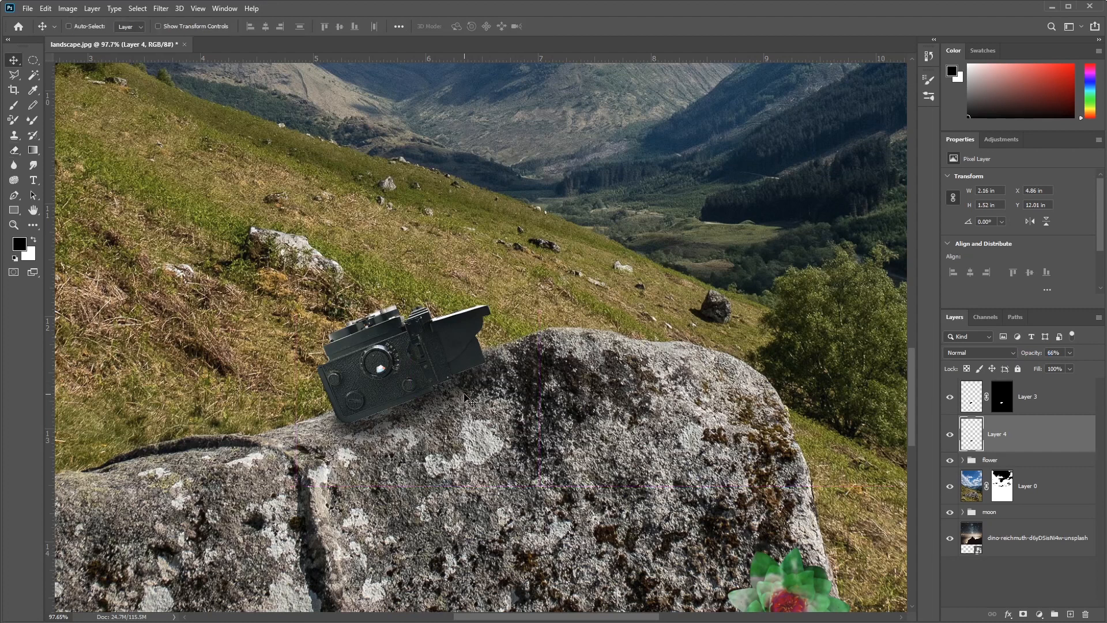
pyautogui.scroll(-1, 535, 405)
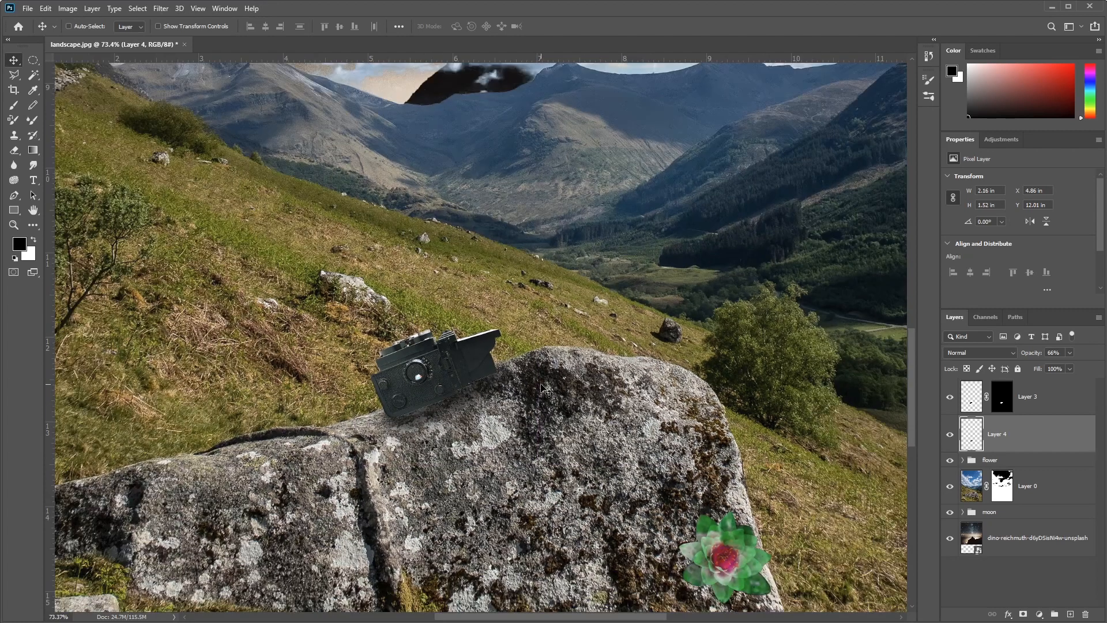
# Step: Move the camera on Layer 3 slightly up, and move its shadow on Layer 4 up to match
pyautogui.click(972, 394)
pyautogui.moveTo(437, 378); pyautogui.dragTo(436, 372)
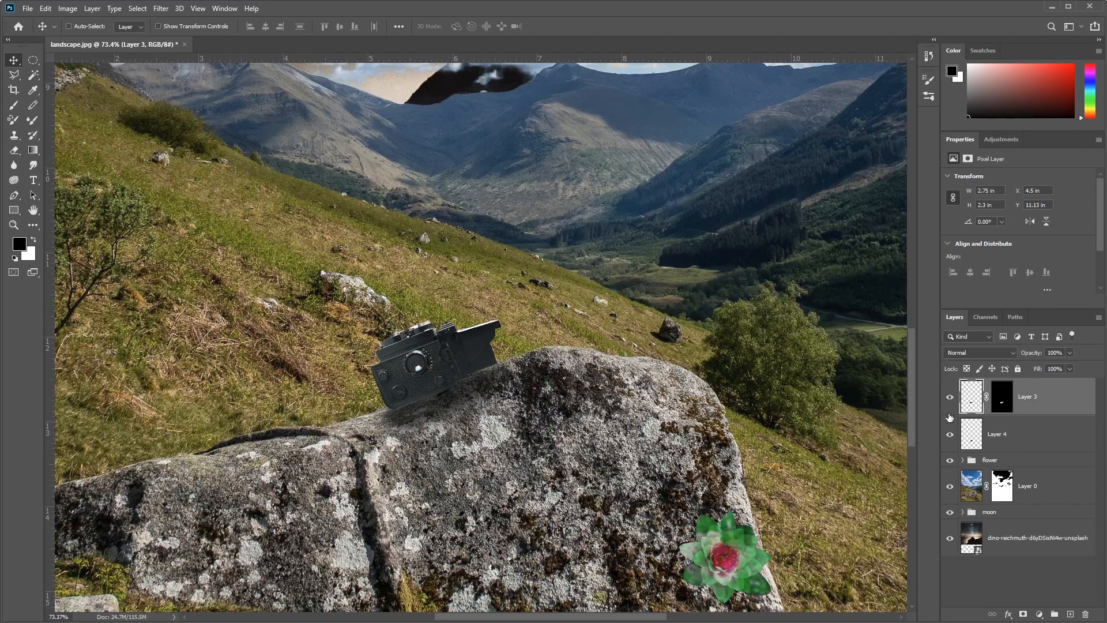
pyautogui.click(975, 436)
pyautogui.moveTo(424, 419); pyautogui.dragTo(425, 410)
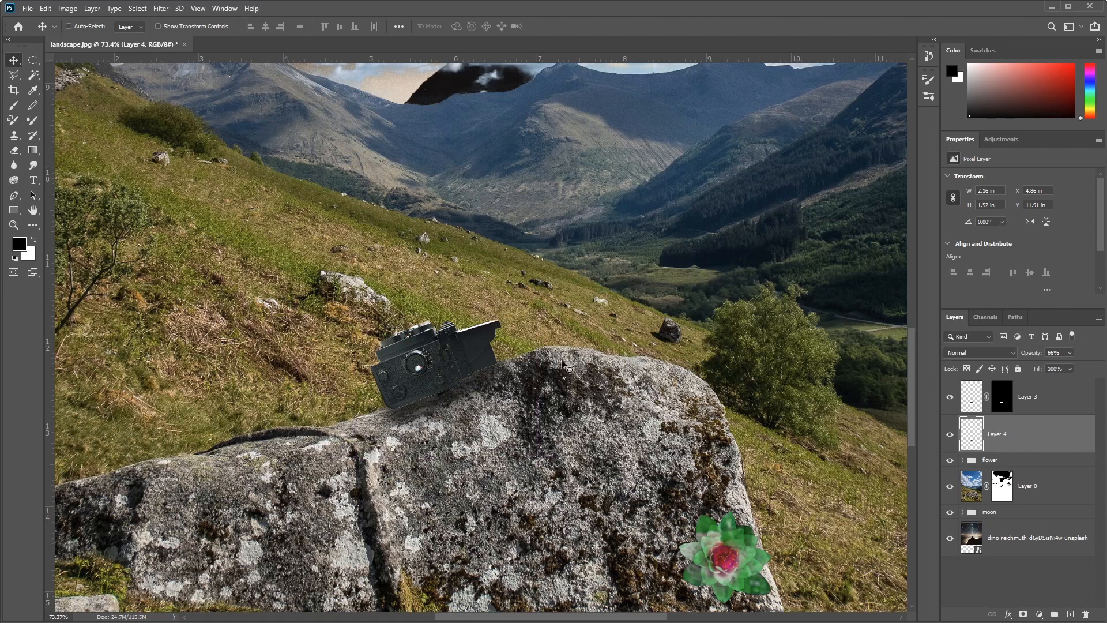
# Step: Add a Brightness/Contrast adjustment above the camera's Layer 3 and clip it to that layer
pyautogui.click(972, 402)
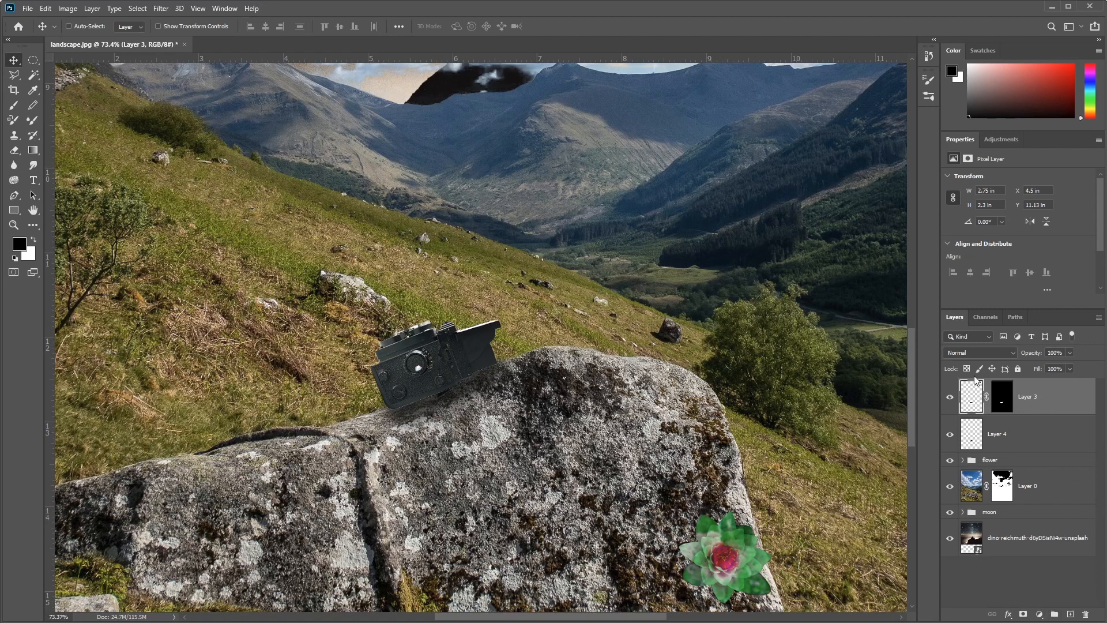
pyautogui.click(1039, 614)
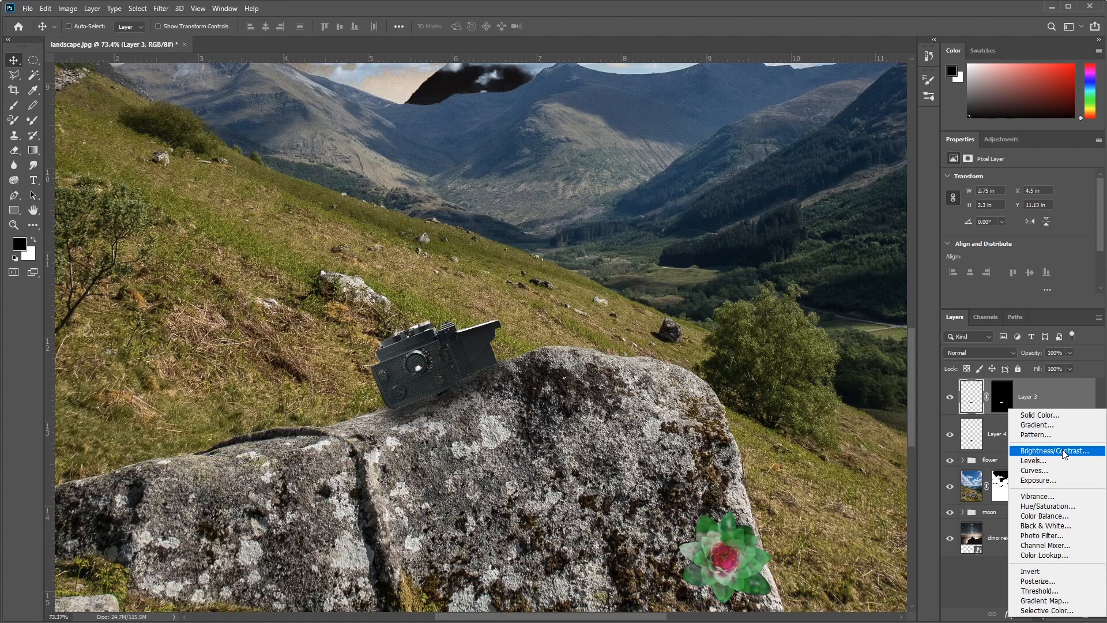
pyautogui.click(1064, 451)
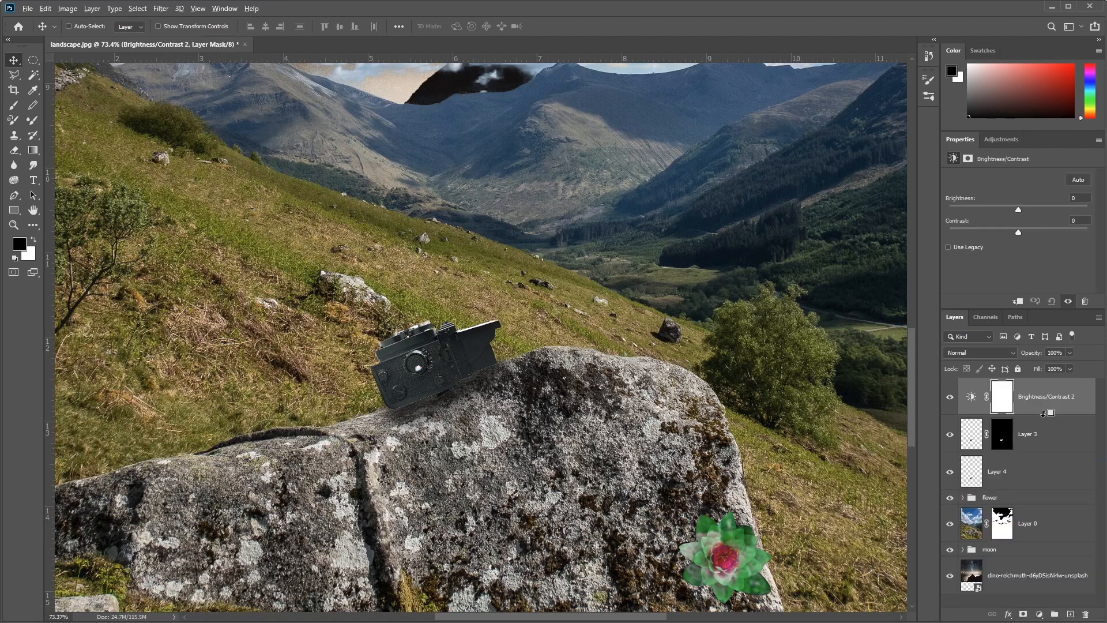
pyautogui.keyDown('alt'); pyautogui.click(1044, 413); pyautogui.keyUp('alt')
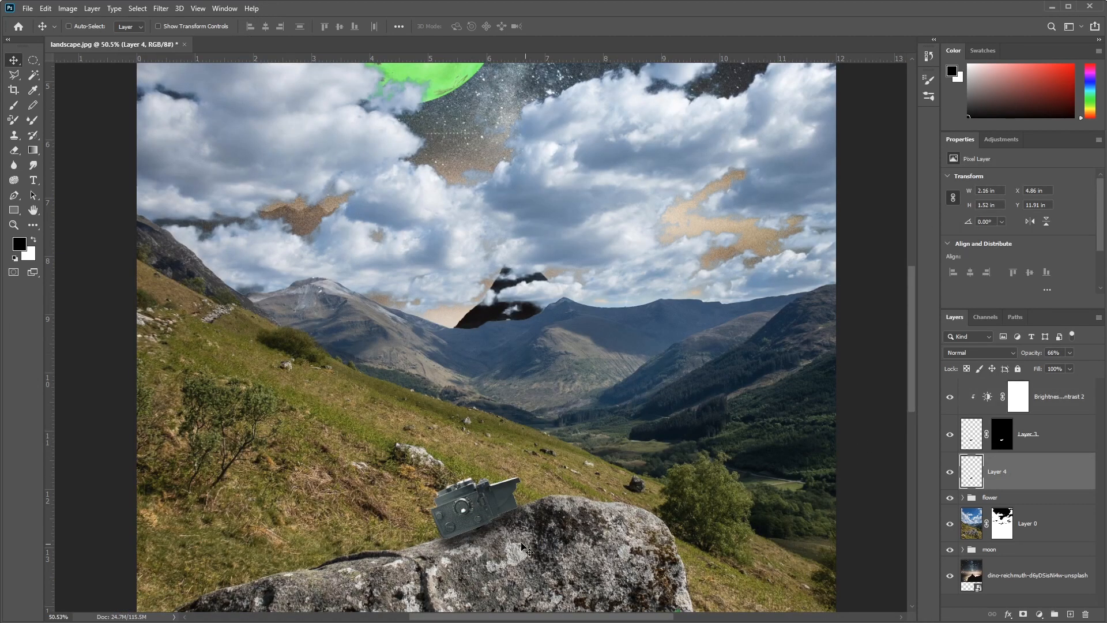
# Step: Shift the shadow on Layer 4 slightly to the left beneath the camera
pyautogui.moveTo(497, 529); pyautogui.dragTo(481, 542)
pyautogui.scroll(5, 462, 539)
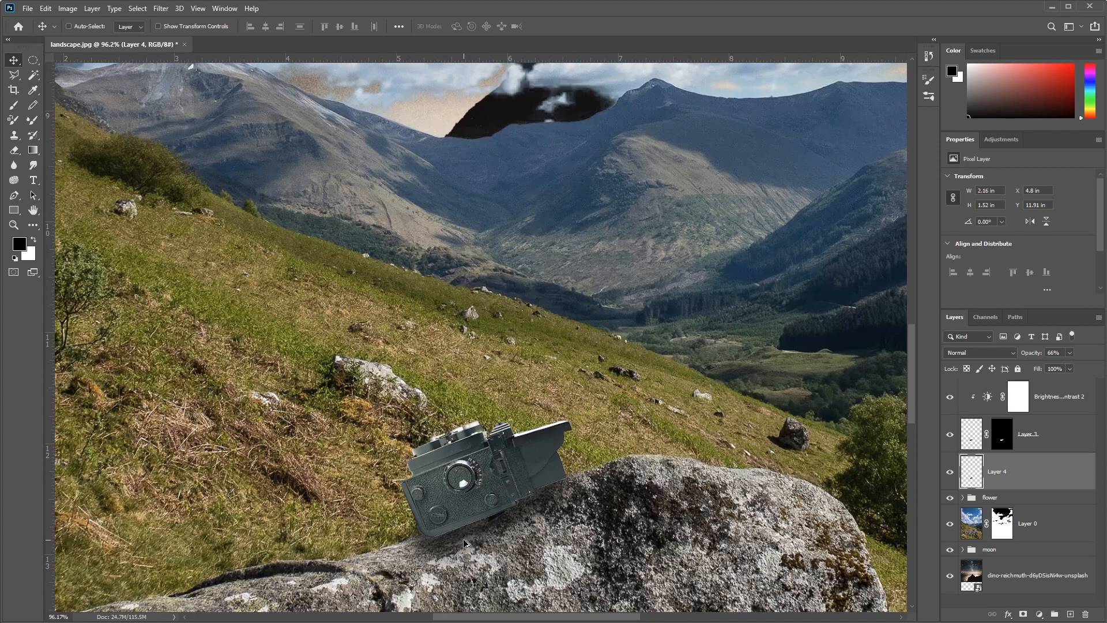
pyautogui.press('e')
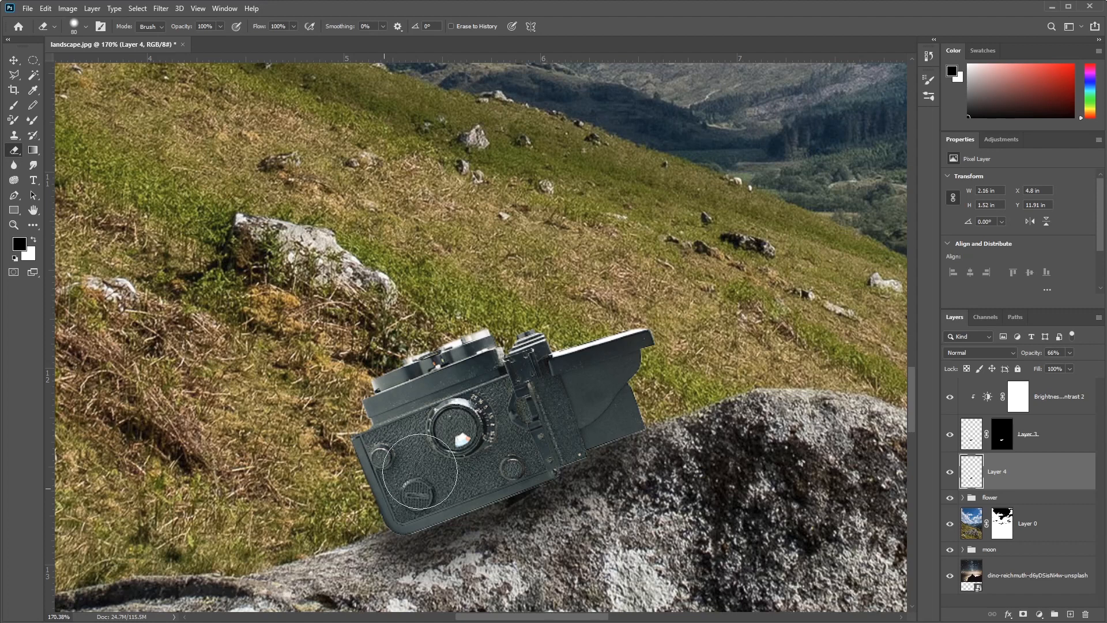
pyautogui.scroll(-6, 717, 346)
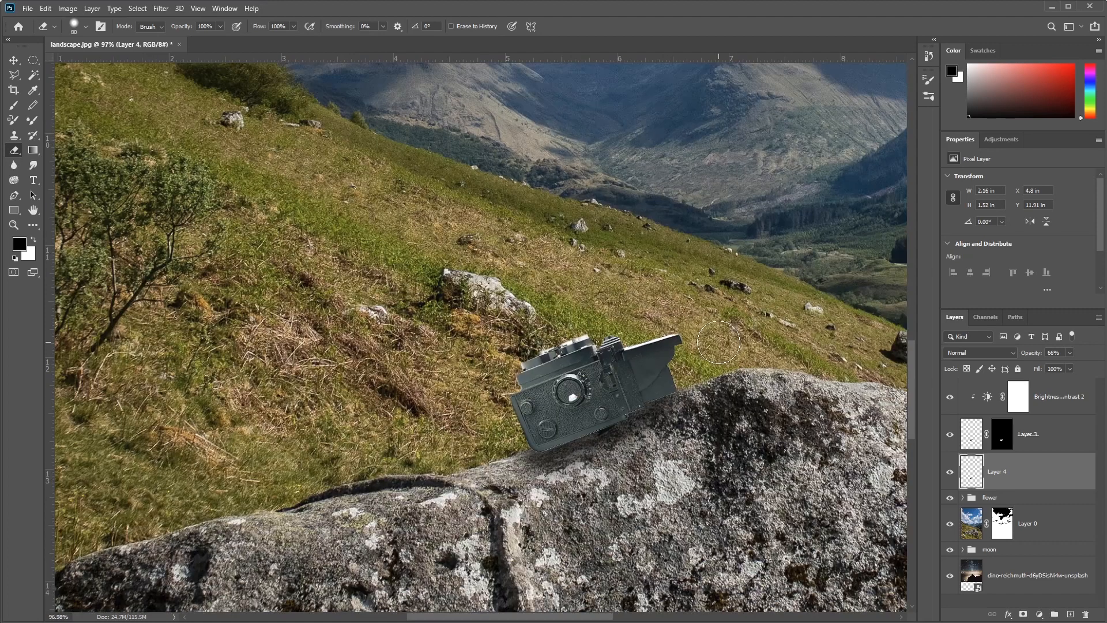
pyautogui.scroll(-2, 717, 345)
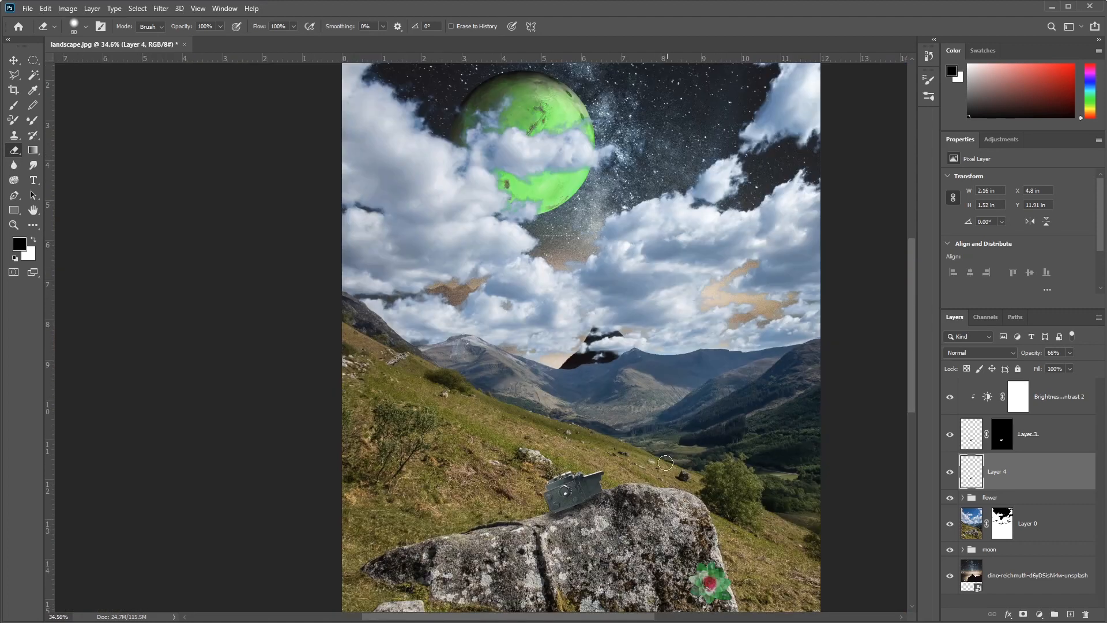
pyautogui.moveTo(657, 501); pyautogui.dragTo(620, 383)
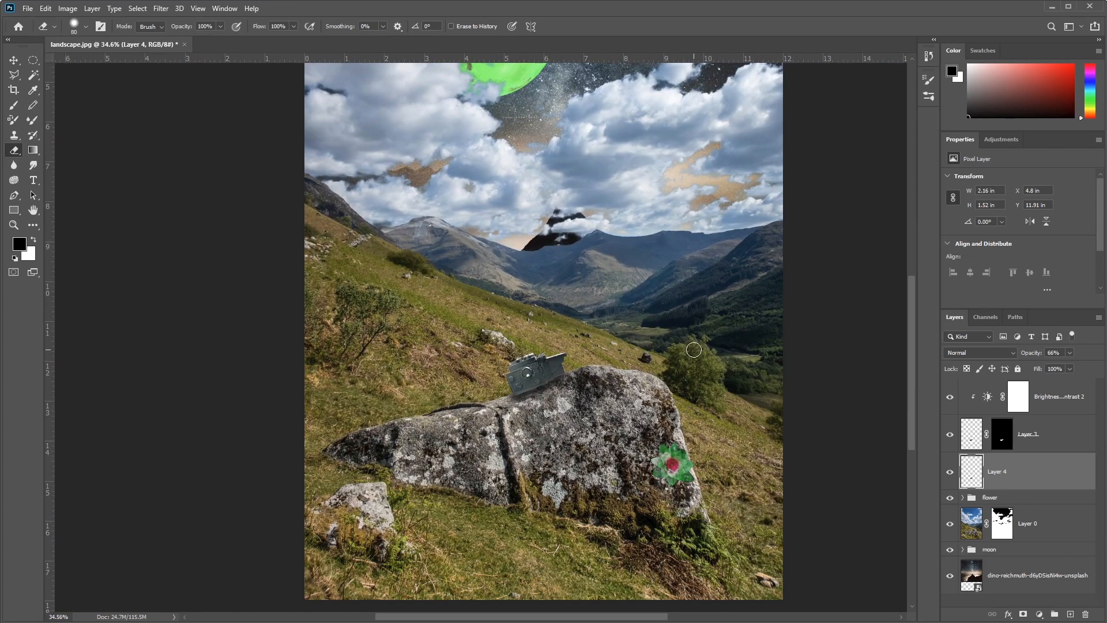
# Step: Add a Hue/Saturation adjustment directly above the landscape's Layer 0 and set its hue to +180
pyautogui.press('v')
pyautogui.moveTo(644, 282); pyautogui.dragTo(608, 444)
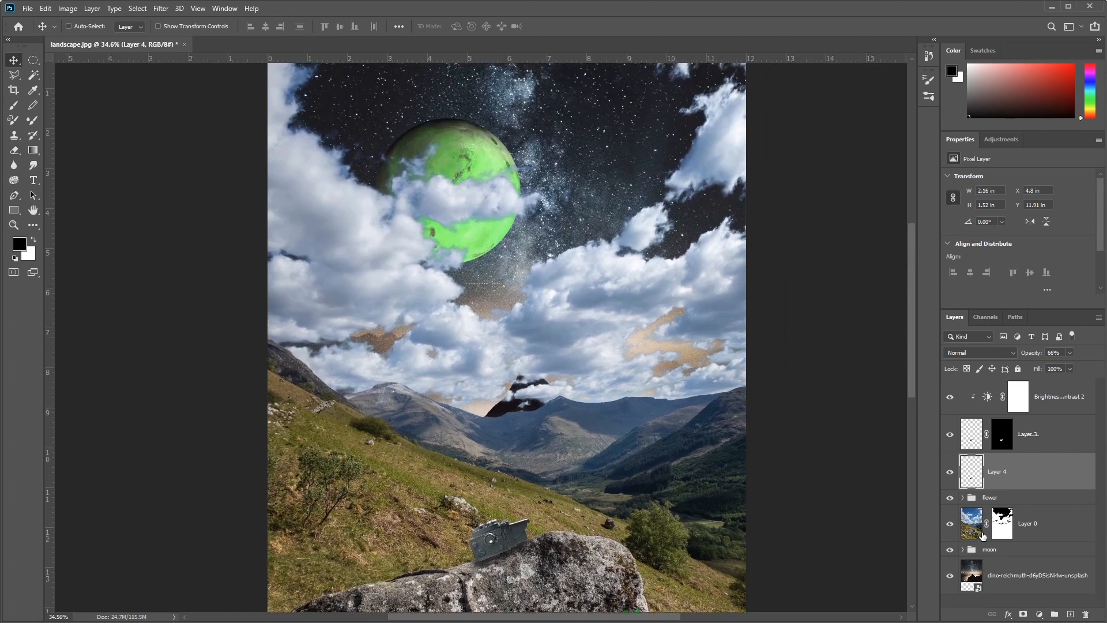
pyautogui.click(971, 527)
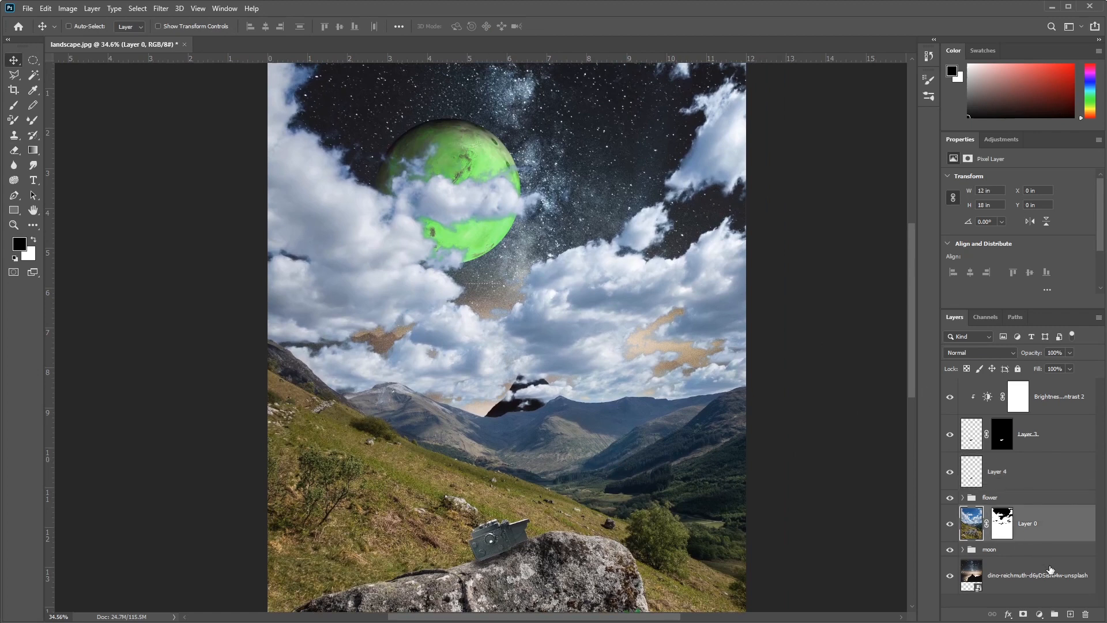
pyautogui.click(1038, 616)
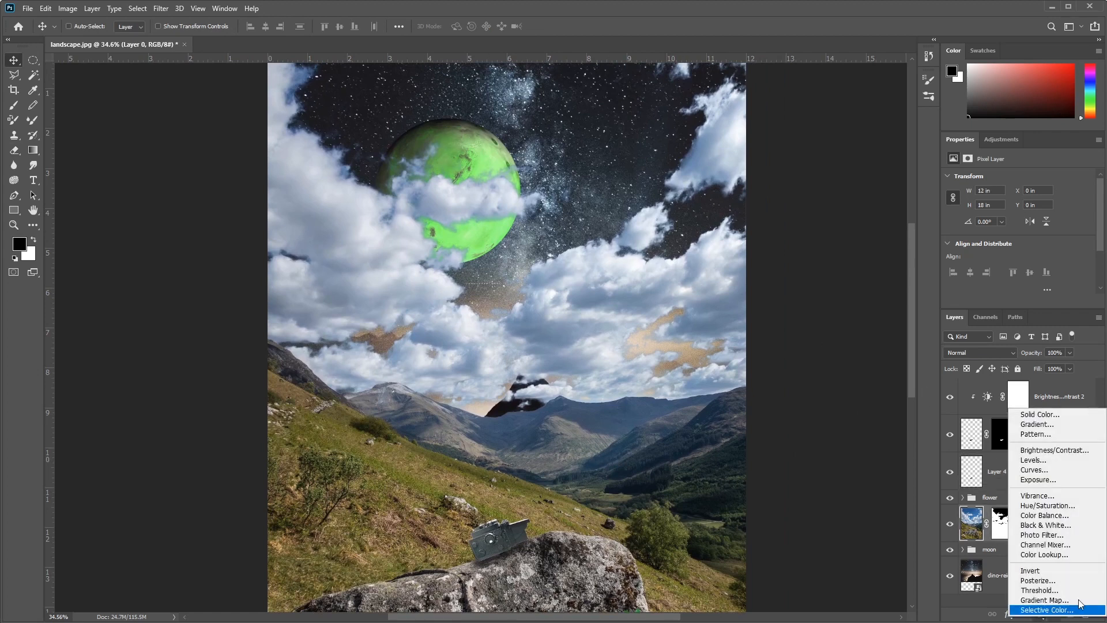
pyautogui.click(1068, 507)
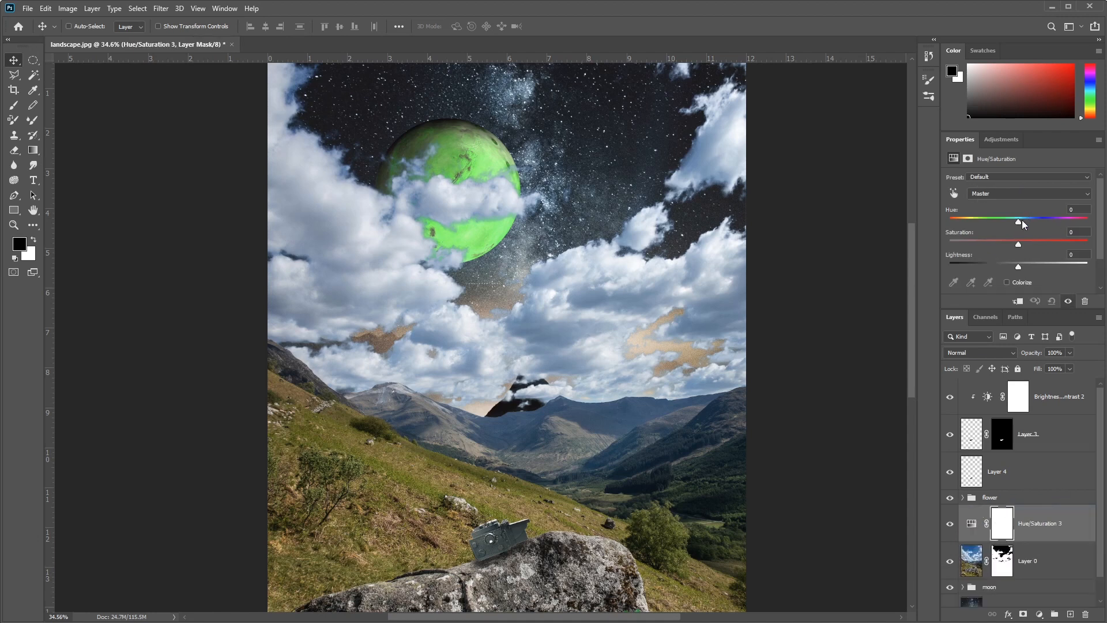
pyautogui.moveTo(1018, 224); pyautogui.dragTo(1087, 219)
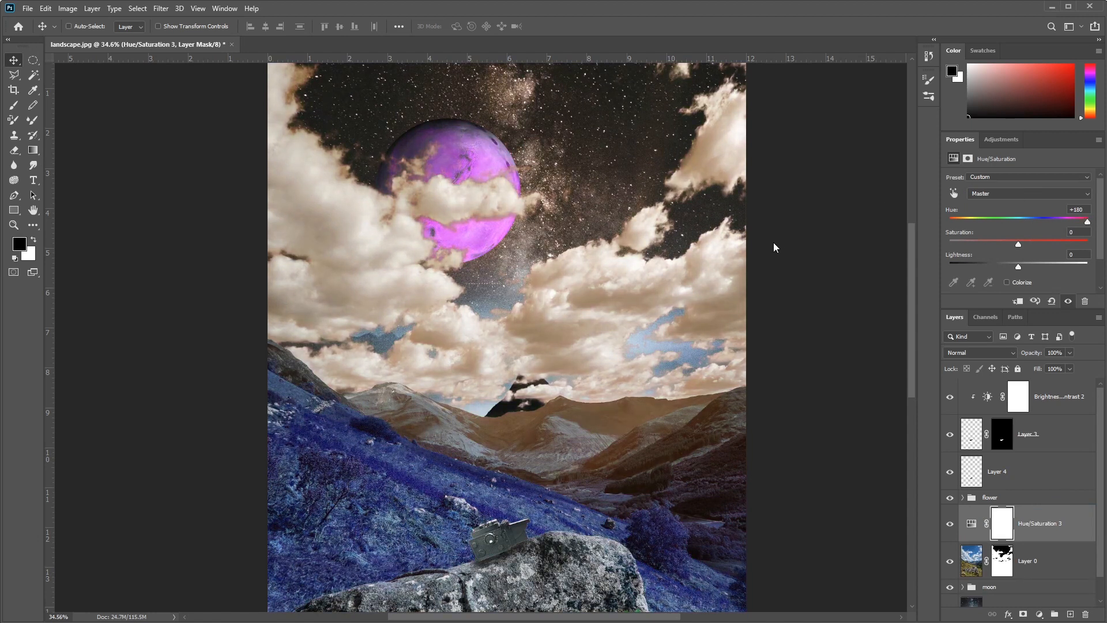
pyautogui.moveTo(1087, 224)
pyautogui.mouseDown()
pyautogui.moveTo(953, 210)
pyautogui.moveTo(1092, 219)
pyautogui.mouseUp()
pyautogui.moveTo(515, 457); pyautogui.dragTo(517, 401)
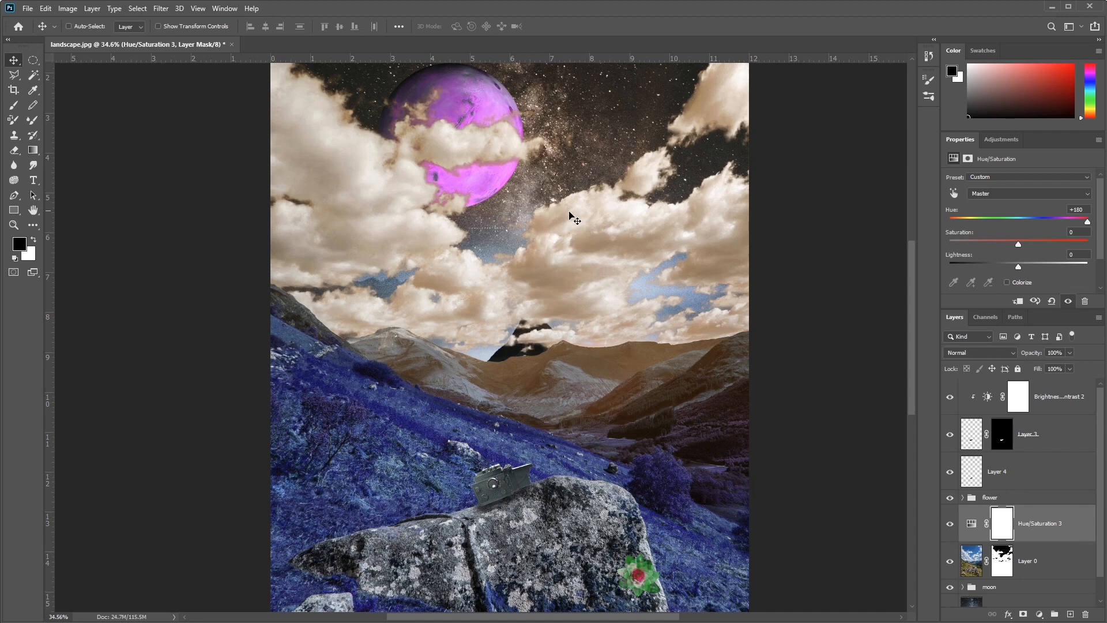
# Step: Clip the Hue/Saturation 3 adjustment to Layer 0 so that it leaves the moon and starry sky alone
pyautogui.moveTo(1034, 537); pyautogui.dragTo(1043, 540)
pyautogui.keyDown('alt'); pyautogui.click(1043, 540); pyautogui.keyUp('alt')
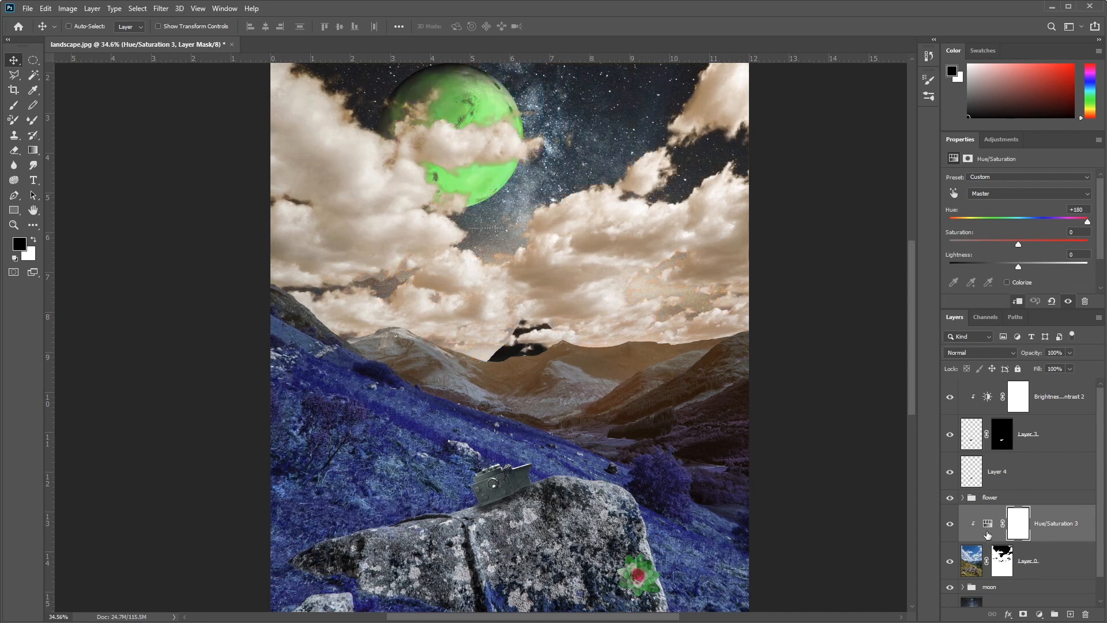
pyautogui.scroll(-3, 495, 403)
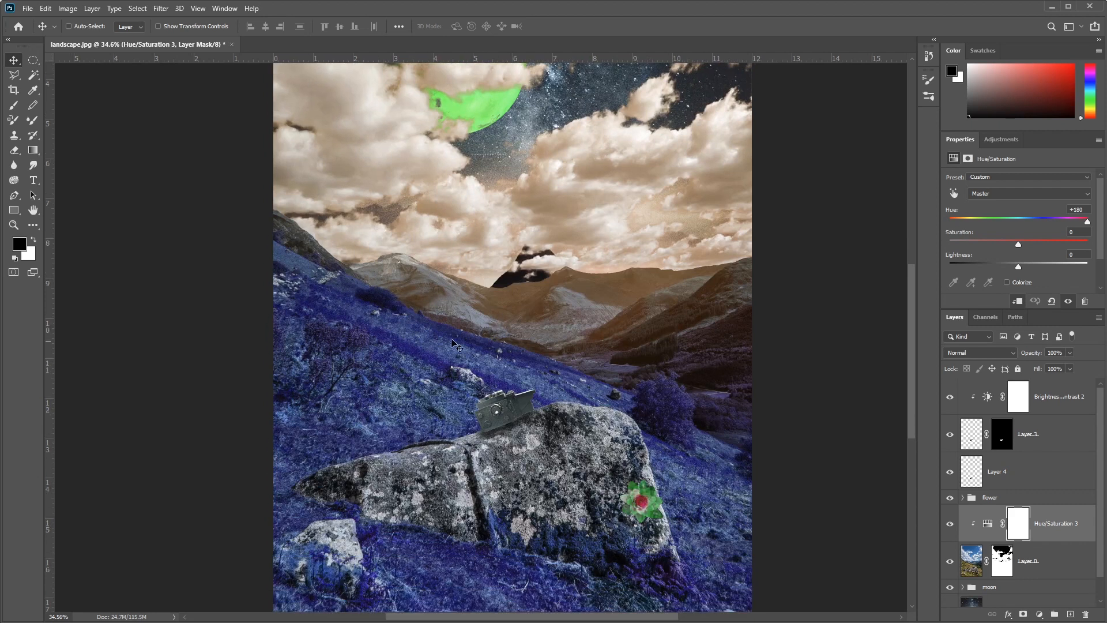
pyautogui.moveTo(594, 157); pyautogui.dragTo(584, 237)
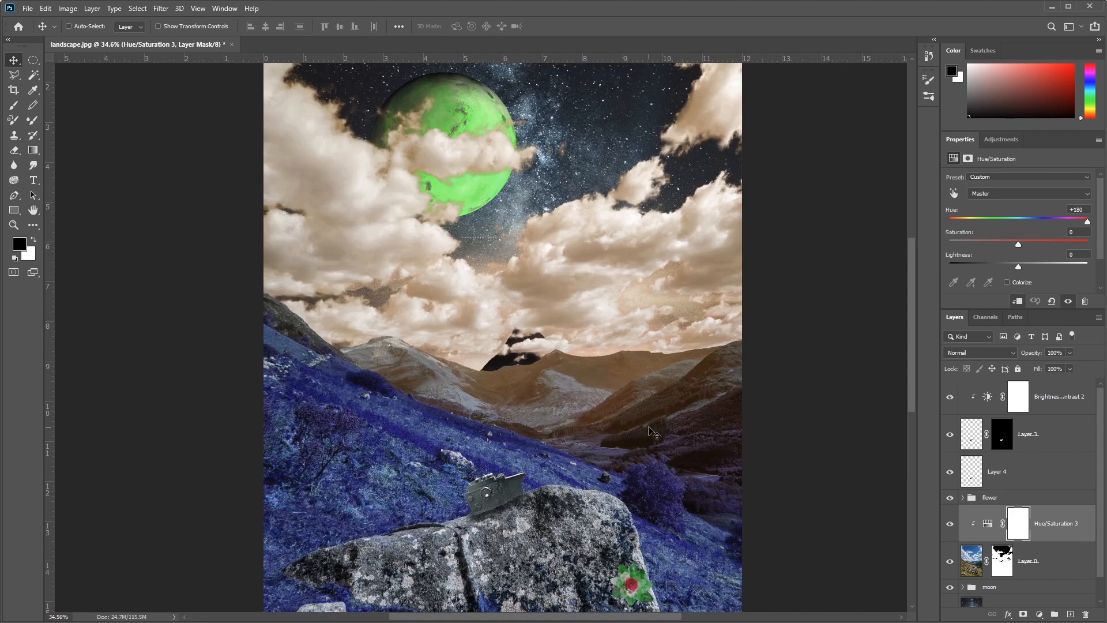
# Step: With the Hue/Saturation 3 mask active, quick-select the mountains along the full skyline from the left to the right image edge
pyautogui.click(1026, 525)
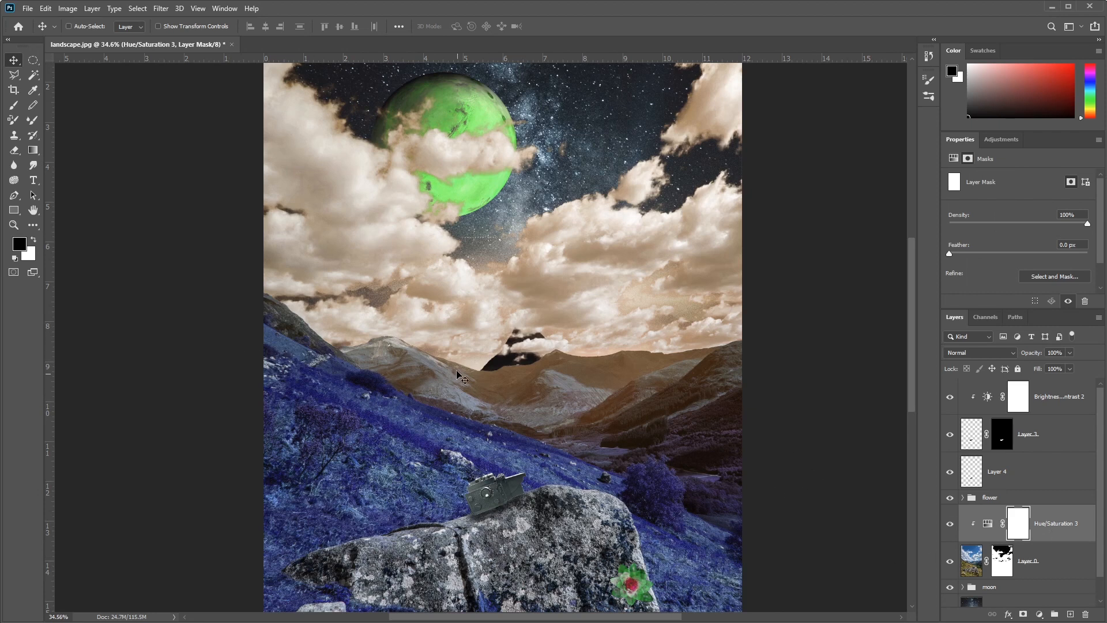
pyautogui.scroll(5, 459, 354)
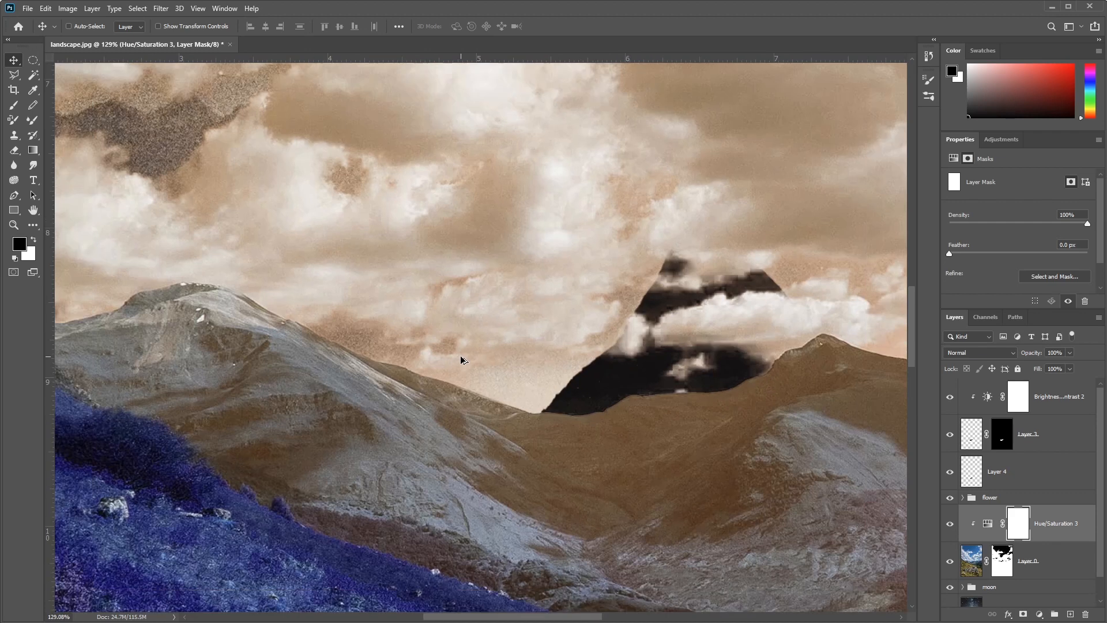
pyautogui.moveTo(318, 414); pyautogui.dragTo(698, 536)
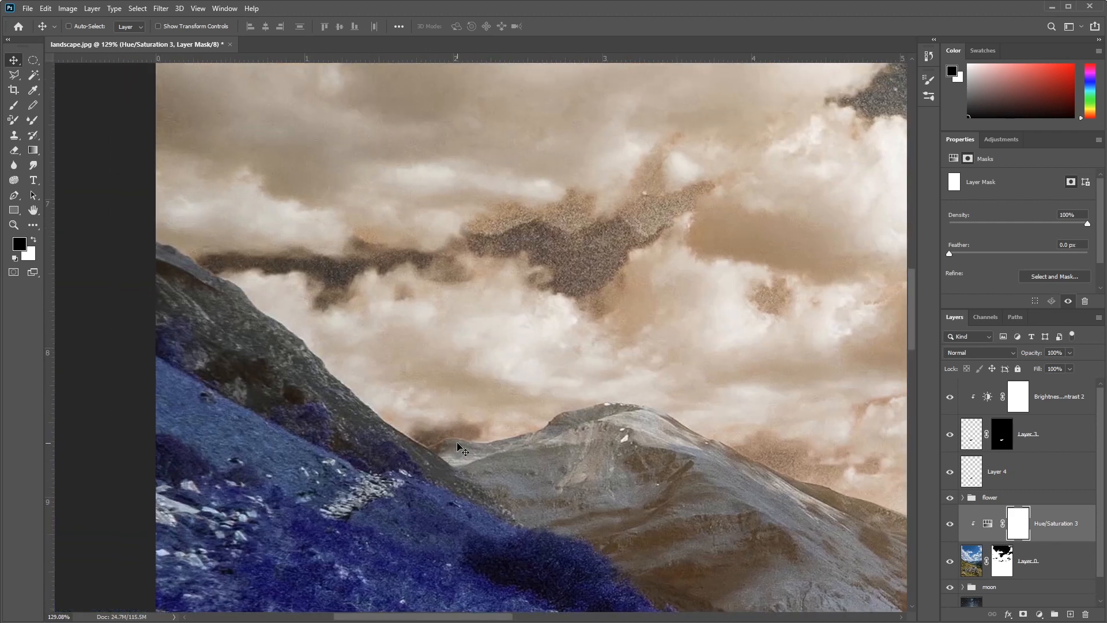
pyautogui.moveTo(787, 491); pyautogui.dragTo(237, 315)
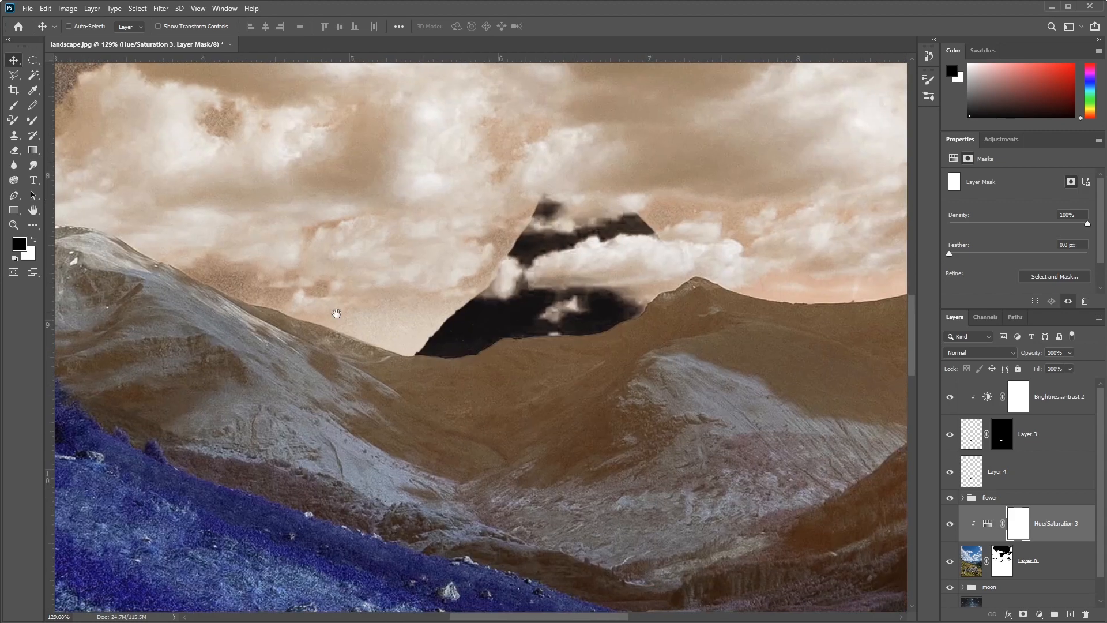
pyautogui.scroll(-2, 639, 366)
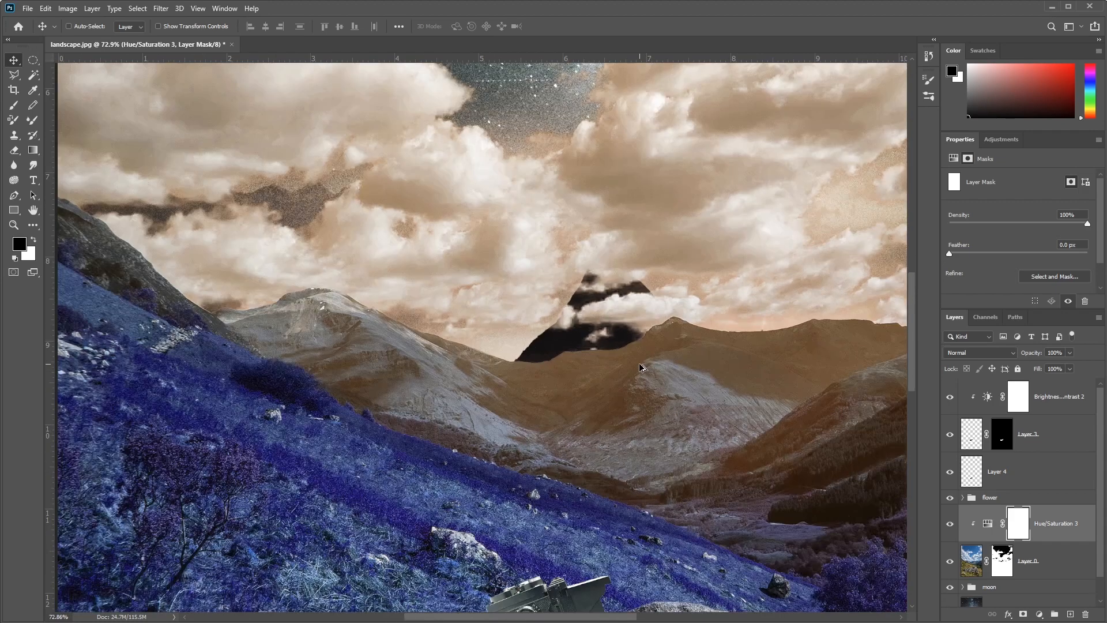
pyautogui.scroll(-2, 307, 378)
pyautogui.click(33, 75)
pyautogui.click(68, 76)
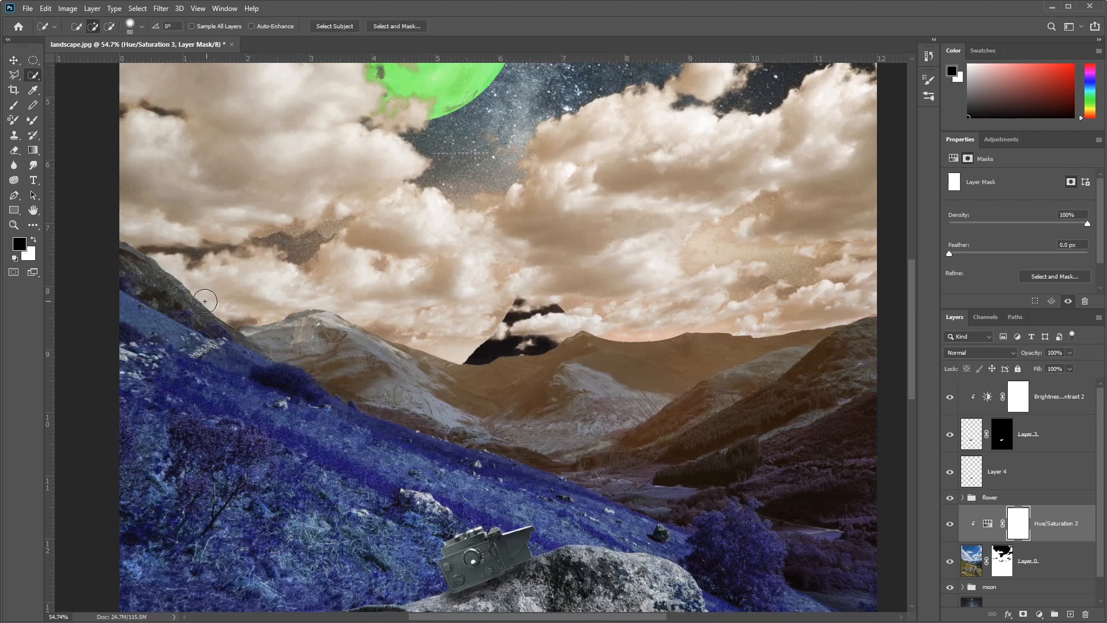
pyautogui.click(133, 265)
pyautogui.moveTo(132, 265)
pyautogui.mouseDown()
pyautogui.moveTo(176, 359)
pyautogui.moveTo(250, 382)
pyautogui.moveTo(259, 384)
pyautogui.moveTo(266, 344)
pyautogui.moveTo(373, 371)
pyautogui.moveTo(322, 328)
pyautogui.moveTo(437, 383)
pyautogui.moveTo(507, 399)
pyautogui.moveTo(605, 371)
pyautogui.moveTo(830, 358)
pyautogui.mouseUp()
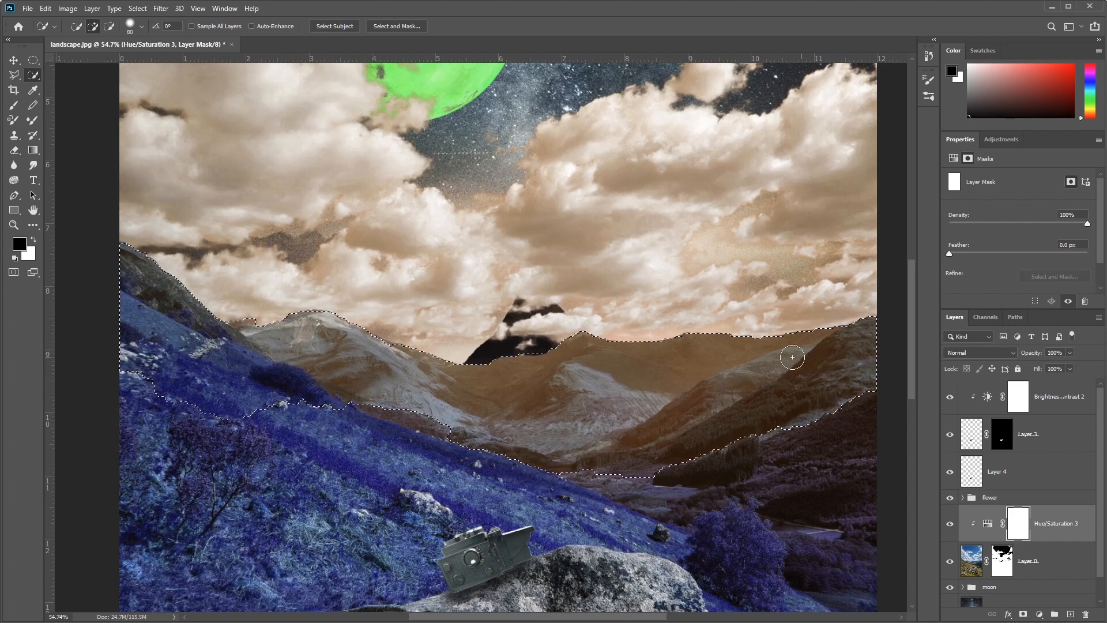
# Step: Subtract the cloud patch beside the left peak from the mountain selection and check the rest of the ridge line
pyautogui.scroll(5, 219, 317)
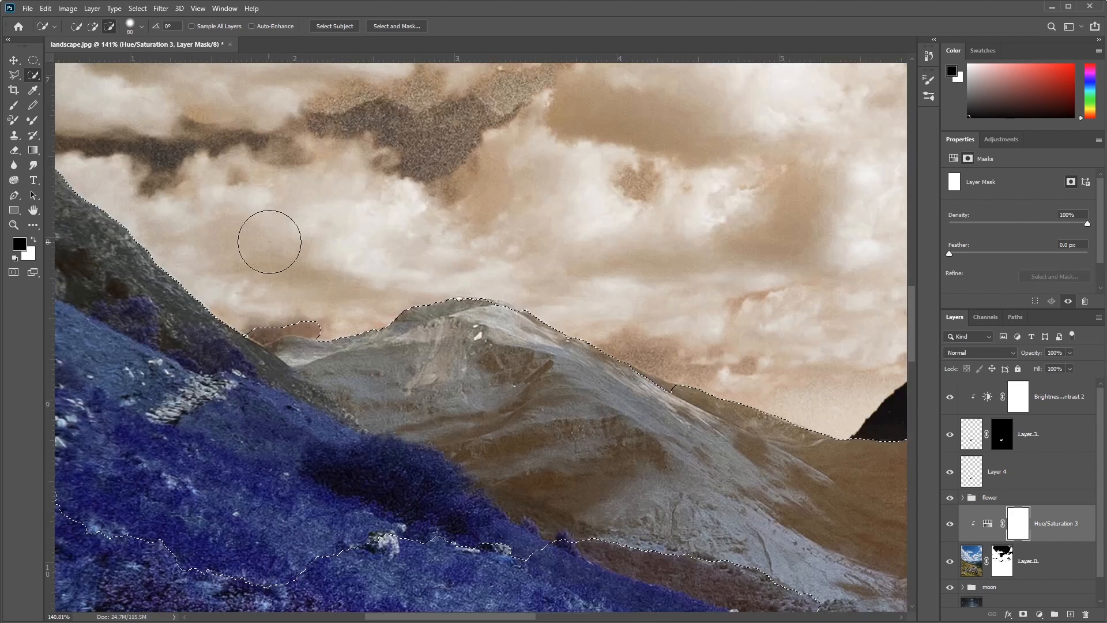
pyautogui.moveTo(258, 308); pyautogui.dragTo(329, 289)
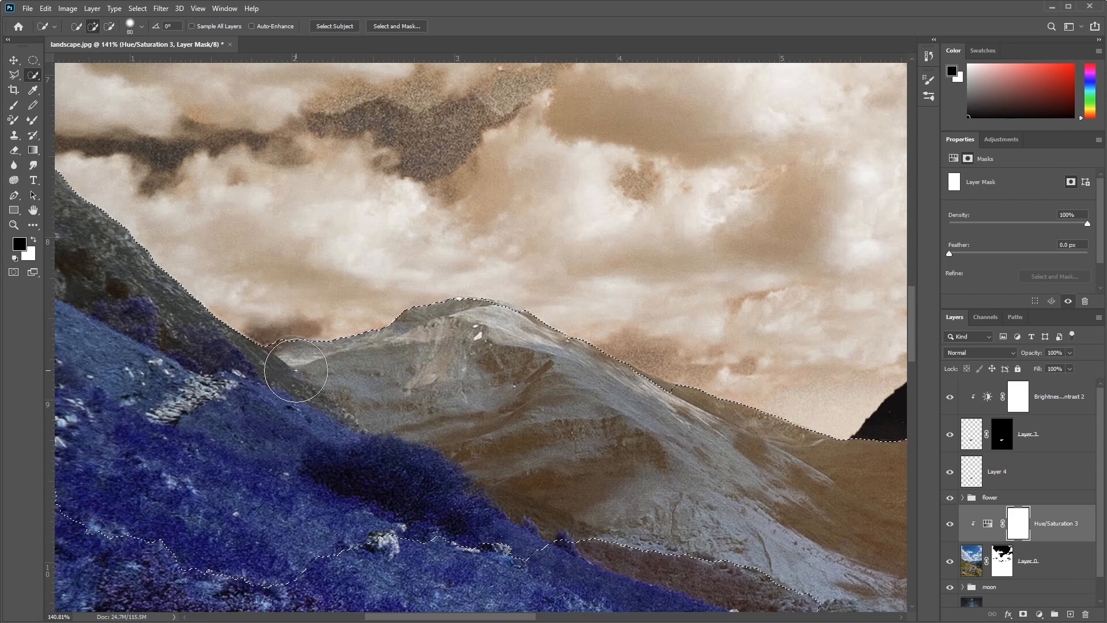
pyautogui.press('[')
pyautogui.moveTo(734, 445); pyautogui.dragTo(154, 407)
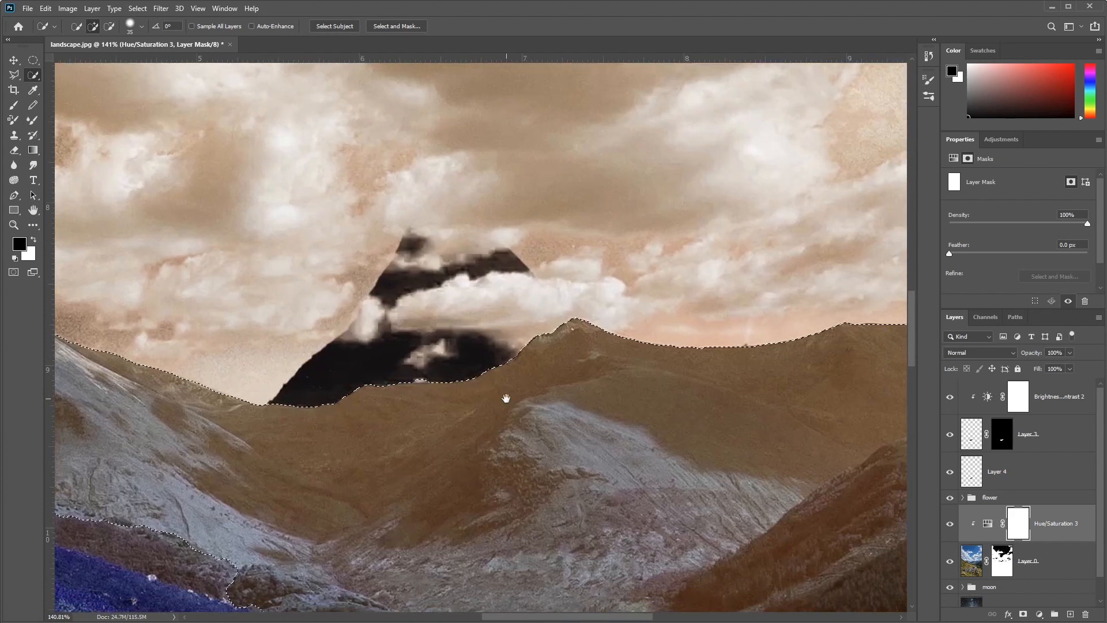
pyautogui.moveTo(755, 403); pyautogui.dragTo(332, 405)
pyautogui.moveTo(757, 416); pyautogui.dragTo(513, 289)
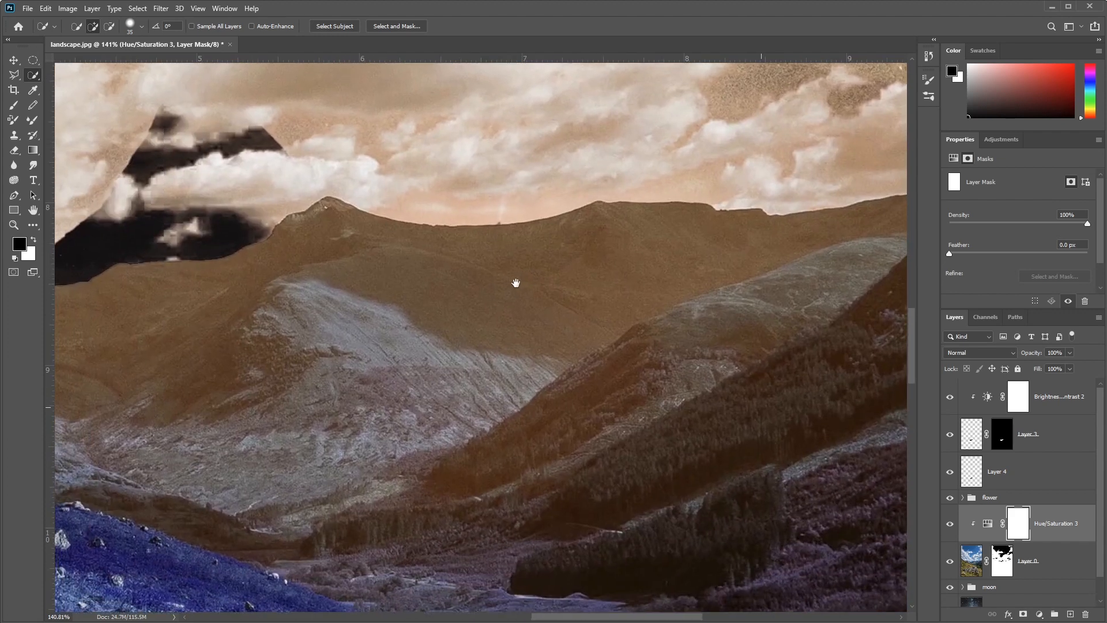
pyautogui.scroll(-5, 493, 273)
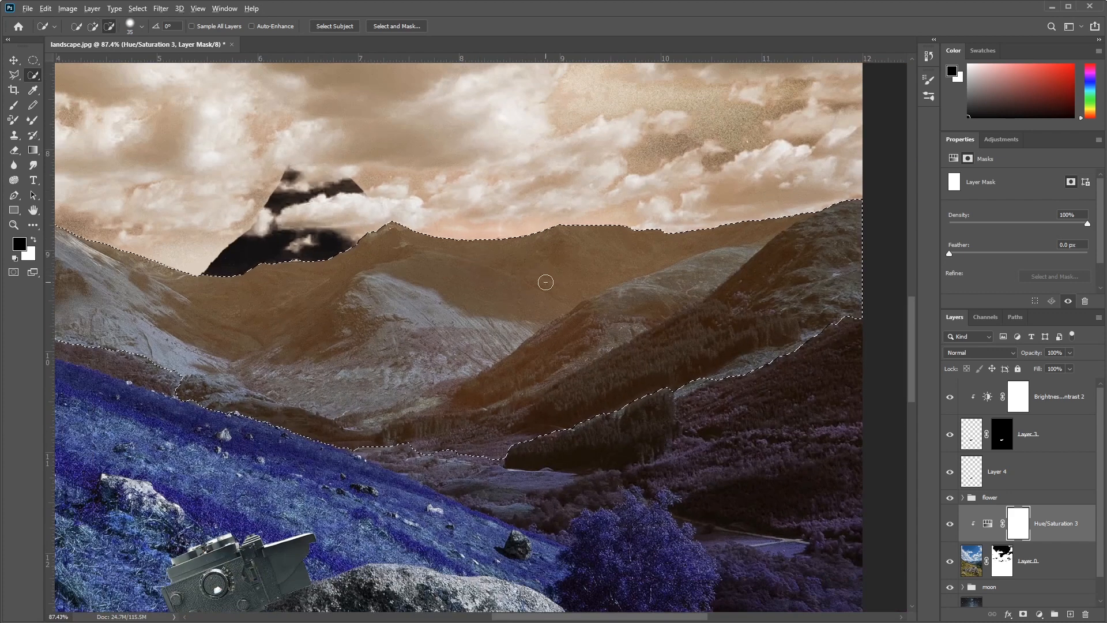
pyautogui.scroll(-8, 544, 279)
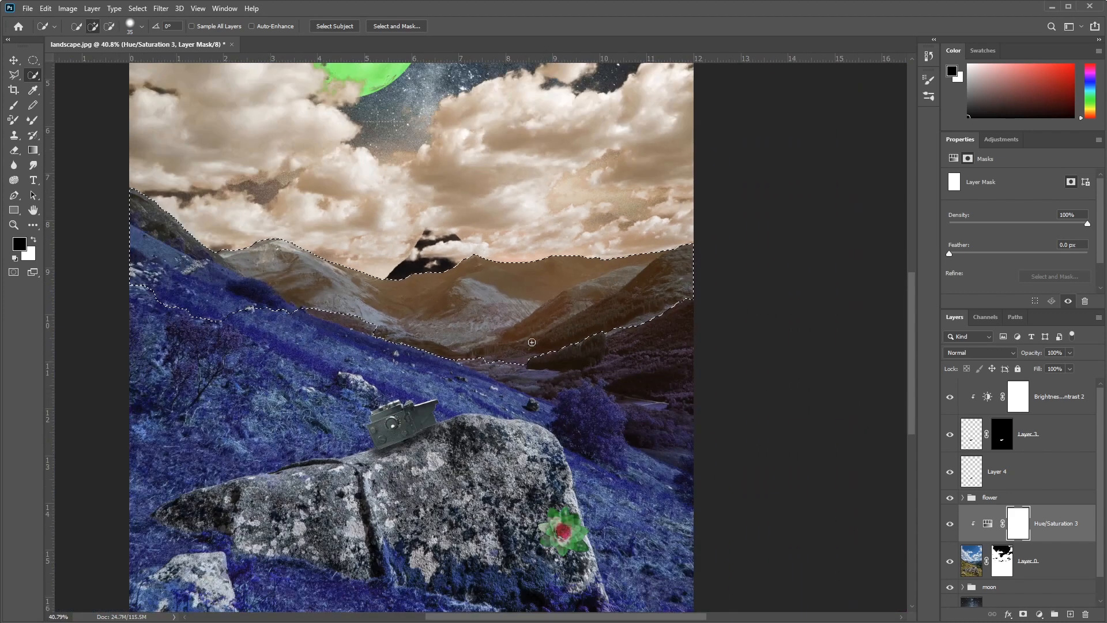
# Step: Add the whole foreground below the mountains, including the grassy slope and the rock, to the selection with the Lasso tool
pyautogui.press(']')
pyautogui.press(']')
pyautogui.press(']')
pyautogui.press(']')
pyautogui.press(']')
pyautogui.moveTo(590, 498); pyautogui.dragTo(626, 388)
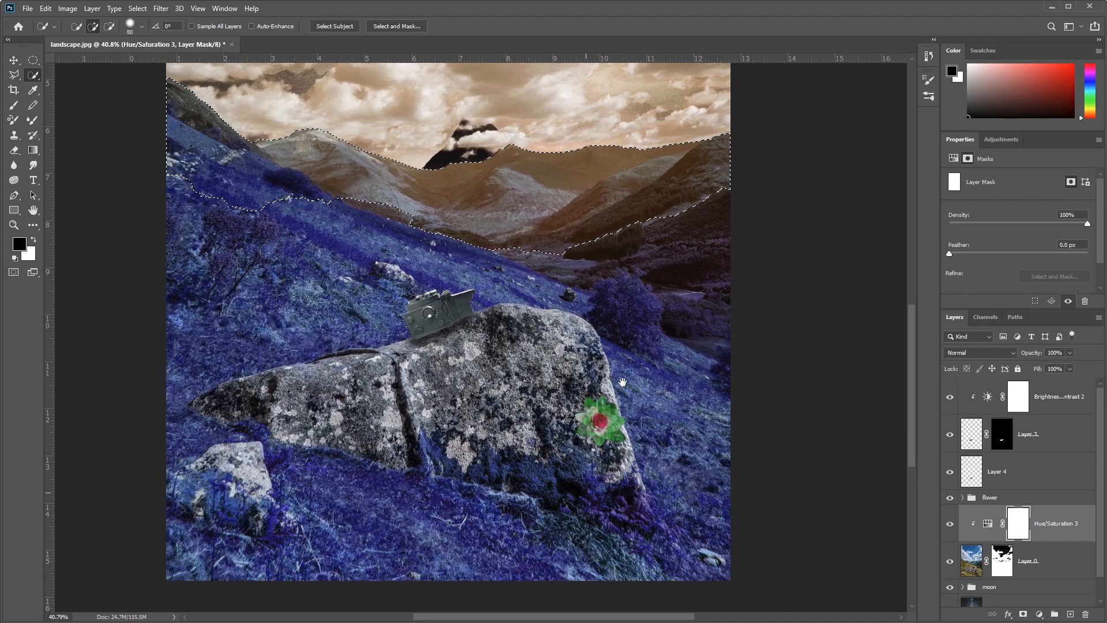
pyautogui.moveTo(14, 75); pyautogui.dragTo(63, 79)
pyautogui.click(63, 77)
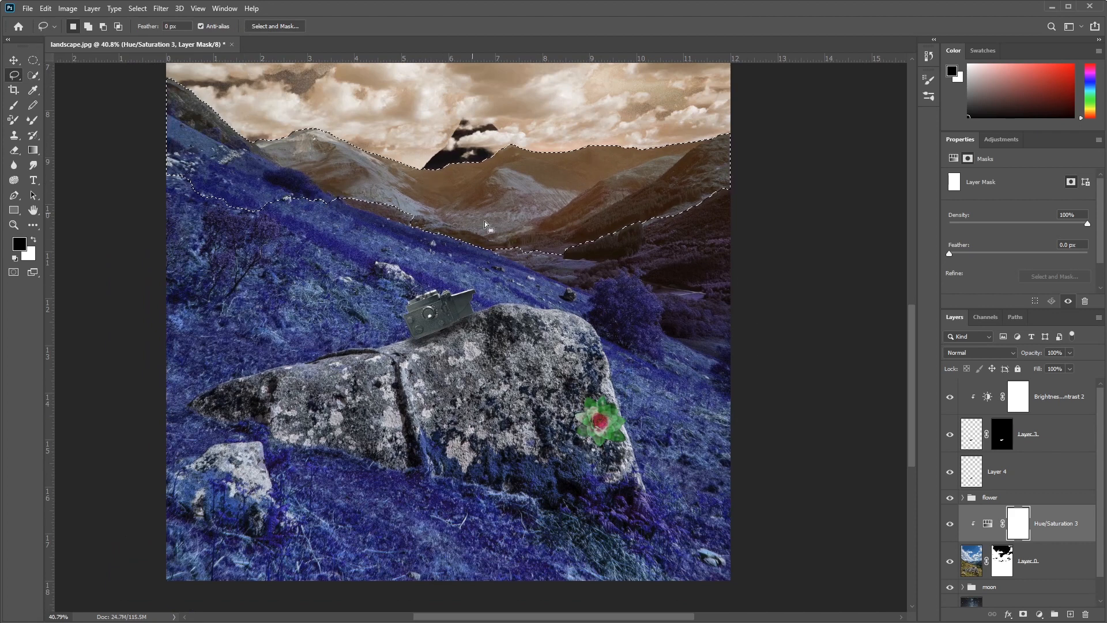
pyautogui.press('shift')
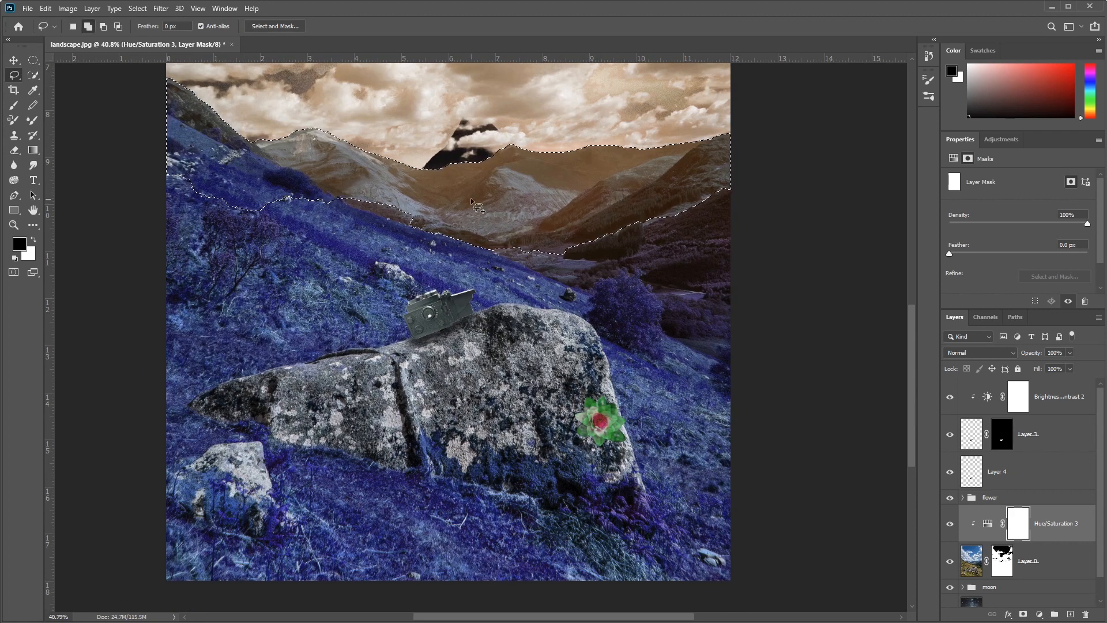
pyautogui.moveTo(480, 206)
pyautogui.mouseDown()
pyautogui.moveTo(779, 155)
pyautogui.moveTo(827, 365)
pyautogui.moveTo(809, 594)
pyautogui.moveTo(619, 608)
pyautogui.moveTo(181, 606)
pyautogui.moveTo(121, 591)
pyautogui.moveTo(93, 393)
pyautogui.moveTo(99, 214)
pyautogui.moveTo(114, 139)
pyautogui.mouseUp()
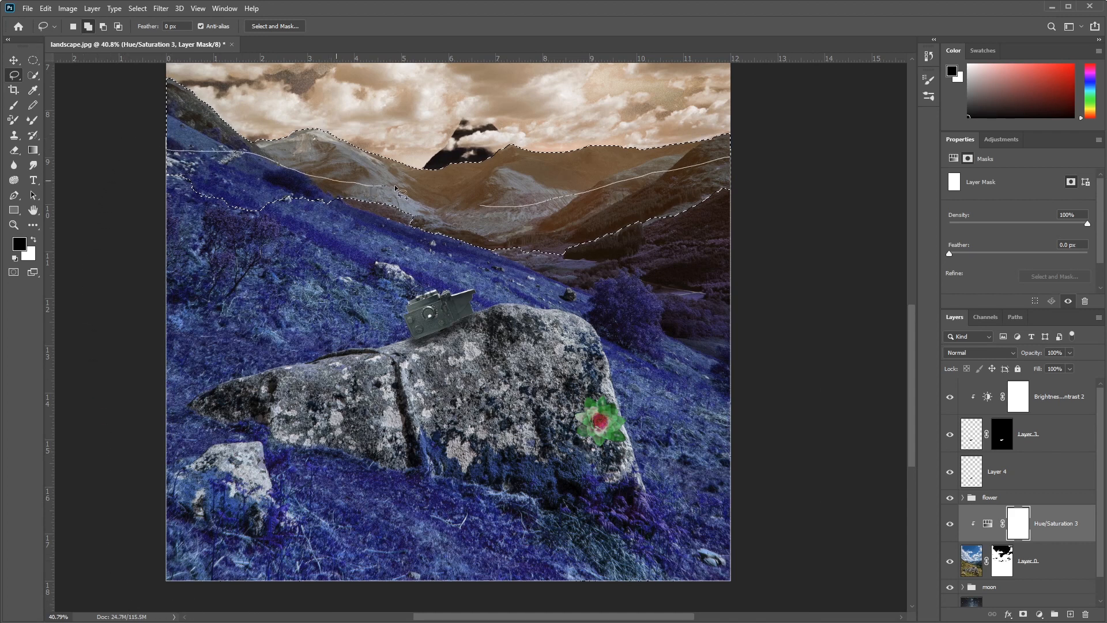
pyautogui.moveTo(452, 203); pyautogui.dragTo(452, 203)
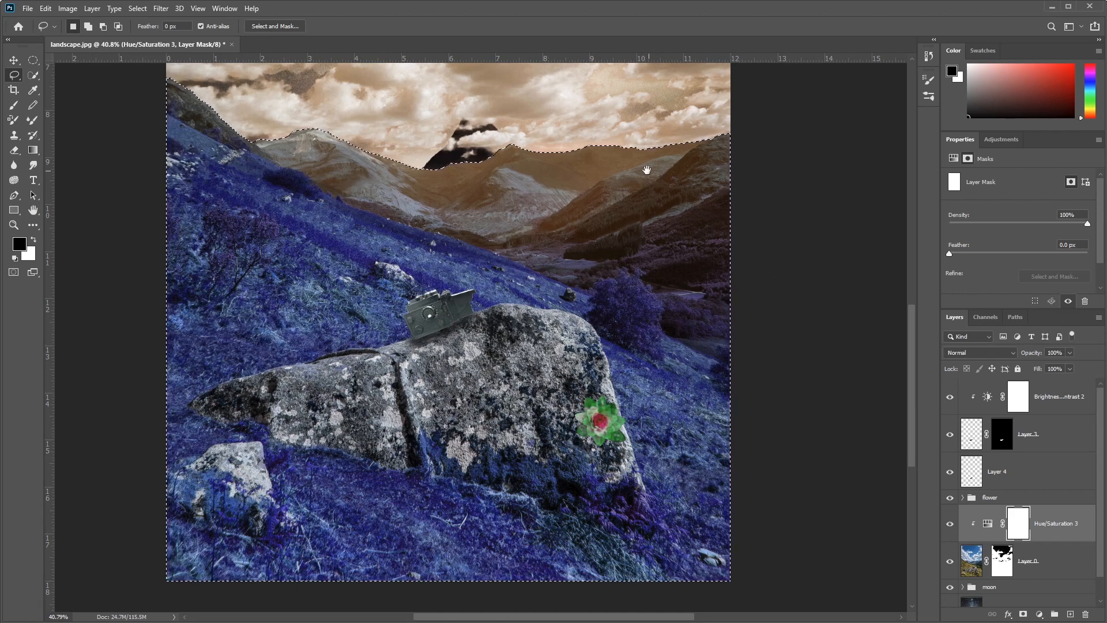
# Step: Fill the selected landscape area with black on the Hue/Saturation 3 mask and deselect it
pyautogui.moveTo(657, 172); pyautogui.dragTo(664, 340)
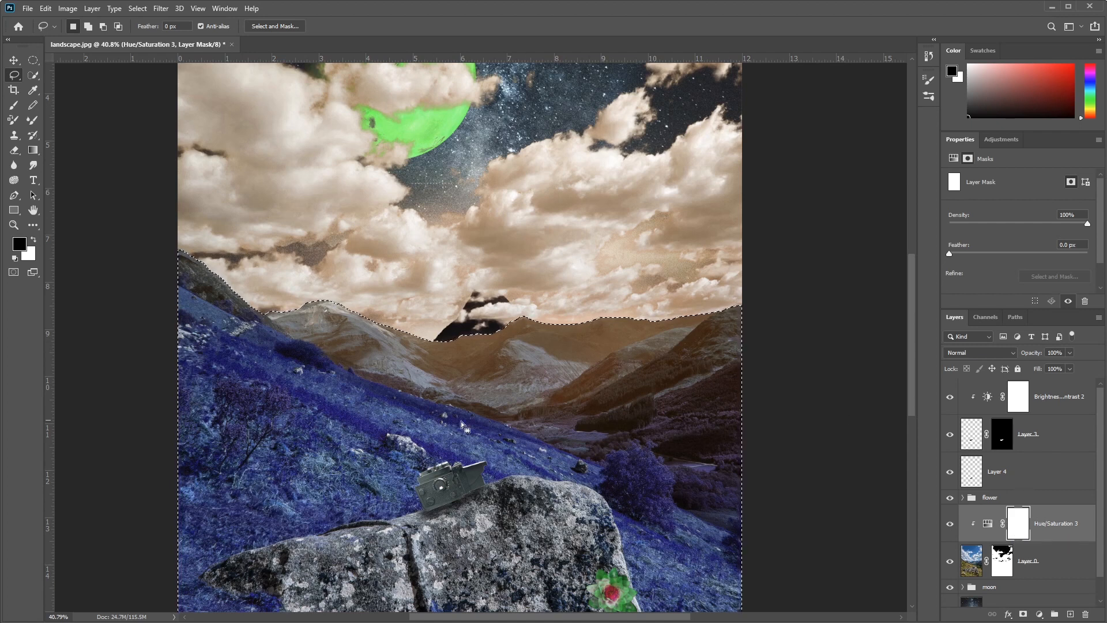
pyautogui.scroll(-5, 516, 440)
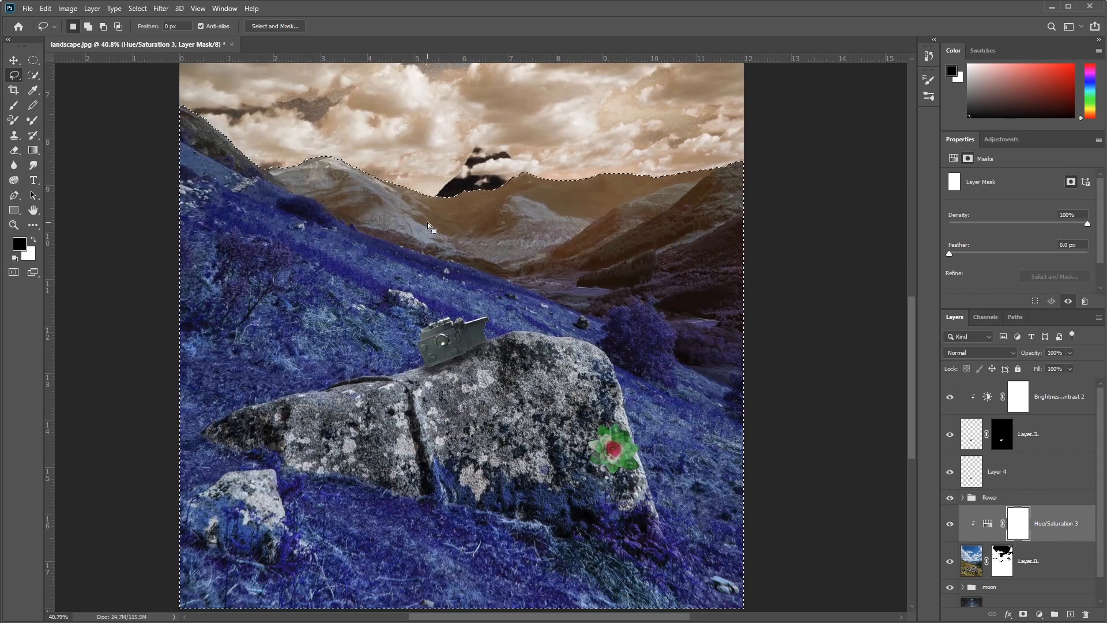
pyautogui.rightClick(427, 222)
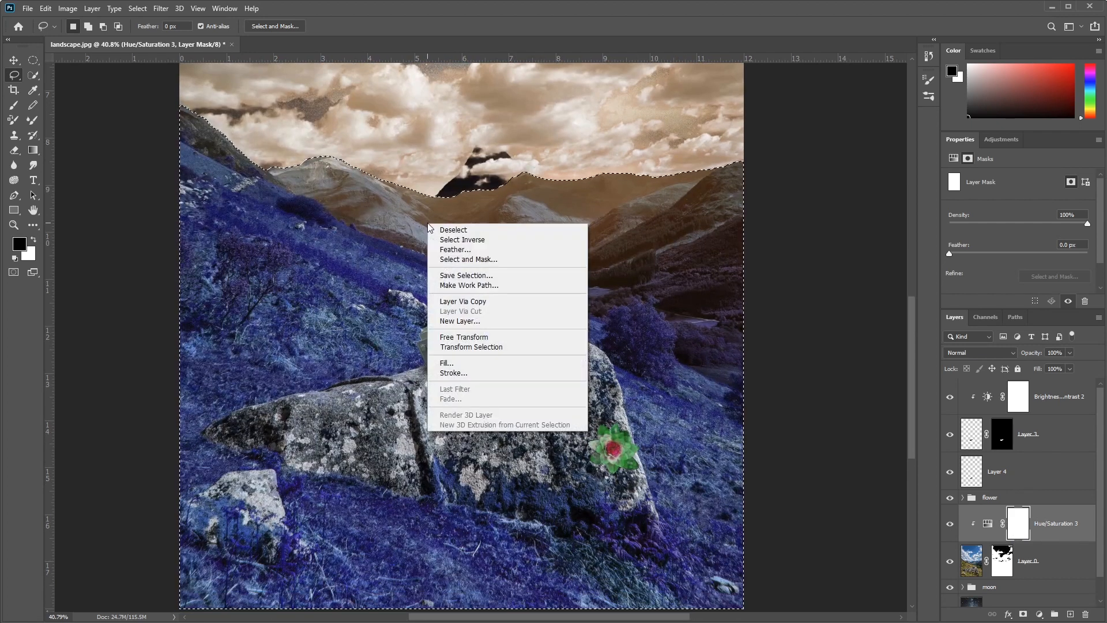
pyautogui.click(511, 370)
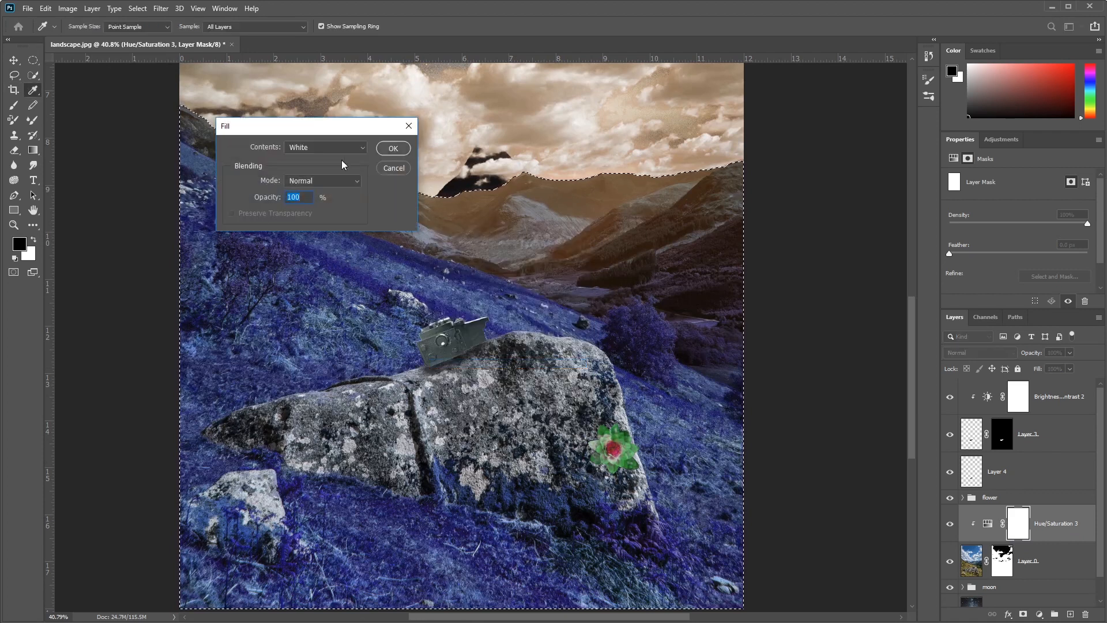
pyautogui.click(325, 147)
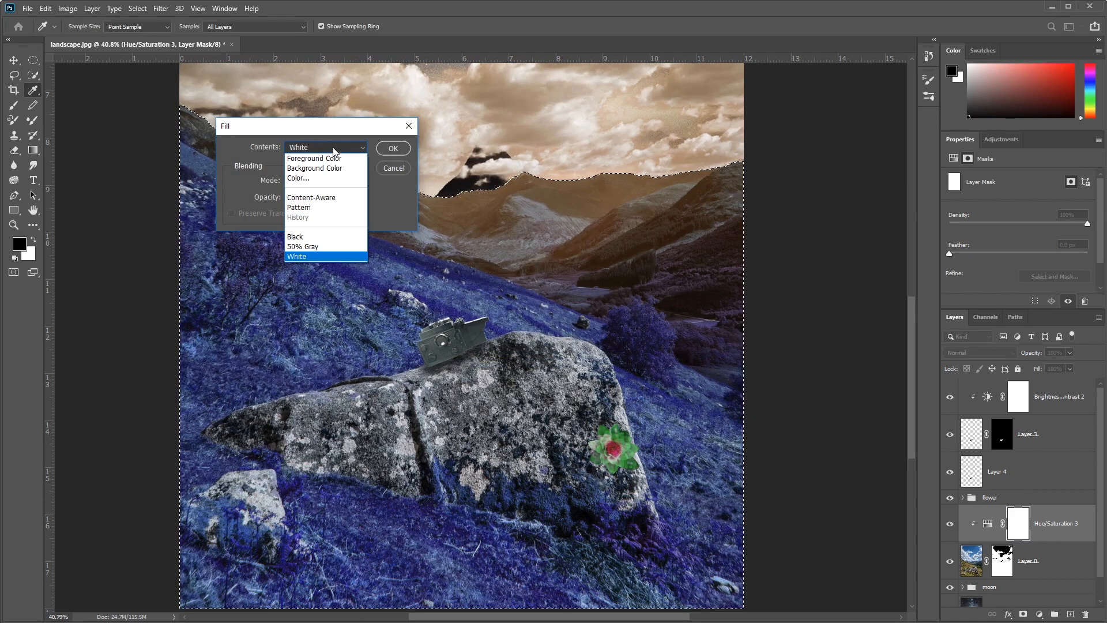
pyautogui.click(312, 238)
pyautogui.click(391, 148)
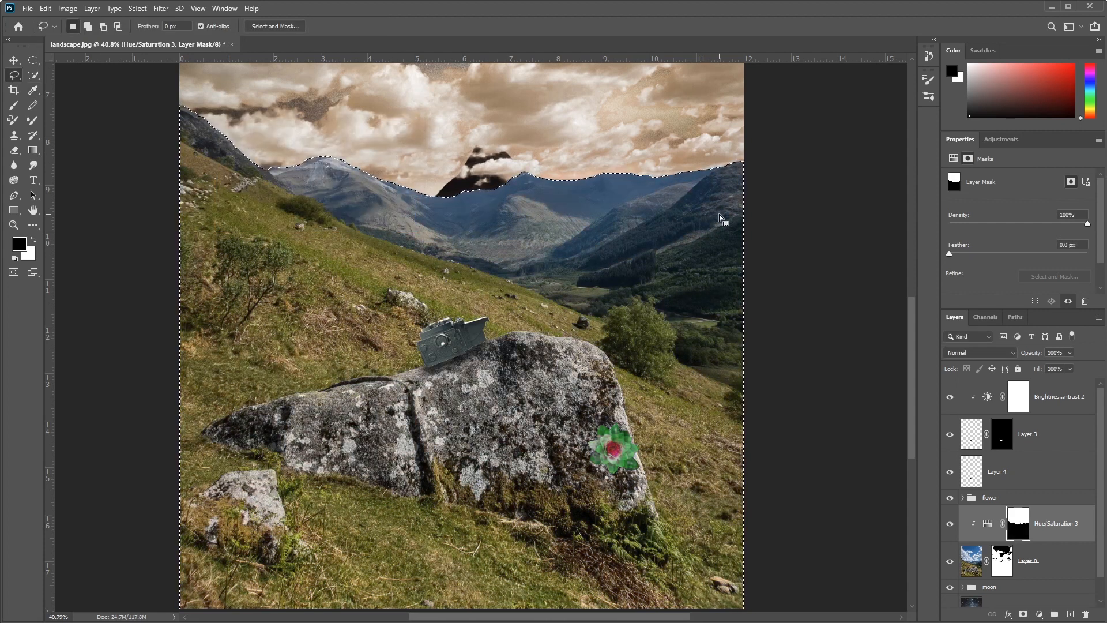
pyautogui.hotkey('ctrl', 'd')
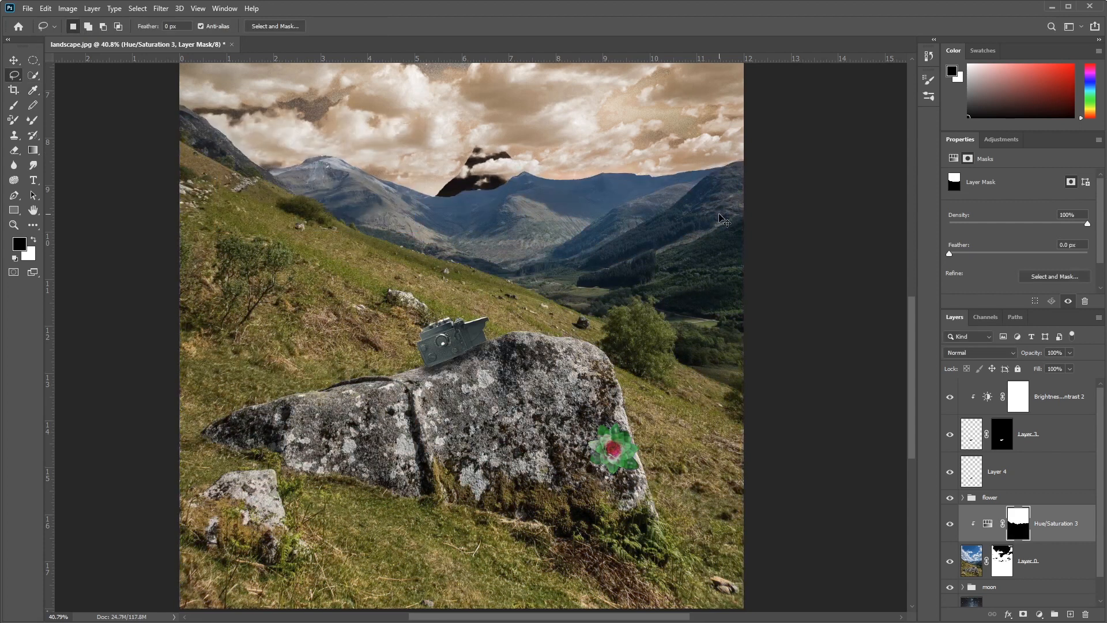
# Step: Refine the ridge edge of the Hue/Saturation 3 mask in Select and Mask with a small radius, some smoothing and added contrast
pyautogui.scroll(8, 320, 167)
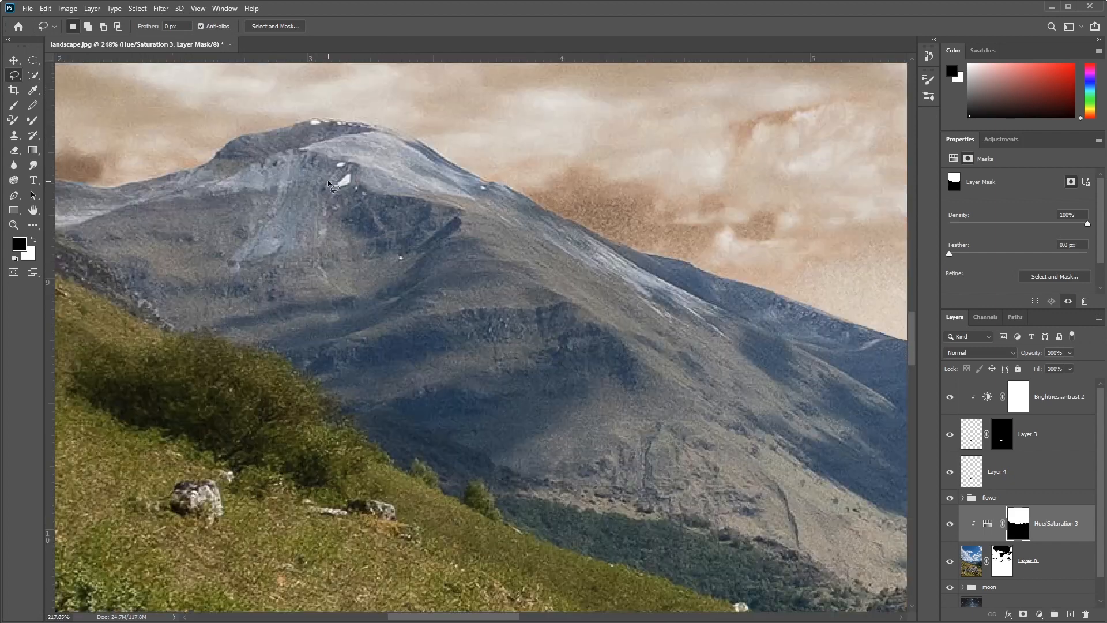
pyautogui.moveTo(327, 180); pyautogui.dragTo(777, 424)
pyautogui.moveTo(787, 478); pyautogui.dragTo(77, 388)
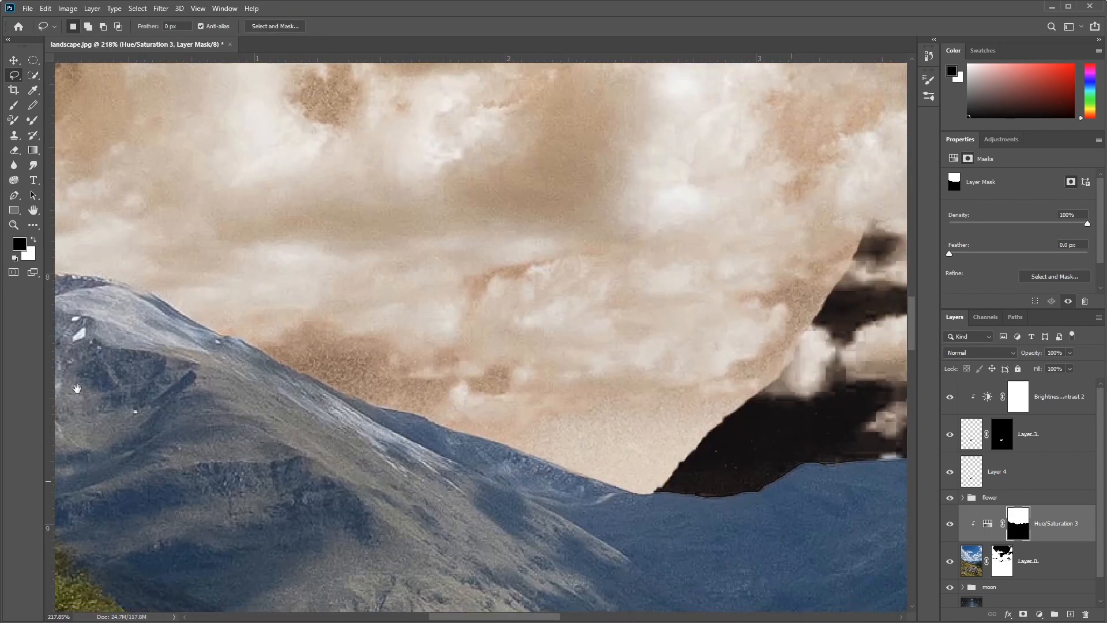
pyautogui.moveTo(741, 501); pyautogui.dragTo(403, 361)
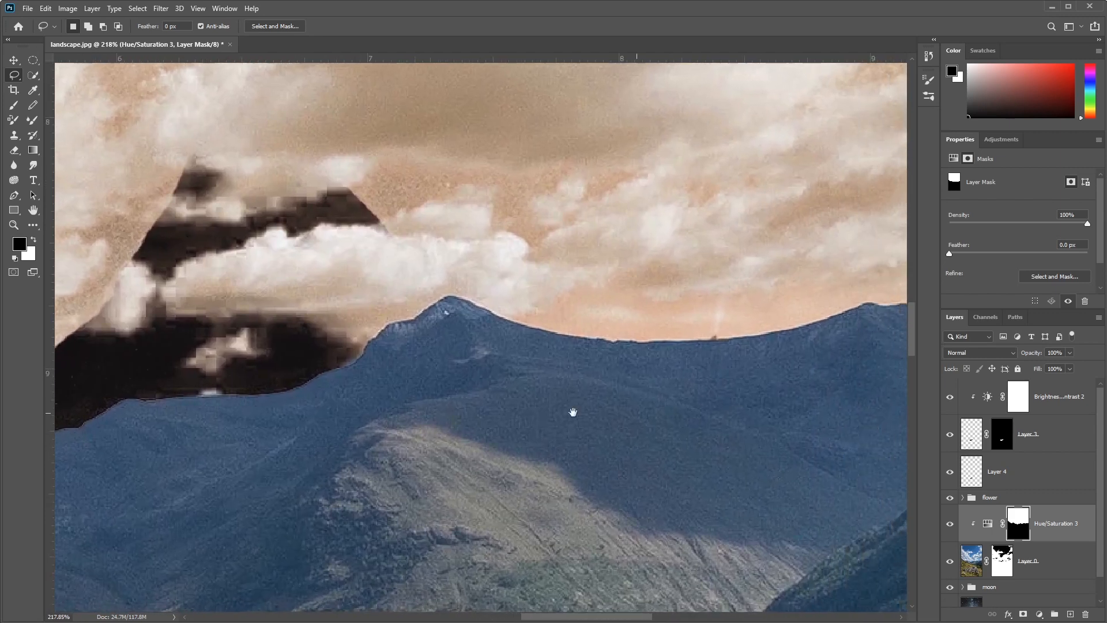
pyautogui.moveTo(573, 412); pyautogui.dragTo(207, 404)
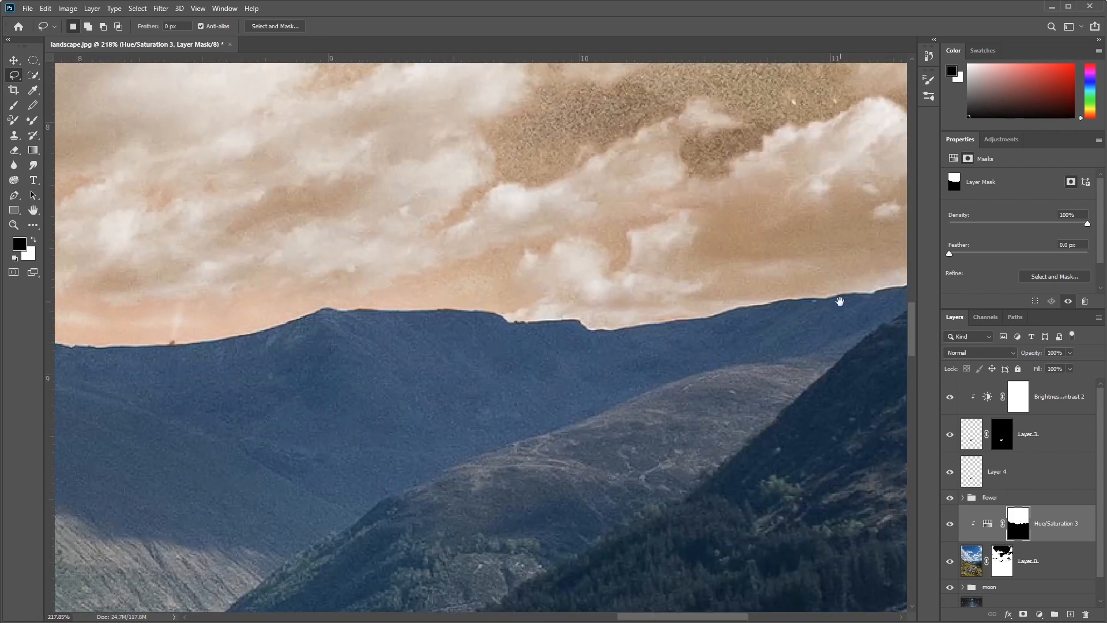
pyautogui.moveTo(400, 388); pyautogui.dragTo(596, 417)
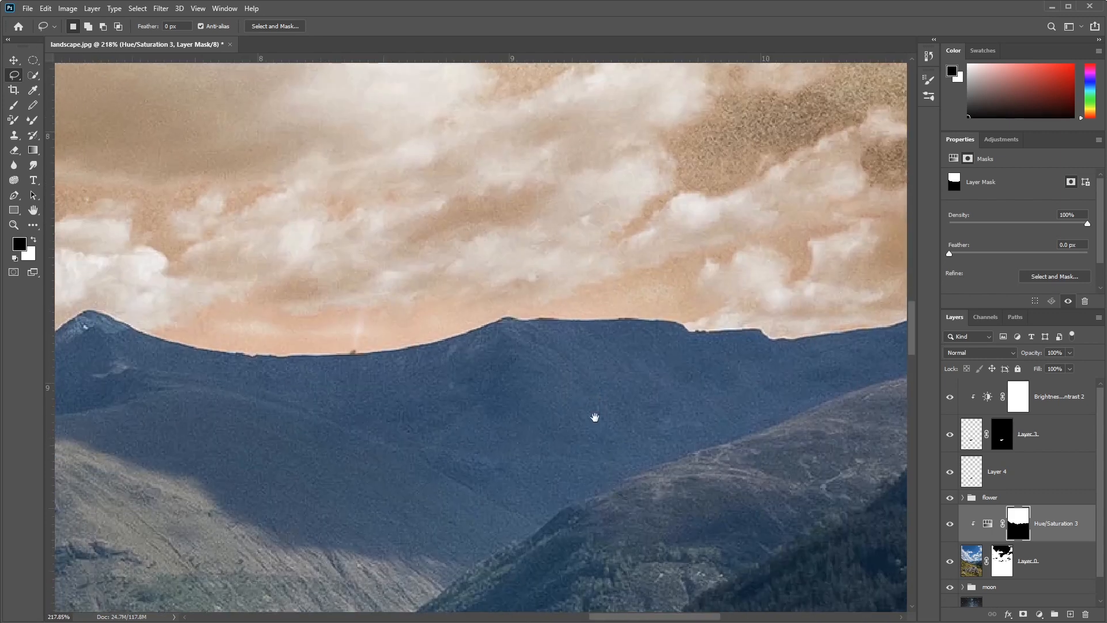
pyautogui.click(1061, 278)
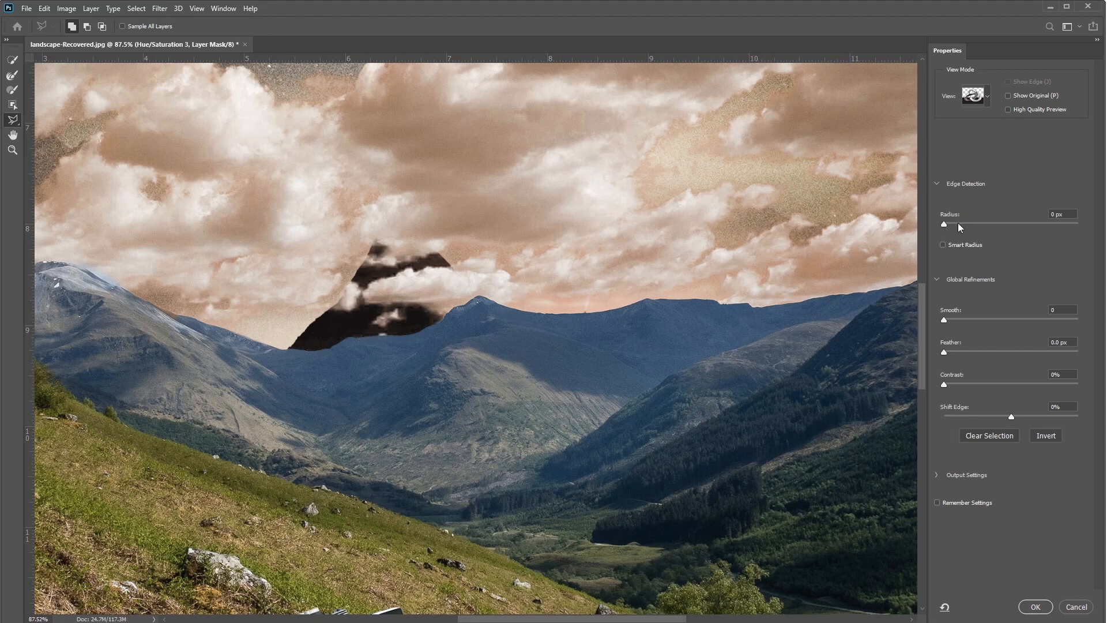
pyautogui.moveTo(943, 223); pyautogui.dragTo(960, 224)
pyautogui.moveTo(944, 321); pyautogui.dragTo(970, 322)
pyautogui.moveTo(947, 382); pyautogui.dragTo(984, 383)
pyautogui.click(1035, 606)
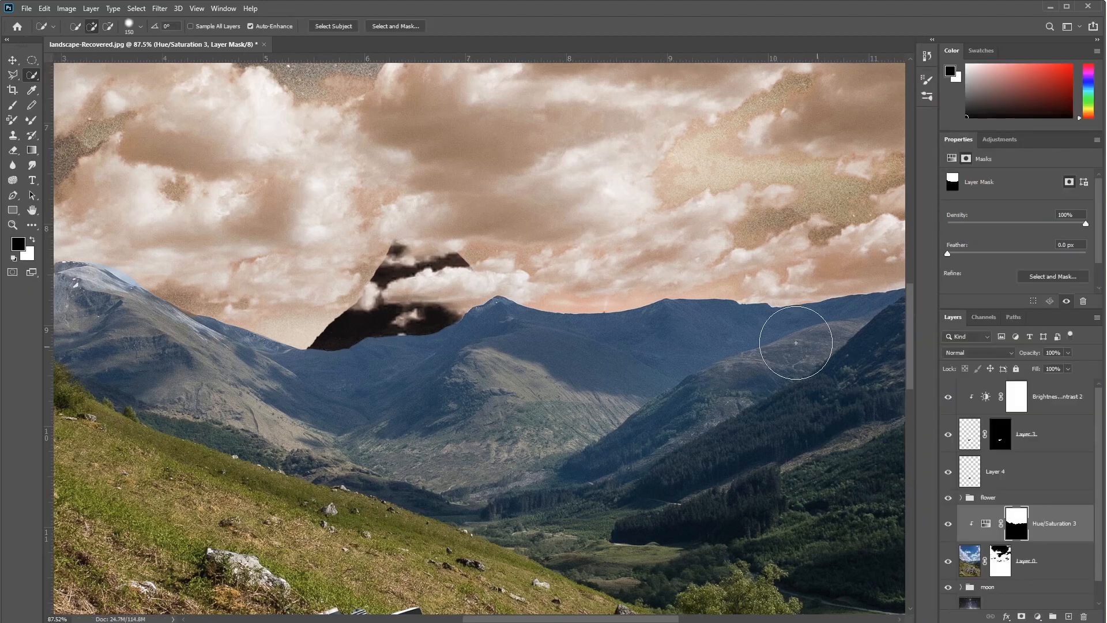
# Step: Compare the mountain ridge before and after the mask refinement at close range, and inspect the full sky and landscape
pyautogui.scroll(5, 588, 328)
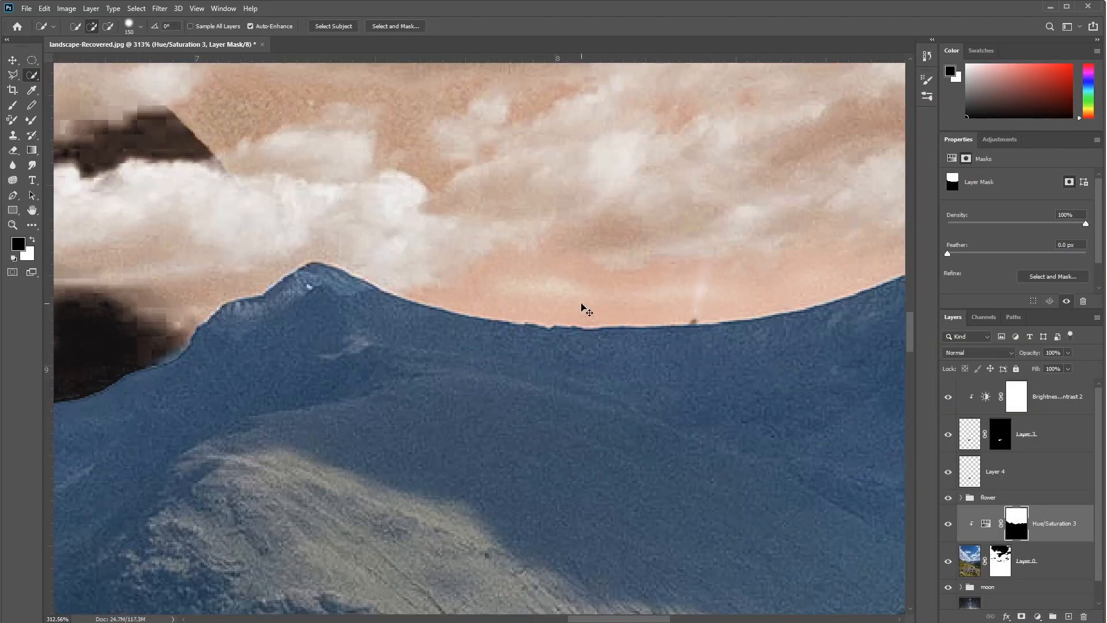
pyautogui.click(44, 8)
pyautogui.click(67, 33)
pyautogui.moveTo(227, 425); pyautogui.dragTo(821, 433)
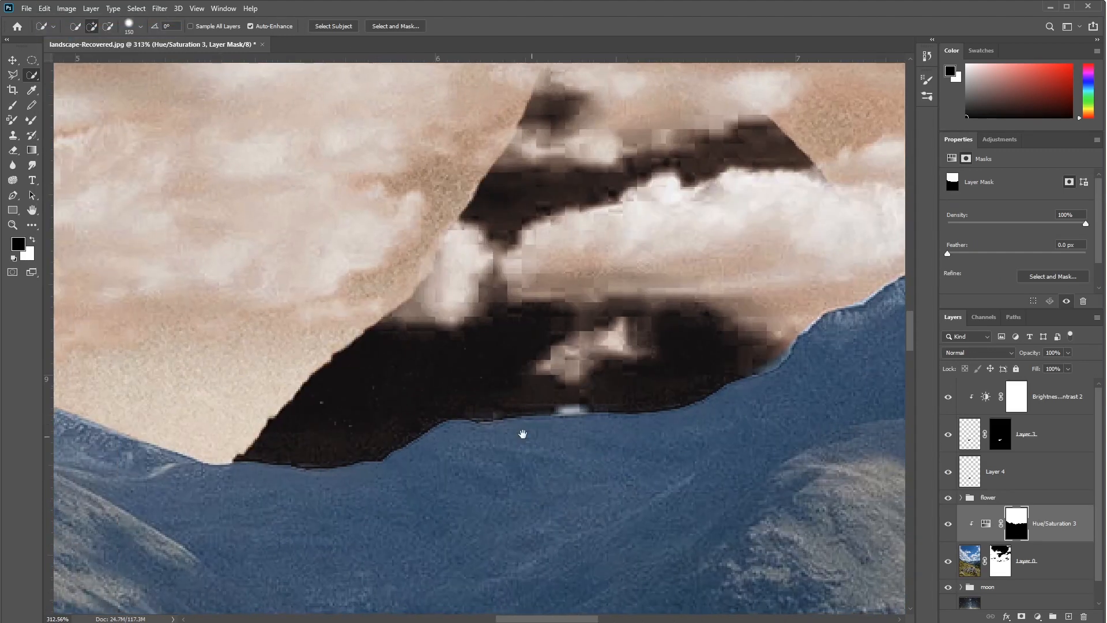
pyautogui.hotkey('ctrl', '0')
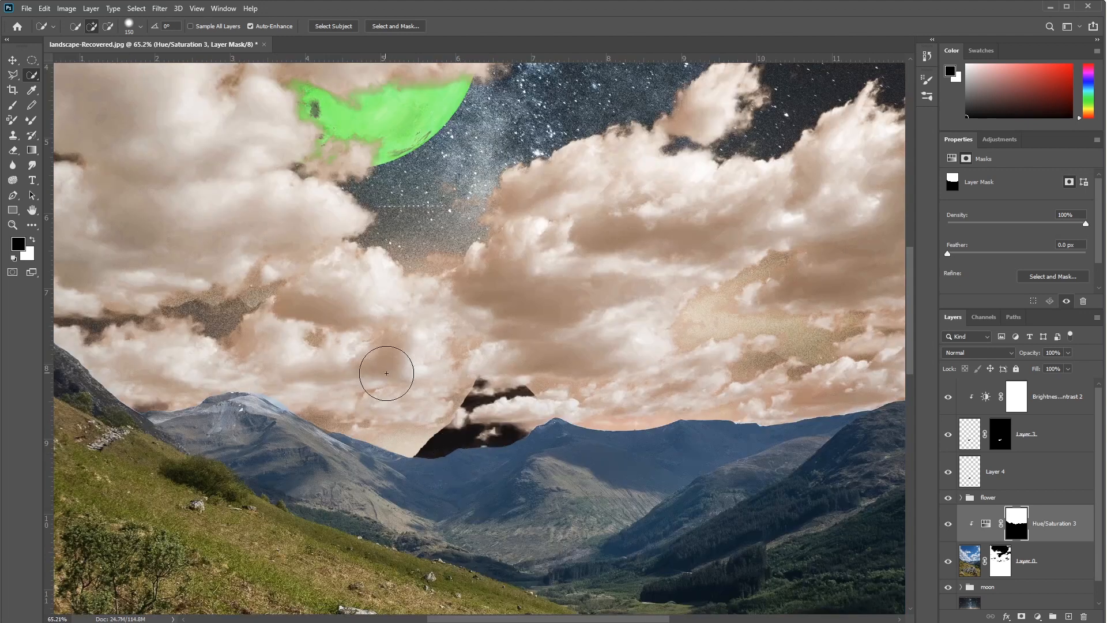
pyautogui.hotkey('ctrl', '0')
# Step: Lower the hue of the Hue/Saturation 3 adjustment to turn the clouds purple, with saturation at +9
pyautogui.click(984, 527)
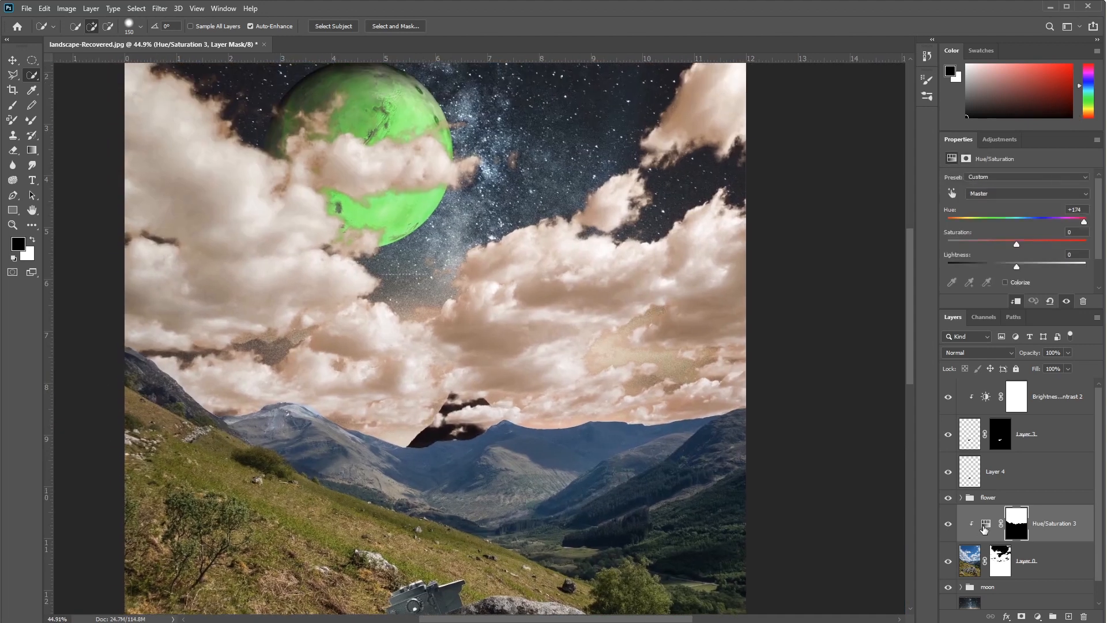
pyautogui.moveTo(1084, 224); pyautogui.dragTo(1053, 219)
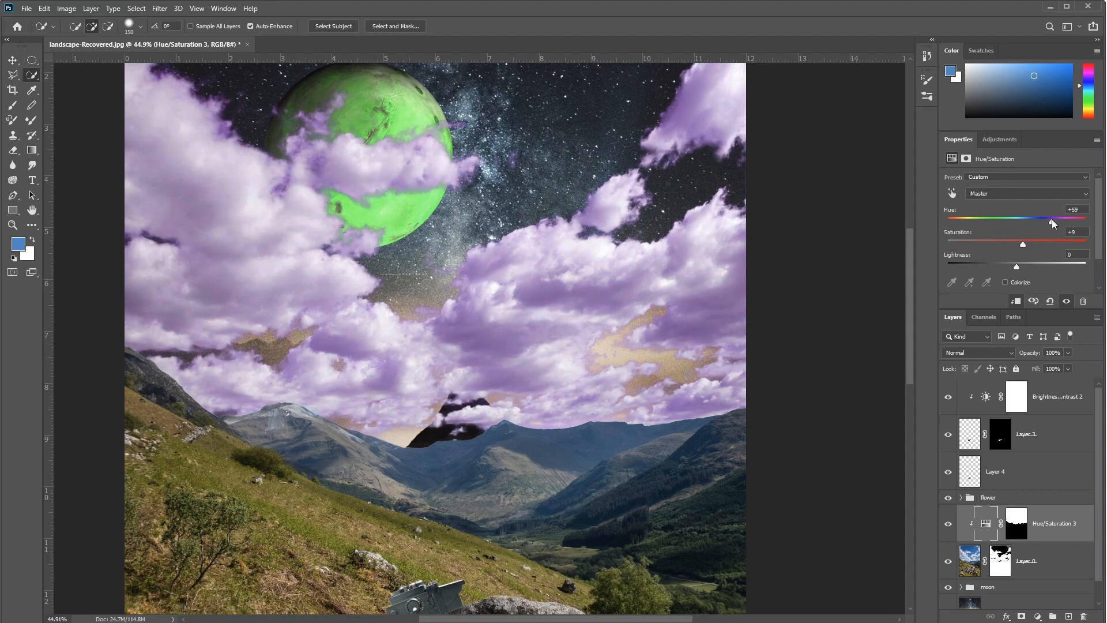
# Step: Set the hue of the Hue/Saturation 3 adjustment to +67 for the purple clouds
pyautogui.moveTo(1052, 219); pyautogui.dragTo(1053, 219)
pyautogui.moveTo(1053, 222); pyautogui.dragTo(1054, 222)
pyautogui.press('space')
pyautogui.moveTo(562, 484); pyautogui.dragTo(521, 331)
pyautogui.scroll(-2, 519, 268)
pyautogui.press('space')
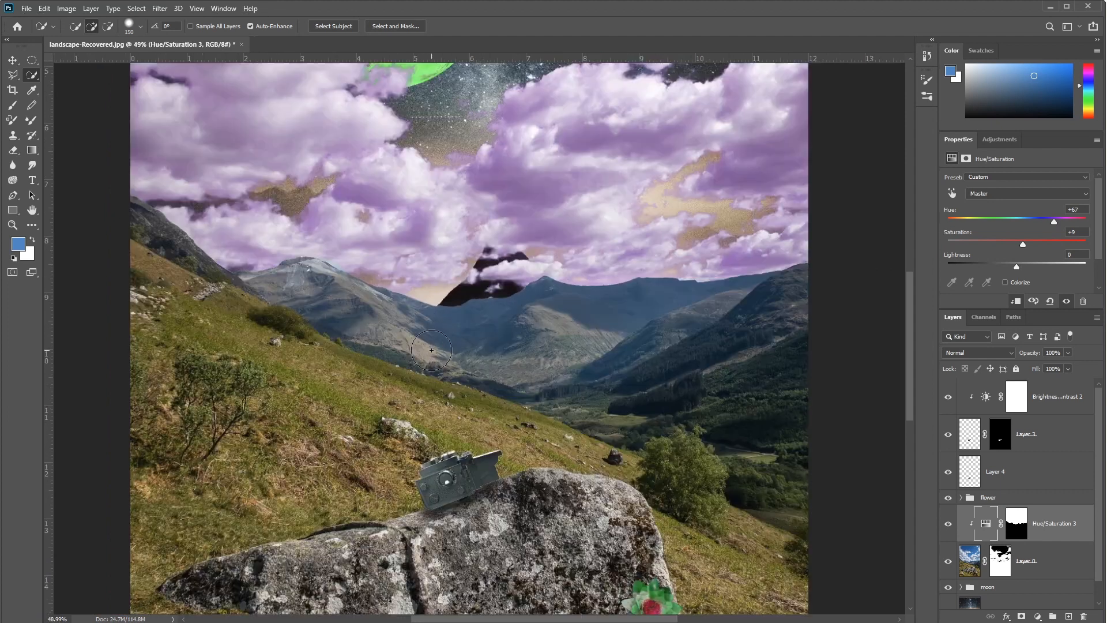
pyautogui.scroll(2, 432, 350)
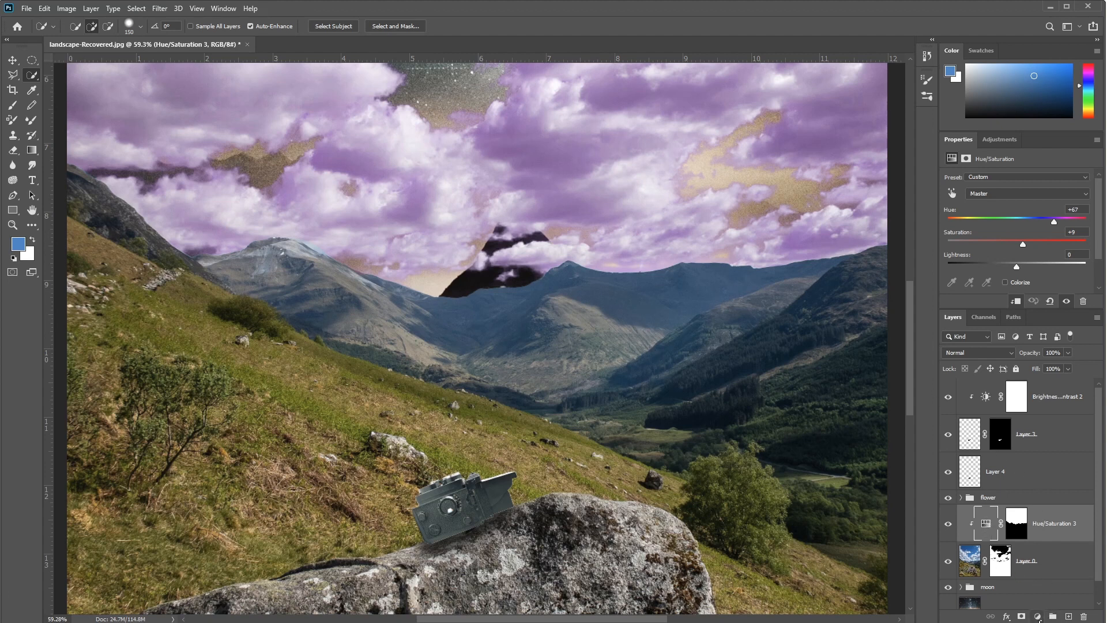
# Step: Add a new Hue/Saturation adjustment directly above Hue/Saturation 3 and clip it to the landscape layer
pyautogui.click(1037, 617)
pyautogui.click(1061, 509)
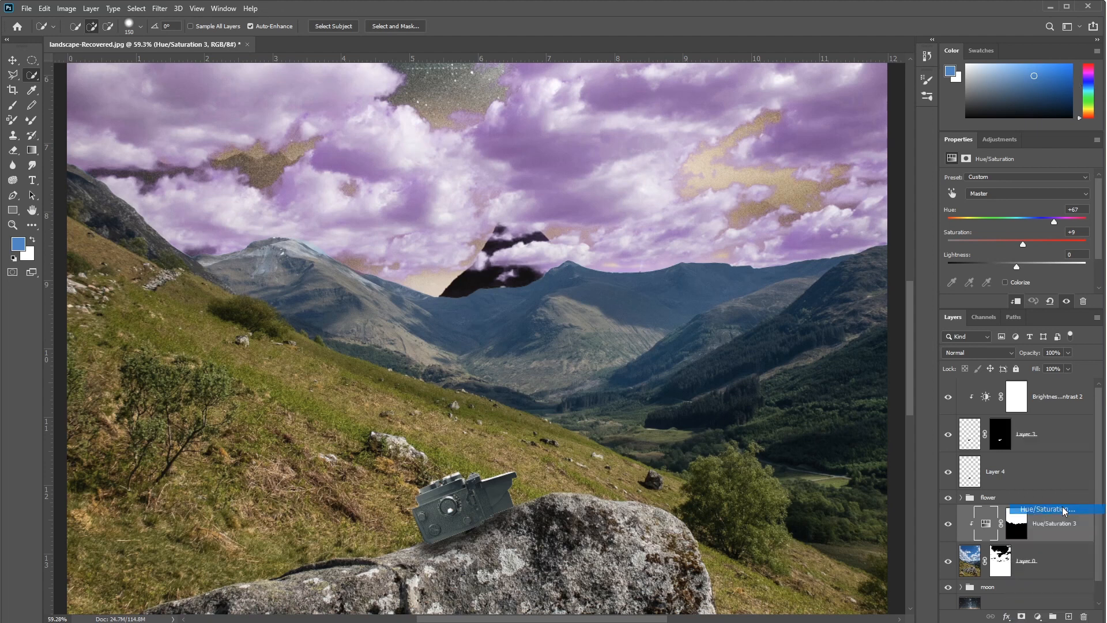
pyautogui.moveTo(1055, 542); pyautogui.dragTo(1056, 538)
pyautogui.keyDown('alt'); pyautogui.click(1055, 539); pyautogui.keyUp('alt')
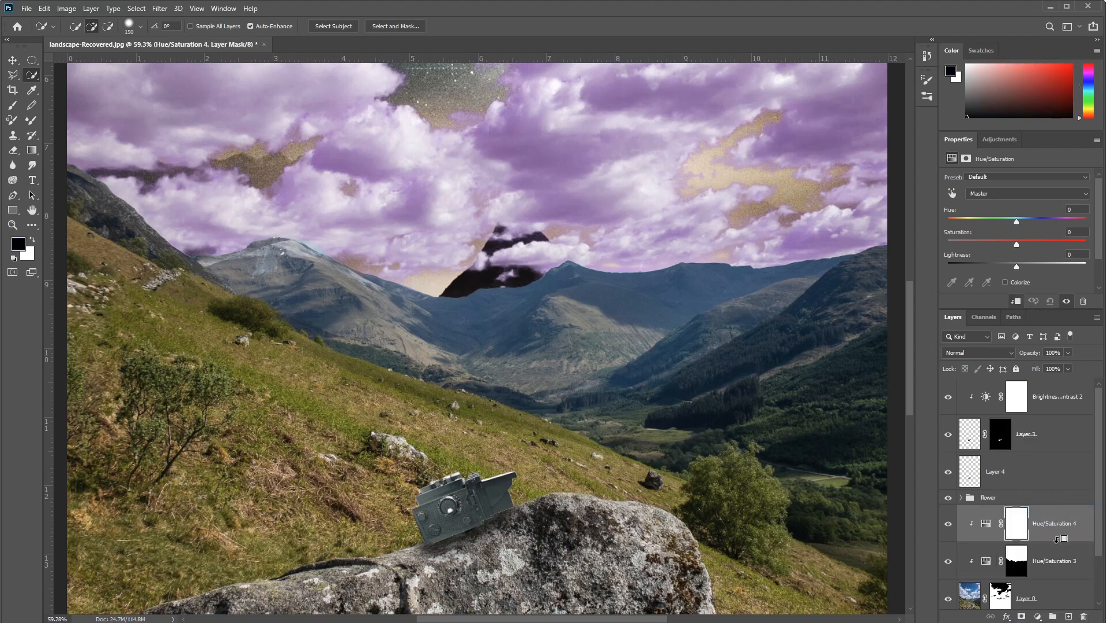
pyautogui.scroll(-2, 1079, 549)
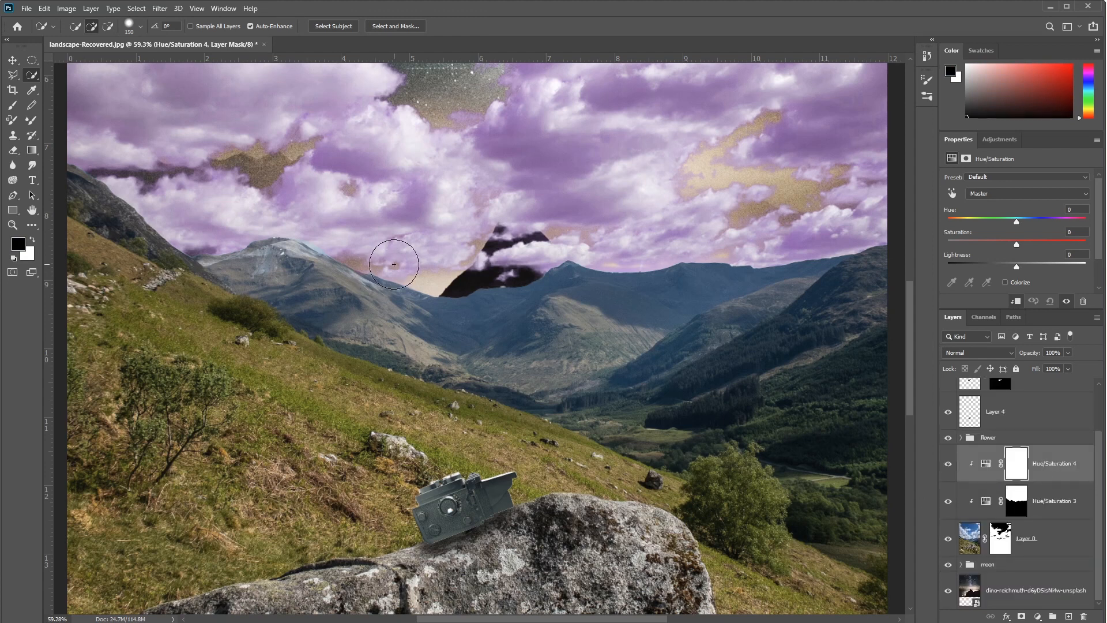
# Step: Quick-select the dark slope and the neighbouring mountain peak with a 70-size brush, subtracting stray cloud and foreground rocks
pyautogui.press('[')
pyautogui.press('[')
pyautogui.press('[')
pyautogui.press('[')
pyautogui.press('[')
pyautogui.moveTo(194, 320); pyautogui.dragTo(366, 409)
pyautogui.scroll(6, 247, 313)
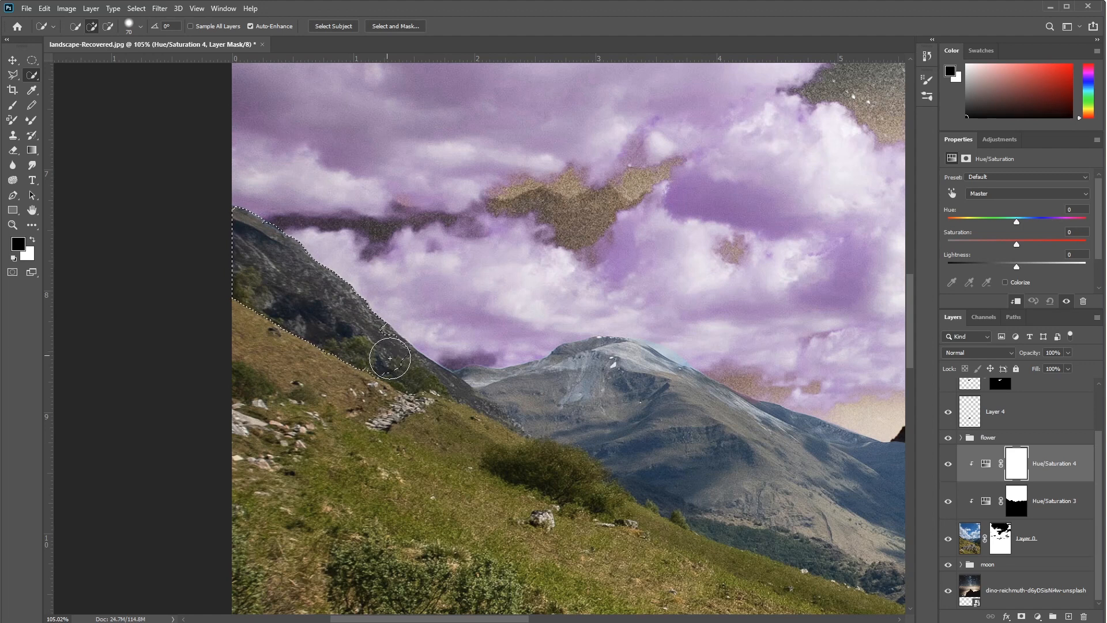
pyautogui.moveTo(423, 384); pyautogui.dragTo(570, 392)
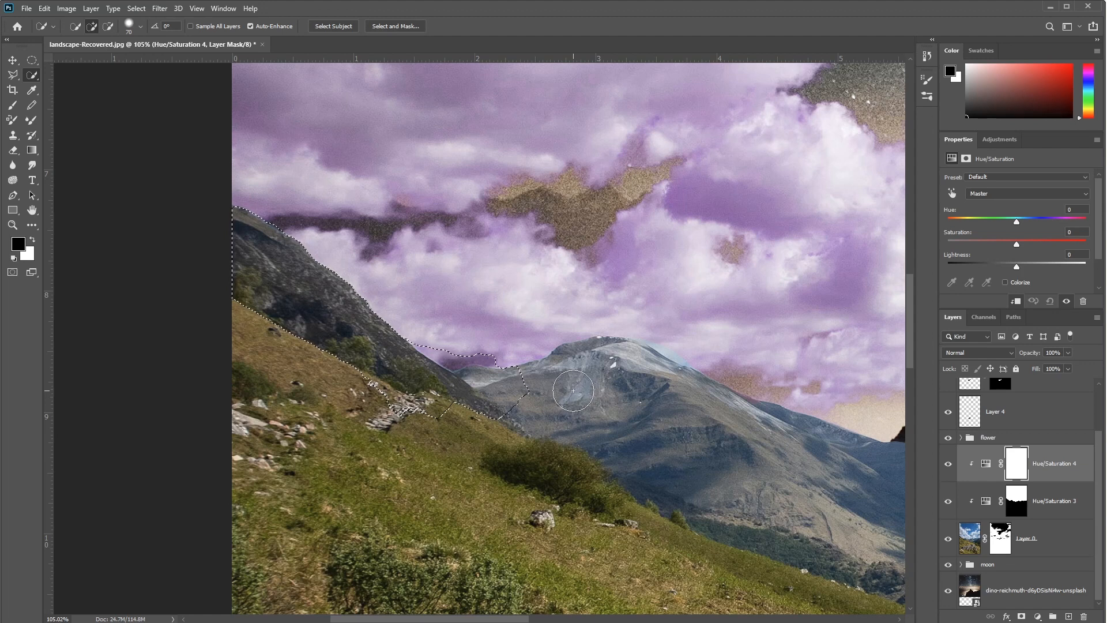
pyautogui.press('alt')
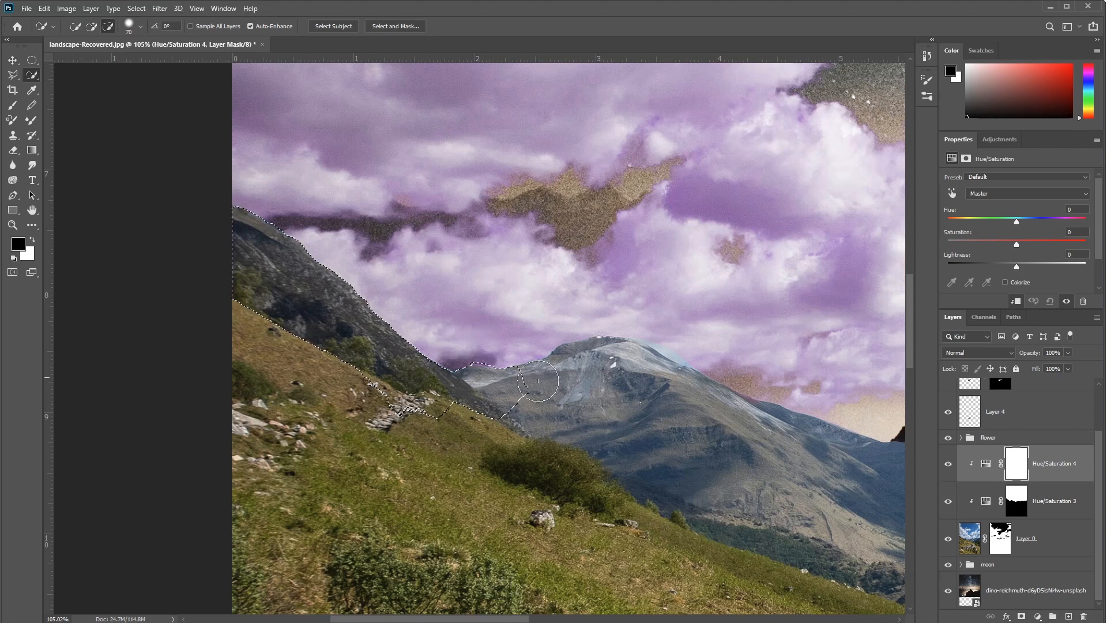
pyautogui.moveTo(540, 381)
pyautogui.mouseDown()
pyautogui.moveTo(634, 380)
pyautogui.moveTo(673, 392)
pyautogui.moveTo(683, 409)
pyautogui.mouseUp()
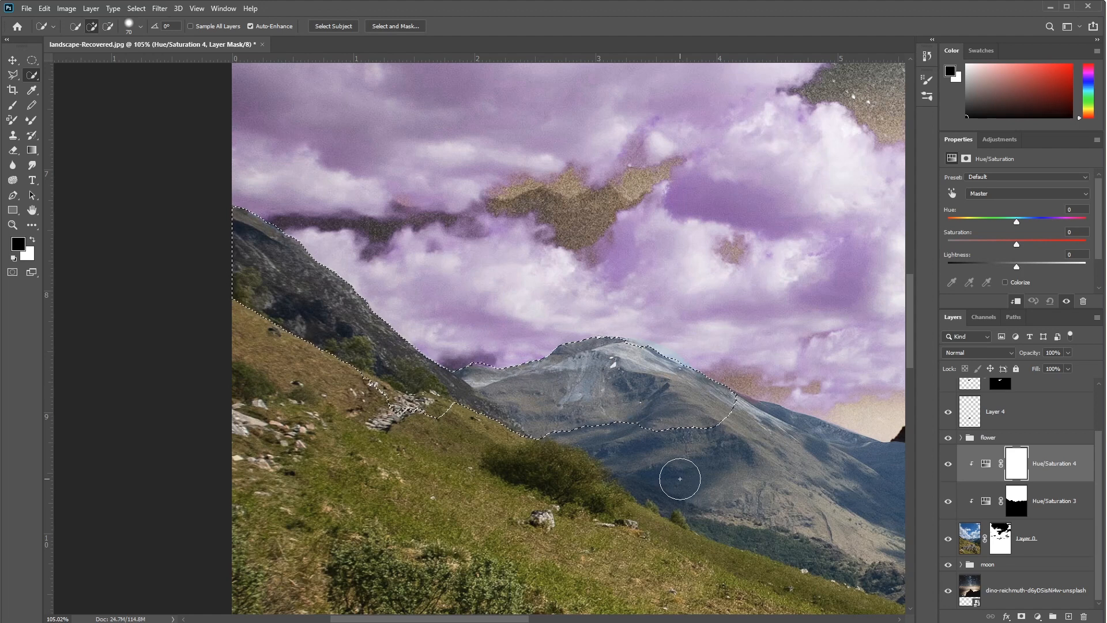
pyautogui.press('alt')
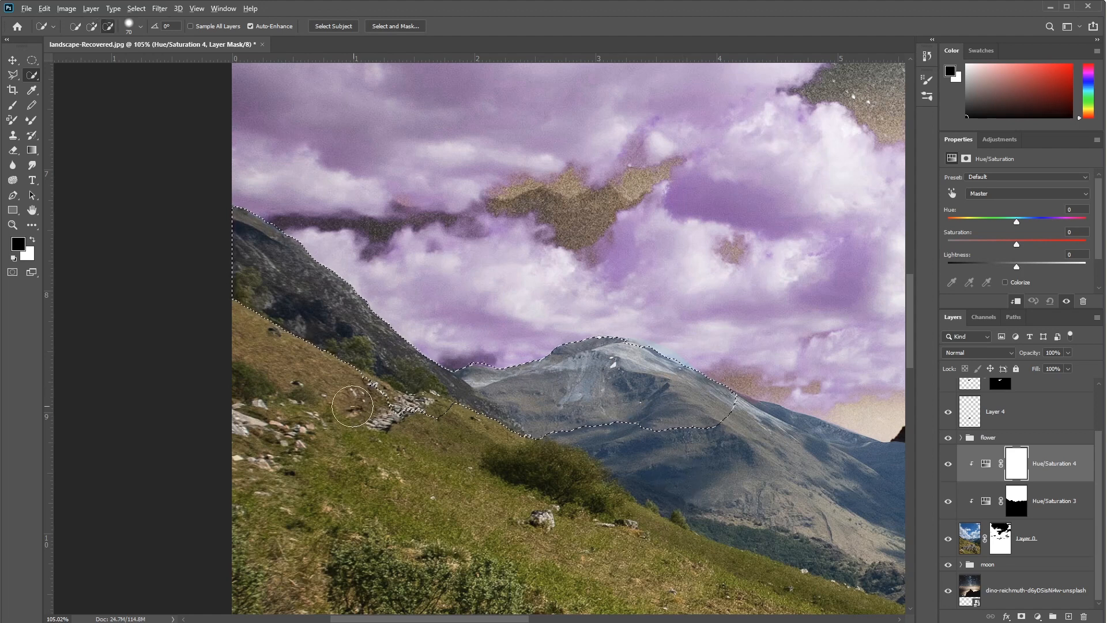
pyautogui.moveTo(349, 397); pyautogui.dragTo(430, 418)
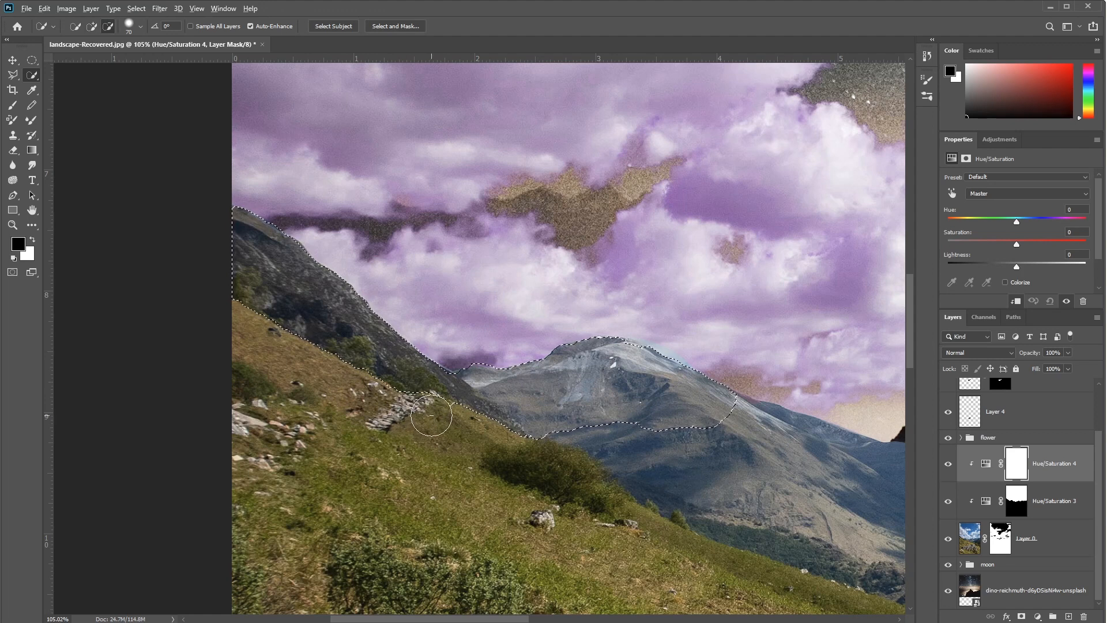
# Step: Extend the selection across the remaining mountains and the forested valley up to the image edge, leaving out the grassy hillside
pyautogui.moveTo(580, 418)
pyautogui.mouseDown()
pyautogui.moveTo(580, 407)
pyautogui.moveTo(617, 420)
pyautogui.moveTo(684, 458)
pyautogui.mouseUp()
pyautogui.moveTo(713, 512)
pyautogui.mouseDown()
pyautogui.moveTo(499, 402)
pyautogui.moveTo(573, 410)
pyautogui.moveTo(606, 394)
pyautogui.moveTo(603, 369)
pyautogui.moveTo(669, 375)
pyautogui.moveTo(527, 311)
pyautogui.moveTo(729, 433)
pyautogui.moveTo(795, 460)
pyautogui.moveTo(801, 478)
pyautogui.moveTo(493, 447)
pyautogui.mouseUp()
pyautogui.moveTo(574, 296)
pyautogui.mouseDown()
pyautogui.moveTo(623, 289)
pyautogui.moveTo(738, 305)
pyautogui.moveTo(841, 299)
pyautogui.moveTo(813, 447)
pyautogui.mouseUp()
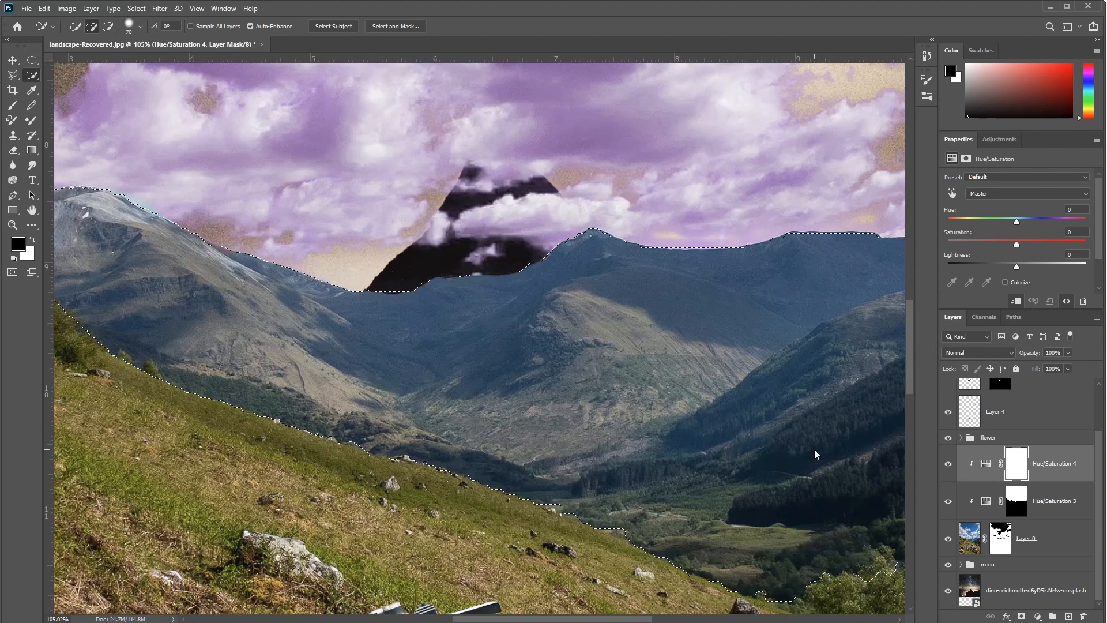
pyautogui.moveTo(350, 392); pyautogui.dragTo(148, 207)
pyautogui.moveTo(773, 536); pyautogui.dragTo(252, 291)
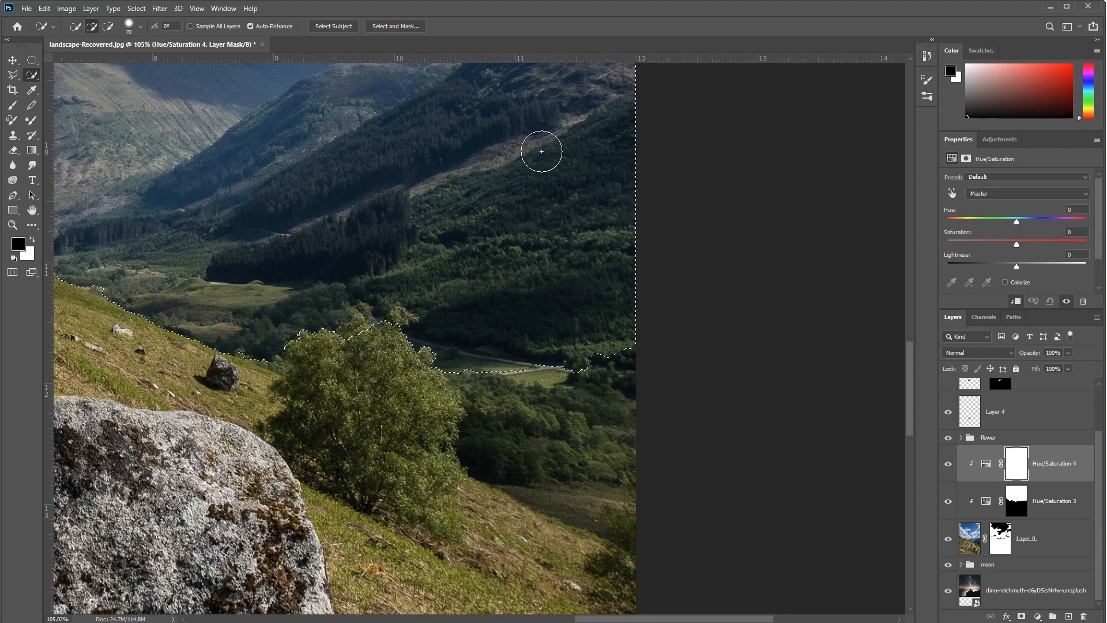
pyautogui.moveTo(378, 263)
pyautogui.mouseDown()
pyautogui.moveTo(410, 323)
pyautogui.moveTo(481, 375)
pyautogui.mouseUp()
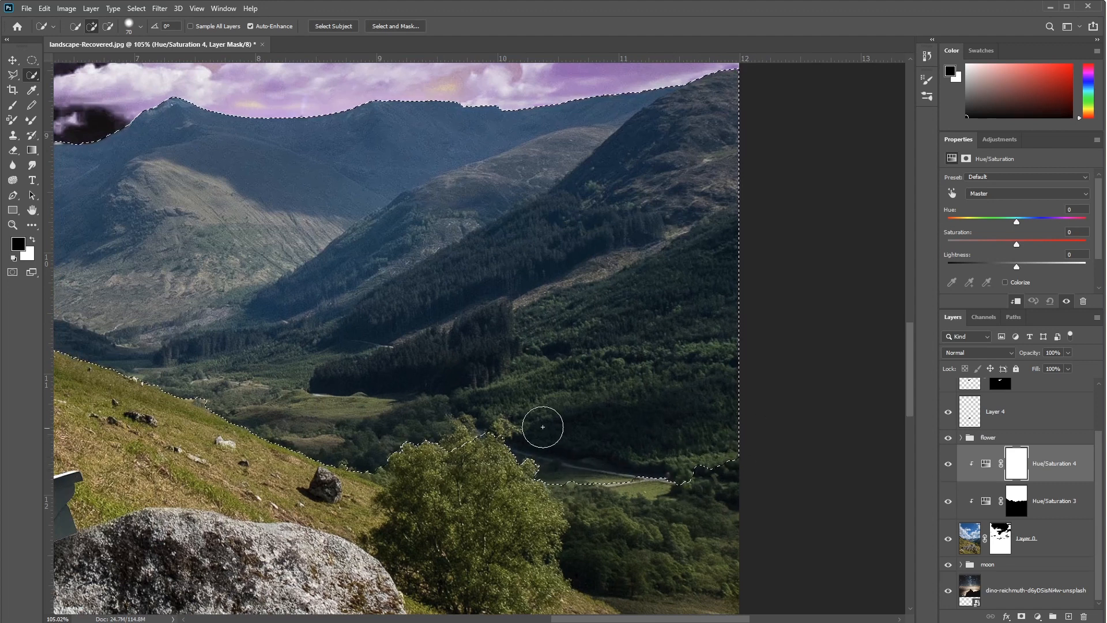
pyautogui.moveTo(354, 407); pyautogui.dragTo(513, 424)
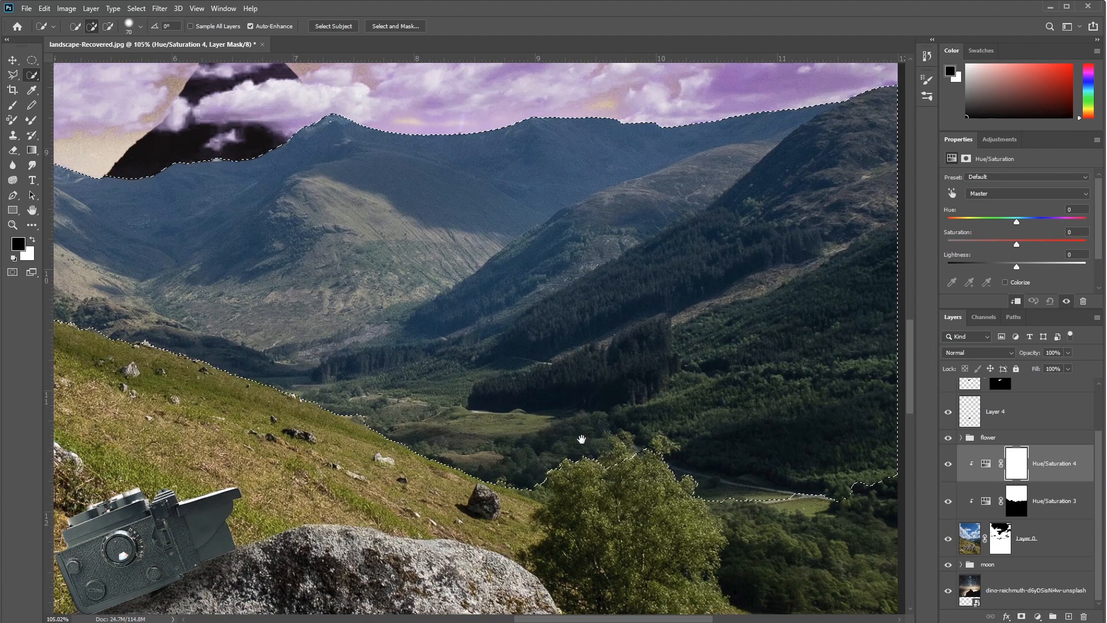
# Step: Subtract the foreground tree's upper foliage from the mountain selection with the Quick Selection brush reduced to size 40
pyautogui.scroll(5, 632, 475)
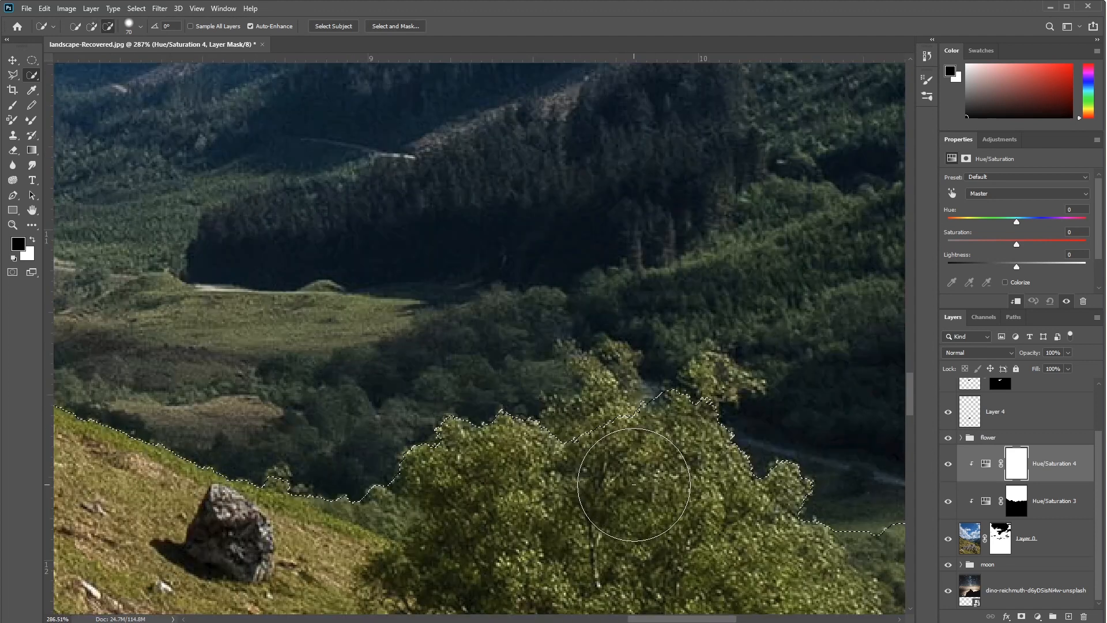
pyautogui.press('[')
pyautogui.press('[')
pyautogui.press('[')
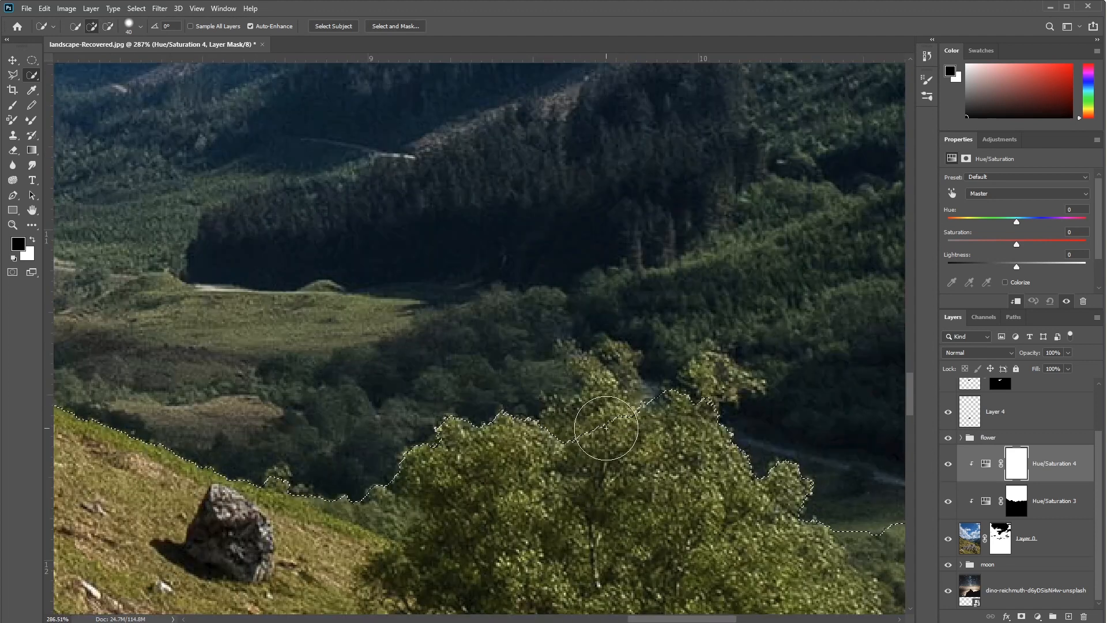
pyautogui.moveTo(594, 425)
pyautogui.mouseDown()
pyautogui.moveTo(576, 438)
pyautogui.moveTo(629, 415)
pyautogui.moveTo(593, 378)
pyautogui.moveTo(615, 378)
pyautogui.mouseUp()
pyautogui.click(719, 397)
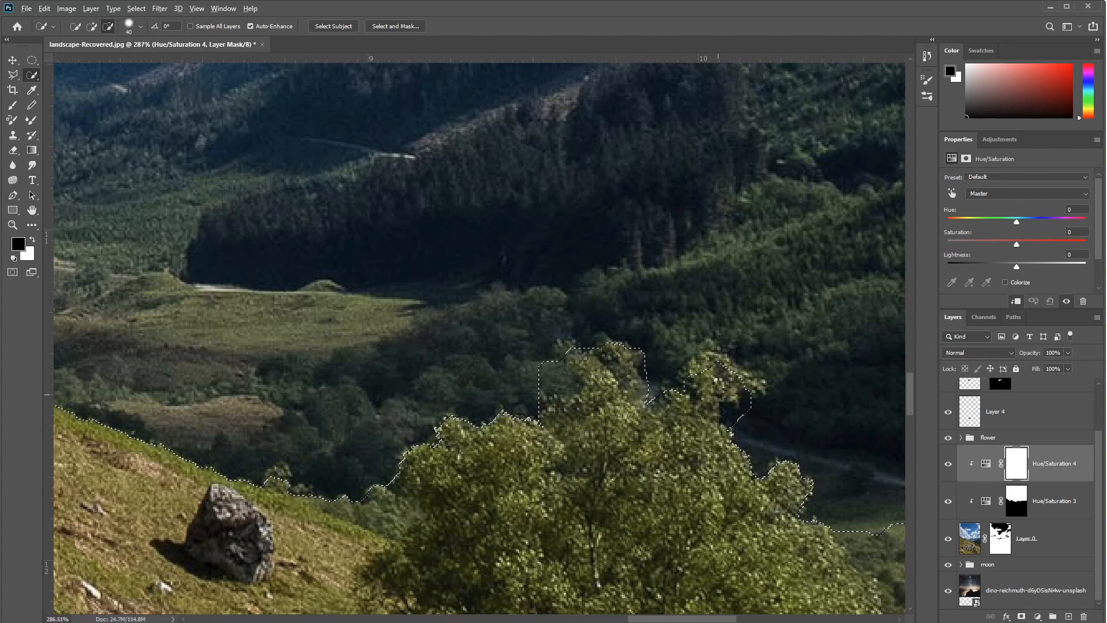
pyautogui.keyDown('alt'); pyautogui.click(548, 383); pyautogui.keyUp('alt')
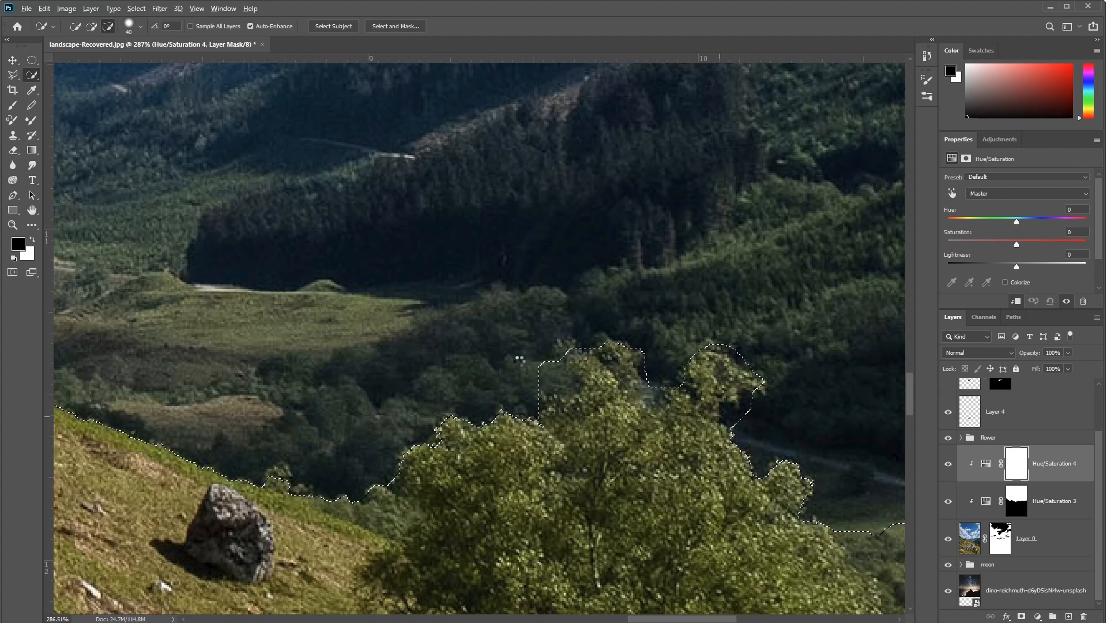
pyautogui.scroll(-6, 528, 352)
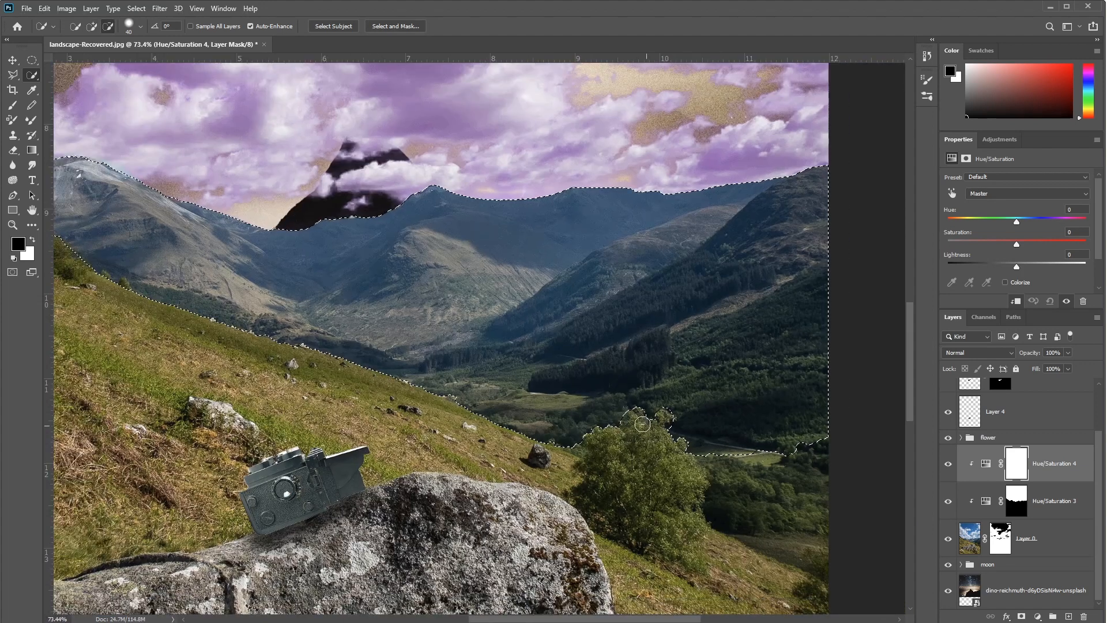
pyautogui.moveTo(459, 292); pyautogui.dragTo(452, 383)
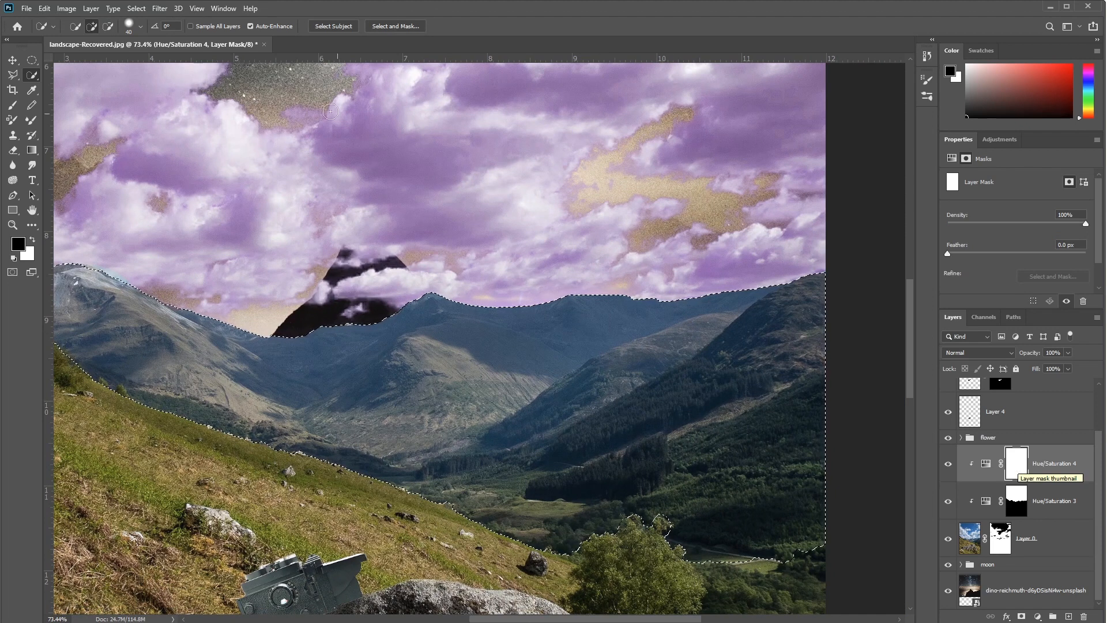
# Step: Fill the selected mountain area with black at 100% opacity on the Hue/Saturation 4 mask
pyautogui.rightClick(455, 396)
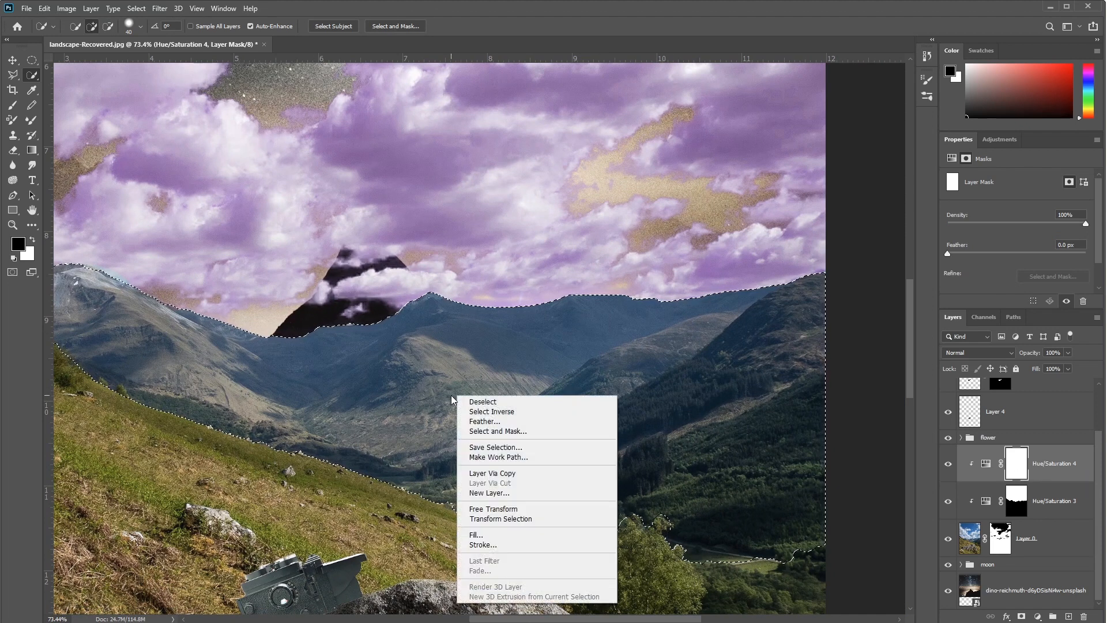
pyautogui.click(542, 539)
pyautogui.click(324, 148)
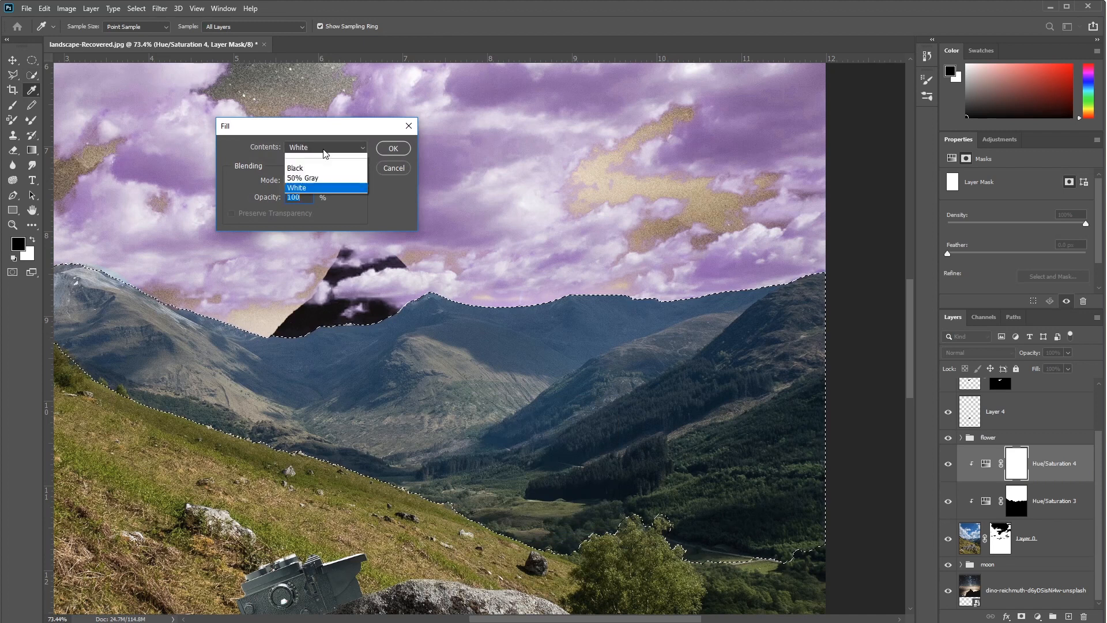
pyautogui.click(324, 236)
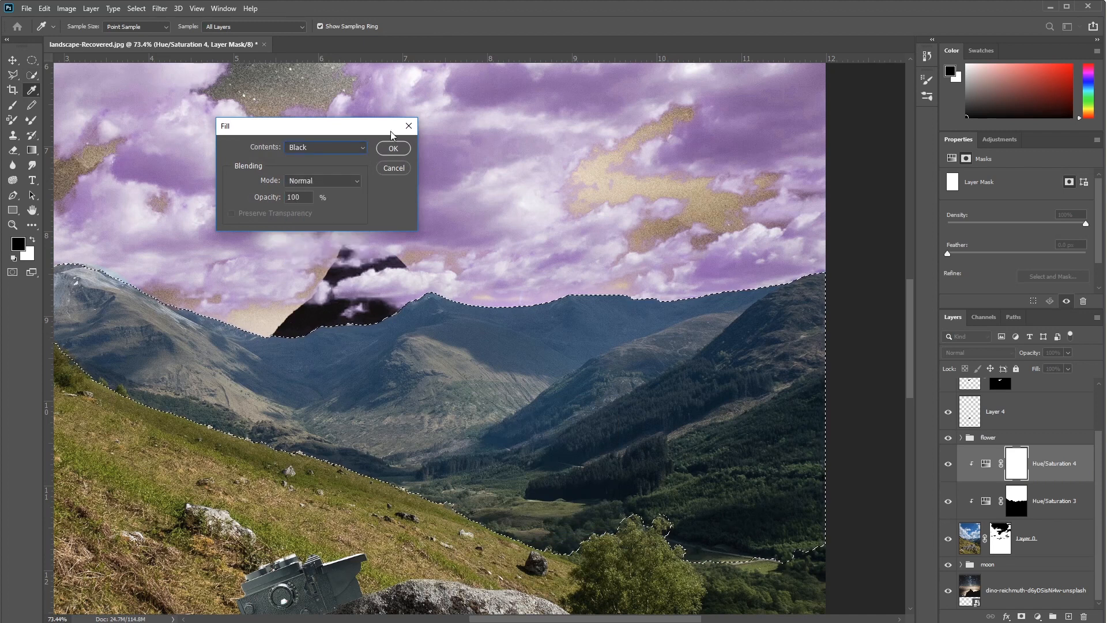
pyautogui.click(393, 148)
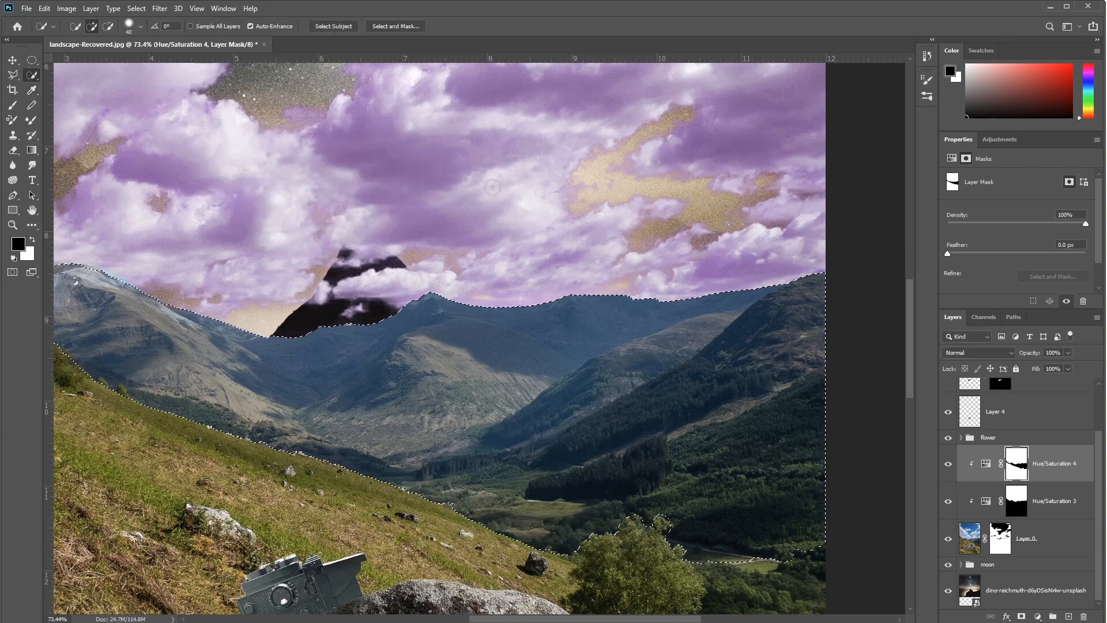
# Step: Set the hue of the Hue/Saturation 4 adjustment to +180 and deselect the mountains
pyautogui.click(985, 467)
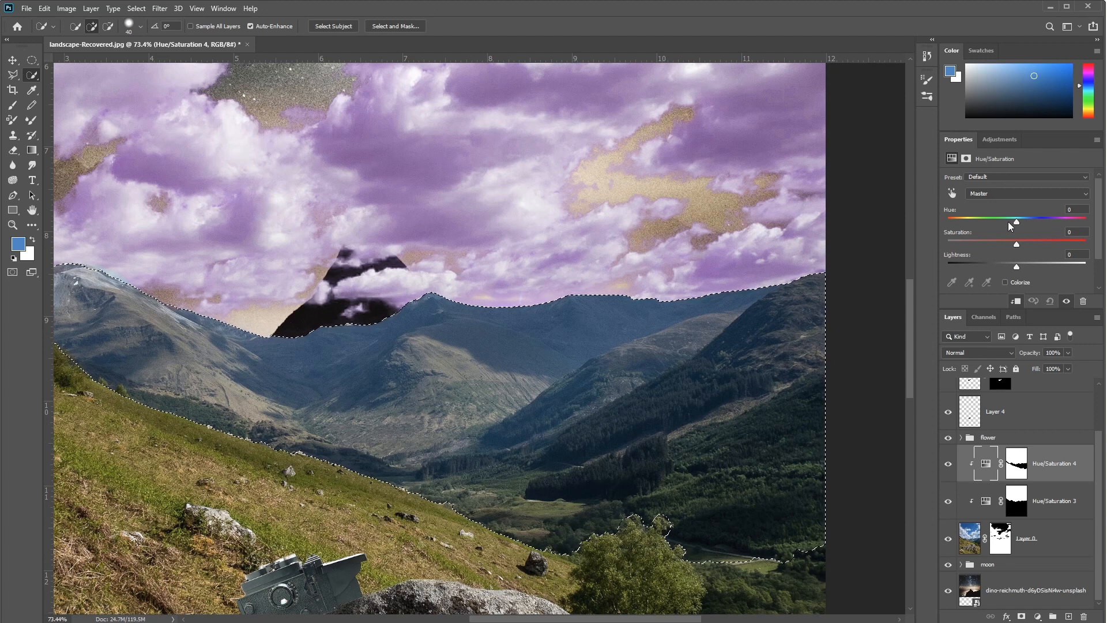
pyautogui.moveTo(1016, 222); pyautogui.dragTo(1103, 227)
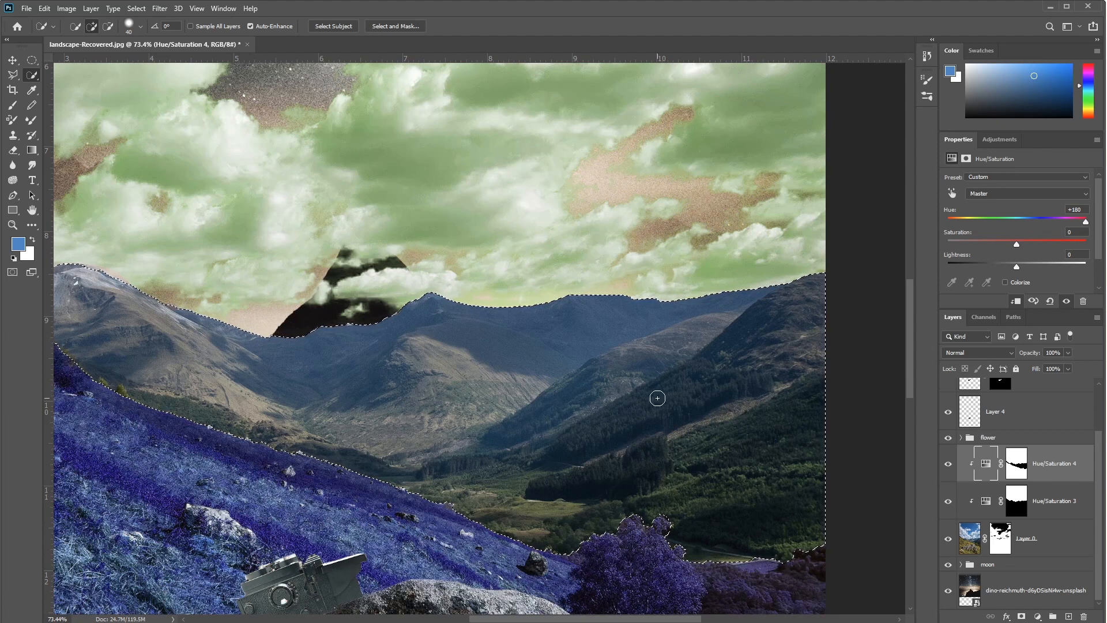
pyautogui.hotkey('ctrl', 'd')
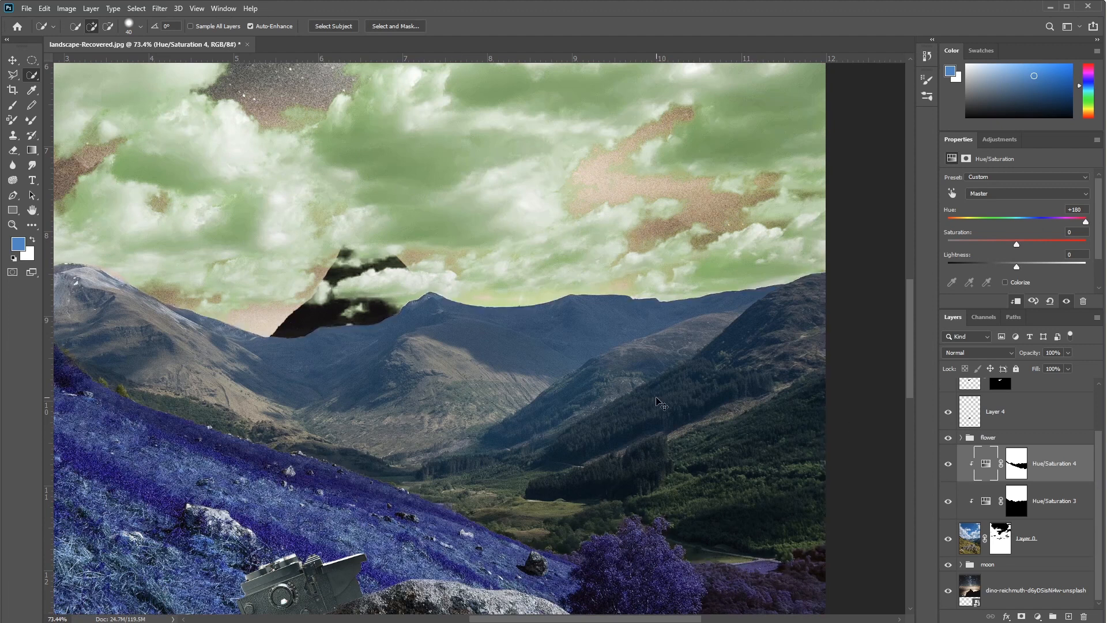
pyautogui.moveTo(325, 425); pyautogui.dragTo(537, 449)
# Step: Invert the Hue/Saturation 4 mask so the adjustment affects only the mountains and valley
pyautogui.click(1017, 465)
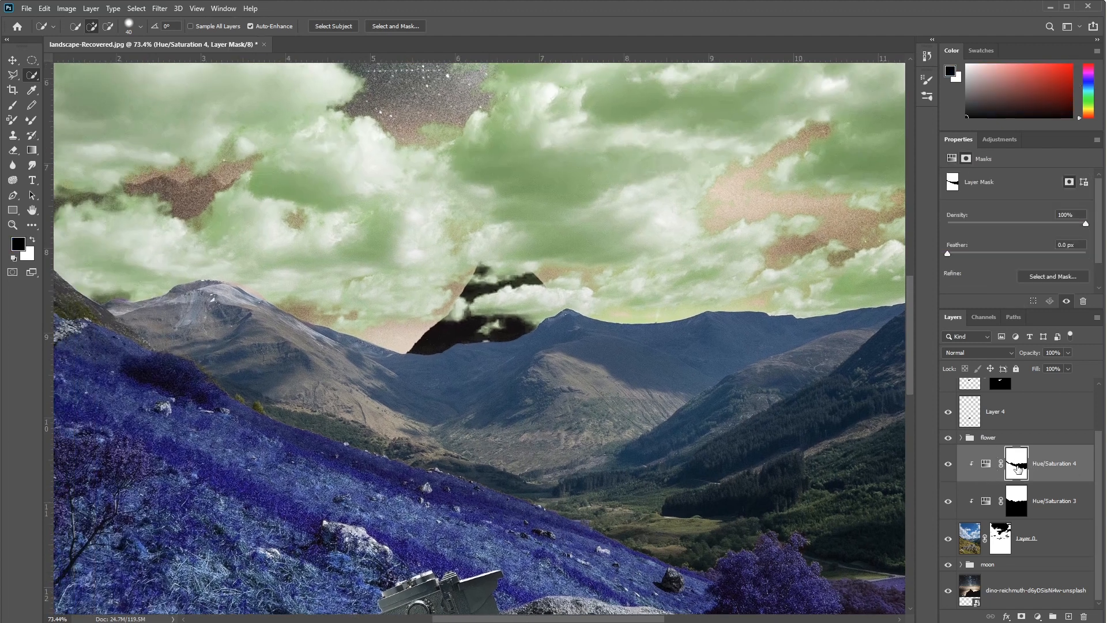
pyautogui.click(1032, 285)
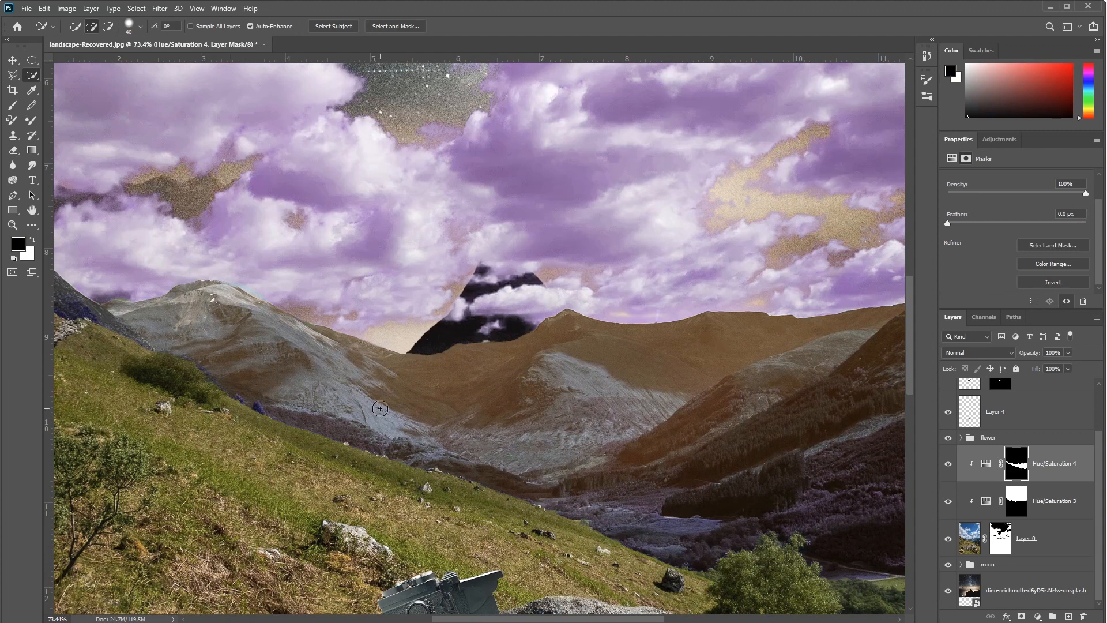
pyautogui.scroll(-3, 382, 415)
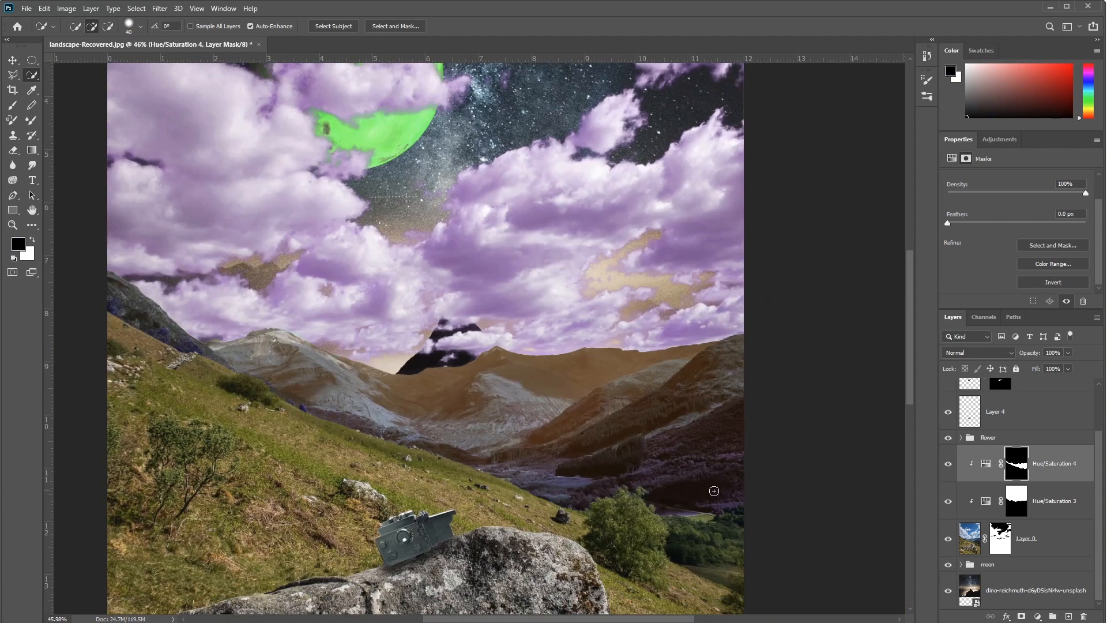
# Step: Set the Hue/Saturation 4 hue to +41 and lightness to +3, and check the recoloured mountains along the ridge
pyautogui.click(986, 465)
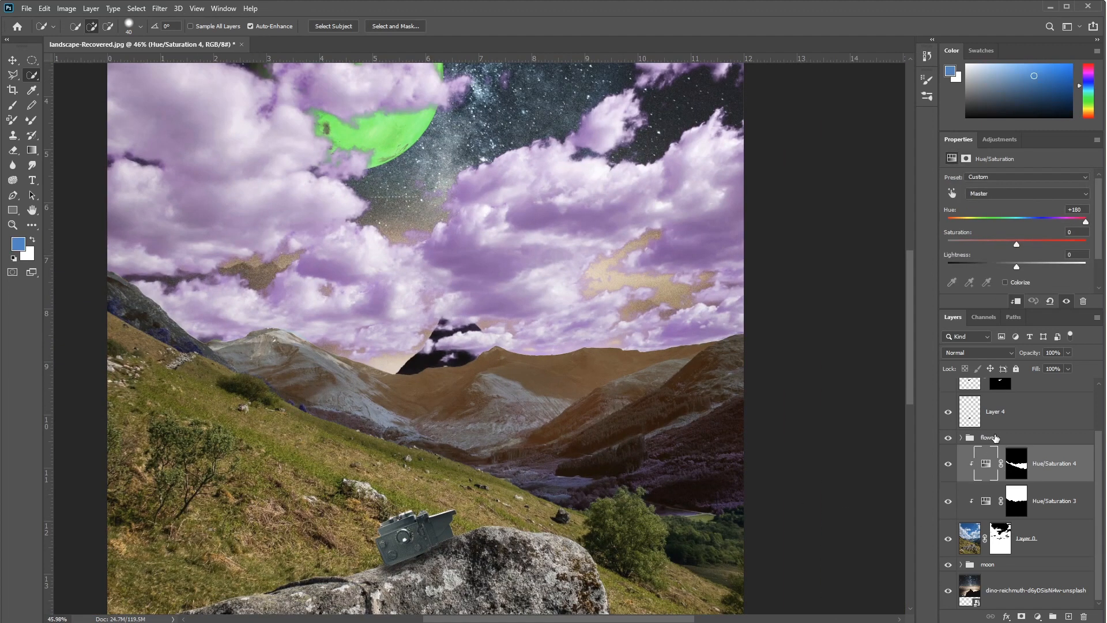
pyautogui.moveTo(1086, 225); pyautogui.dragTo(1056, 222)
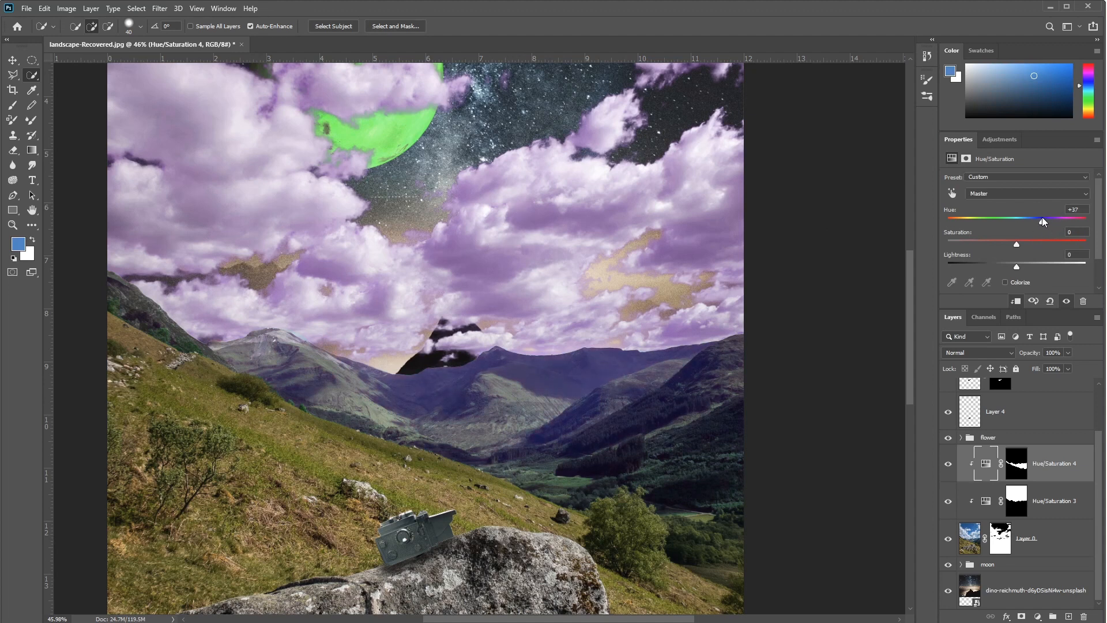
pyautogui.moveTo(1045, 218); pyautogui.dragTo(1043, 217)
pyautogui.moveTo(1015, 267); pyautogui.dragTo(1019, 265)
pyautogui.scroll(6, 393, 453)
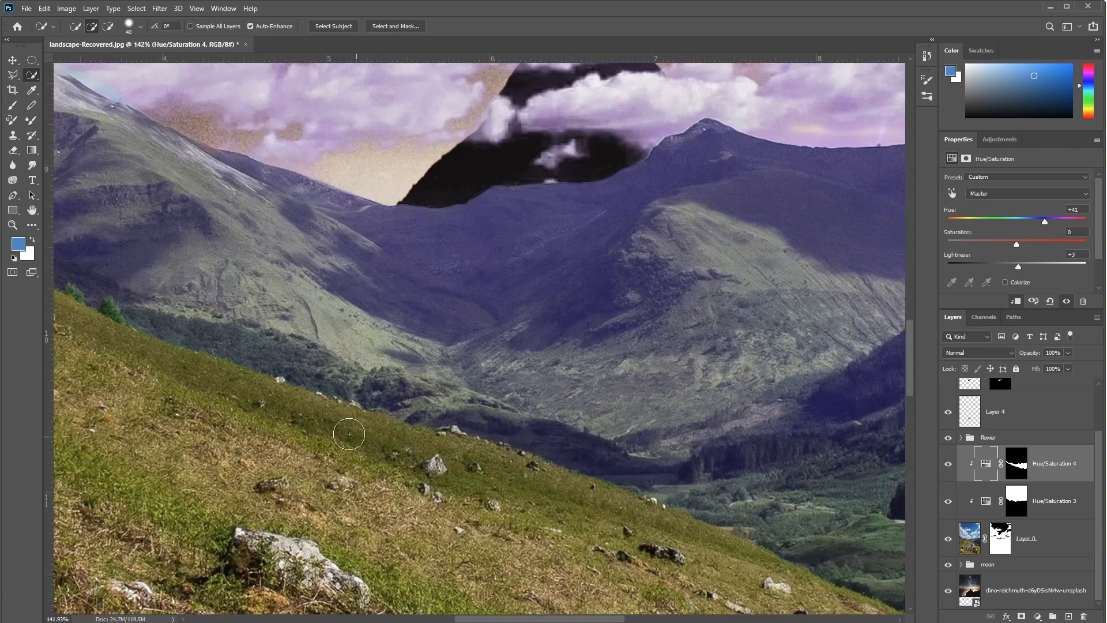
pyautogui.moveTo(266, 403); pyautogui.dragTo(622, 613)
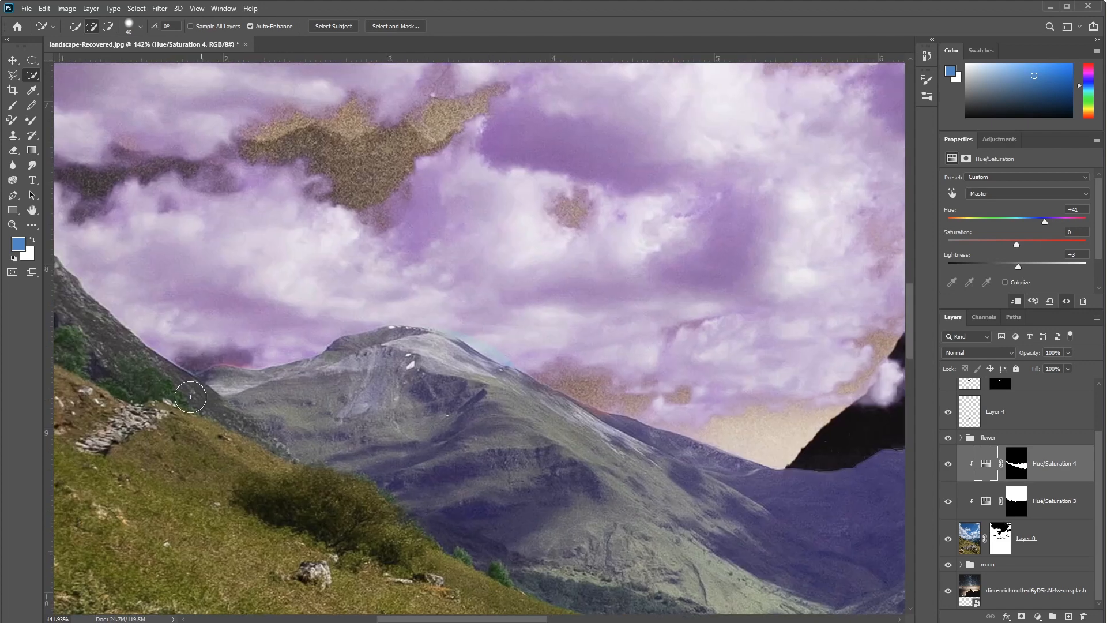
# Step: Set the Hue/Saturation 4 adjustment's hue to +178 and saturation to +65
pyautogui.moveTo(559, 542); pyautogui.dragTo(206, 363)
pyautogui.moveTo(573, 469); pyautogui.dragTo(415, 376)
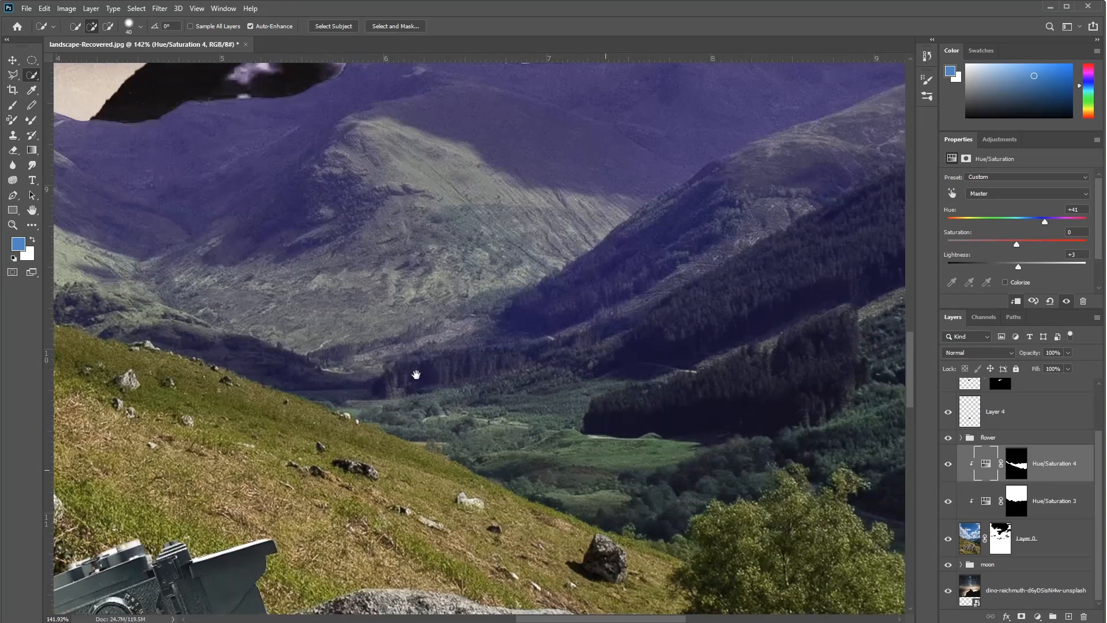
pyautogui.scroll(-3, 753, 282)
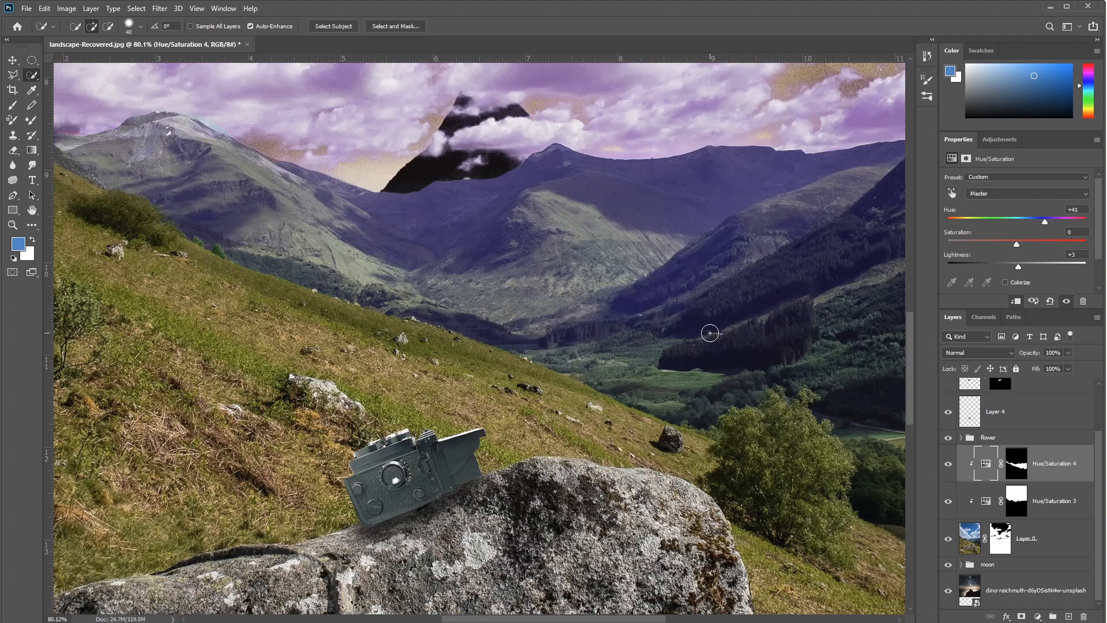
pyautogui.moveTo(446, 306); pyautogui.dragTo(597, 411)
pyautogui.moveTo(694, 489); pyautogui.dragTo(355, 371)
pyautogui.scroll(-3, 489, 354)
pyautogui.moveTo(507, 307); pyautogui.dragTo(521, 345)
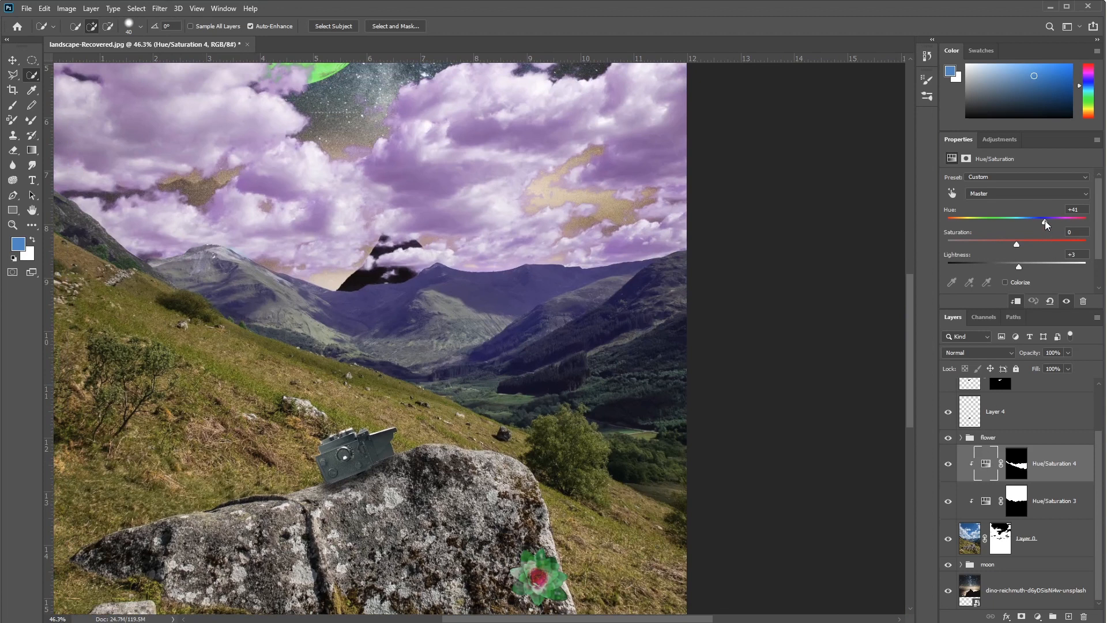
pyautogui.moveTo(1053, 220); pyautogui.dragTo(1061, 243)
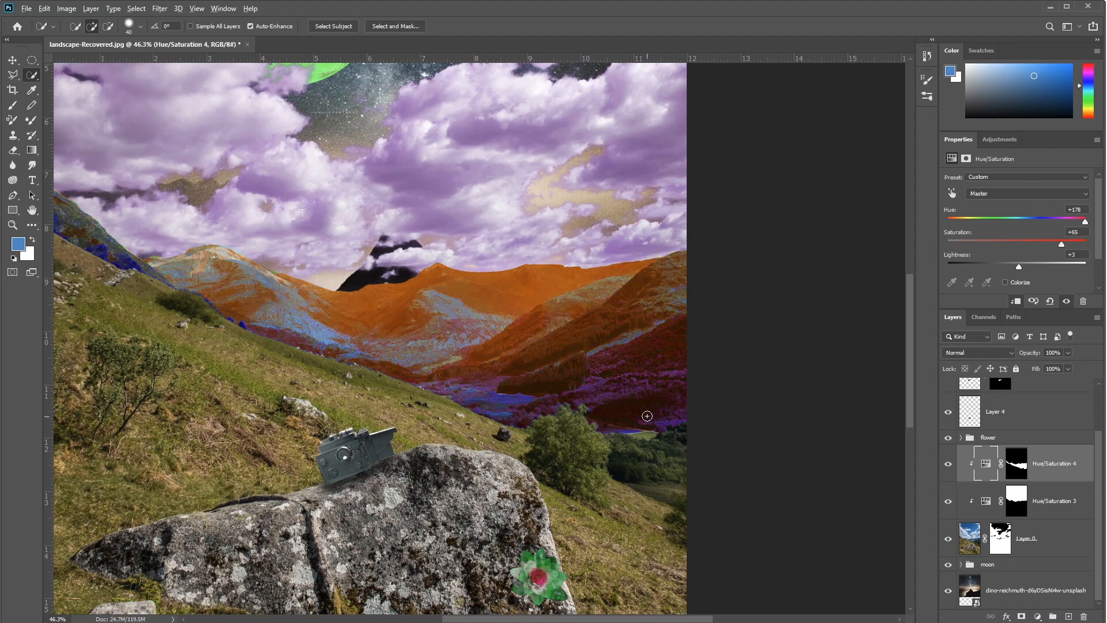
# Step: Try painting black over the forested valley slope on the Hue/Saturation 4 mask with a 500 px brush at 100% opacity
pyautogui.scroll(3, 651, 416)
pyautogui.scroll(3, 582, 450)
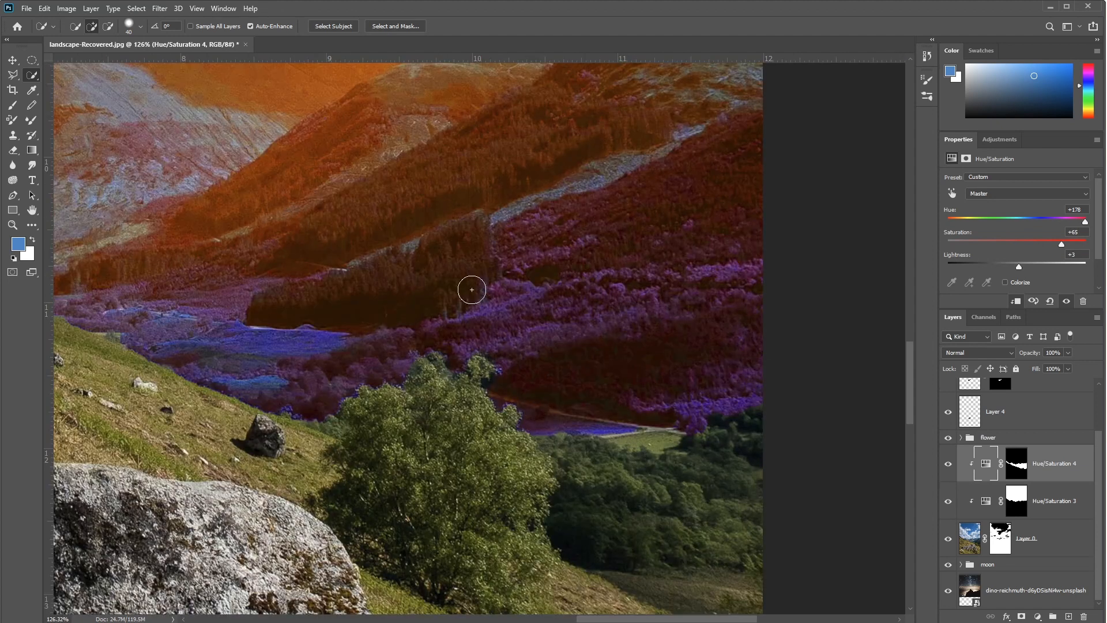
pyautogui.moveTo(518, 278); pyautogui.dragTo(609, 392)
pyautogui.click(1016, 464)
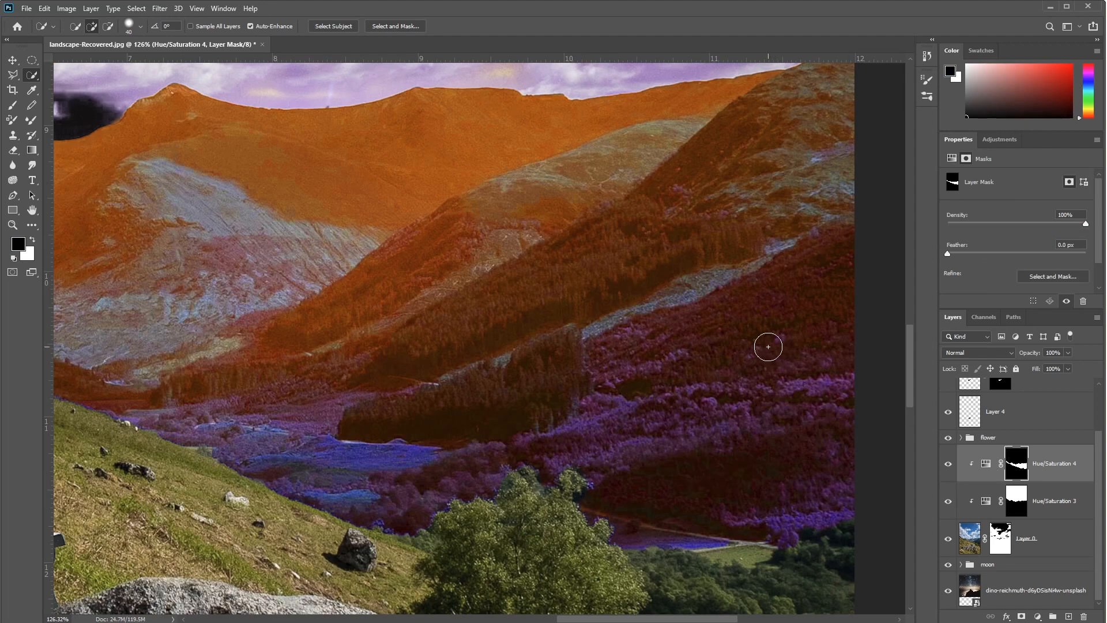
pyautogui.press('b')
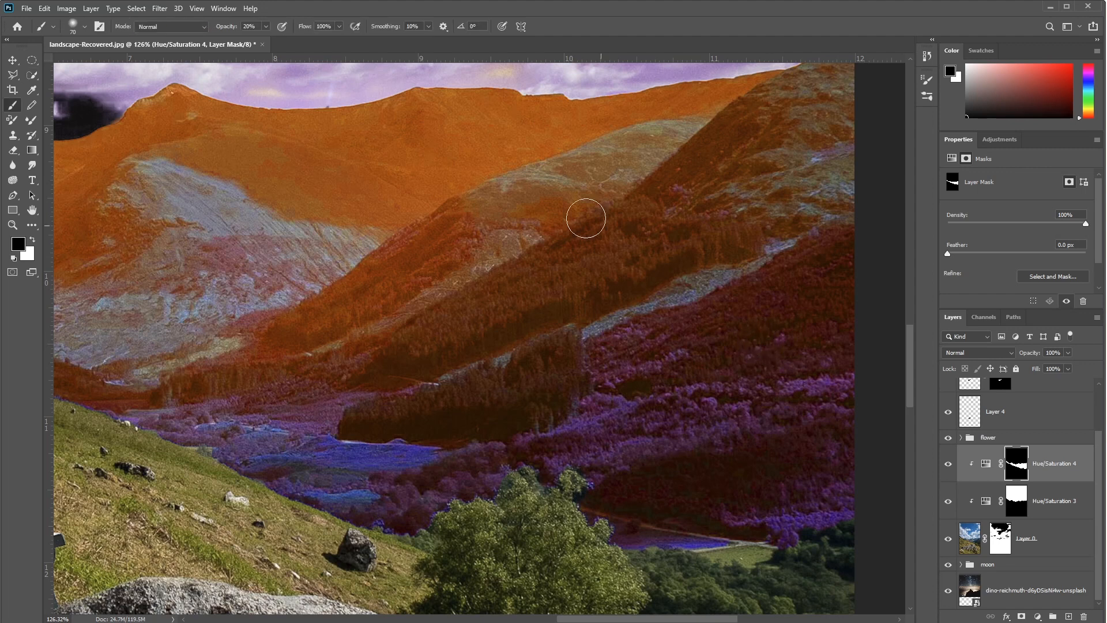
pyautogui.moveTo(228, 32); pyautogui.dragTo(463, 26)
pyautogui.press(']')
pyautogui.press(']')
pyautogui.press(']')
pyautogui.press(']')
pyautogui.press(']')
pyautogui.press(']')
pyautogui.press(']')
pyautogui.press(']')
pyautogui.press(']')
pyautogui.press(']')
pyautogui.press(']')
pyautogui.moveTo(742, 420)
pyautogui.mouseDown()
pyautogui.moveTo(766, 469)
pyautogui.moveTo(685, 513)
pyautogui.moveTo(797, 309)
pyautogui.moveTo(796, 252)
pyautogui.moveTo(731, 348)
pyautogui.moveTo(471, 577)
pyautogui.mouseUp()
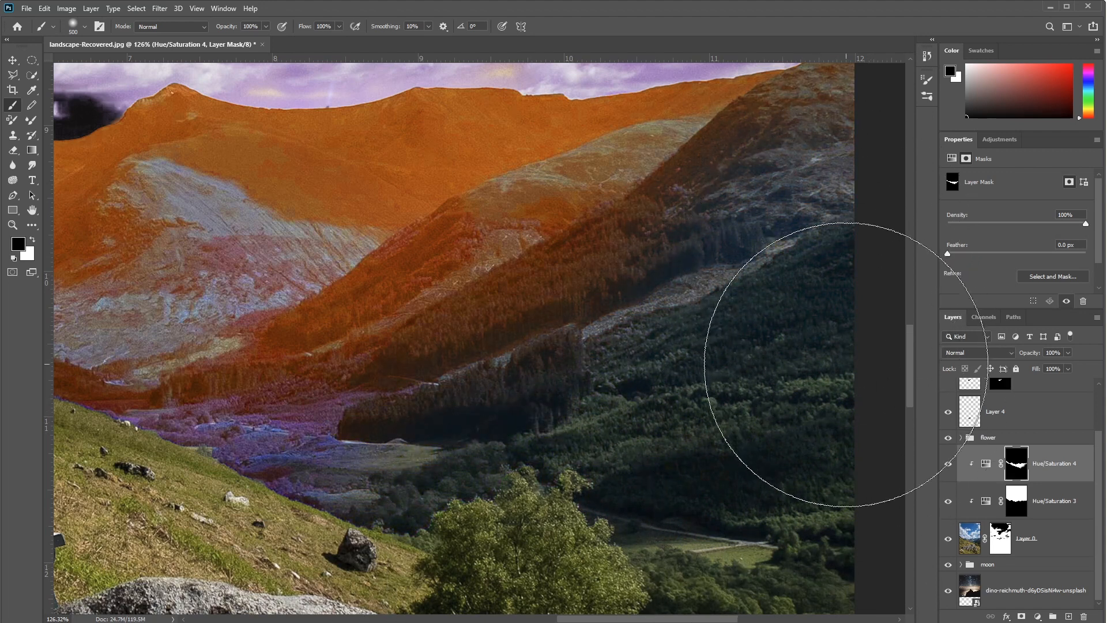
pyautogui.hotkey('ctrl', 'z')
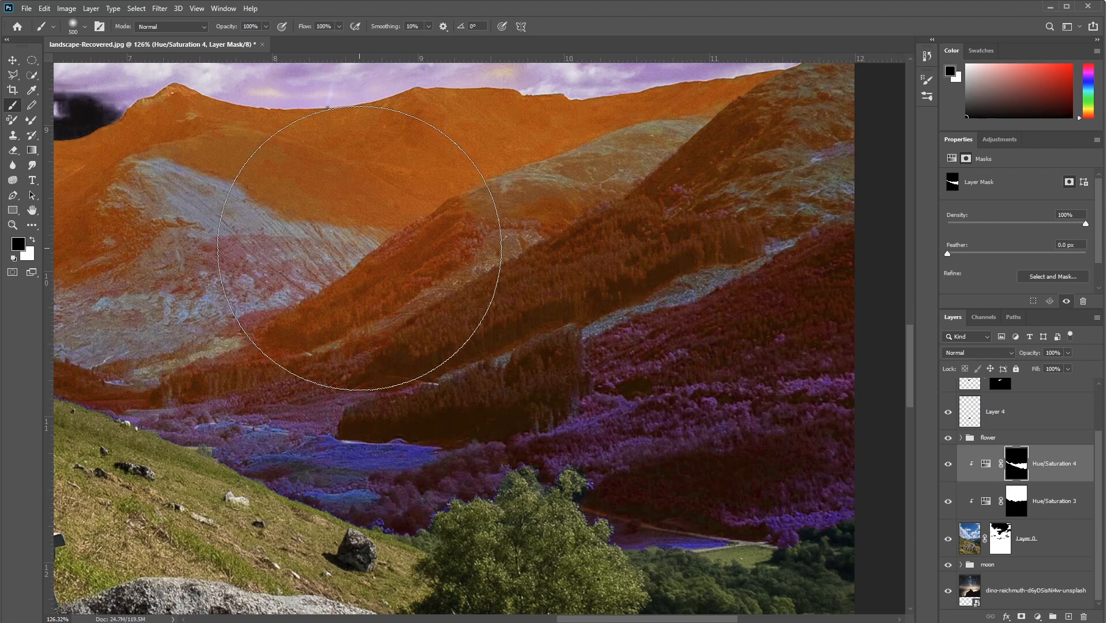
# Step: Reset the Gradient tool to a black-to-white linear gradient and show the Hue/Saturation 4 mask on its own
pyautogui.press('g')
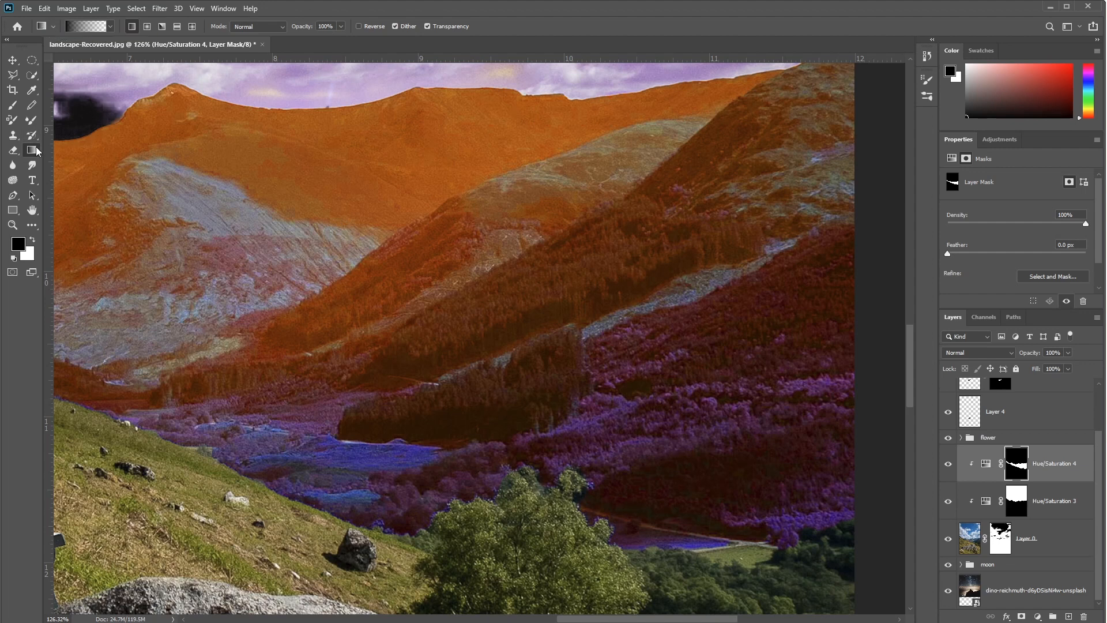
pyautogui.rightClick(42, 30)
pyautogui.click(70, 25)
pyautogui.keyDown('alt'); pyautogui.click(1021, 474); pyautogui.keyUp('alt')
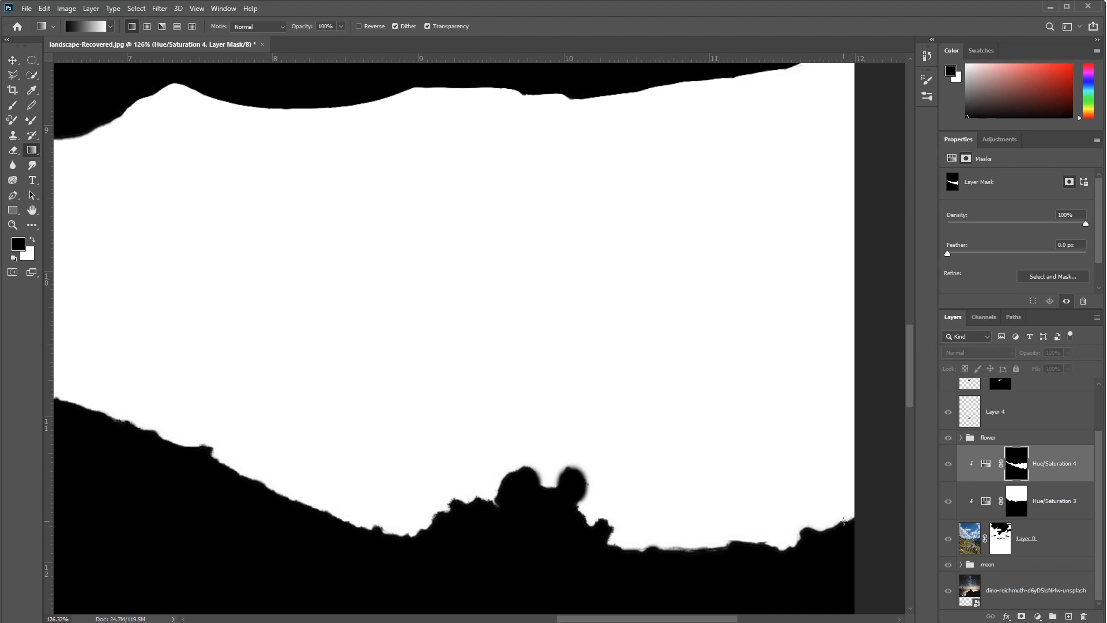
# Step: Try a black-to-white gradient on the Hue/Saturation 4 mask, running diagonally from the valley's lower right corner toward the upper left
pyautogui.moveTo(844, 521); pyautogui.dragTo(228, 192)
pyautogui.scroll(-6, 624, 317)
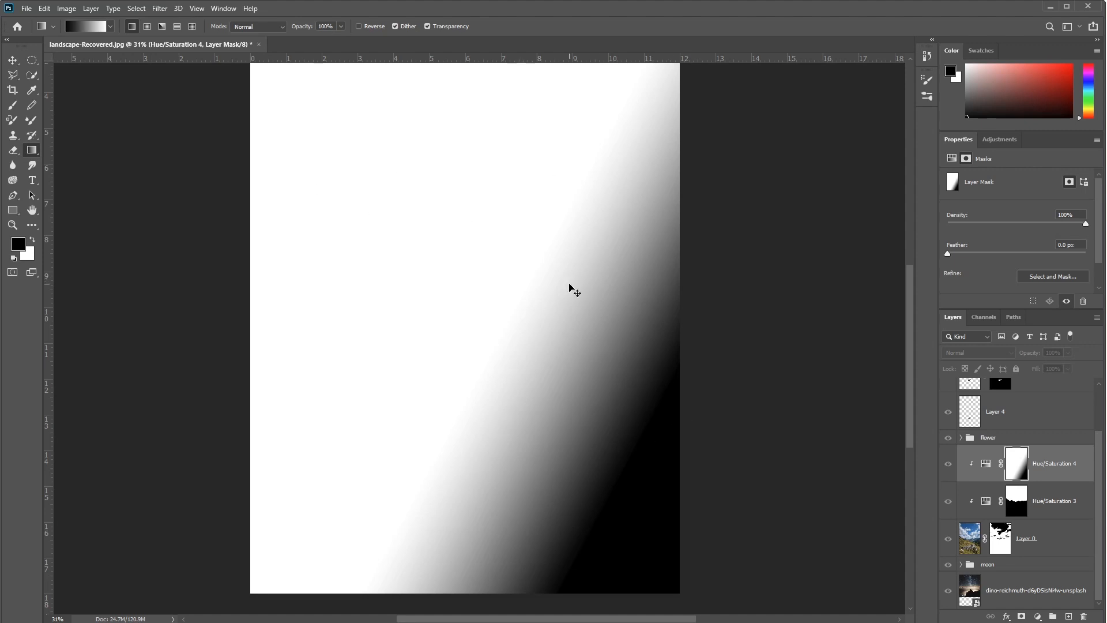
pyautogui.hotkey('ctrl', 'z')
# Step: Switch the Gradient tool to the black-to-transparent preset
pyautogui.scroll(2, 617, 329)
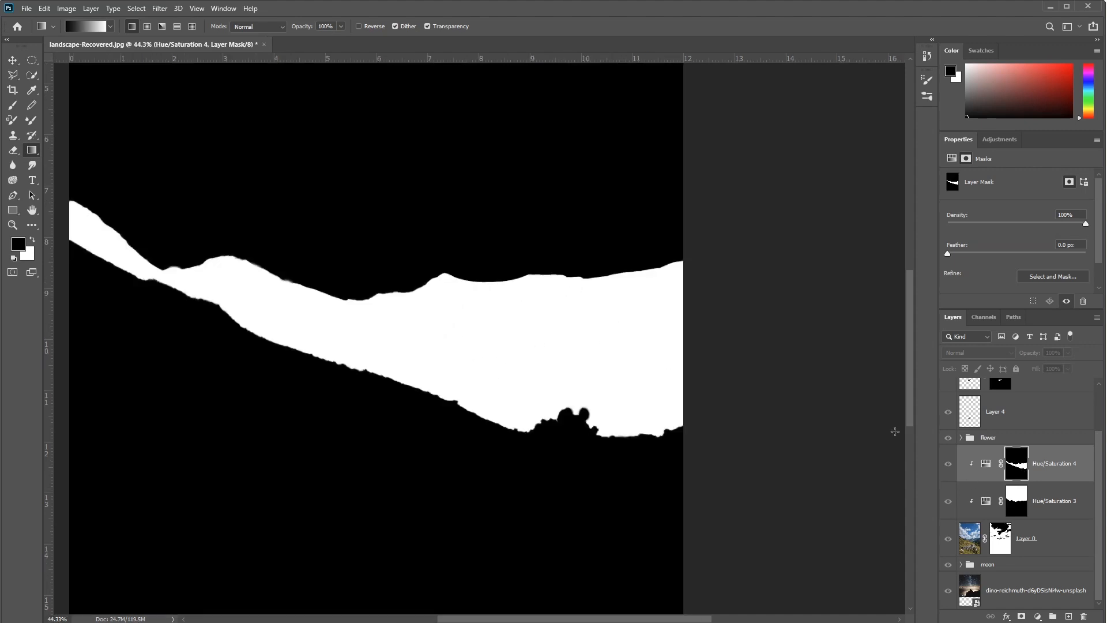
pyautogui.click(109, 26)
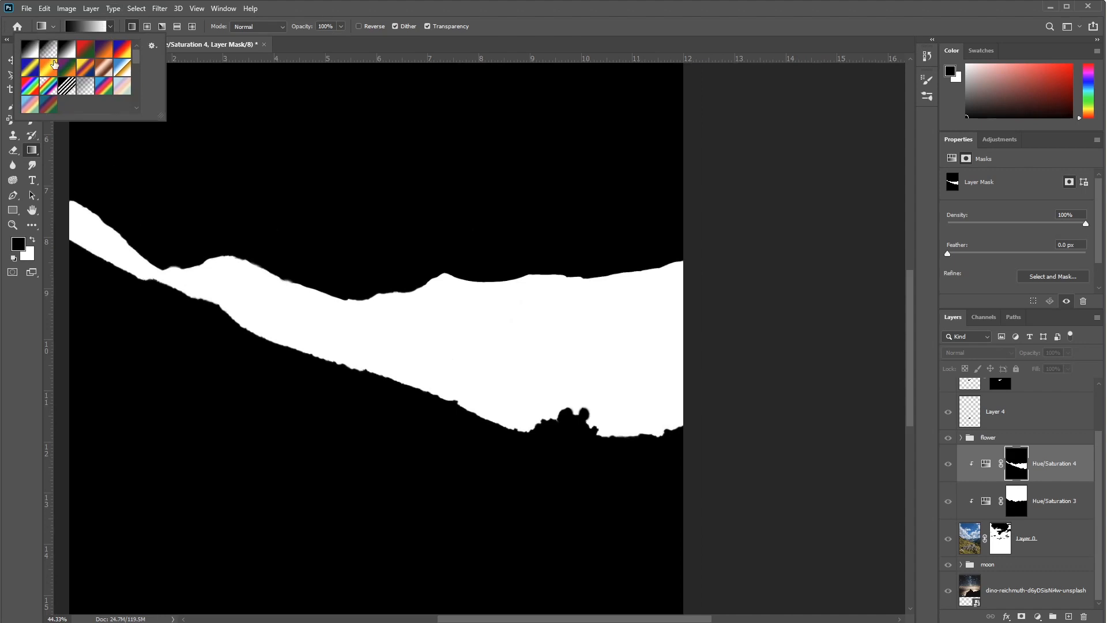
pyautogui.click(109, 28)
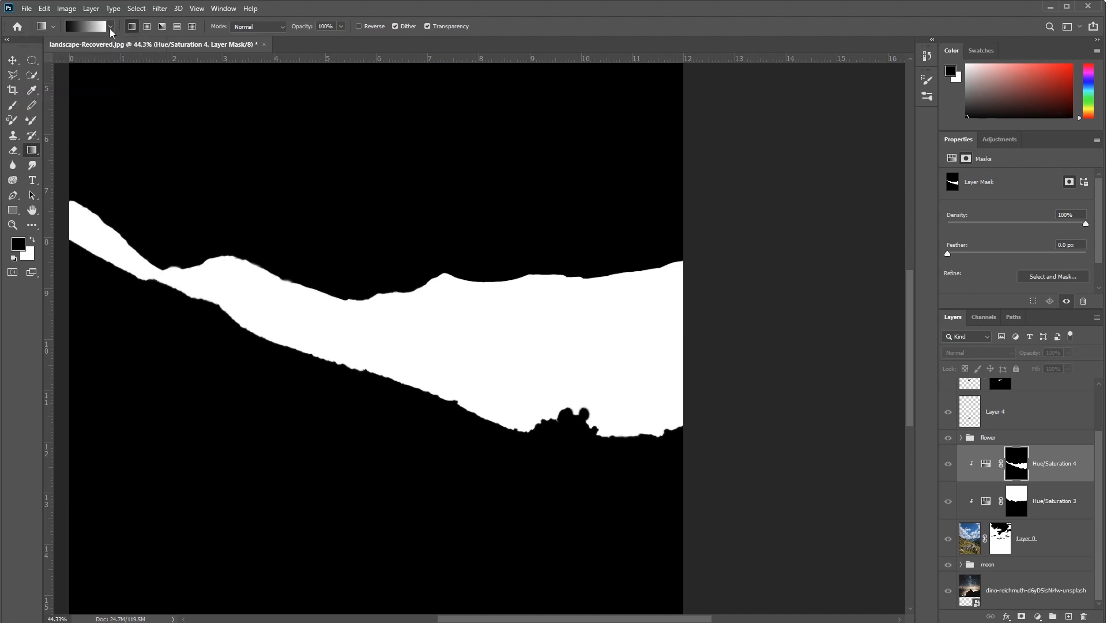
pyautogui.click(109, 27)
pyautogui.click(52, 50)
pyautogui.click(108, 27)
# Step: Try two black-to-transparent gradients over the lower right end of the mask's white mountain area
pyautogui.moveTo(677, 422); pyautogui.dragTo(503, 314)
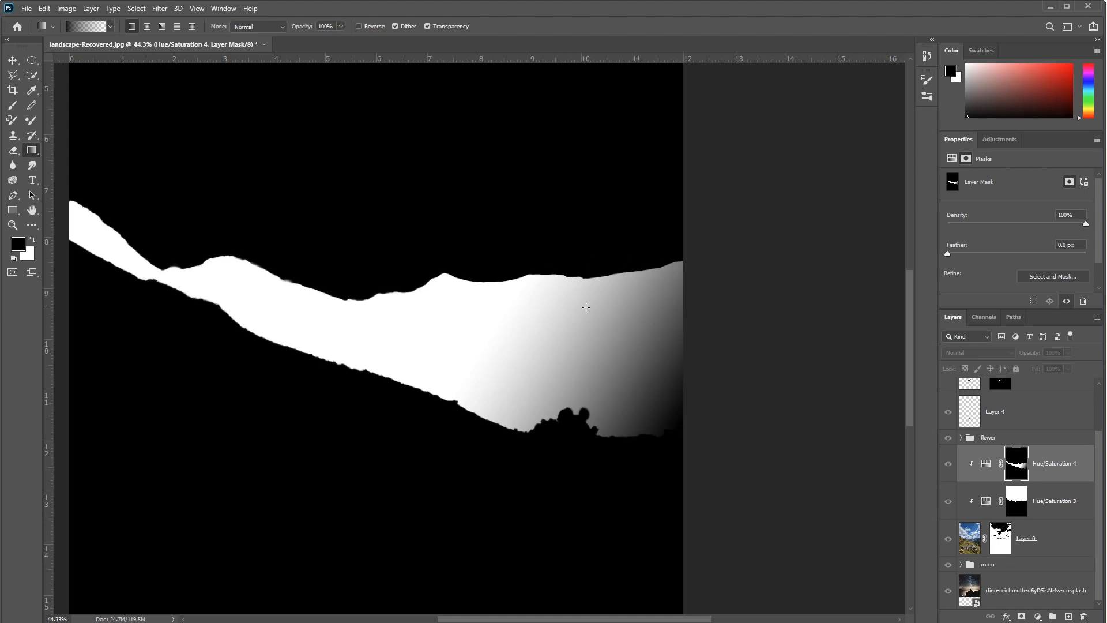
pyautogui.moveTo(589, 428); pyautogui.dragTo(558, 372)
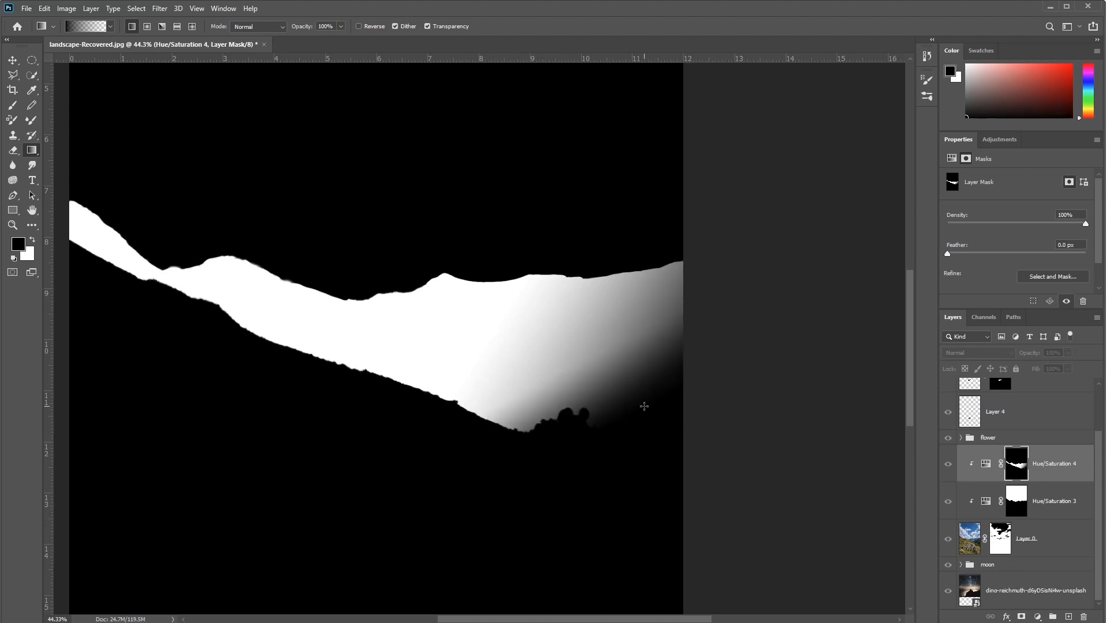
pyautogui.hotkey('ctrl', 'z')
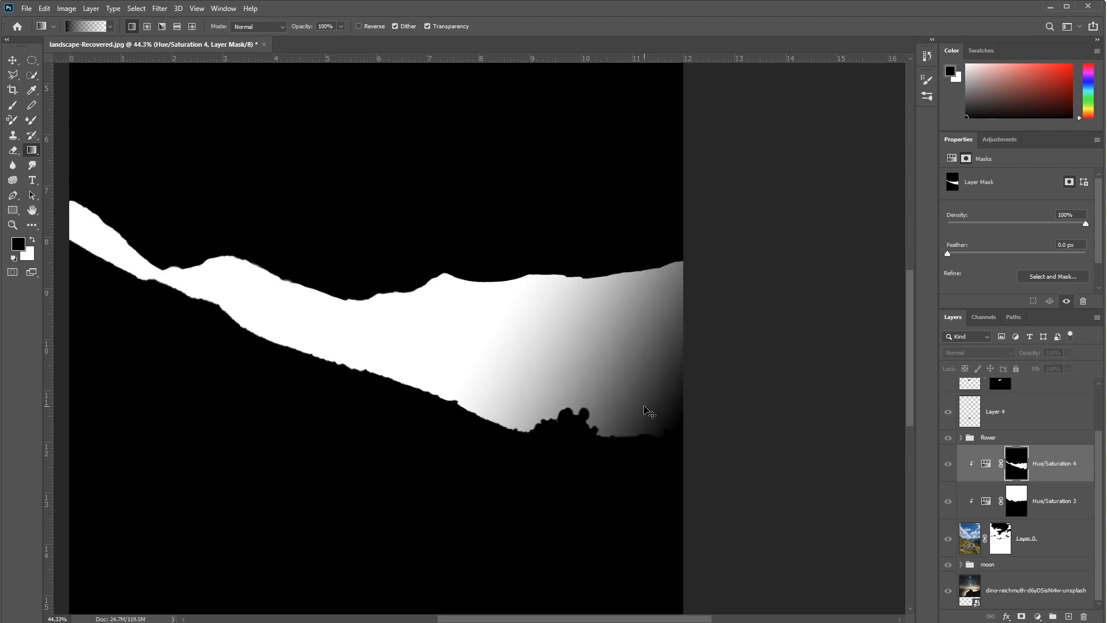
pyautogui.hotkey('ctrl', 'z')
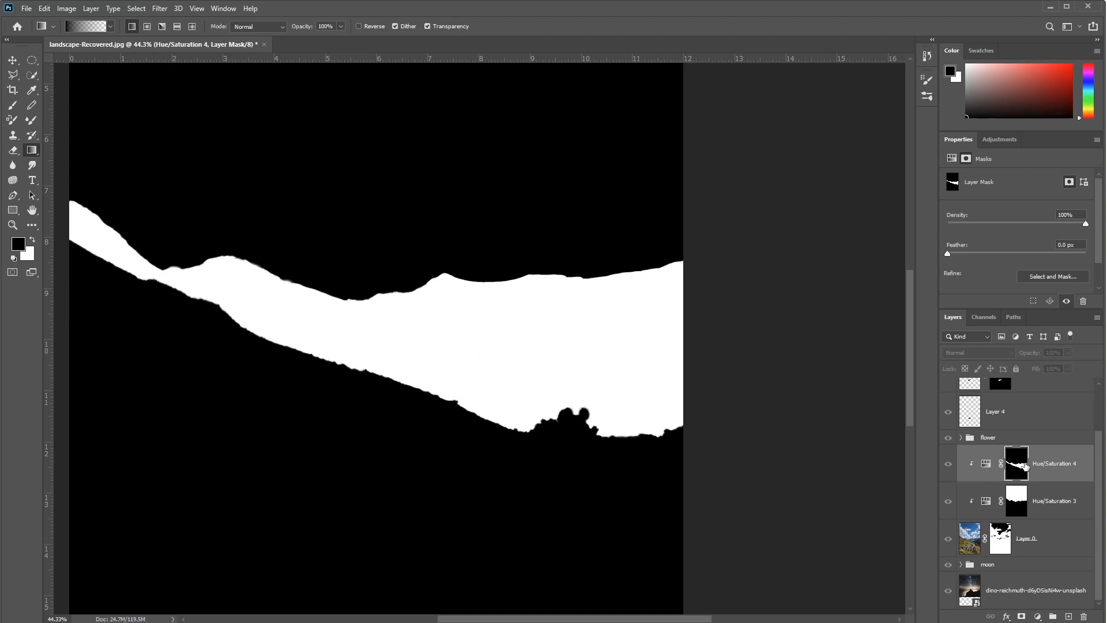
# Step: Return to the full image and fade the Hue/Saturation 4 mask over the forested right-hand slope with black-to-transparent gradients
pyautogui.click(983, 467)
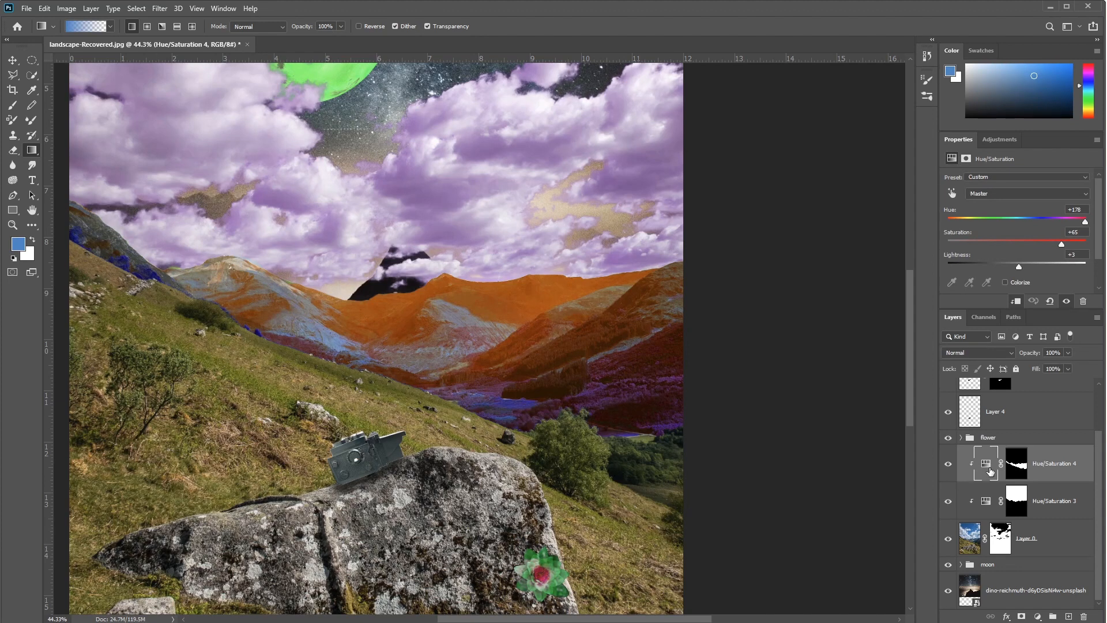
pyautogui.click(1018, 468)
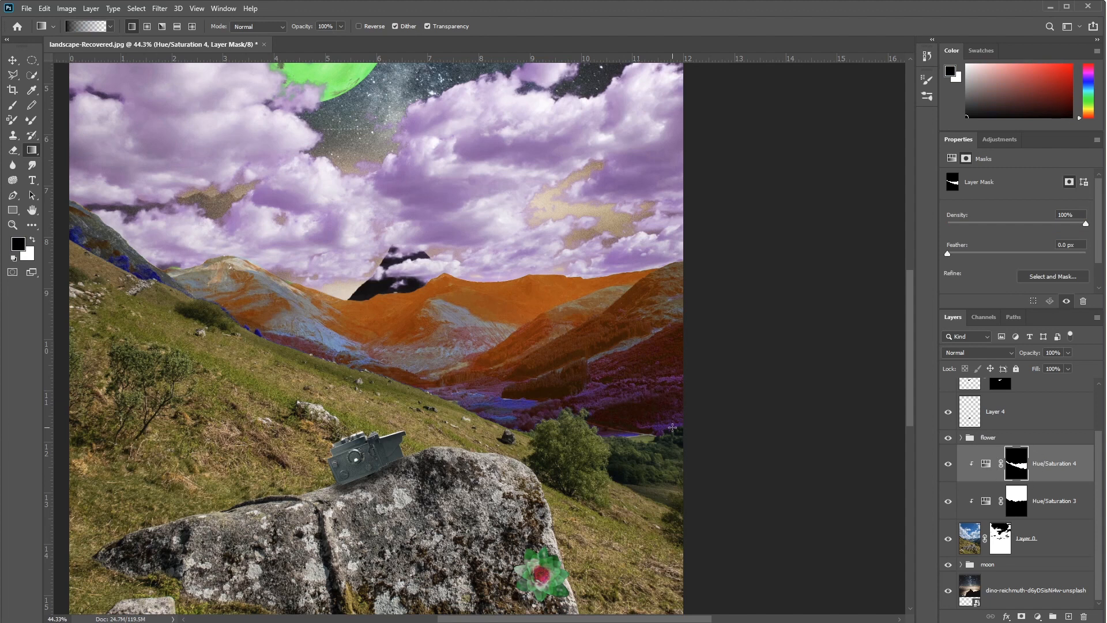
pyautogui.moveTo(626, 395); pyautogui.dragTo(598, 359)
pyautogui.moveTo(561, 397); pyautogui.dragTo(528, 331)
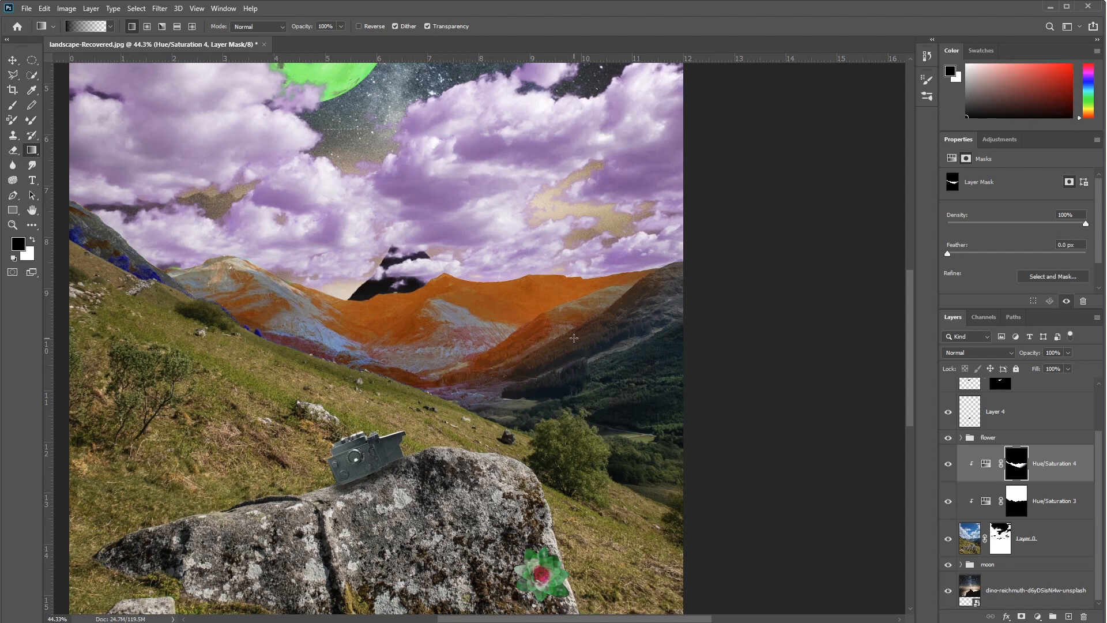
# Step: Set the Hue/Saturation 4 adjustment's hue to +90 and saturation to +14
pyautogui.click(987, 468)
pyautogui.moveTo(1062, 245); pyautogui.dragTo(1010, 238)
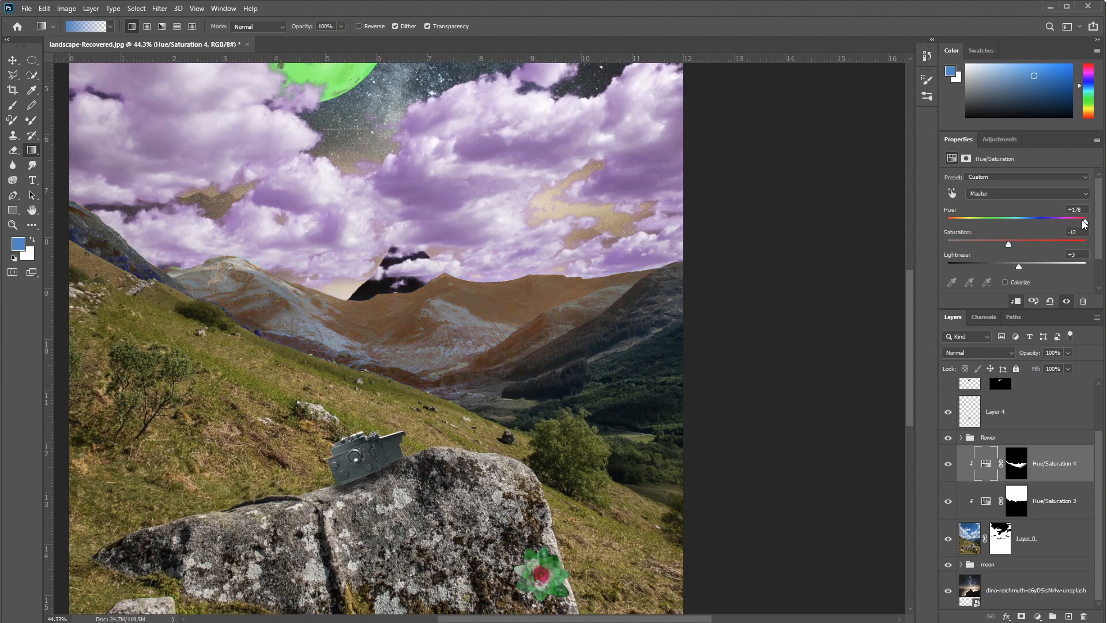
pyautogui.moveTo(1085, 222); pyautogui.dragTo(1066, 223)
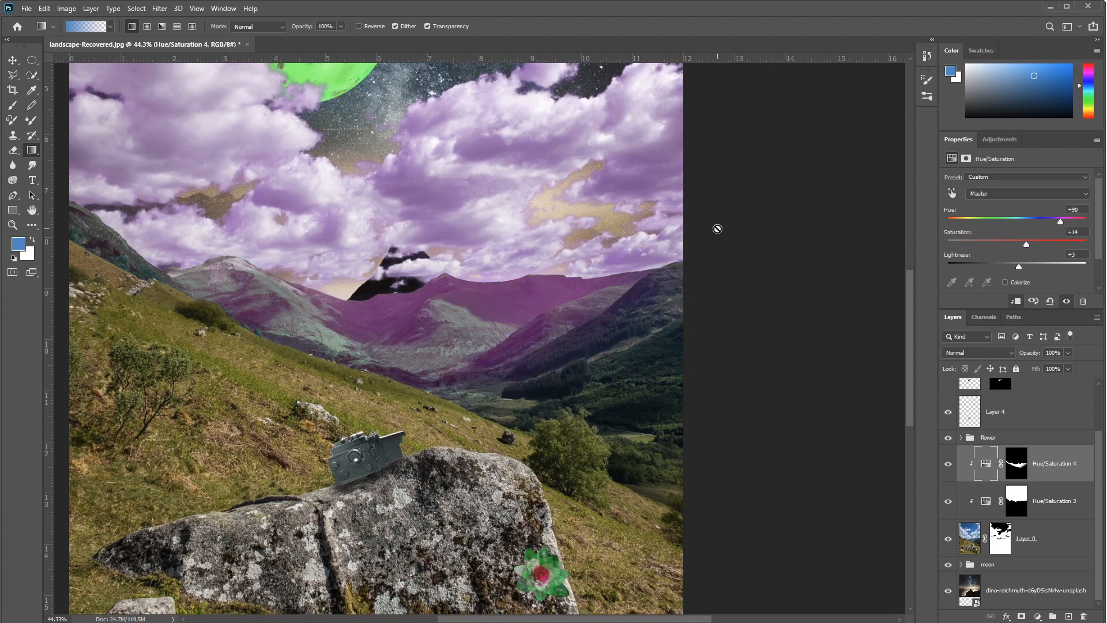
# Step: Add an orange (dd9231) Solid Color fill layer above the Brightness/Contrast 2 layer
pyautogui.scroll(-2, 589, 229)
pyautogui.scroll(3, 589, 229)
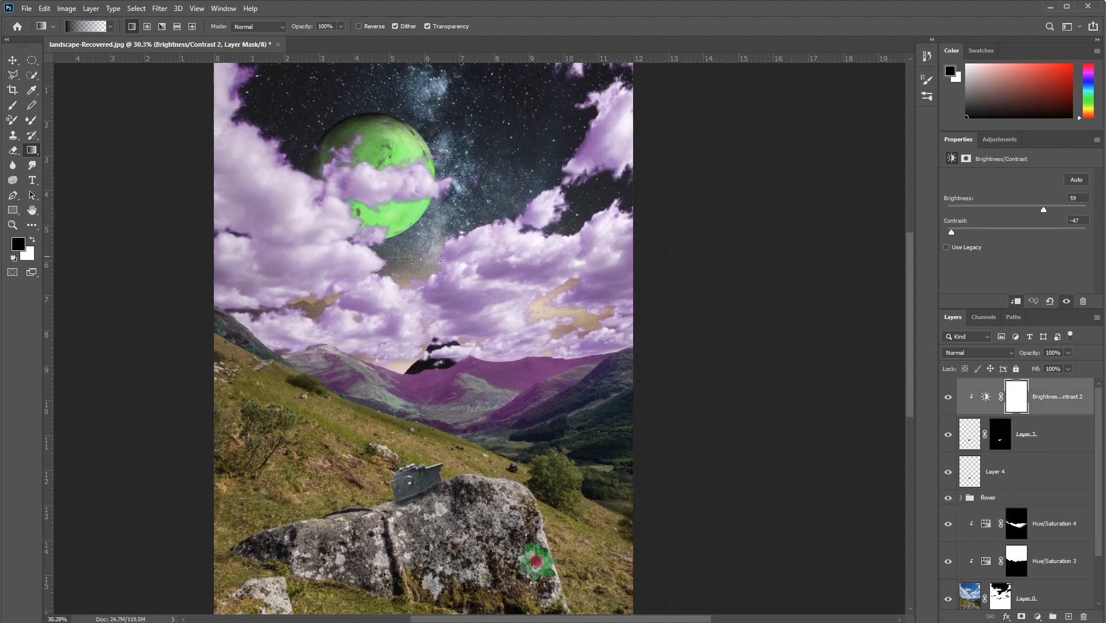
pyautogui.moveTo(598, 493); pyautogui.dragTo(585, 415)
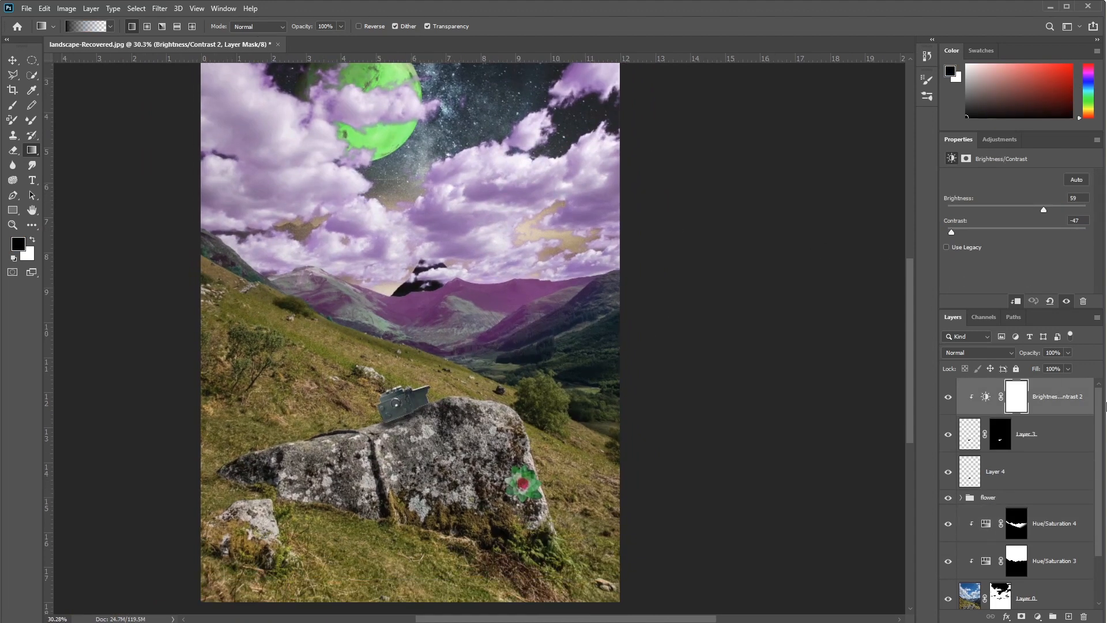
pyautogui.click(1037, 616)
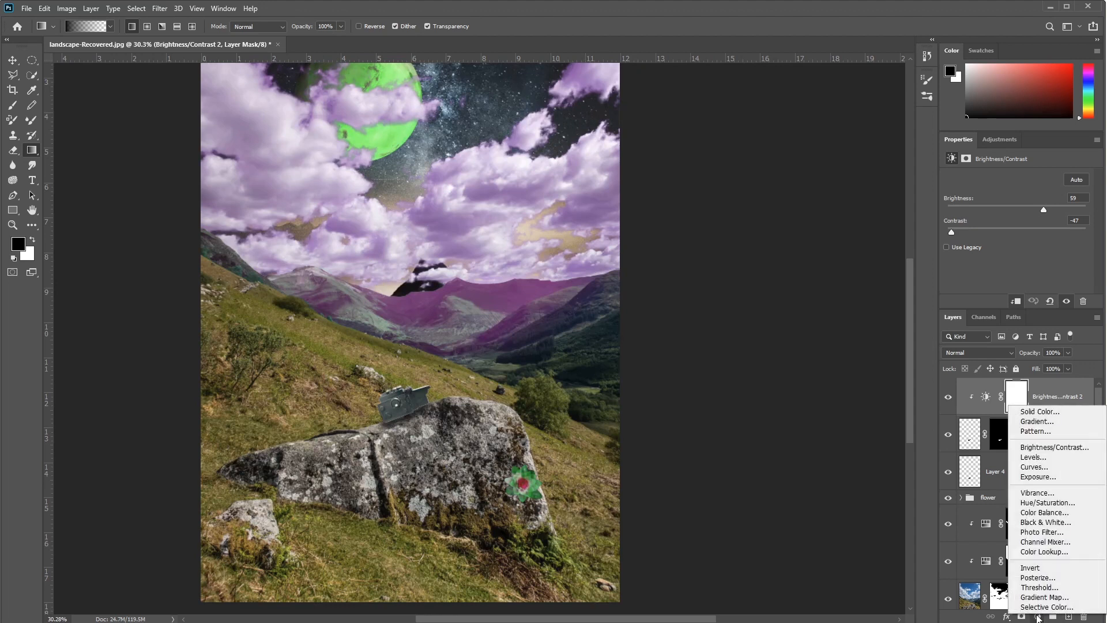
pyautogui.click(1039, 411)
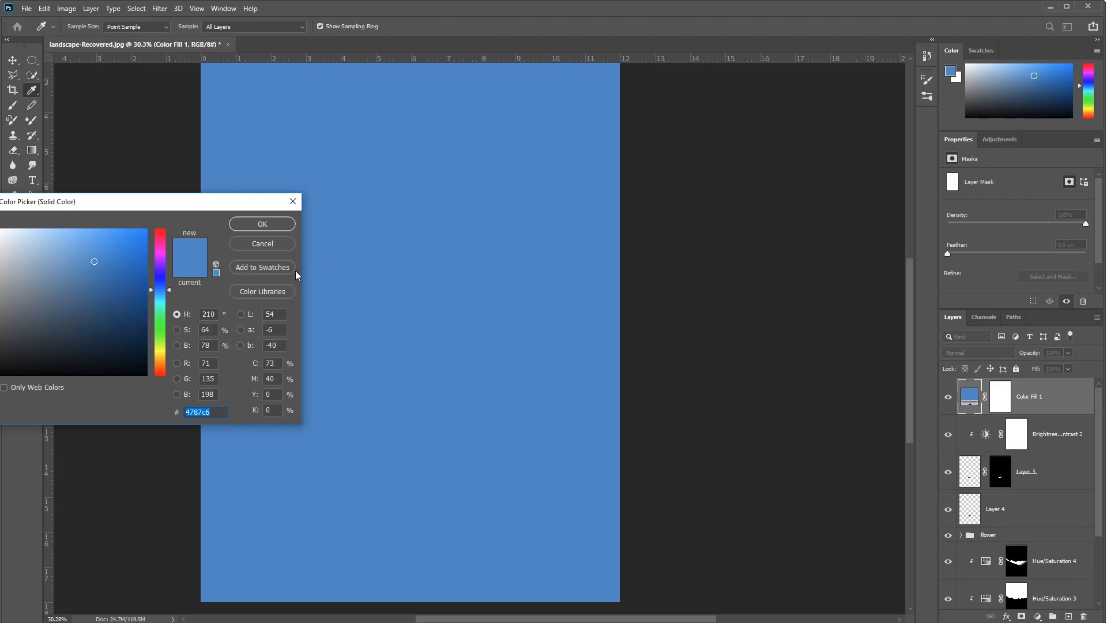
pyautogui.click(164, 363)
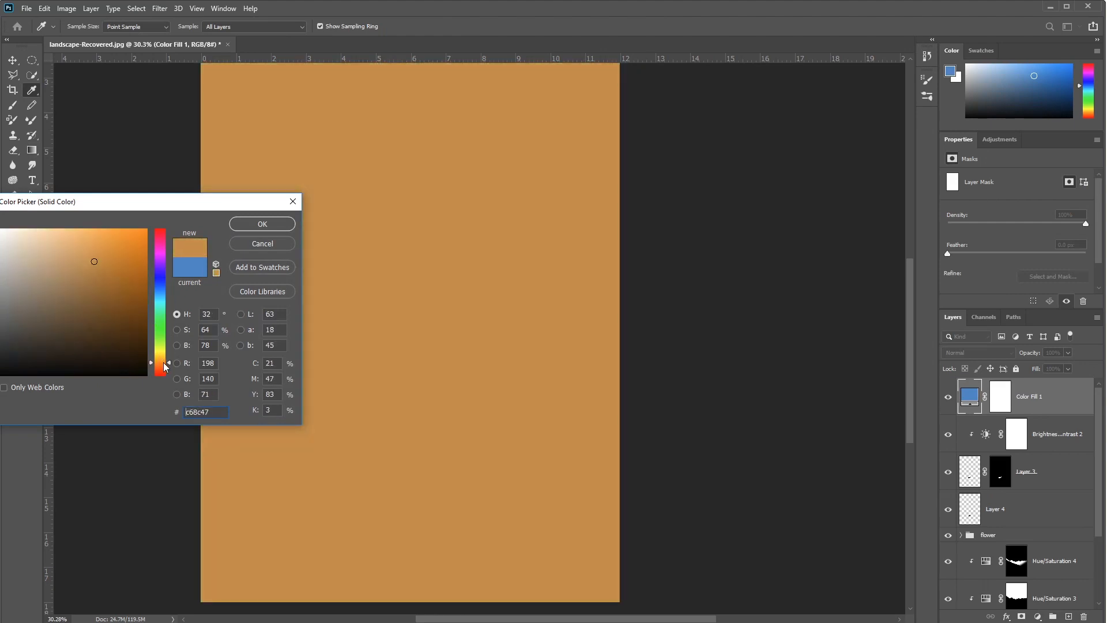
pyautogui.moveTo(101, 258); pyautogui.dragTo(114, 248)
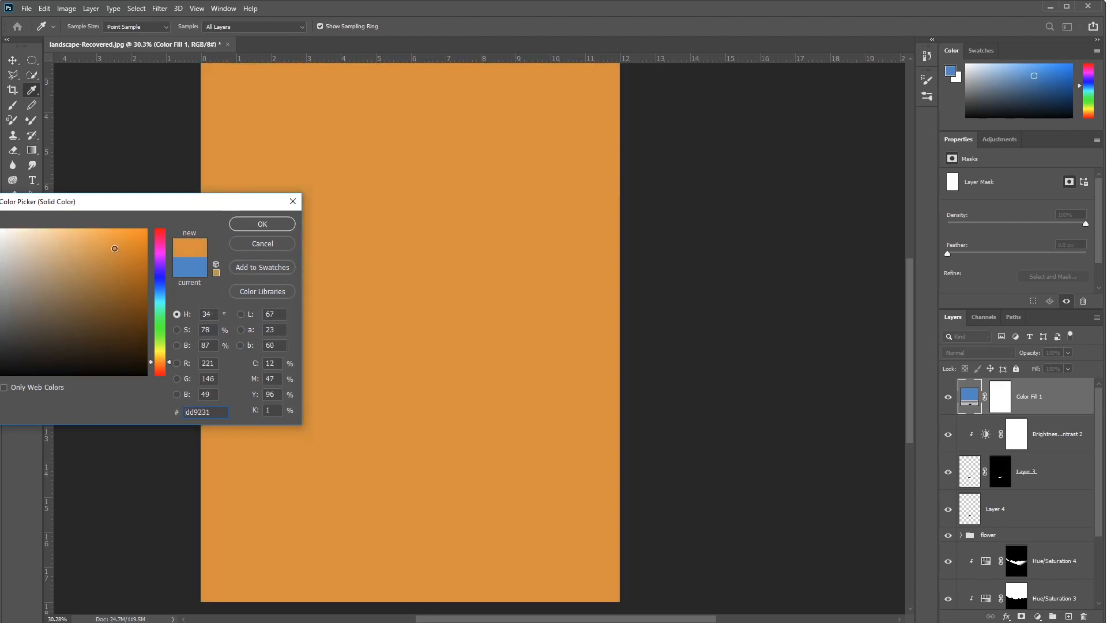
pyautogui.click(283, 224)
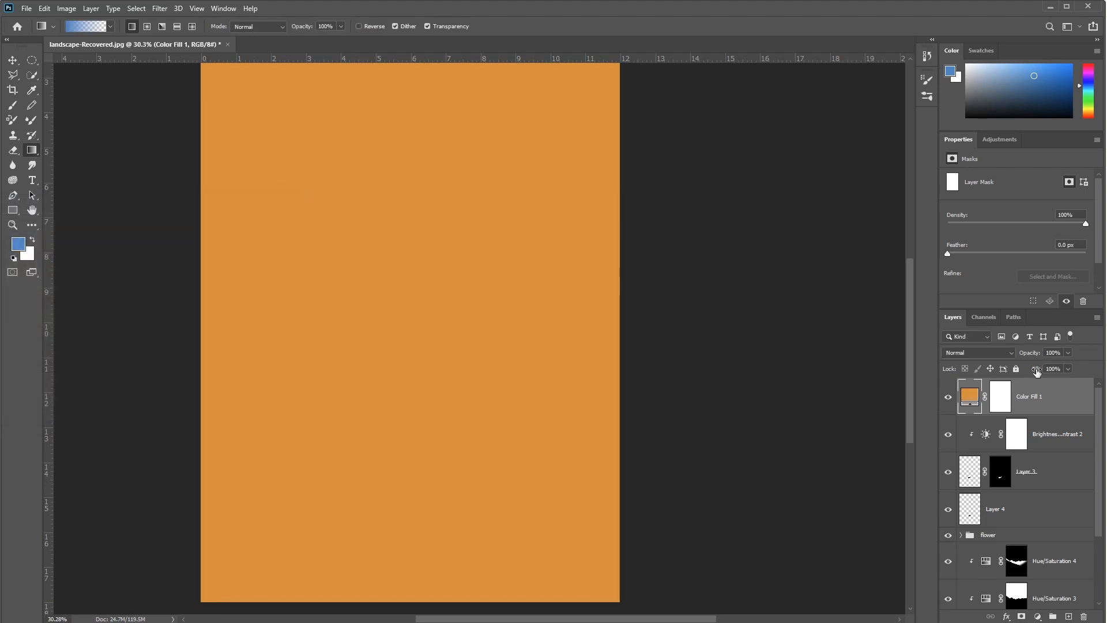
# Step: Set the orange fill layer's blend mode to Overlay
pyautogui.click(988, 352)
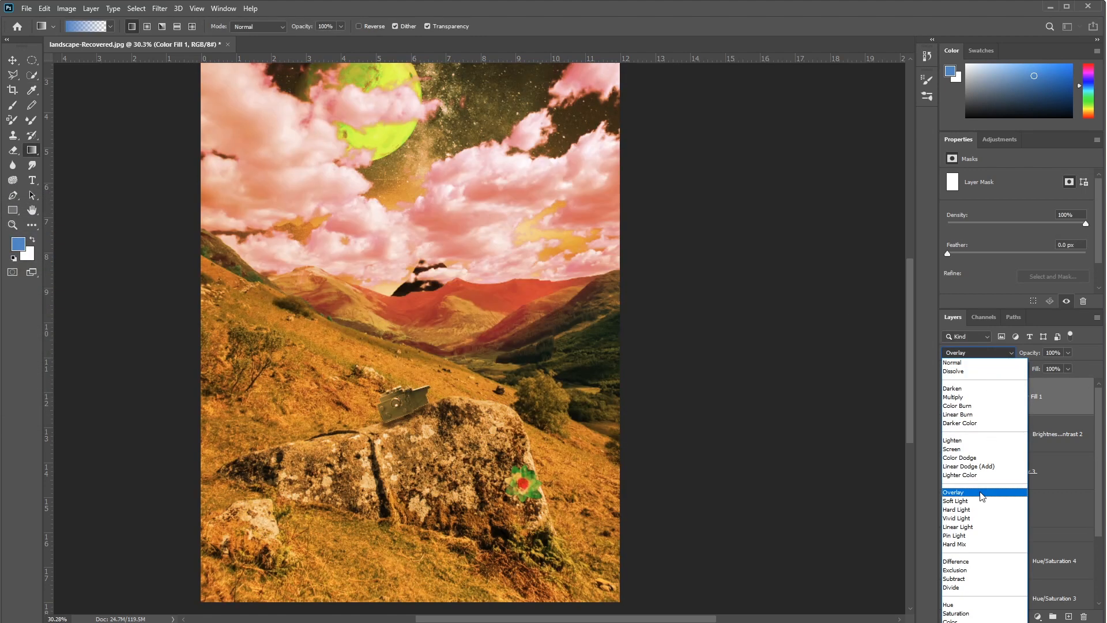
pyautogui.click(982, 494)
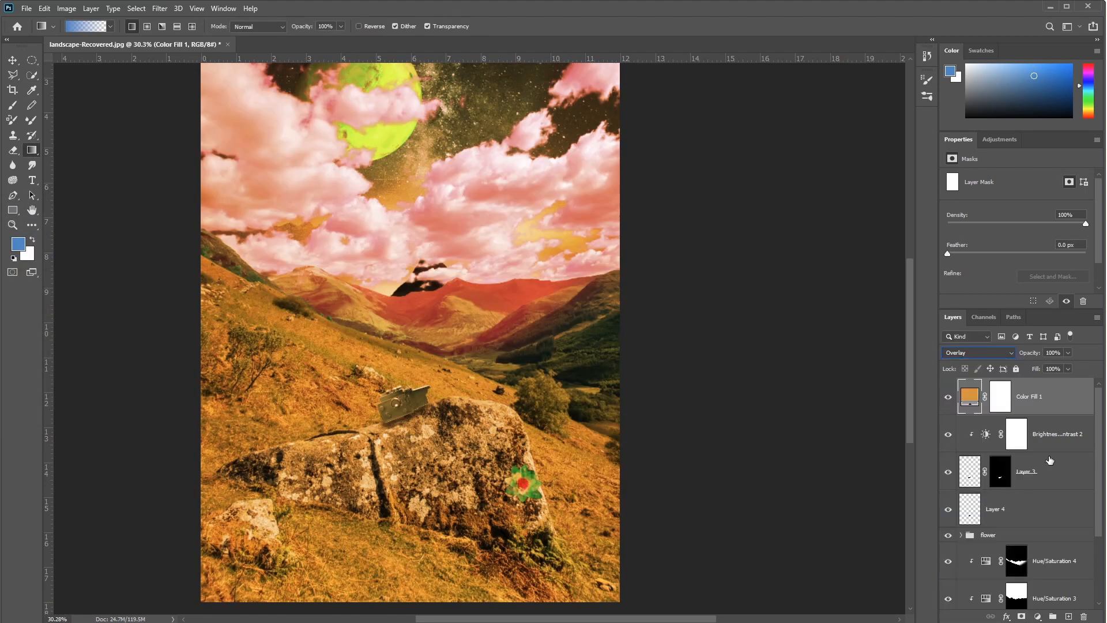
pyautogui.click(978, 353)
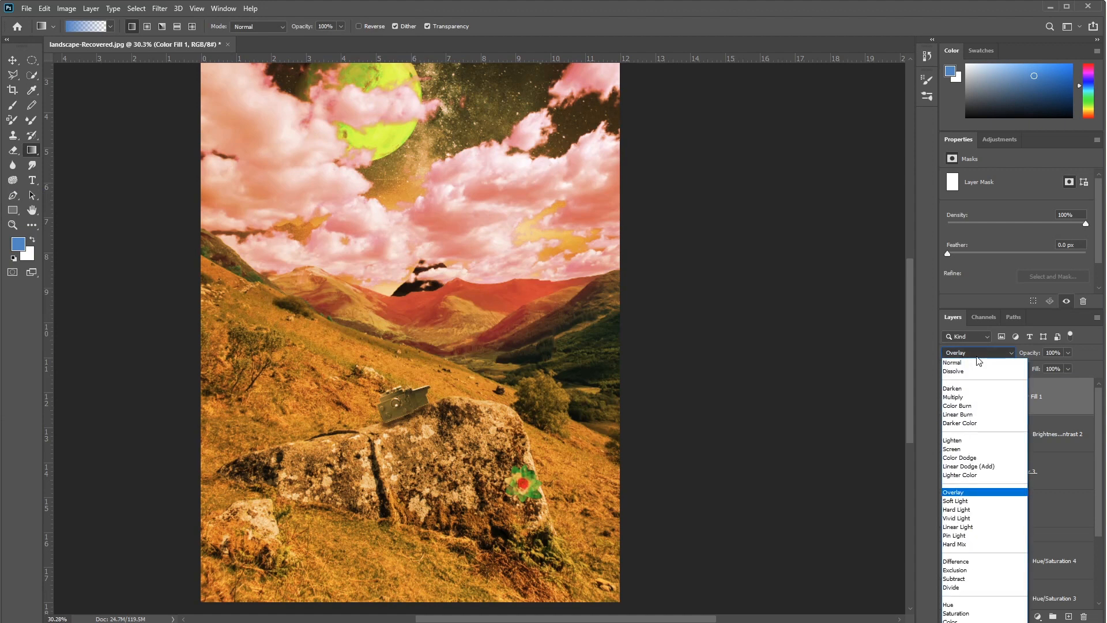
pyautogui.click(1002, 494)
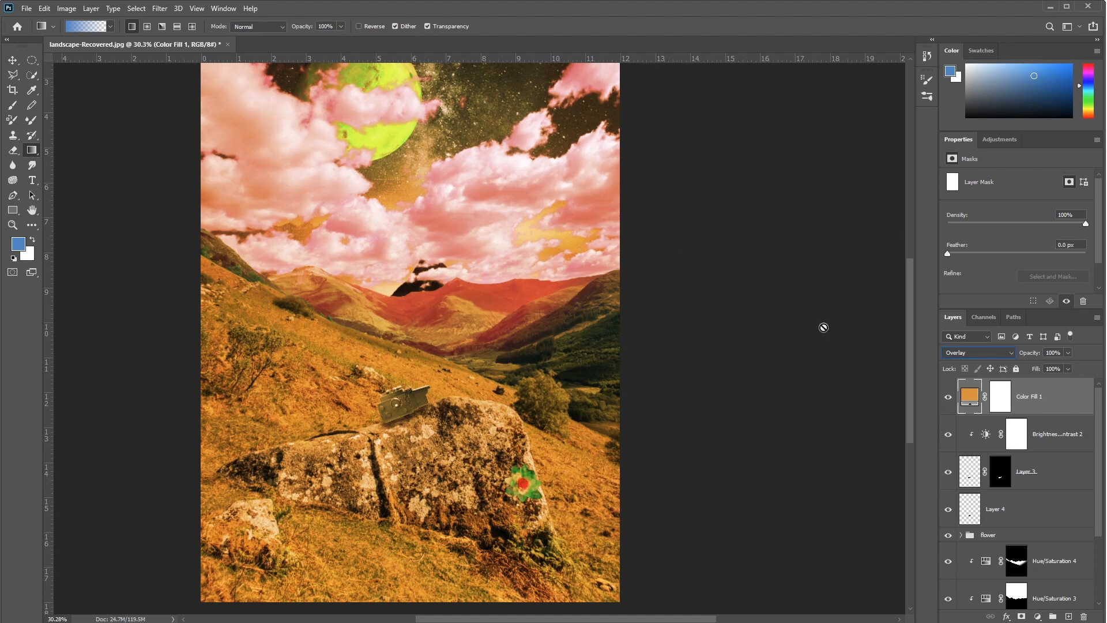
# Step: Reduce the orange Overlay fill layer's opacity to 35%
pyautogui.moveTo(1036, 356)
pyautogui.mouseDown()
pyautogui.moveTo(1003, 358)
pyautogui.moveTo(1027, 355)
pyautogui.mouseUp()
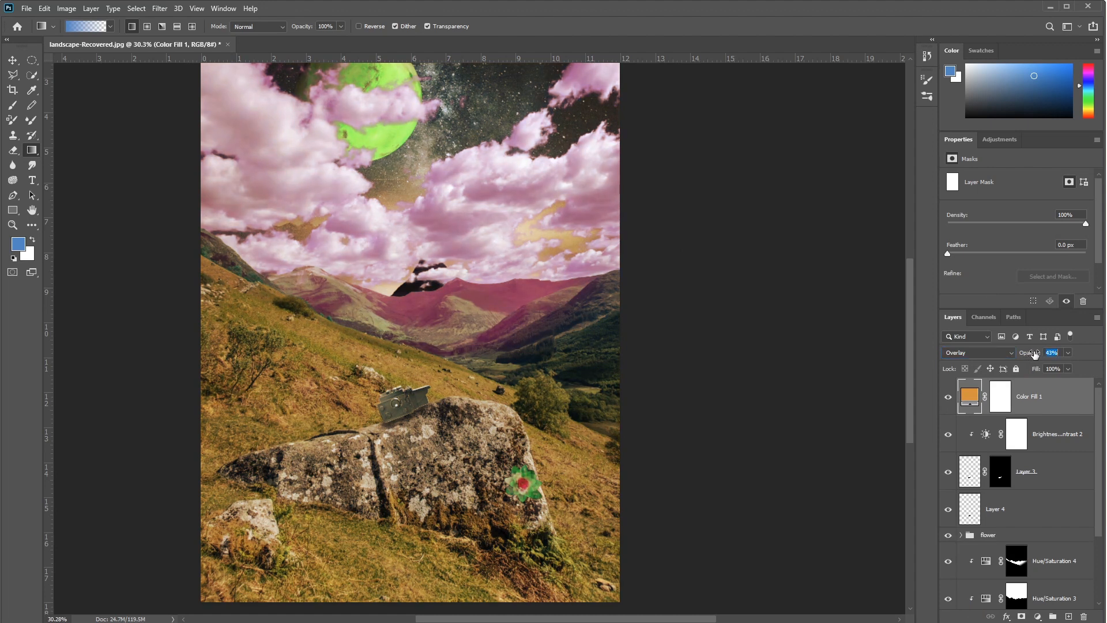
pyautogui.moveTo(701, 279); pyautogui.dragTo(694, 376)
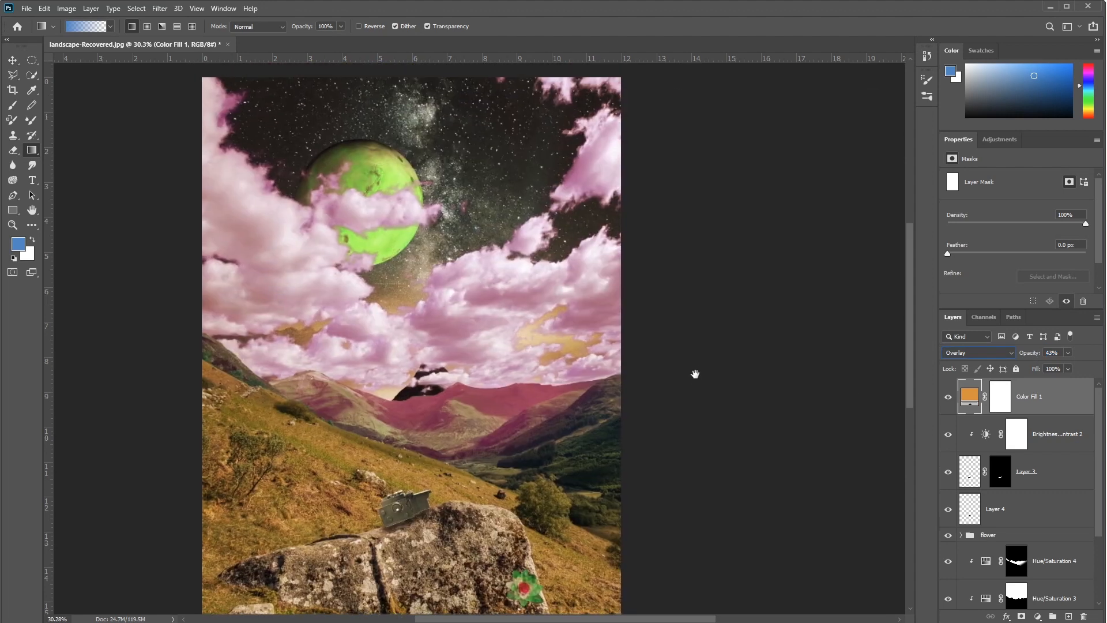
pyautogui.moveTo(1032, 354); pyautogui.dragTo(1026, 353)
pyautogui.scroll(-3, 616, 464)
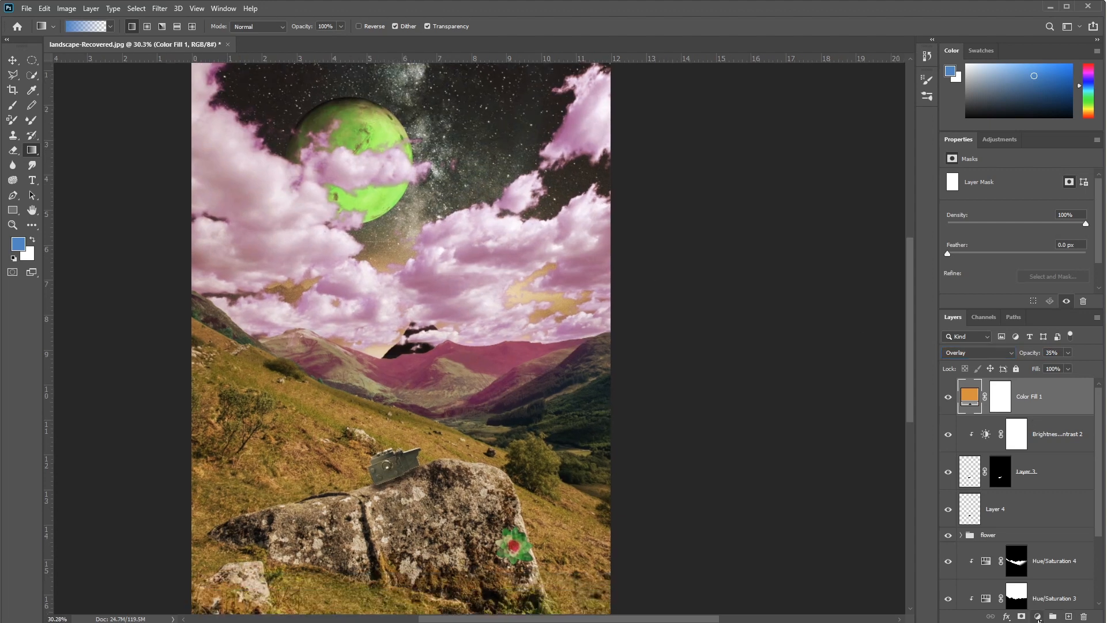
# Step: Add a Brightness/Contrast adjustment layer above the orange colour fill and set its contrast to 56
pyautogui.click(1038, 617)
pyautogui.click(1074, 454)
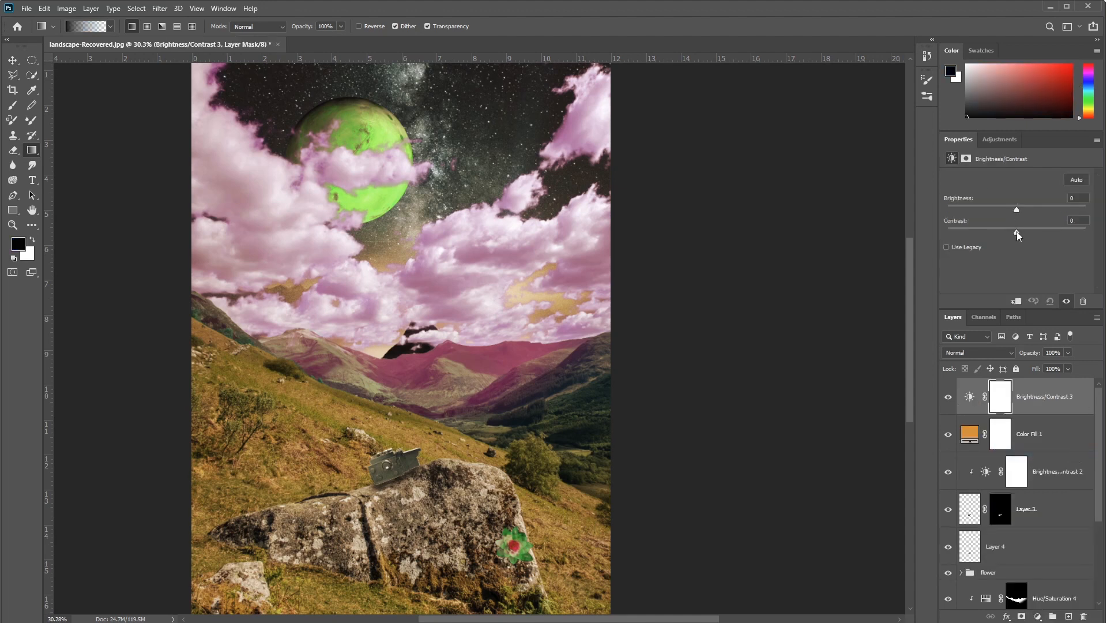
pyautogui.moveTo(1053, 238); pyautogui.dragTo(1055, 237)
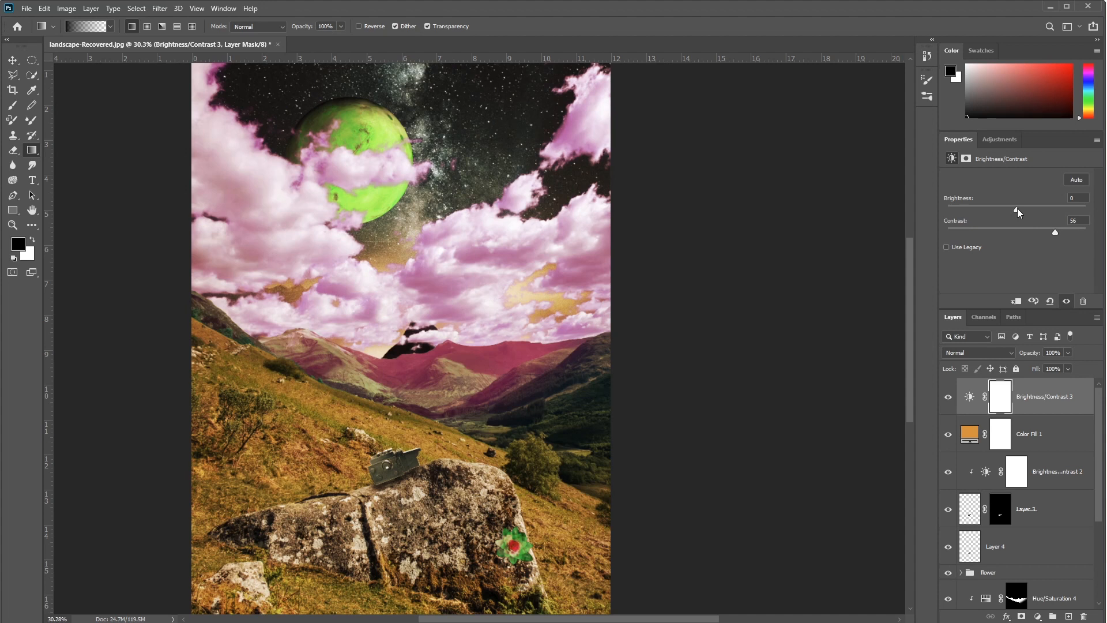
pyautogui.moveTo(1017, 208); pyautogui.dragTo(1018, 207)
pyautogui.press('Tab')
pyautogui.moveTo(441, 376)
pyautogui.mouseDown()
pyautogui.moveTo(444, 408)
pyautogui.moveTo(440, 353)
pyautogui.mouseUp()
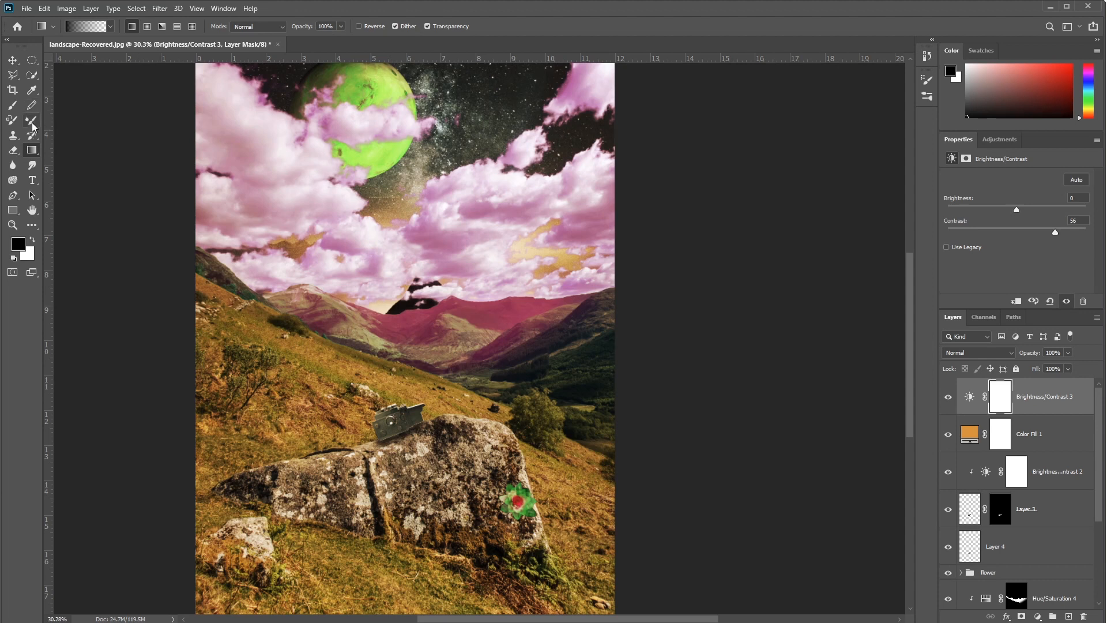
pyautogui.press('p')
pyautogui.moveTo(294, 153); pyautogui.dragTo(296, 137)
pyautogui.moveTo(421, 103); pyautogui.dragTo(444, 96)
pyautogui.click(466, 126)
pyautogui.hotkey('ctrl', 'z')
pyautogui.hotkey('ctrl', 'z')
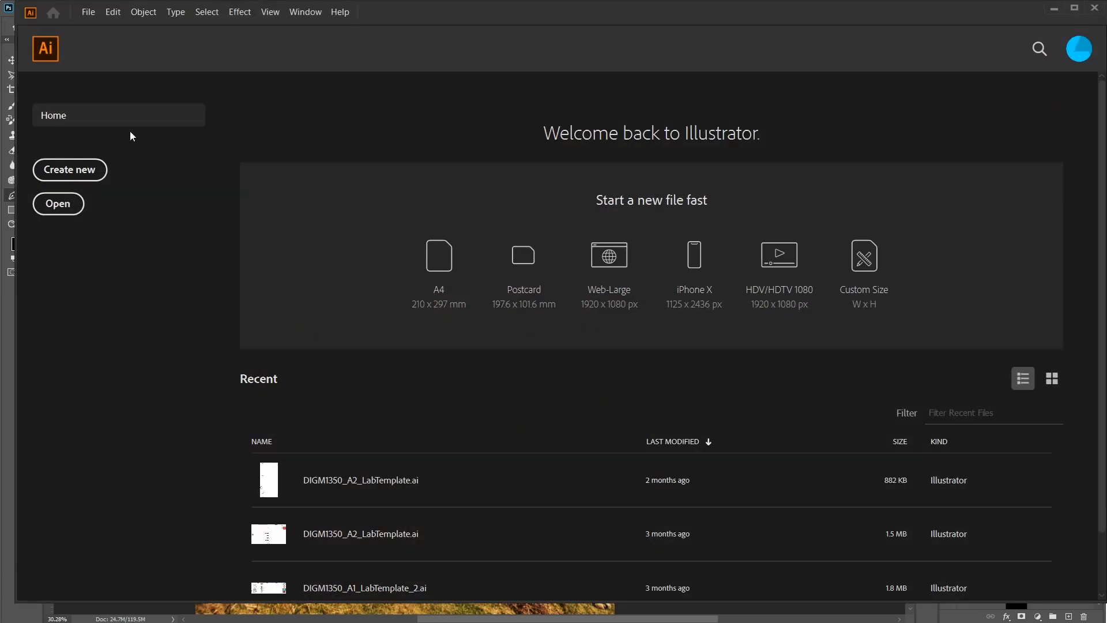
# Step: Switch to Illustrator and create a new print document from the Tabloid preset, with units in inches (11 × 17 in)
pyautogui.click(71, 170)
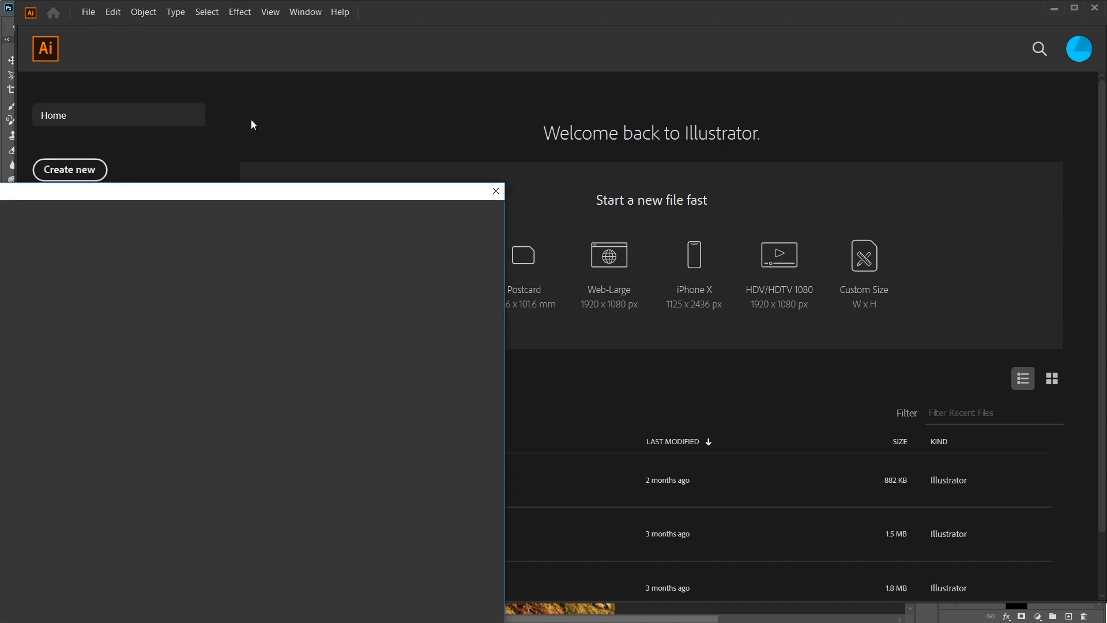
pyautogui.moveTo(261, 196); pyautogui.dragTo(638, 87)
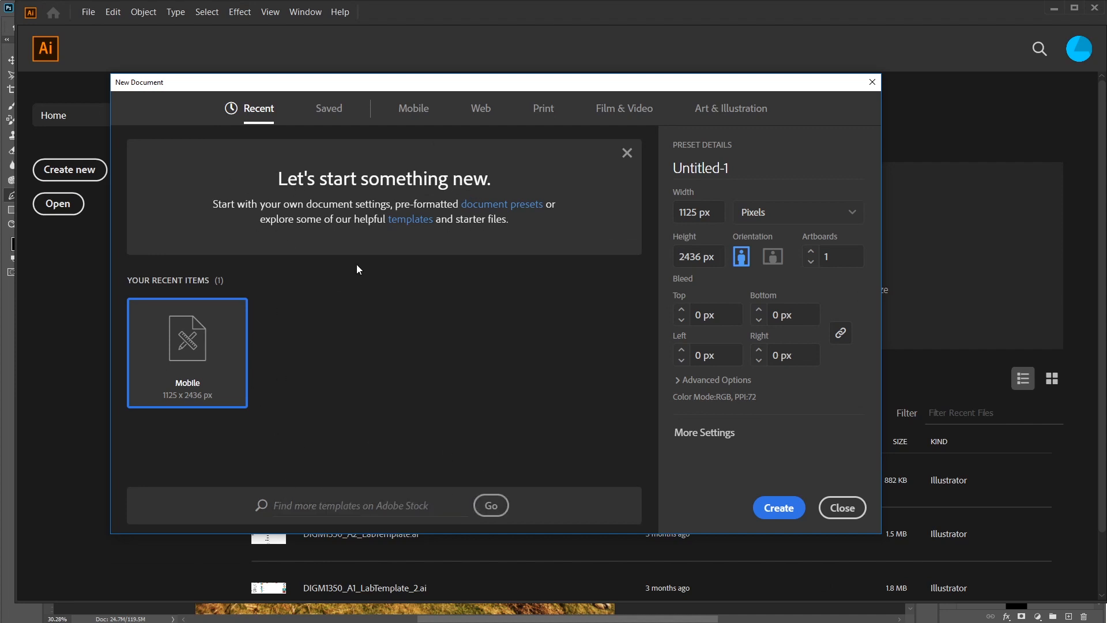
pyautogui.click(544, 121)
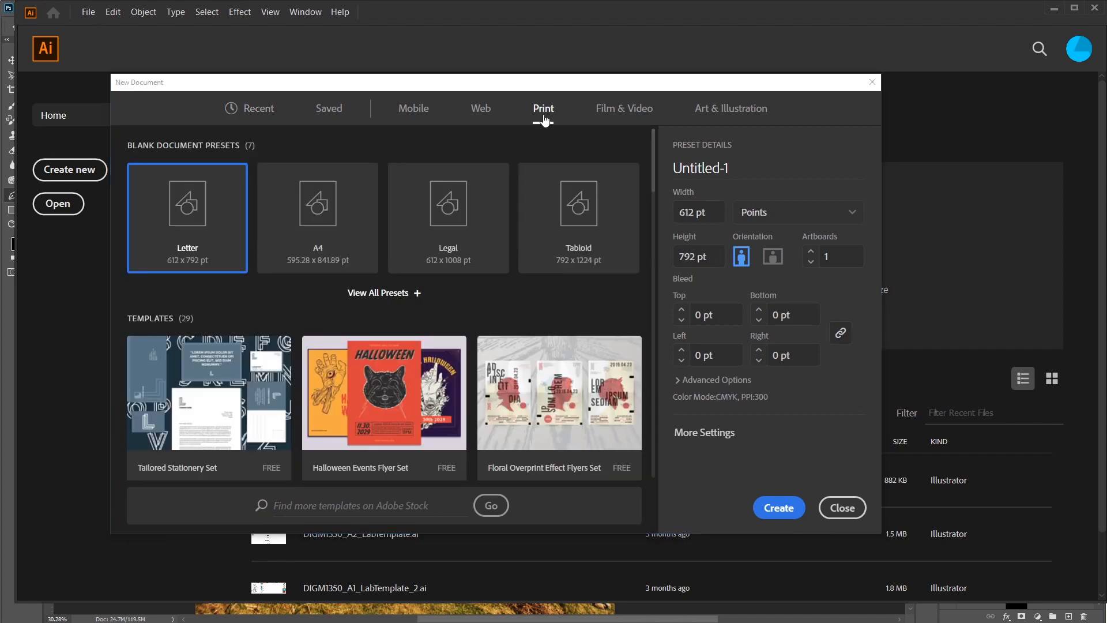
pyautogui.click(578, 215)
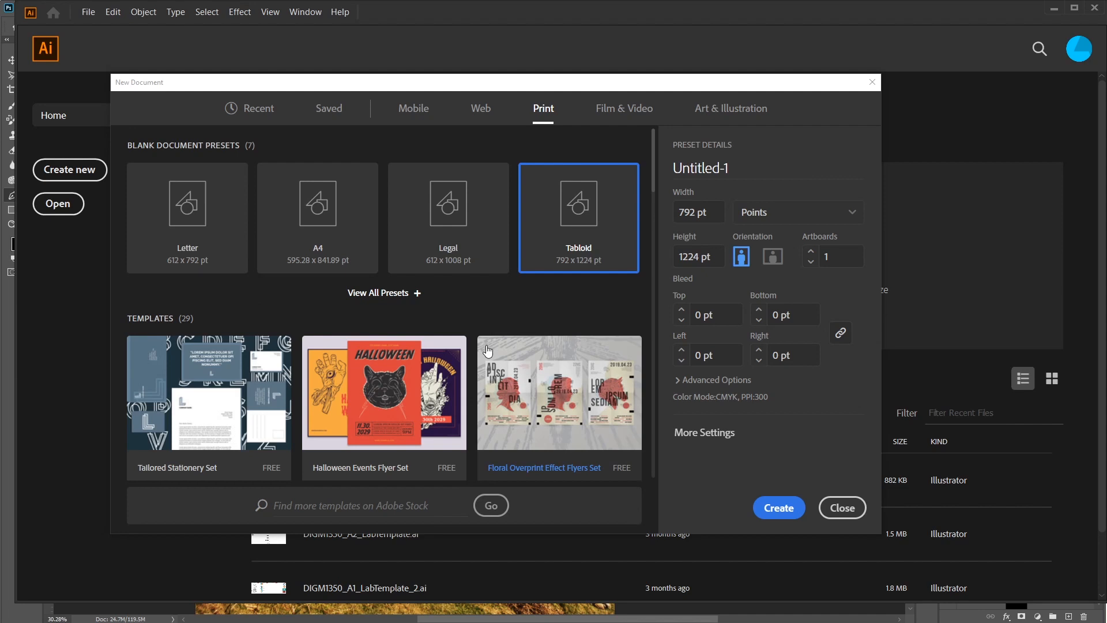
pyautogui.click(810, 215)
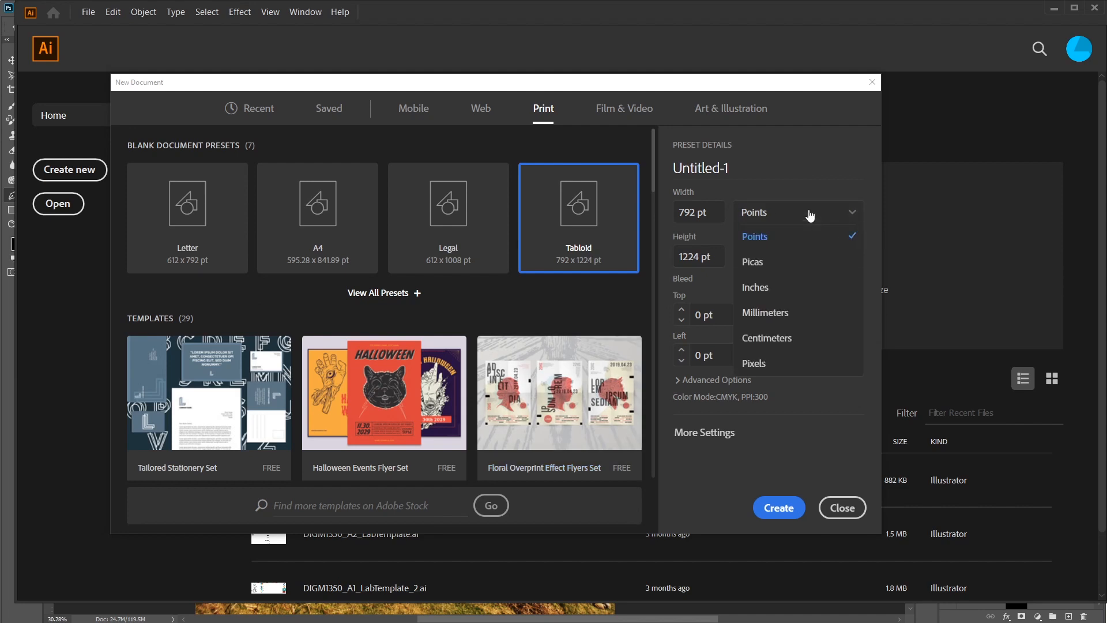
pyautogui.click(784, 286)
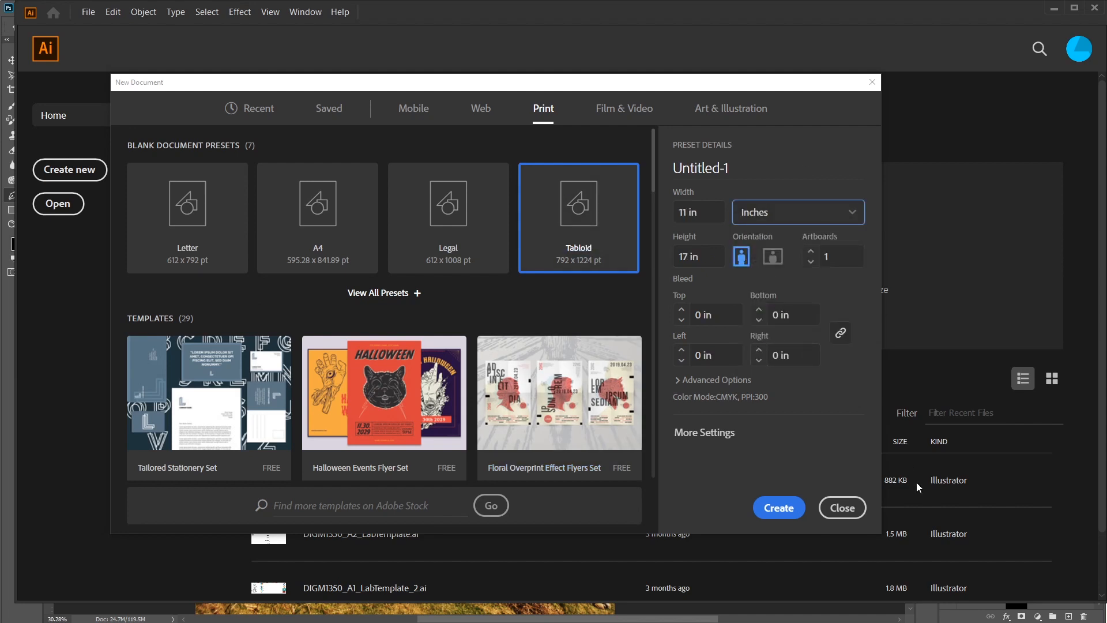
pyautogui.click(779, 519)
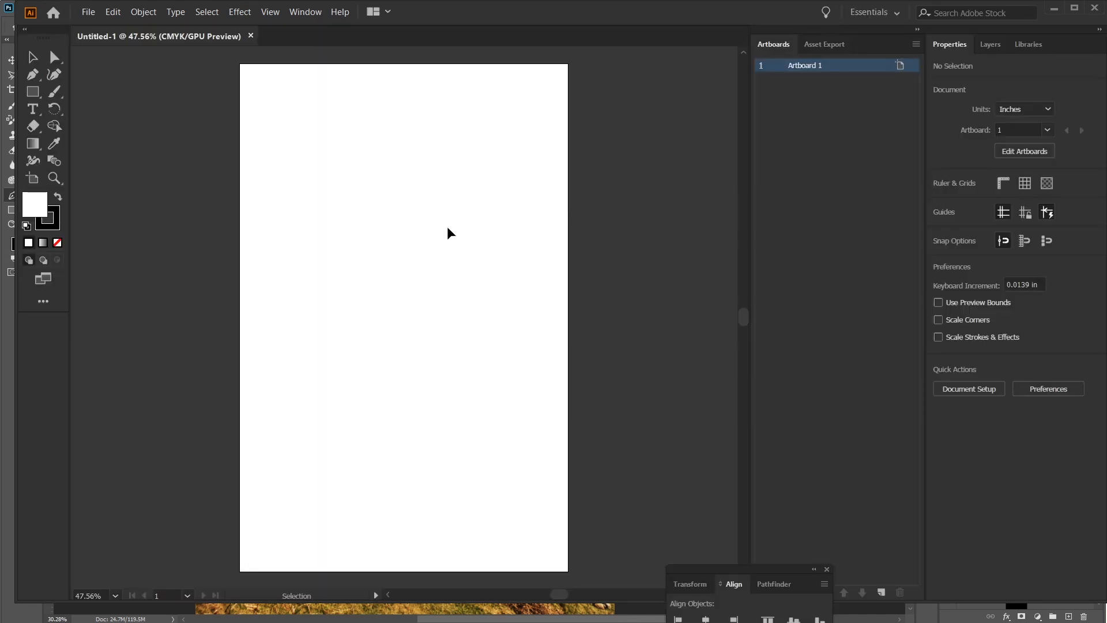
pyautogui.press('space')
pyautogui.moveTo(411, 218); pyautogui.dragTo(424, 219)
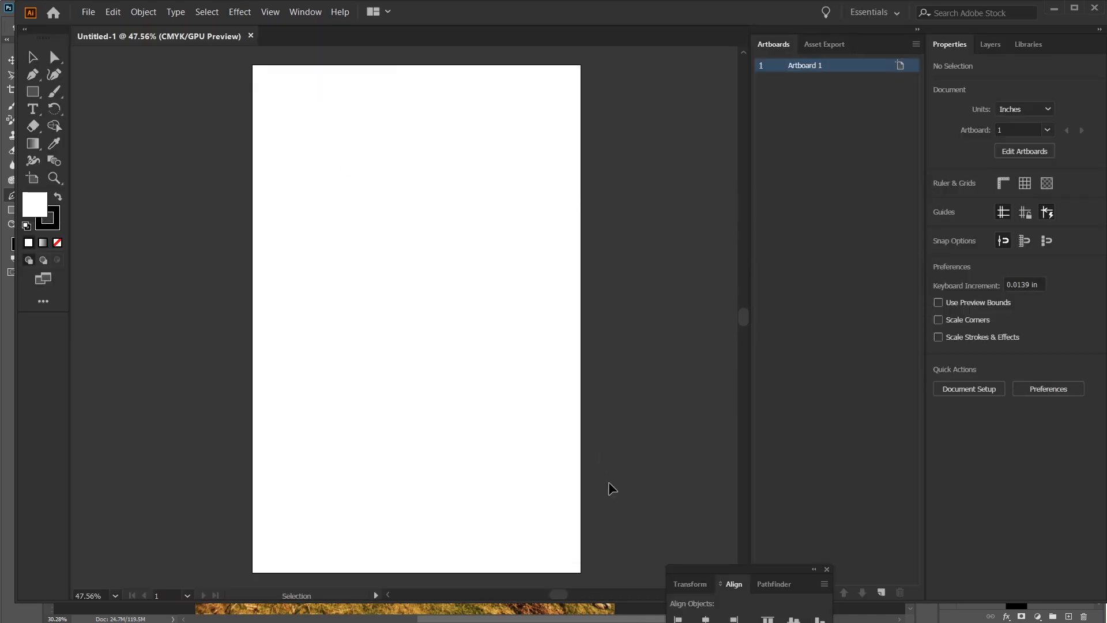
# Step: Draw a circle about 4.1 in across near the artboard's upper edge and a rectangle about 5.4 × 4.6 in overlapping its lower right
pyautogui.click(33, 96)
pyautogui.click(107, 109)
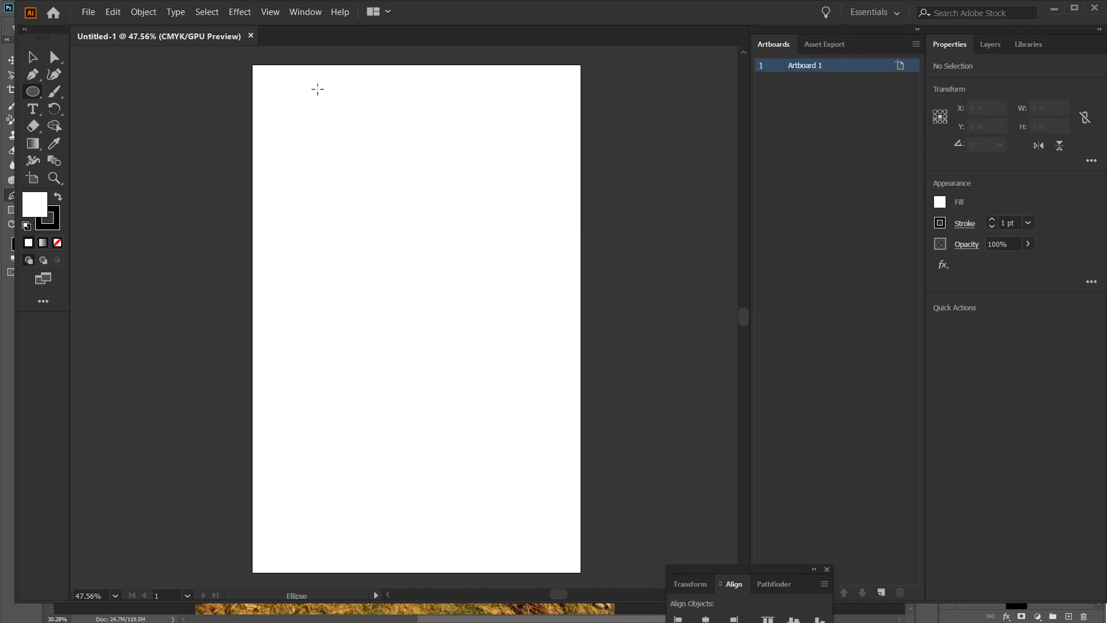
pyautogui.moveTo(312, 93); pyautogui.dragTo(447, 194)
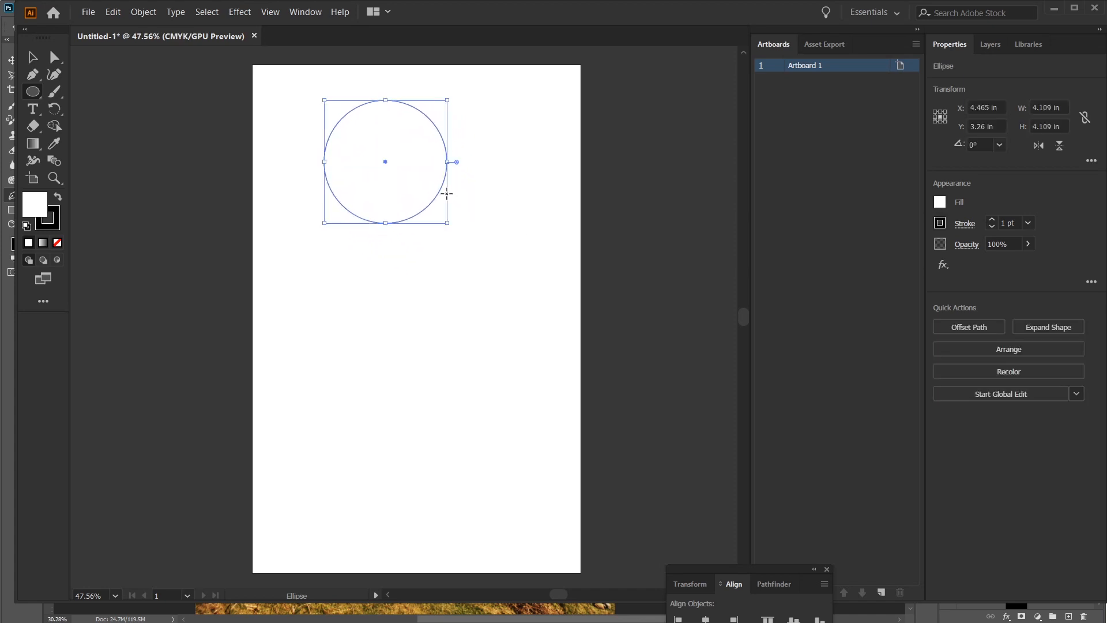
pyautogui.moveTo(736, 570); pyautogui.dragTo(736, 622)
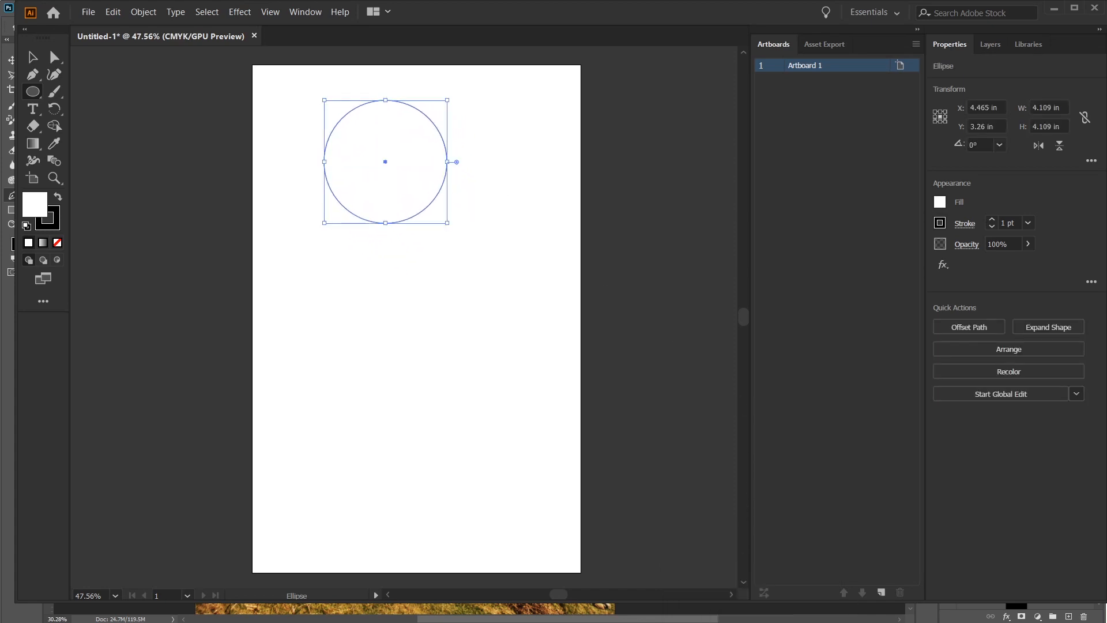
pyautogui.moveTo(33, 91); pyautogui.dragTo(81, 91)
pyautogui.moveTo(388, 179)
pyautogui.mouseDown()
pyautogui.moveTo(546, 319)
pyautogui.moveTo(527, 302)
pyautogui.mouseUp()
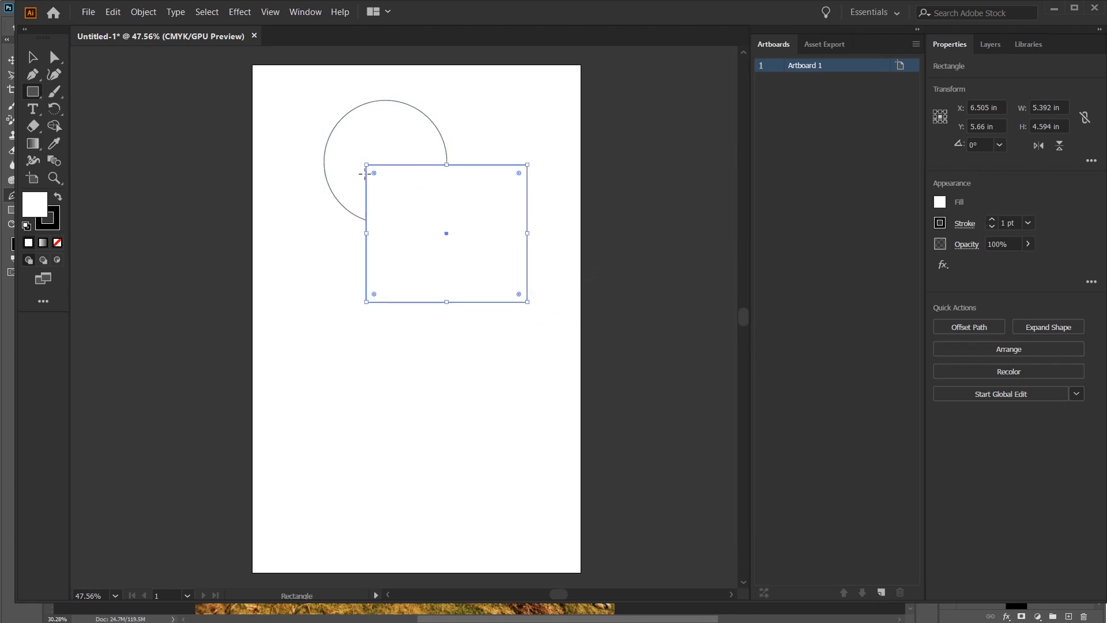
# Step: Draw a second rectangle about 5.2 × 6.6 in, rotate it about 43°, and move it to overlap the circle and first rectangle
pyautogui.moveTo(258, 180)
pyautogui.mouseDown()
pyautogui.moveTo(413, 375)
pyautogui.moveTo(457, 321)
pyautogui.moveTo(463, 292)
pyautogui.moveTo(447, 299)
pyautogui.mouseUp()
pyautogui.press('v')
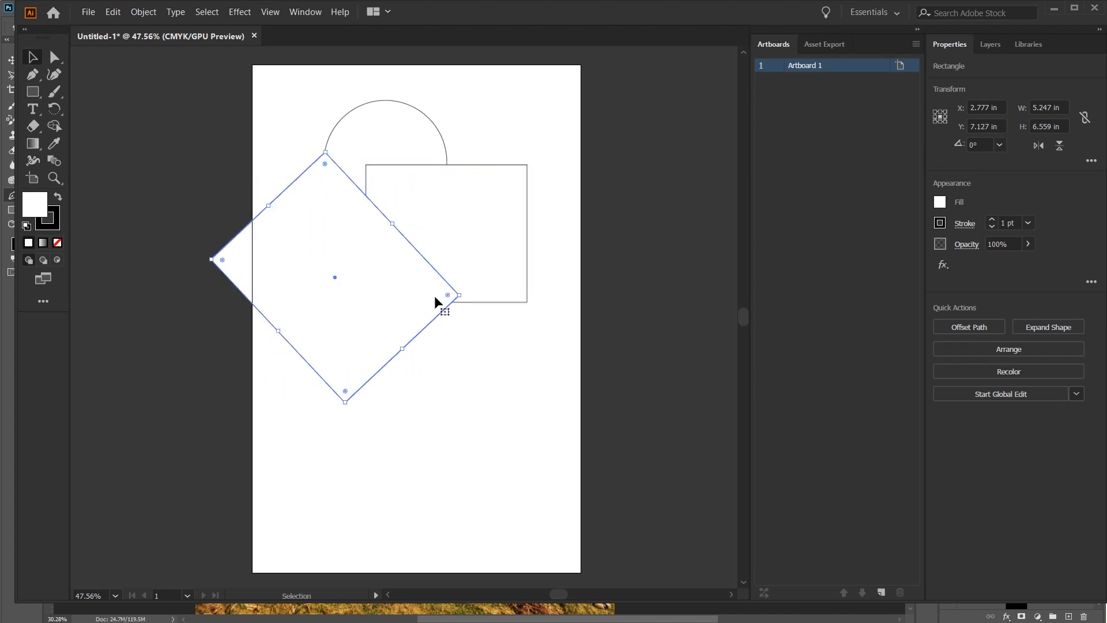
pyautogui.moveTo(377, 310); pyautogui.dragTo(419, 375)
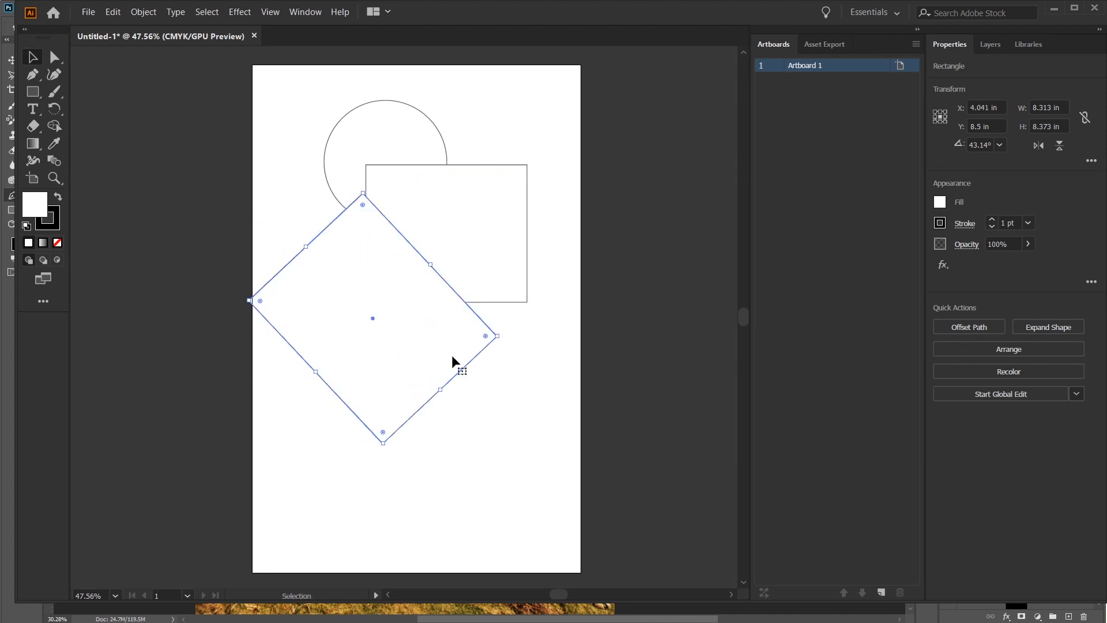
pyautogui.click(513, 461)
# Step: Duplicate the unrotated rectangle straight below itself and enlarge the copy to about 6.4 × 7.4 in
pyautogui.click(502, 266)
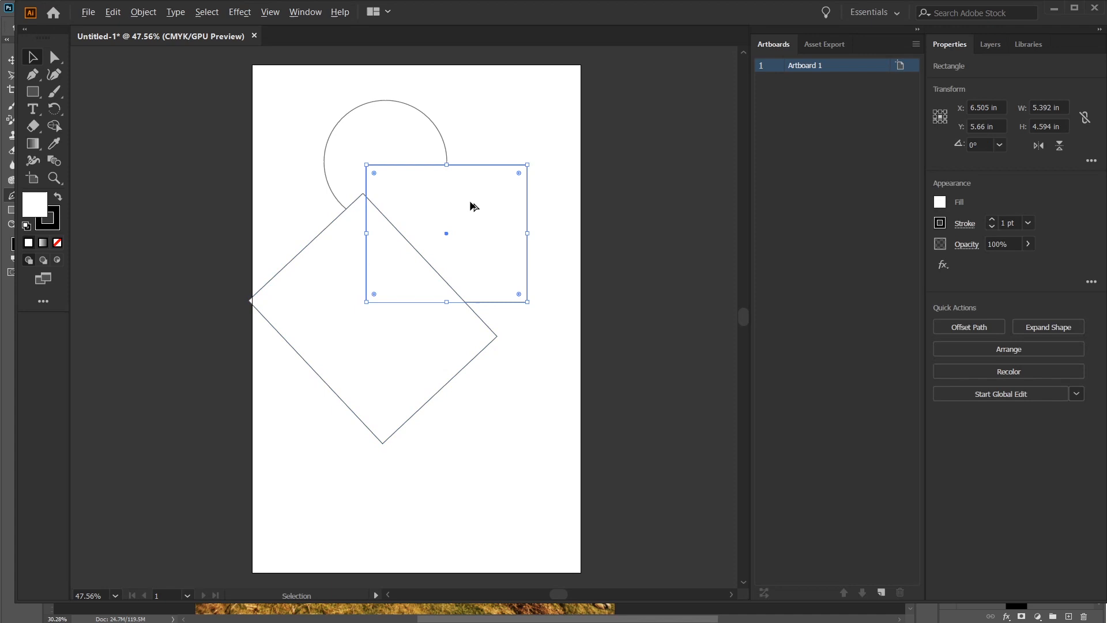
pyautogui.moveTo(475, 195); pyautogui.dragTo(476, 317)
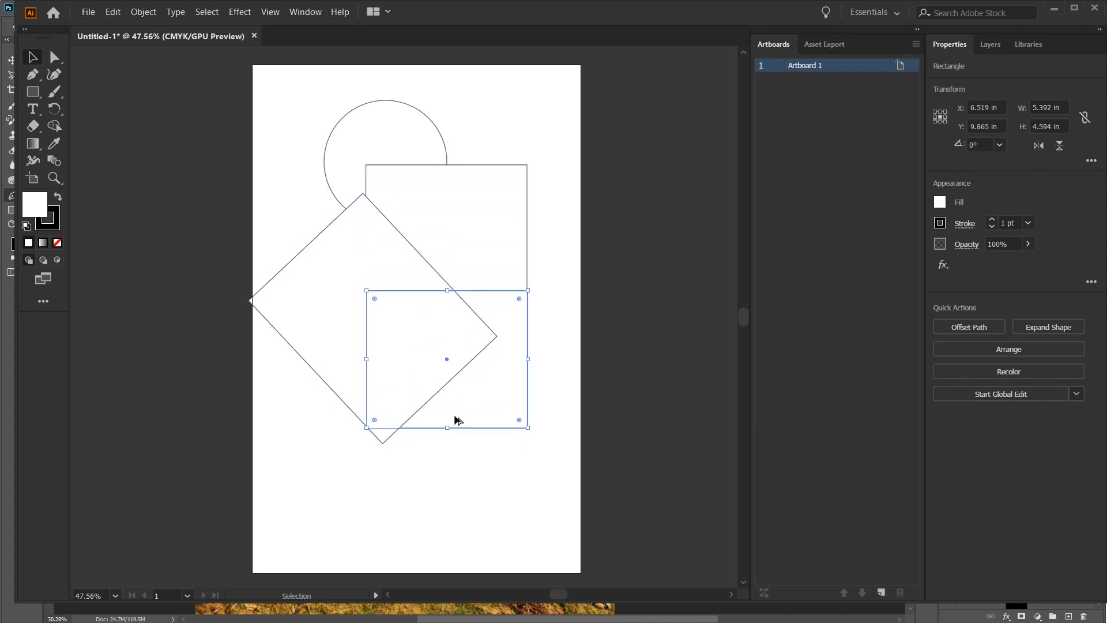
pyautogui.moveTo(447, 427); pyautogui.dragTo(446, 478)
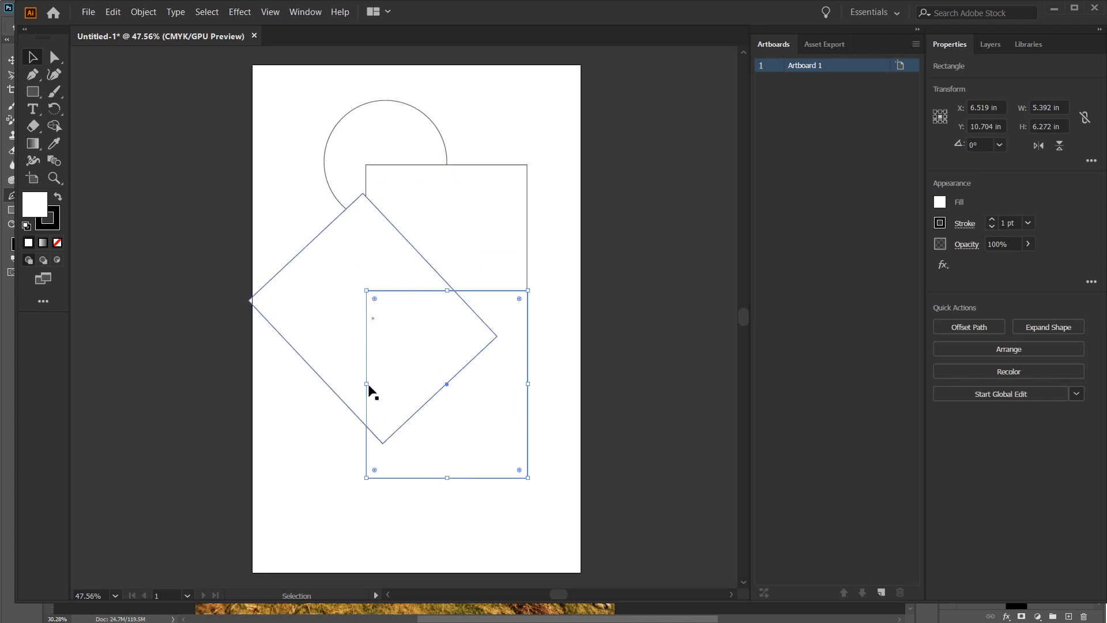
pyautogui.moveTo(367, 384); pyautogui.dragTo(337, 380)
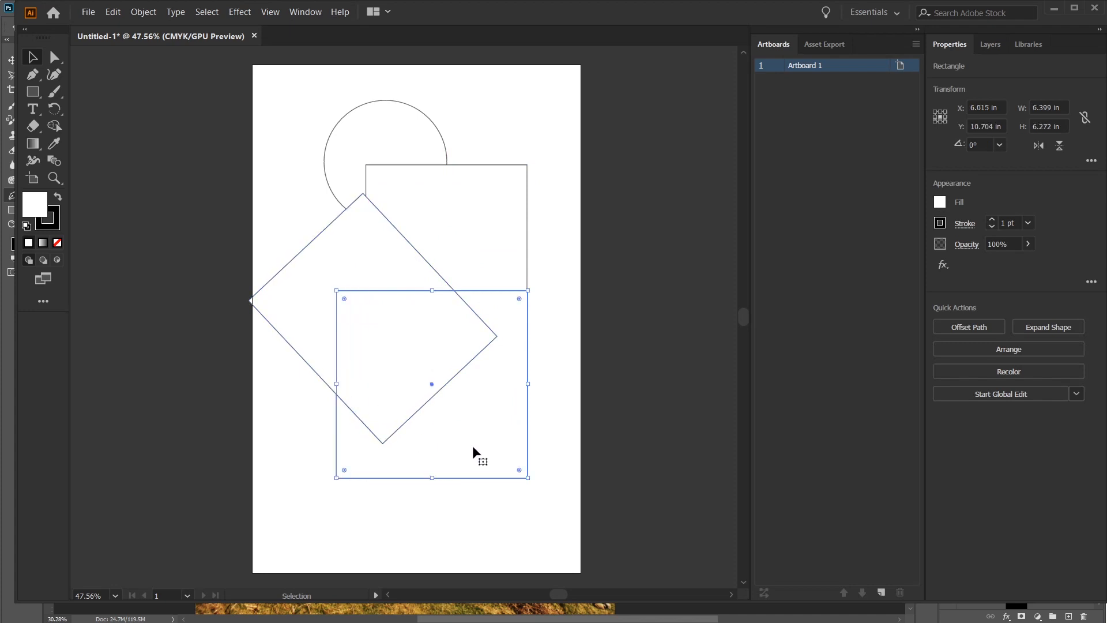
pyautogui.moveTo(433, 479); pyautogui.dragTo(432, 512)
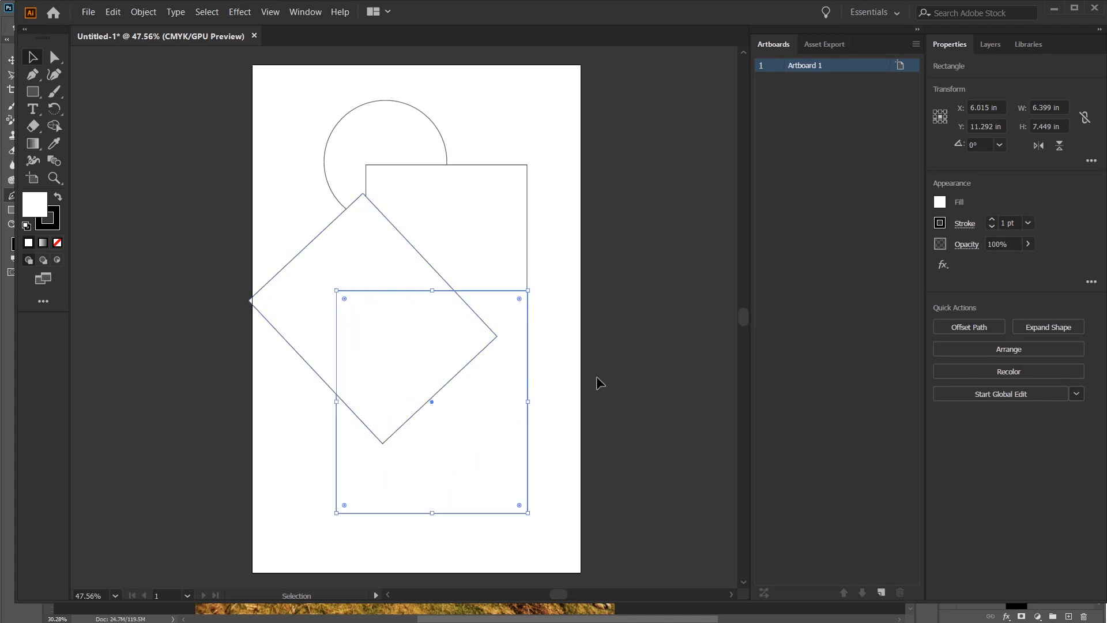
pyautogui.click(250, 136)
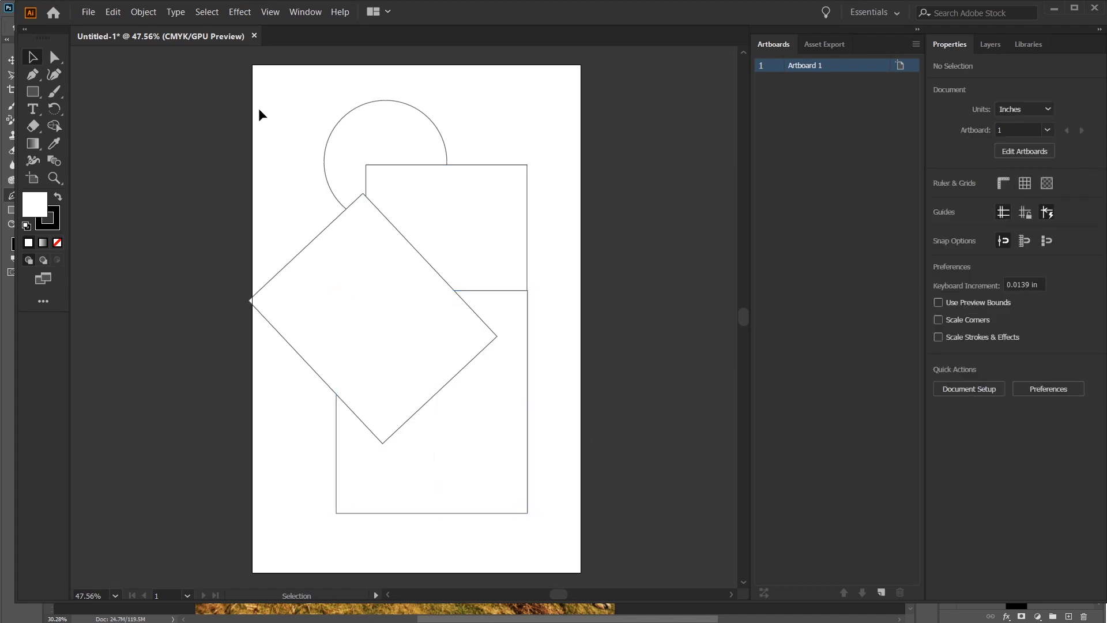
# Step: Unite the circle and the three rectangles into one shape and reposition it on the artboard
pyautogui.moveTo(182, 82); pyautogui.dragTo(588, 534)
pyautogui.moveTo(425, 365); pyautogui.dragTo(443, 369)
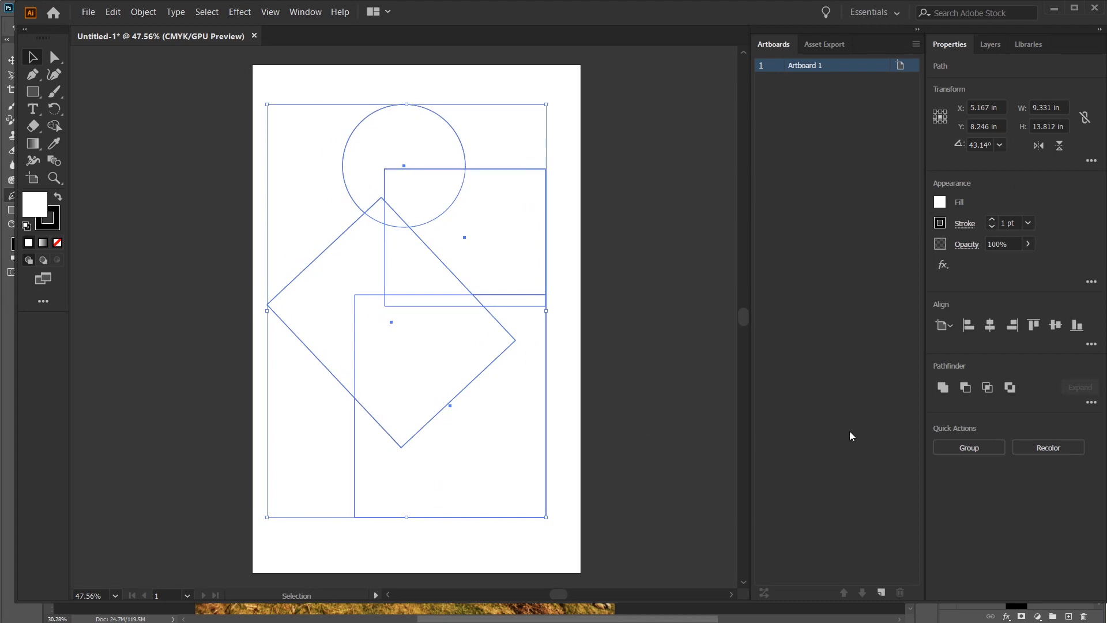
pyautogui.click(943, 387)
pyautogui.click(714, 312)
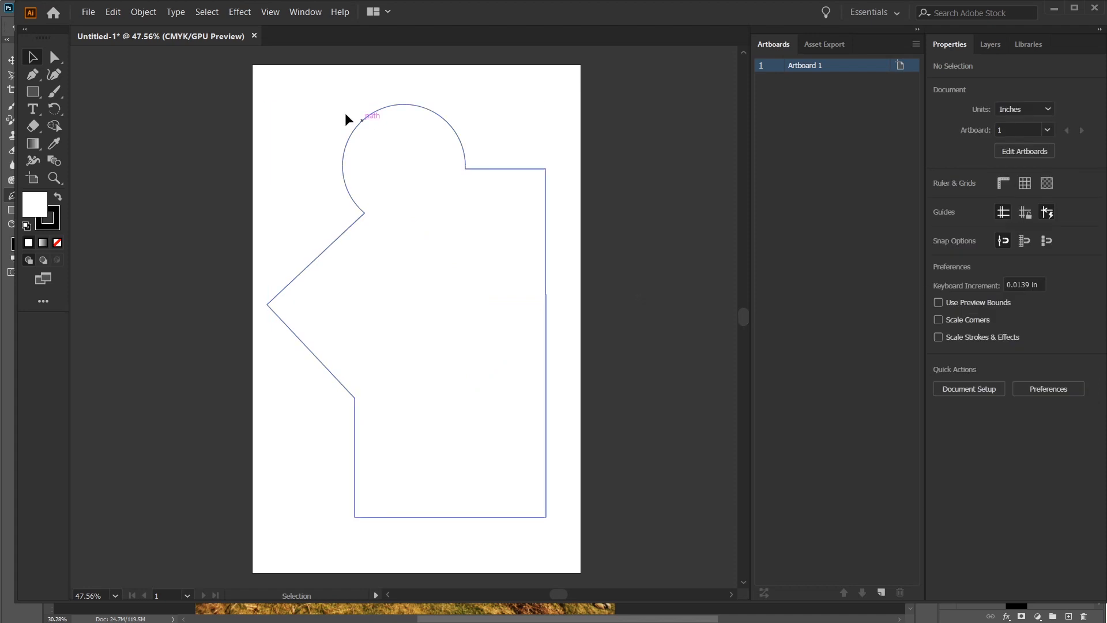
pyautogui.moveTo(354, 226); pyautogui.dragTo(357, 211)
pyautogui.click(430, 547)
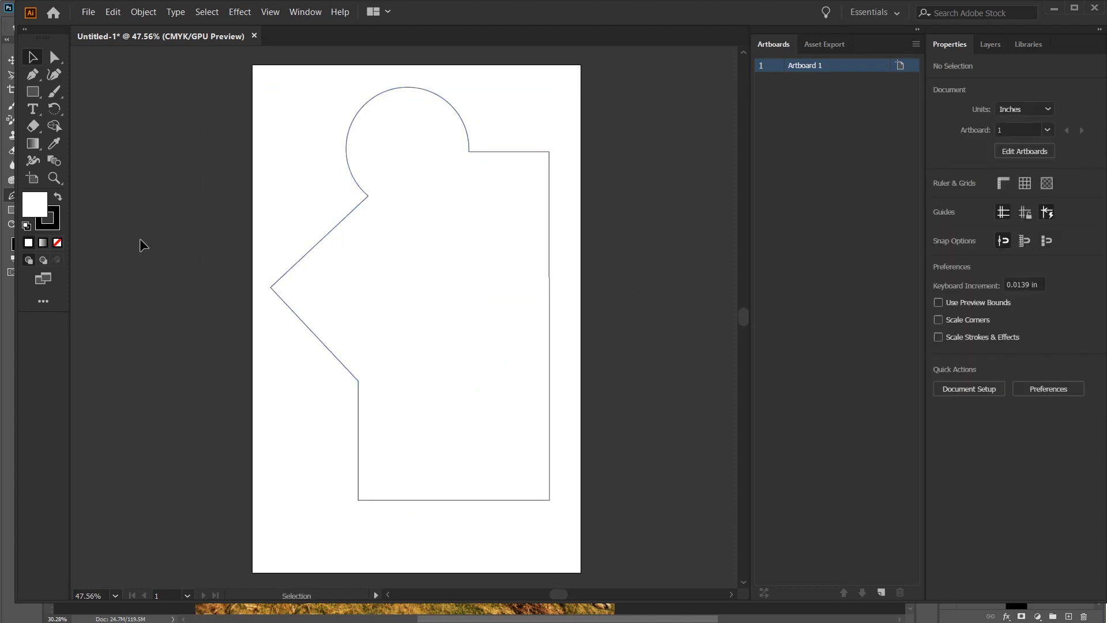
# Step: Draw a rectangle about 5.9 × 4.1 in over the united shape's lower-left corner and subtract it with Minus Front
pyautogui.click(33, 92)
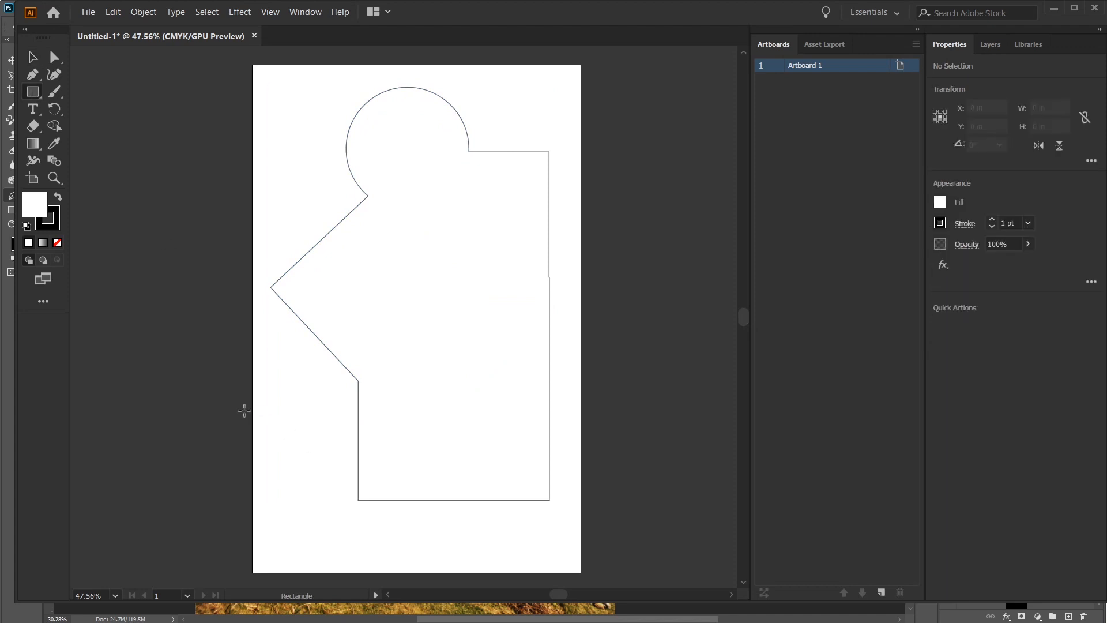
pyautogui.moveTo(270, 417)
pyautogui.mouseDown()
pyautogui.moveTo(471, 529)
pyautogui.moveTo(447, 537)
pyautogui.mouseUp()
pyautogui.press('v')
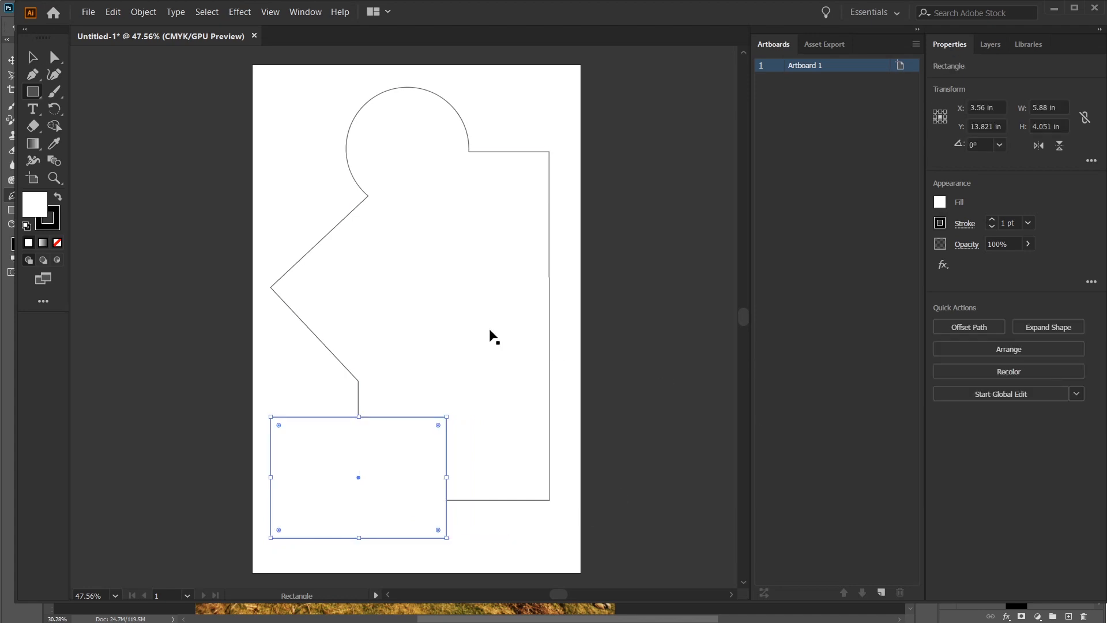
pyautogui.click(260, 338)
pyautogui.moveTo(193, 191); pyautogui.dragTo(571, 563)
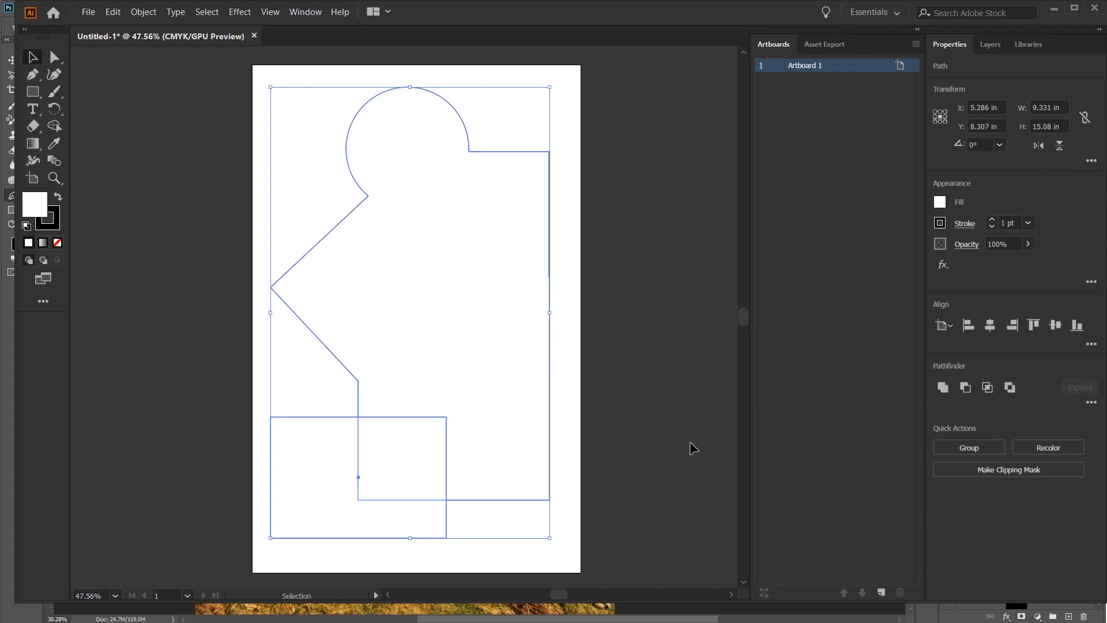
pyautogui.click(966, 391)
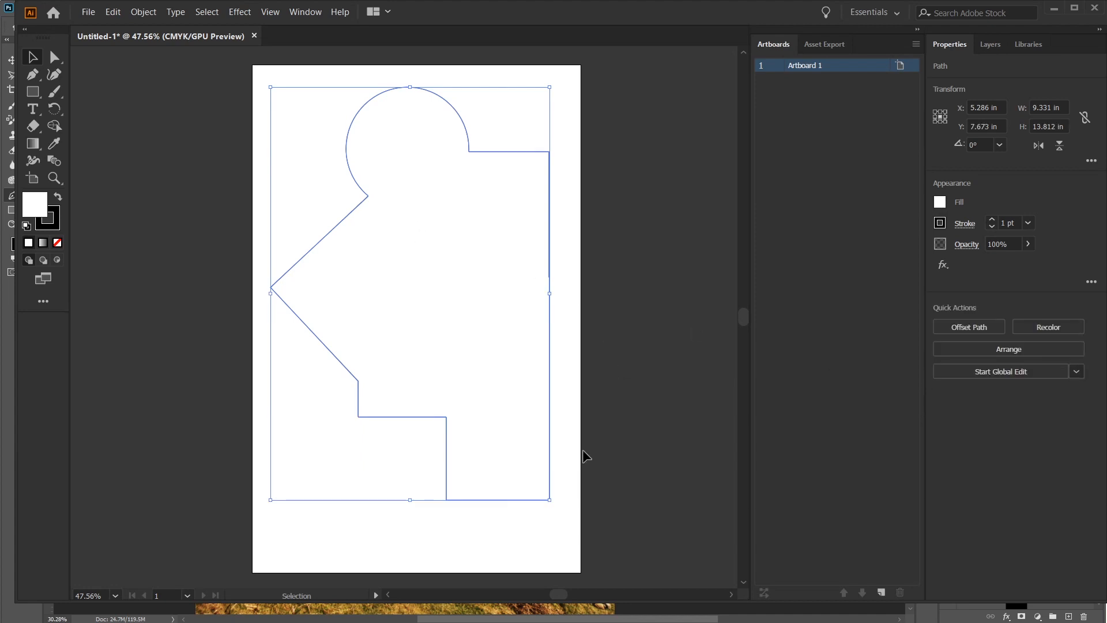
pyautogui.click(521, 533)
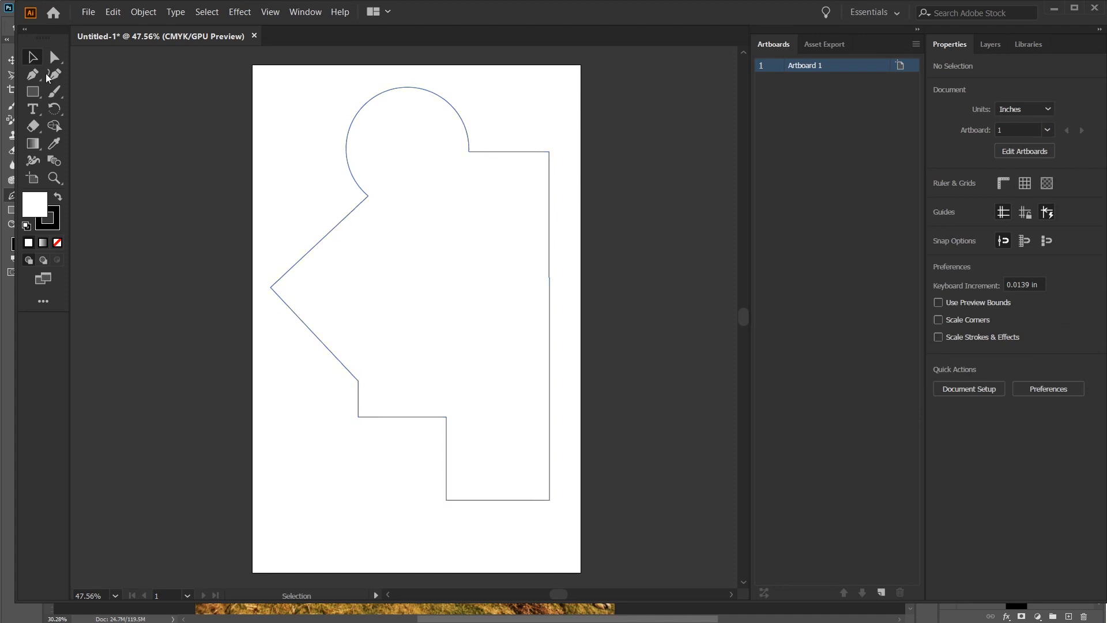
# Step: Draw a rectangle about 3.9 × 5.5 in from the circle's left edge down over the notch and unite it with the shape
pyautogui.click(29, 97)
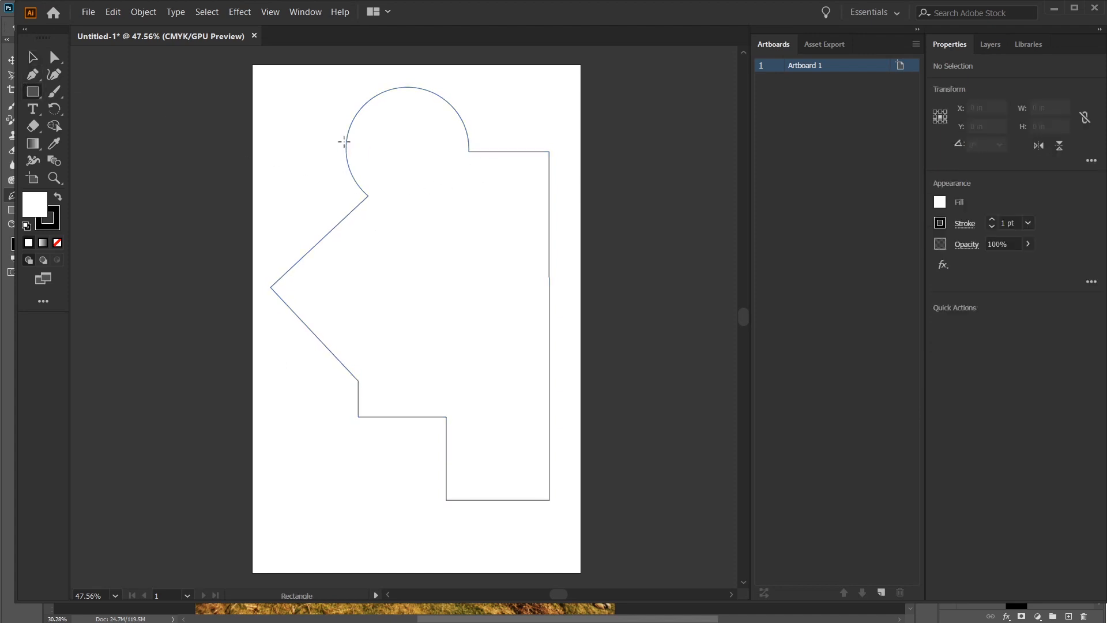
pyautogui.moveTo(347, 141); pyautogui.dragTo(462, 305)
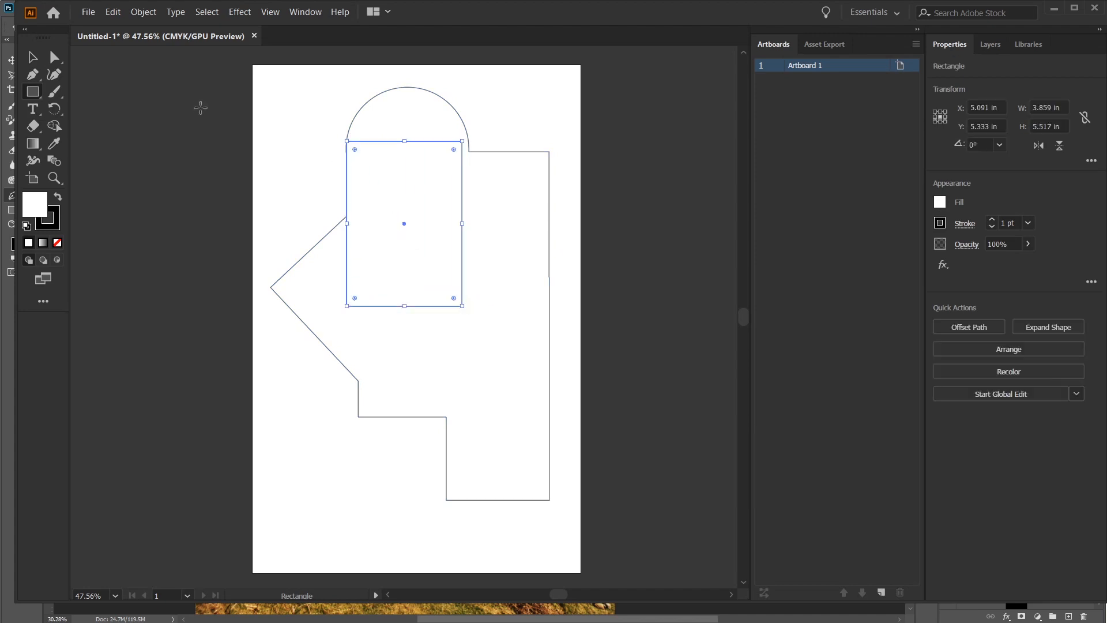
pyautogui.press('v')
pyautogui.moveTo(244, 94); pyautogui.dragTo(580, 512)
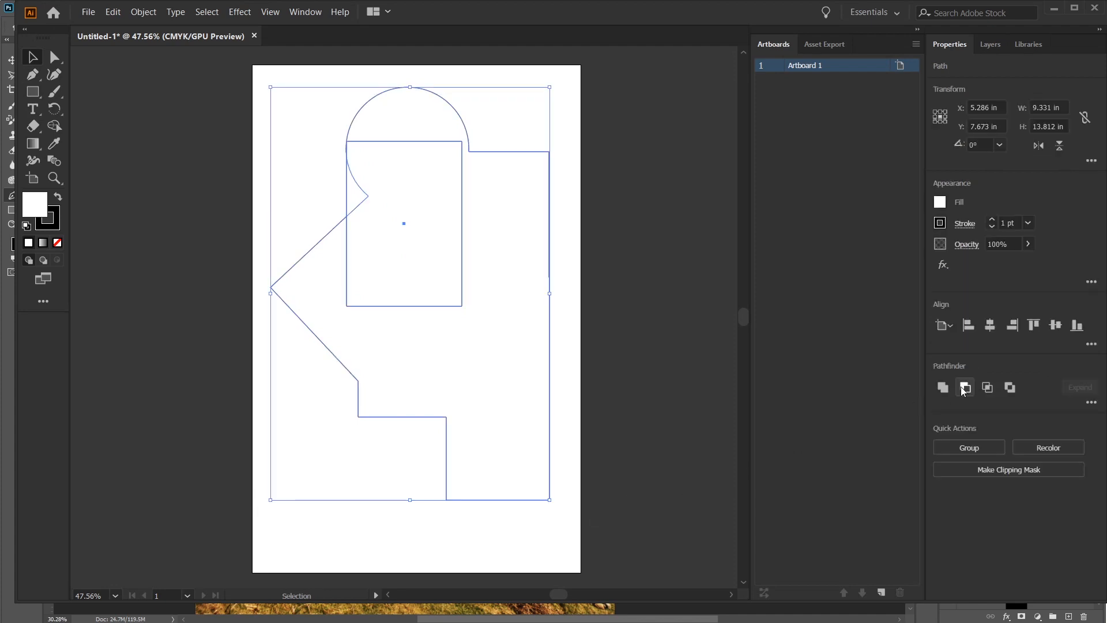
pyautogui.click(941, 388)
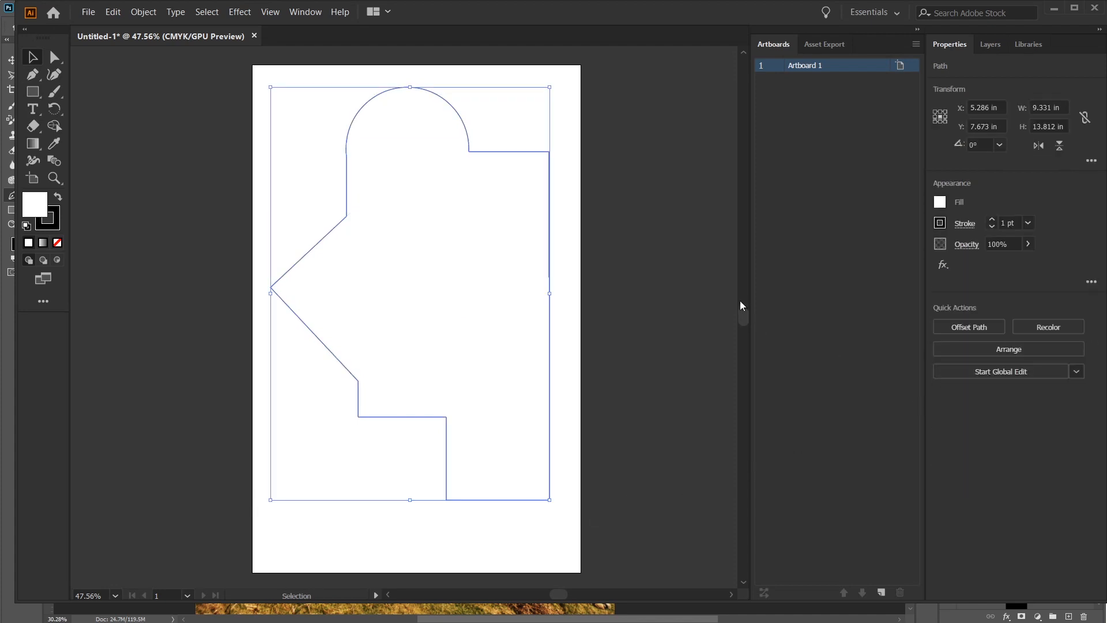
# Step: Draw another upright rectangle along the straight side below the arc's left end, align it there, and unite it with the shape
pyautogui.scroll(5, 610, 299)
pyautogui.scroll(6, 372, 473)
pyautogui.moveTo(381, 446); pyautogui.dragTo(435, 269)
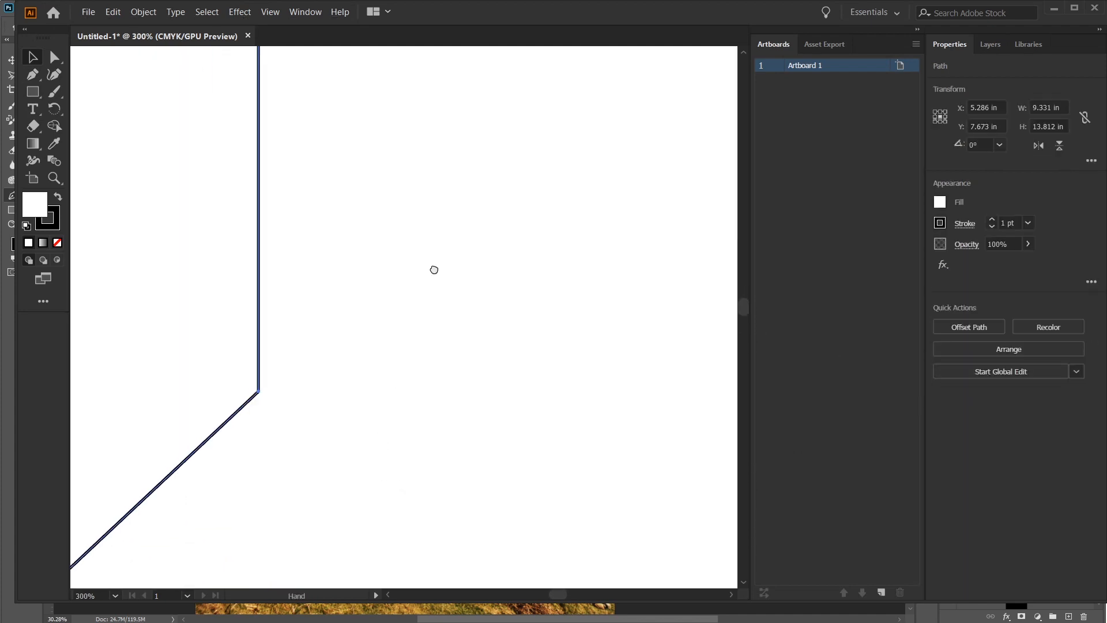
pyautogui.scroll(-7, 434, 268)
pyautogui.scroll(5, 447, 282)
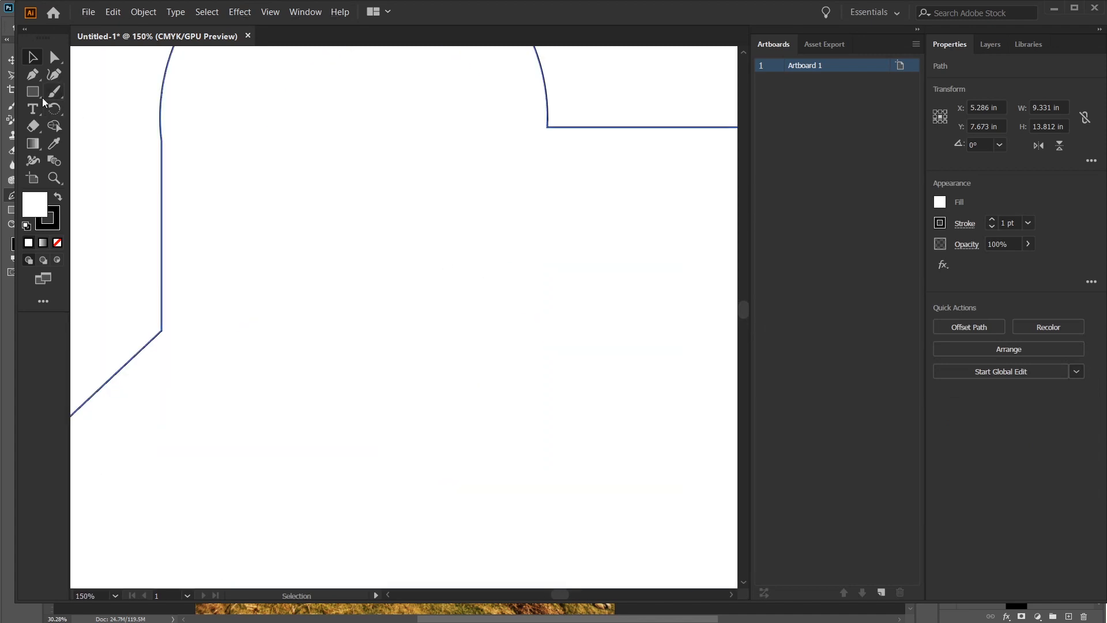
pyautogui.moveTo(321, 198); pyautogui.dragTo(395, 232)
pyautogui.moveTo(257, 145); pyautogui.dragTo(523, 528)
pyautogui.press('v')
pyautogui.moveTo(464, 396); pyautogui.dragTo(462, 418)
pyautogui.click(620, 412)
pyautogui.keyDown('shift'); pyautogui.click(448, 387); pyautogui.keyUp('shift')
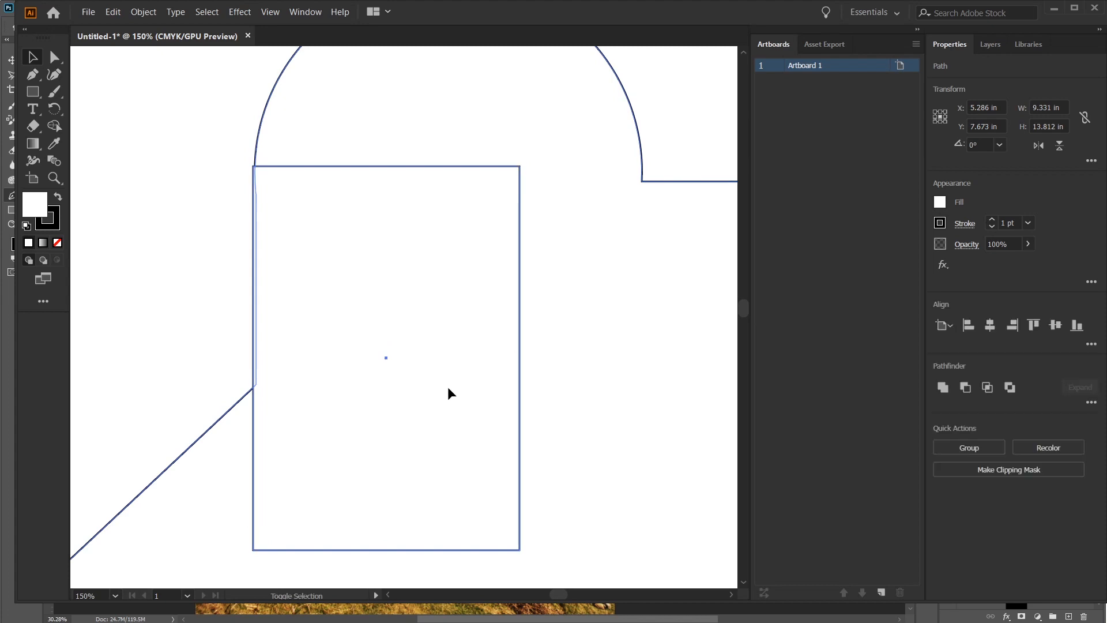
pyautogui.click(940, 389)
# Step: Examine the join between the arc and the straight left side up close, review the whole outline, and deselect the shape
pyautogui.scroll(2, 233, 170)
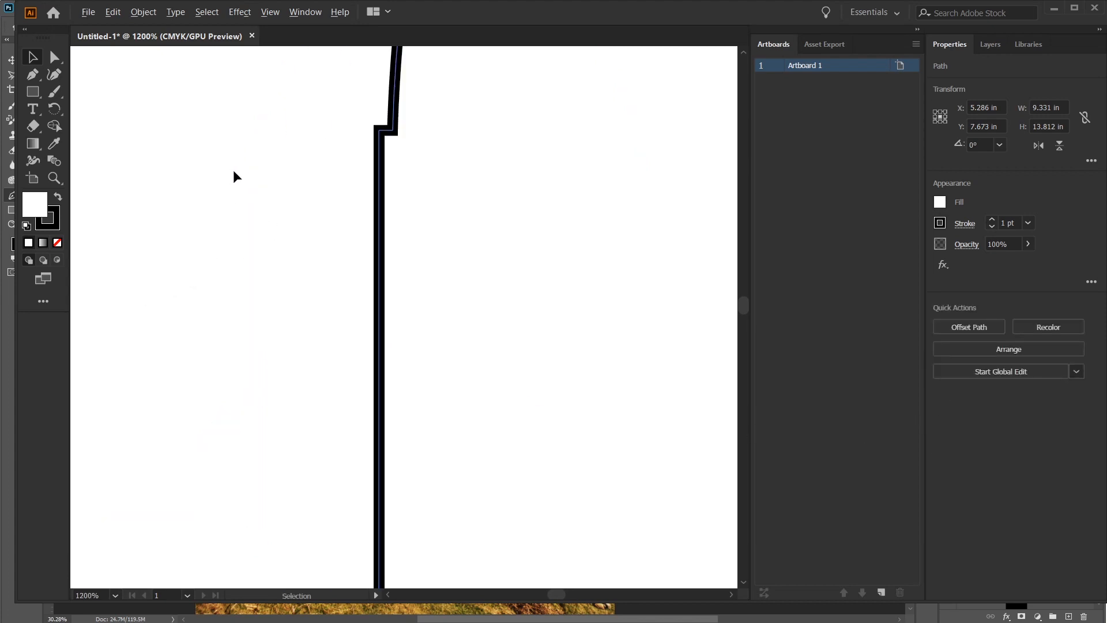
pyautogui.scroll(-6, 234, 170)
pyautogui.scroll(3, 242, 187)
pyautogui.scroll(-3, 321, 198)
pyautogui.moveTo(321, 235); pyautogui.dragTo(392, 314)
pyautogui.scroll(3, 393, 315)
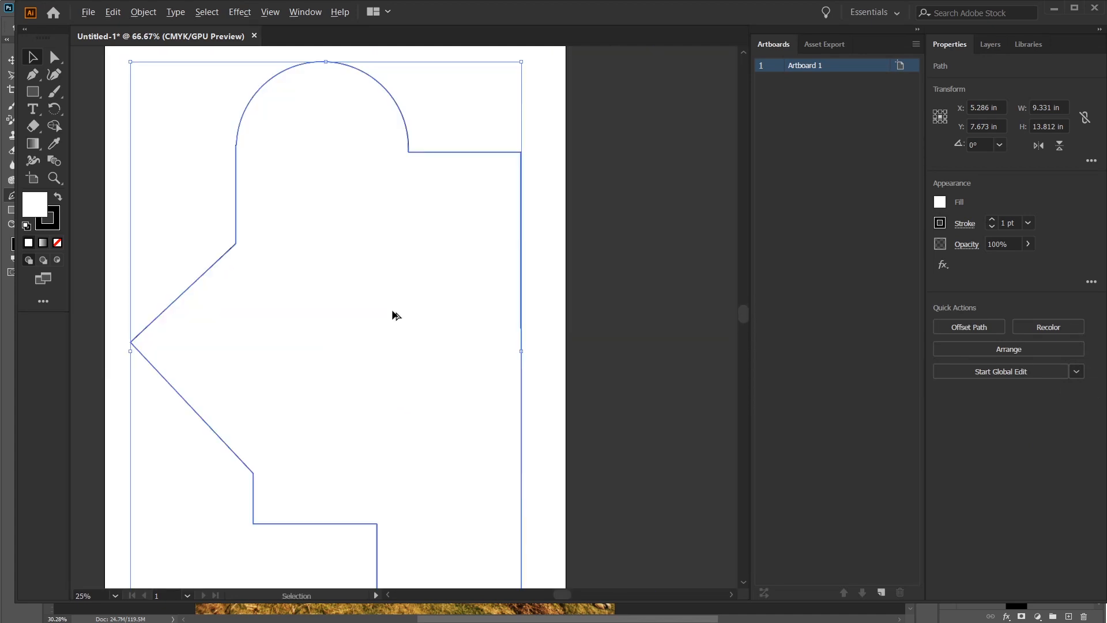
pyautogui.scroll(-1, 392, 314)
pyautogui.click(536, 287)
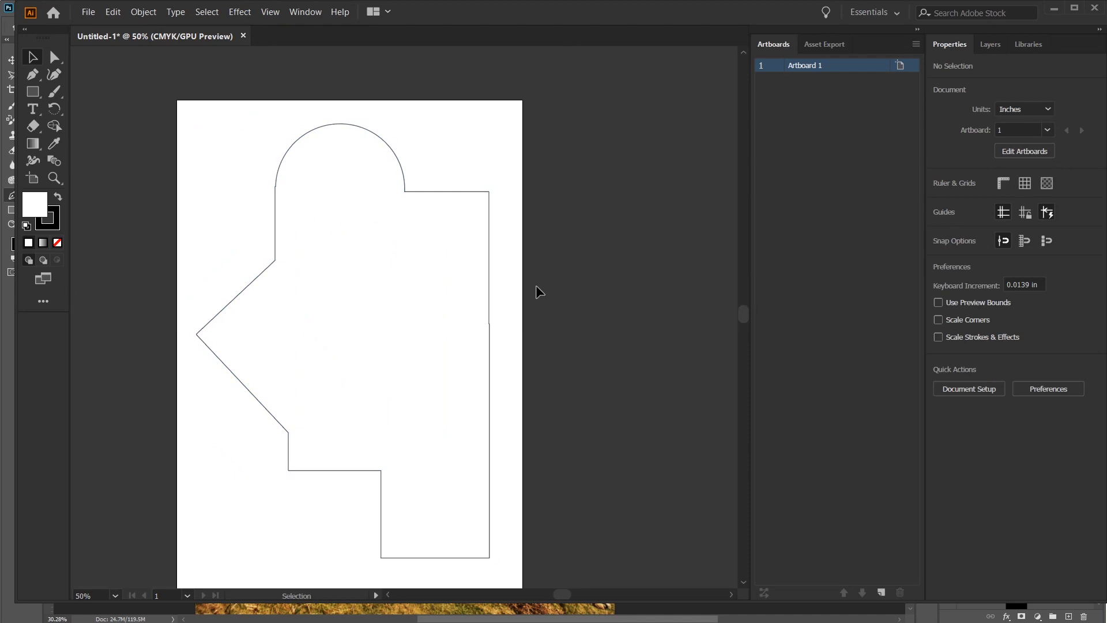
# Step: Copy the finished united shape to the clipboard and switch to the landscape composite in Photoshop
pyautogui.click(276, 238)
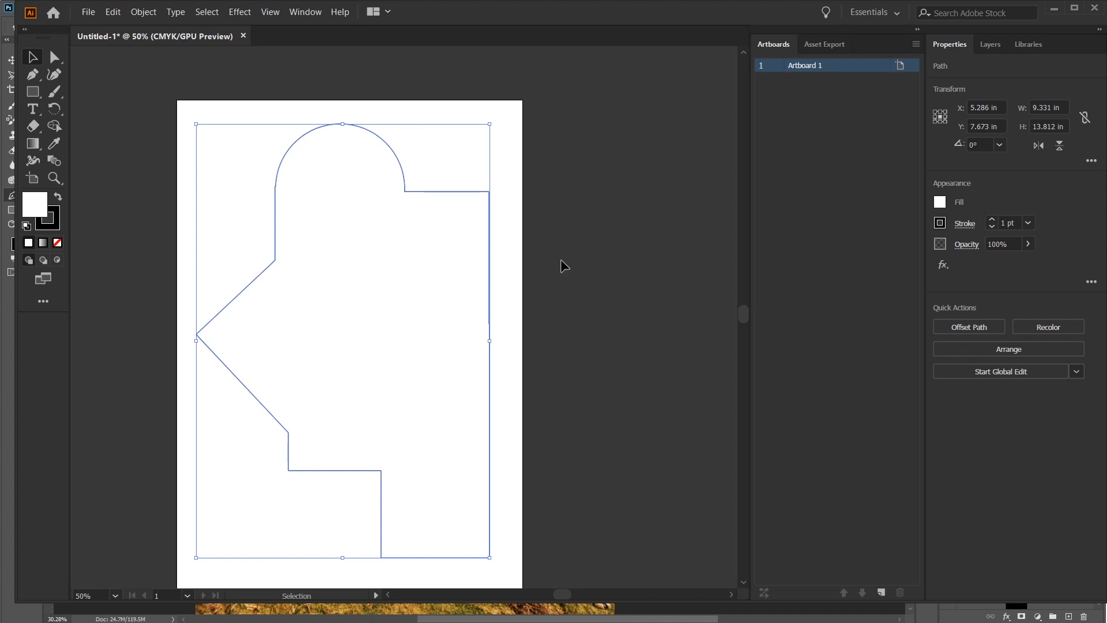
pyautogui.click(113, 13)
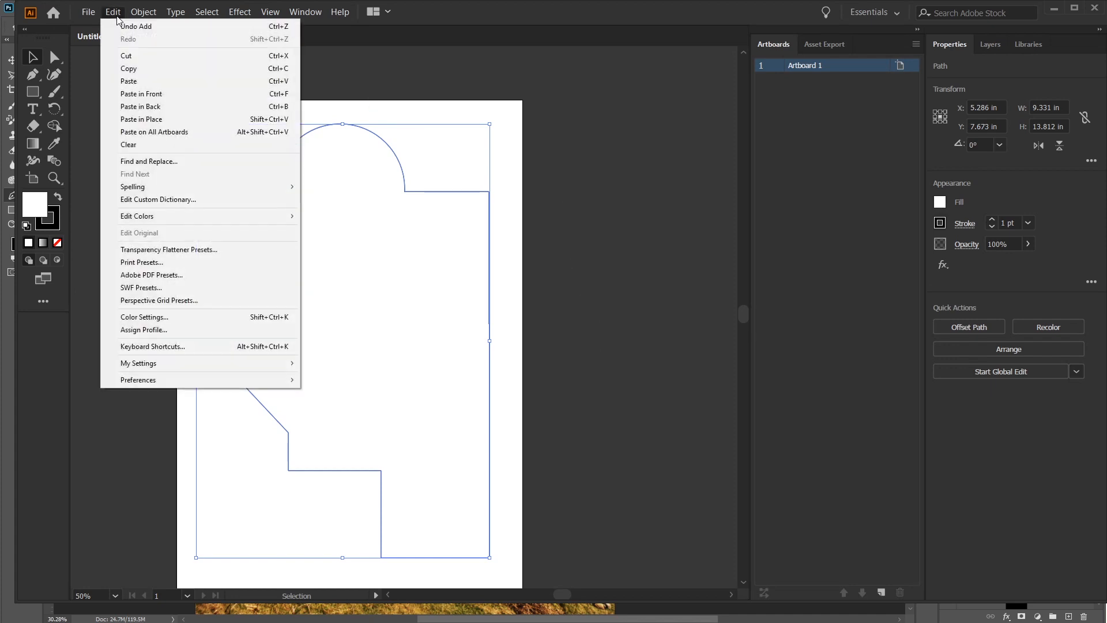
pyautogui.click(137, 69)
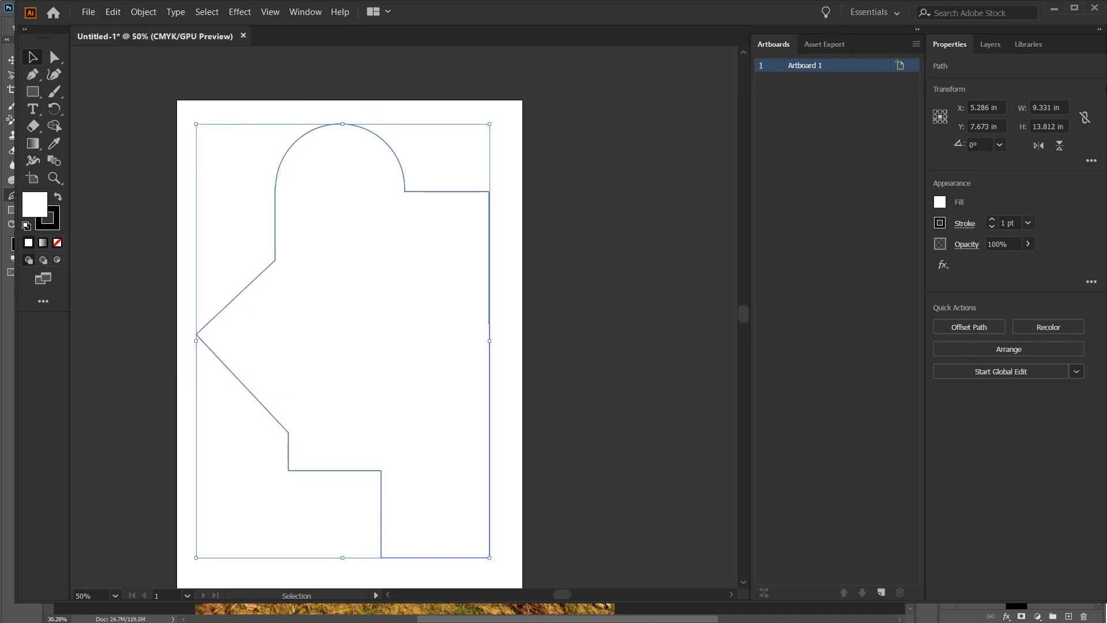
pyautogui.hotkey('alt', 'Tab')
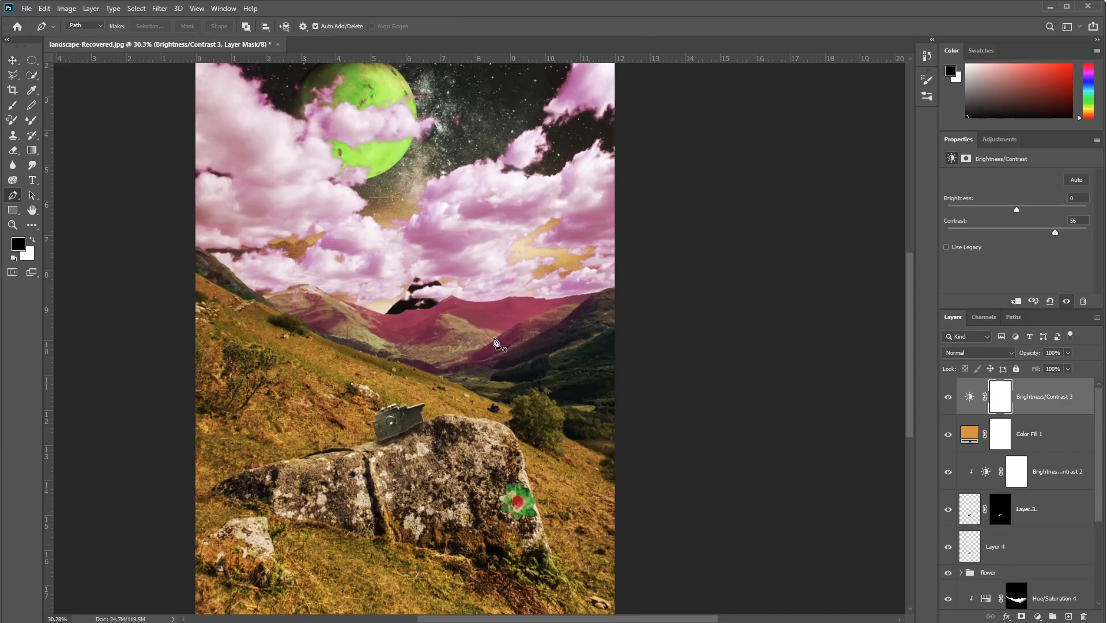
# Step: Create a new path in the landscape document and paste the copied shape into it as a Path
pyautogui.click(1019, 317)
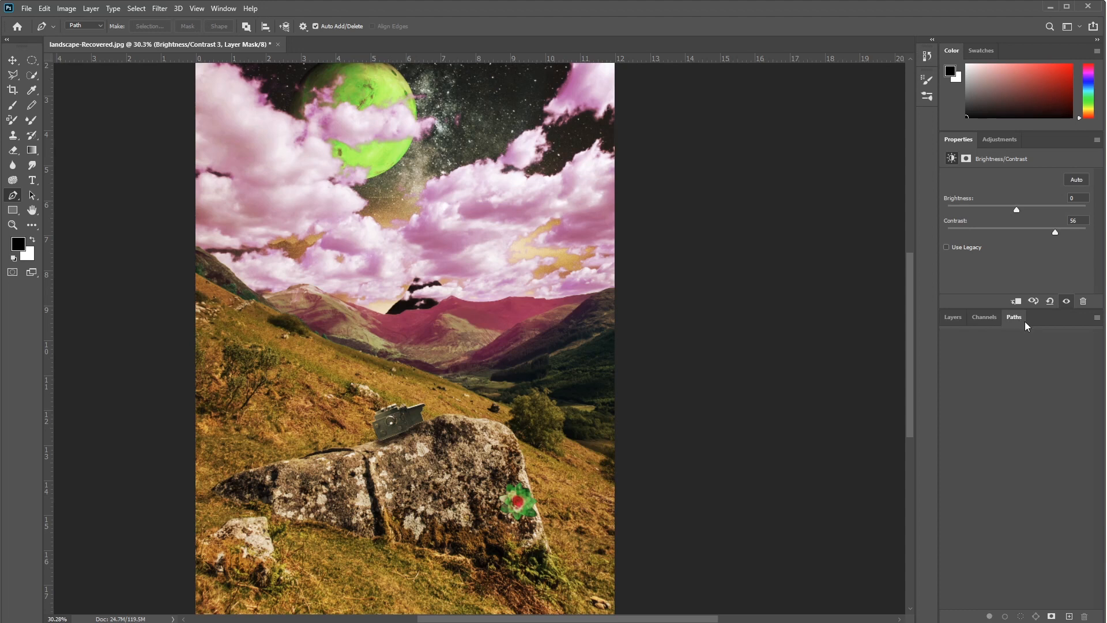
pyautogui.click(225, 8)
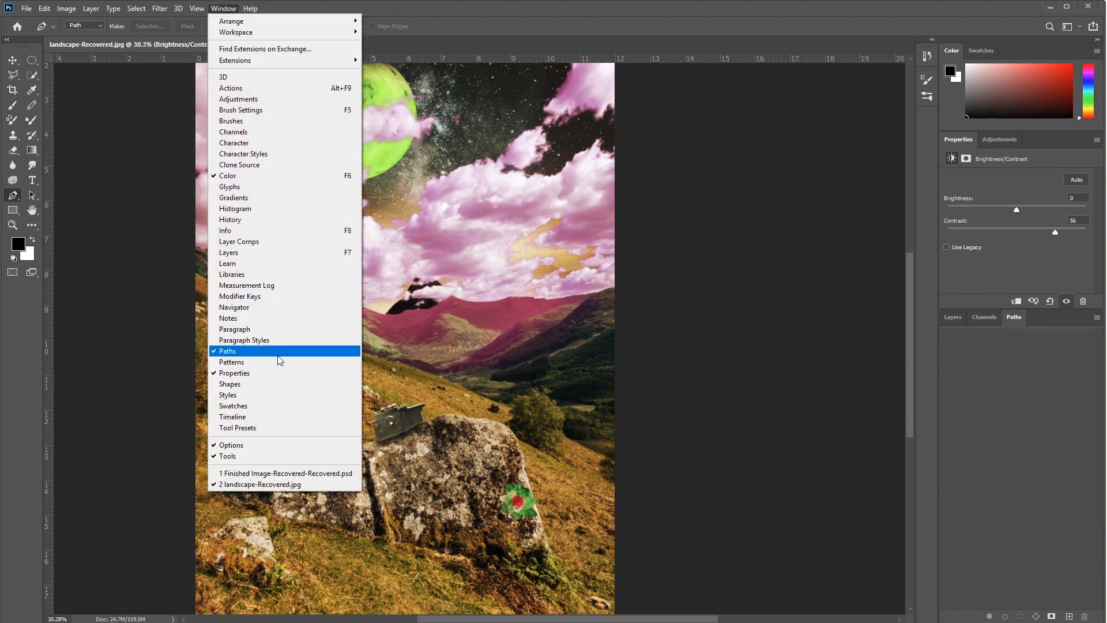
pyautogui.click(1056, 365)
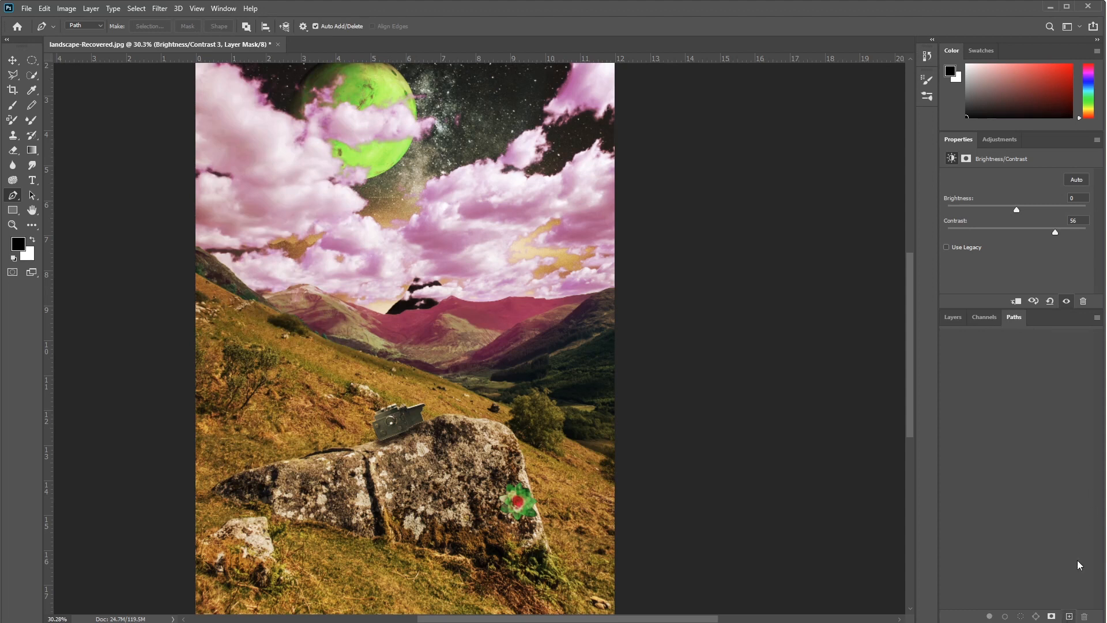
pyautogui.click(1068, 616)
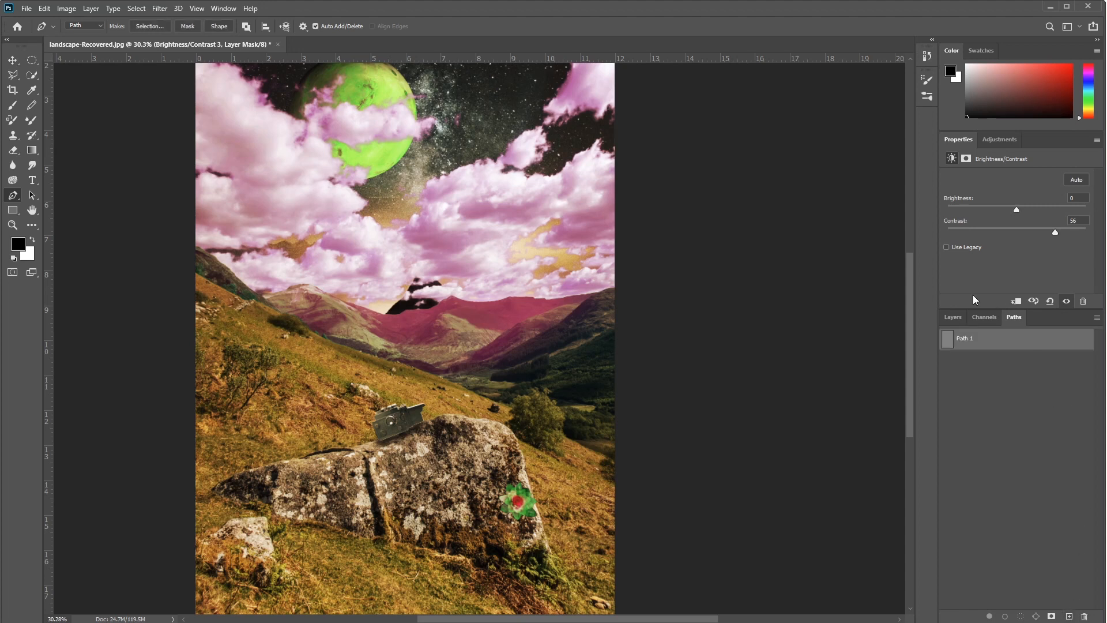
pyautogui.hotkey('ctrl', 'v')
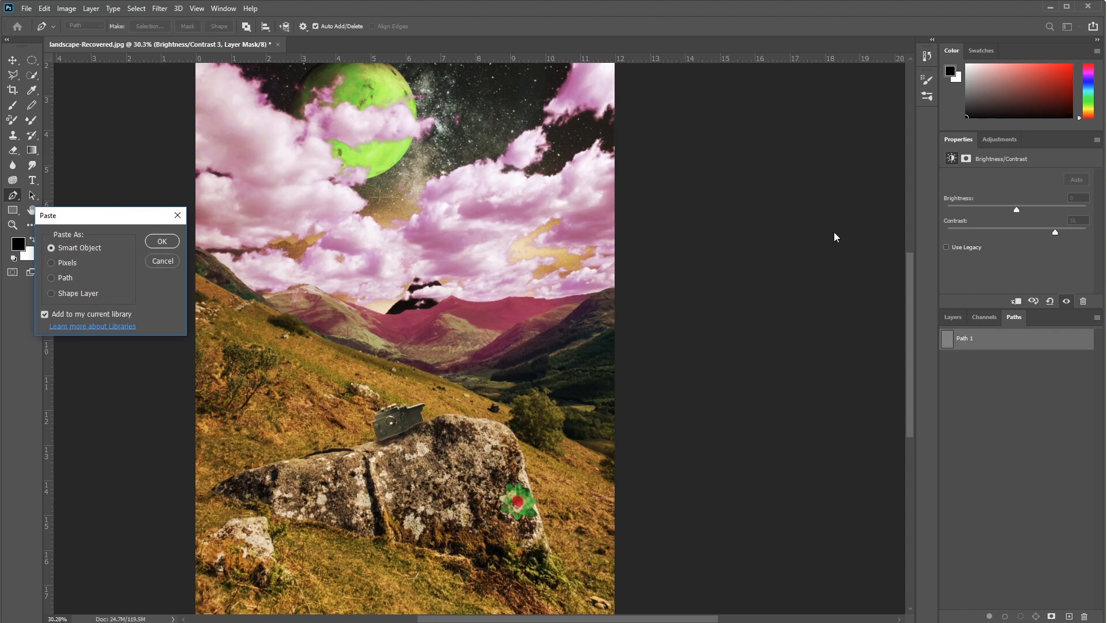
pyautogui.moveTo(99, 221); pyautogui.dragTo(455, 213)
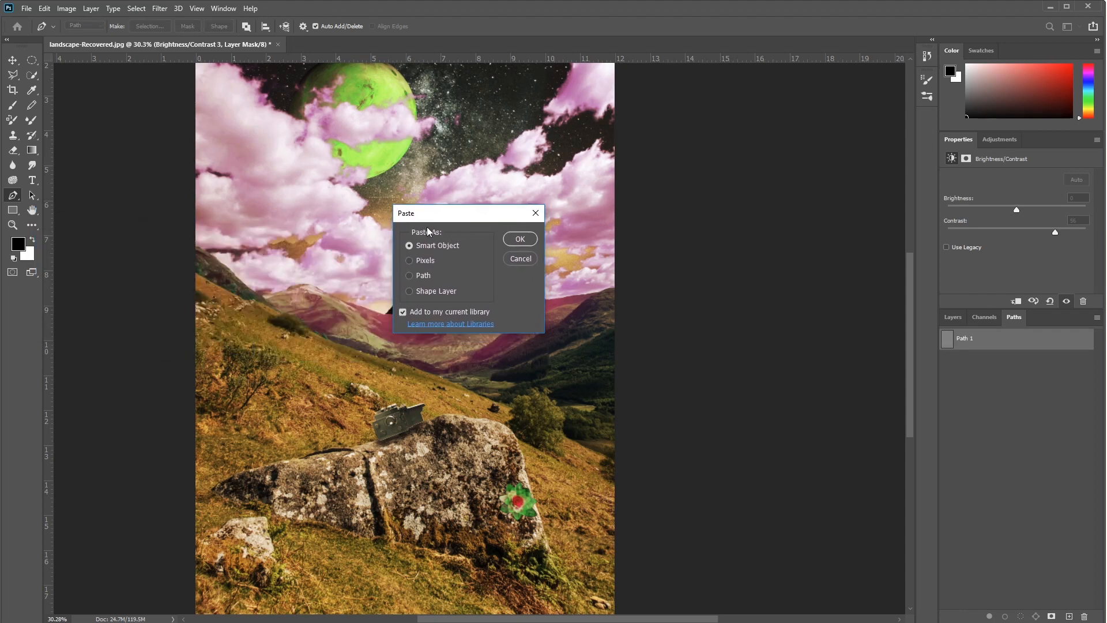
pyautogui.click(416, 276)
pyautogui.click(520, 238)
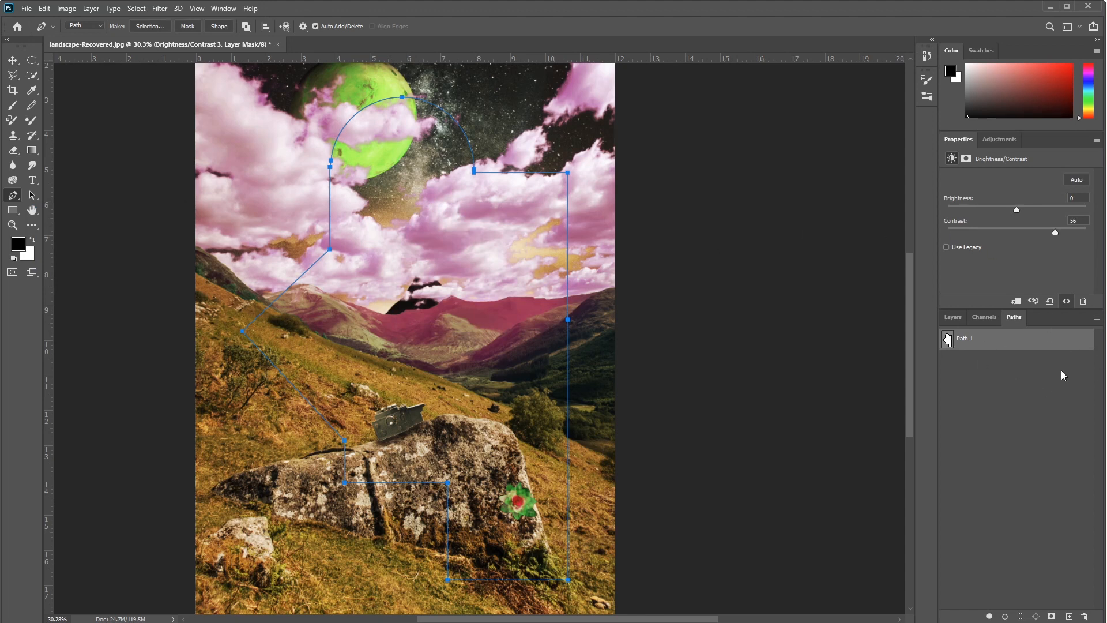
# Step: Move the whole pasted path slightly up and to the left with the Path Selection tool
pyautogui.press('v')
pyautogui.click(566, 322)
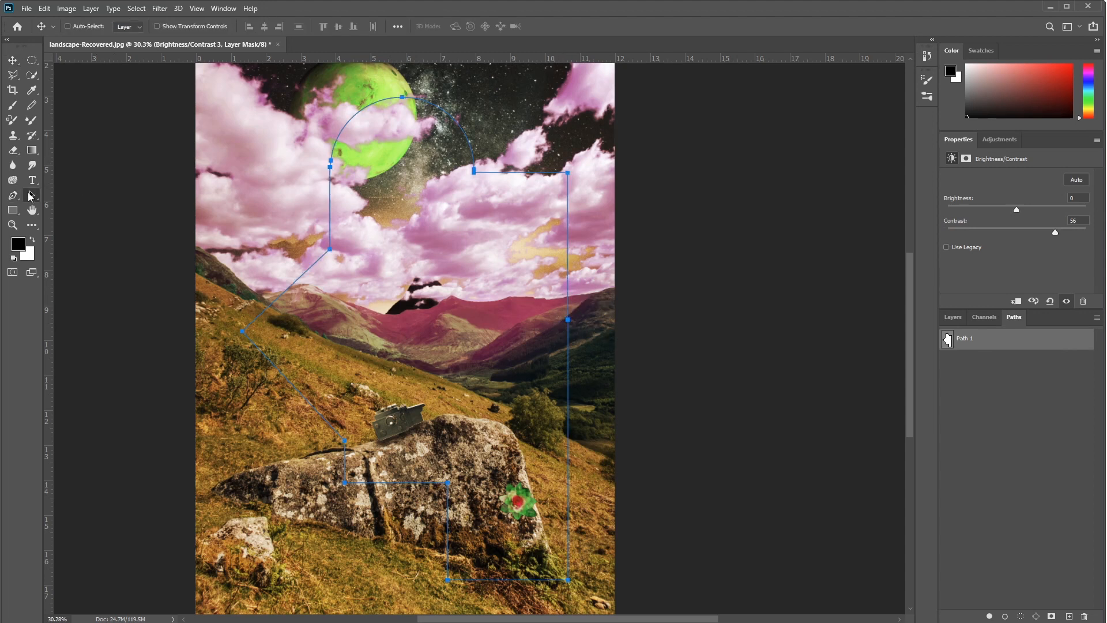
pyautogui.click(31, 196)
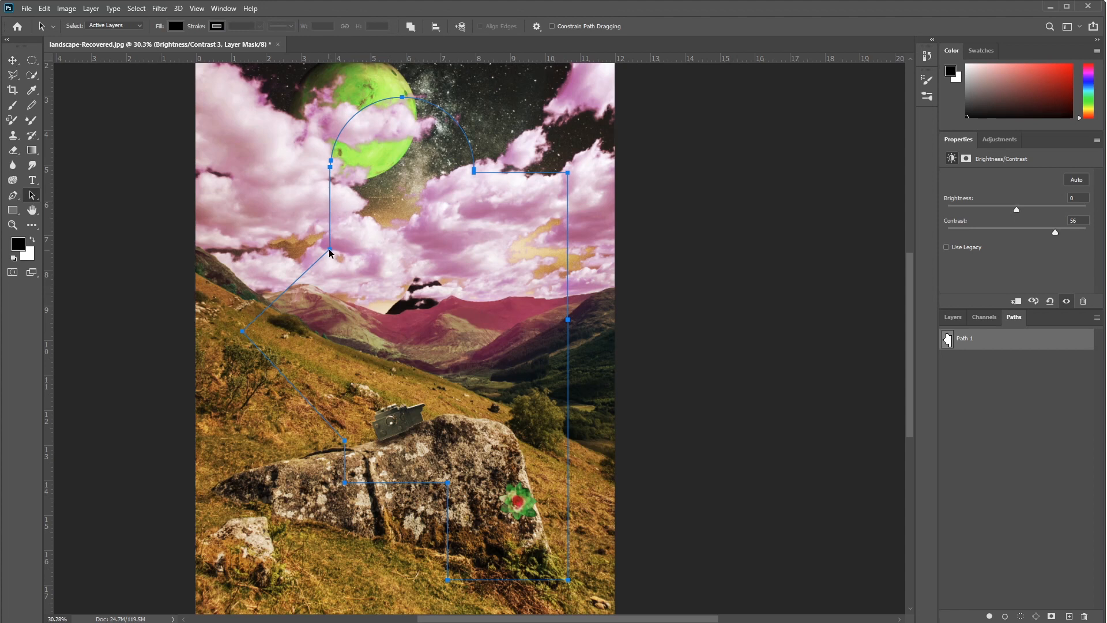
pyautogui.moveTo(332, 254); pyautogui.dragTo(315, 248)
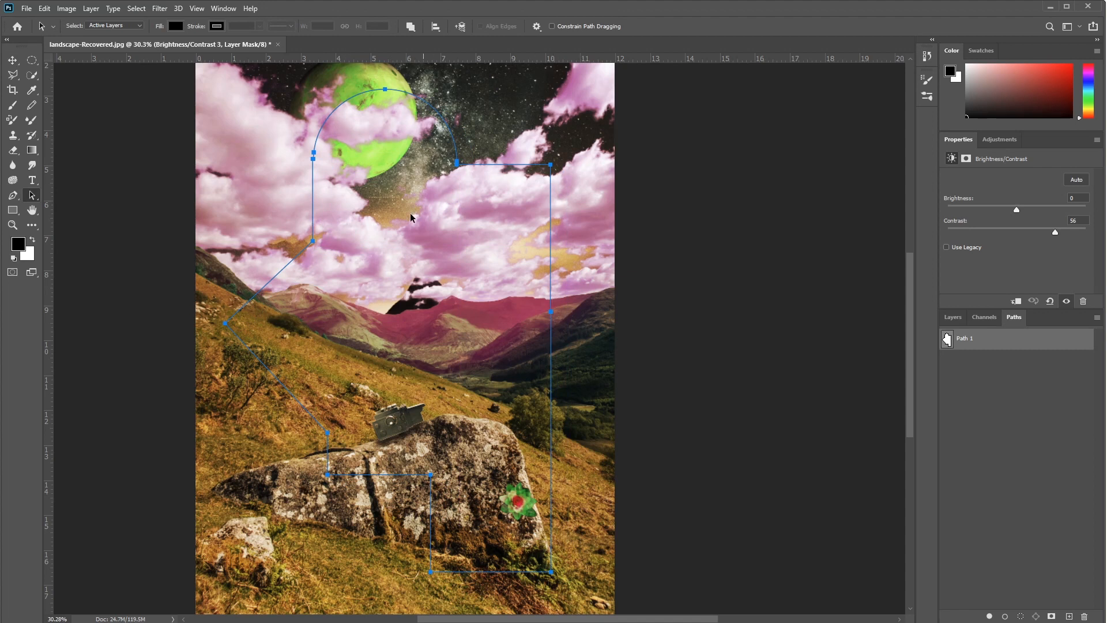
# Step: Free-transform the path to about 115.5% width and 118.9% height so that it nearly fills the image, and apply the transformation
pyautogui.rightClick(310, 241)
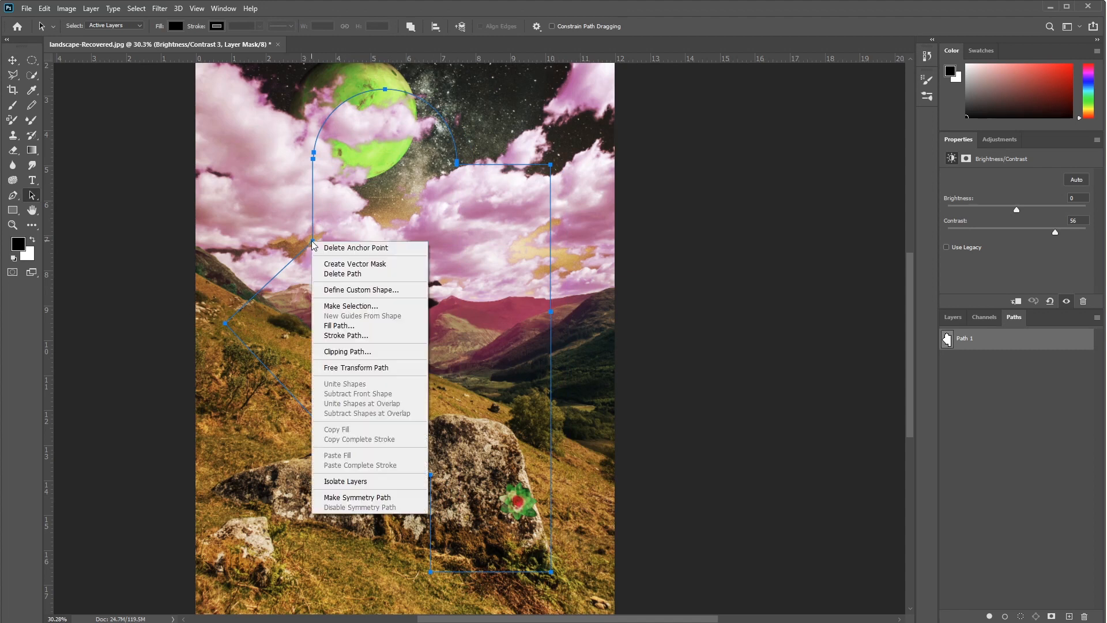
pyautogui.click(373, 369)
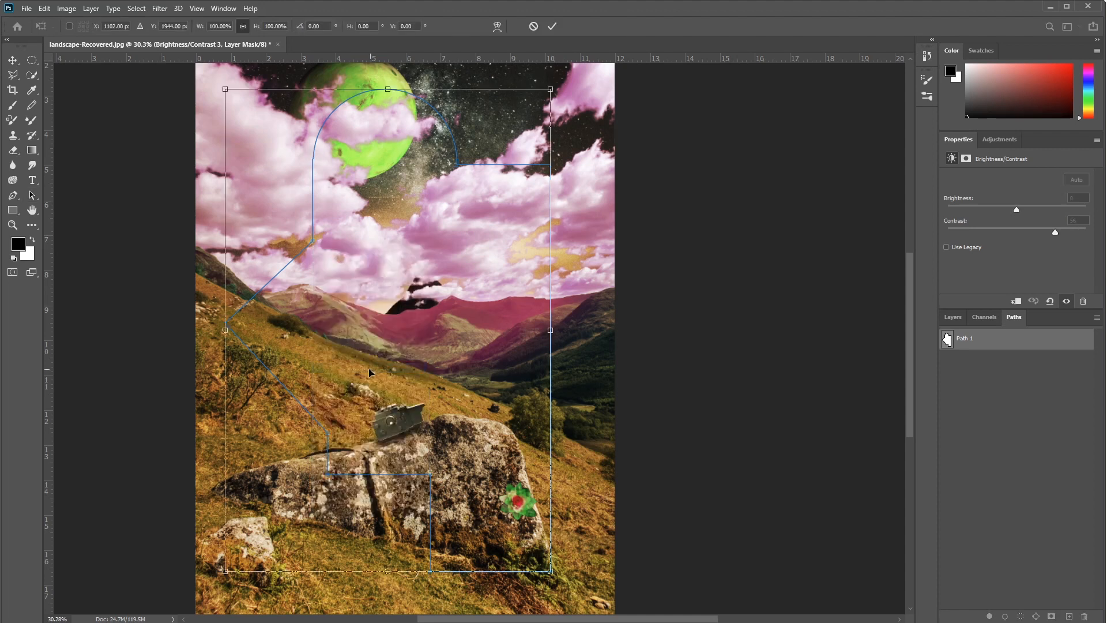
pyautogui.moveTo(225, 570); pyautogui.dragTo(212, 590)
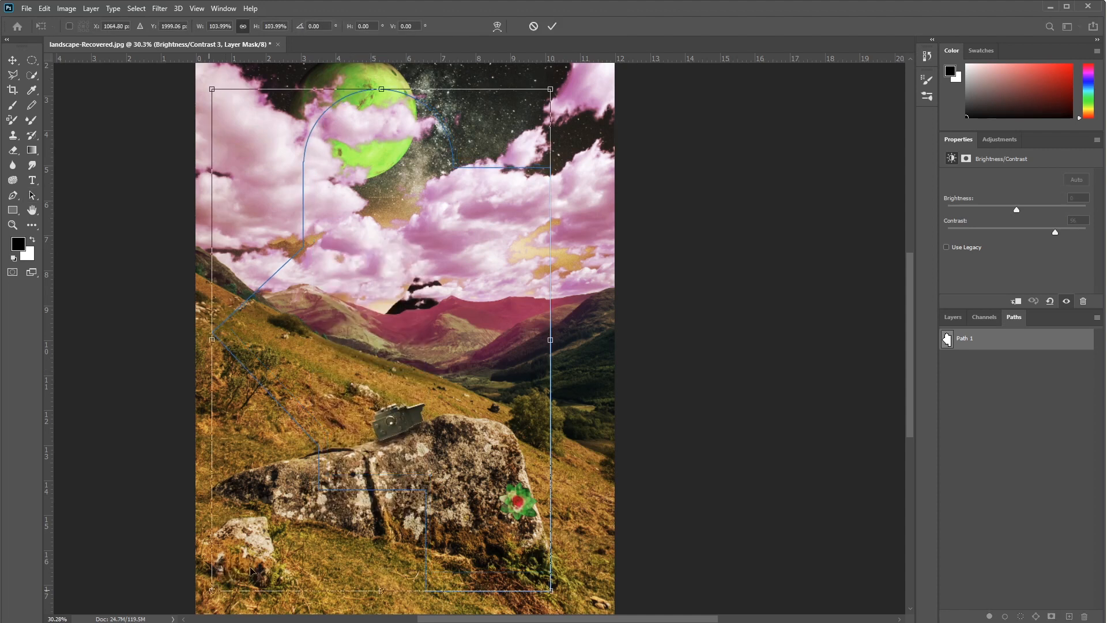
pyautogui.moveTo(550, 339)
pyautogui.mouseDown()
pyautogui.moveTo(575, 340)
pyautogui.moveTo(562, 340)
pyautogui.mouseUp()
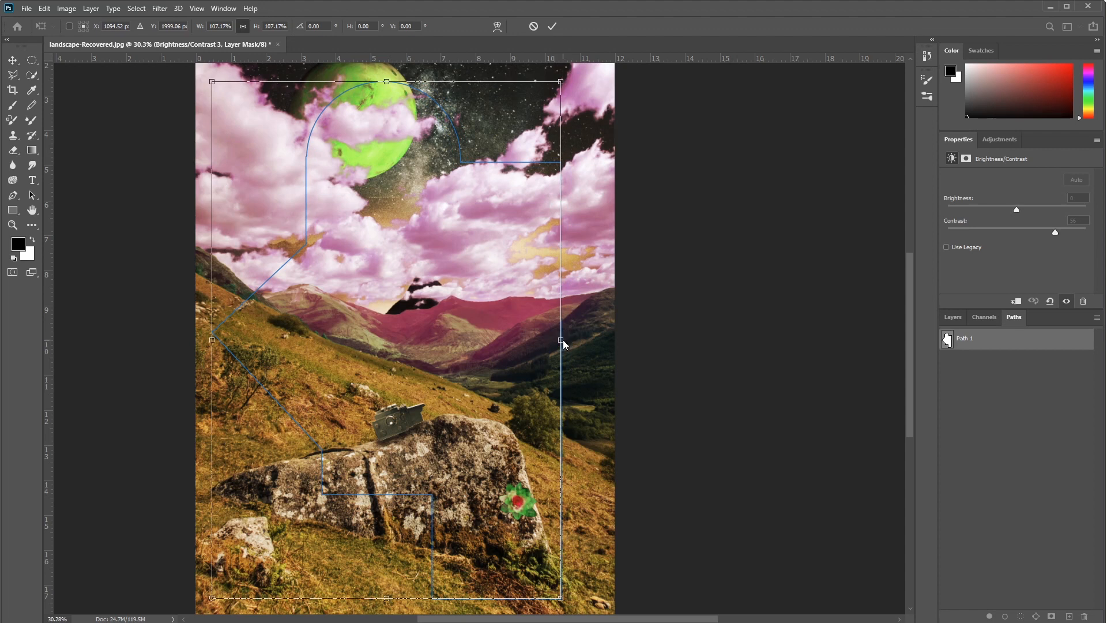
pyautogui.moveTo(560, 340); pyautogui.dragTo(587, 340)
pyautogui.moveTo(399, 83); pyautogui.dragTo(400, 71)
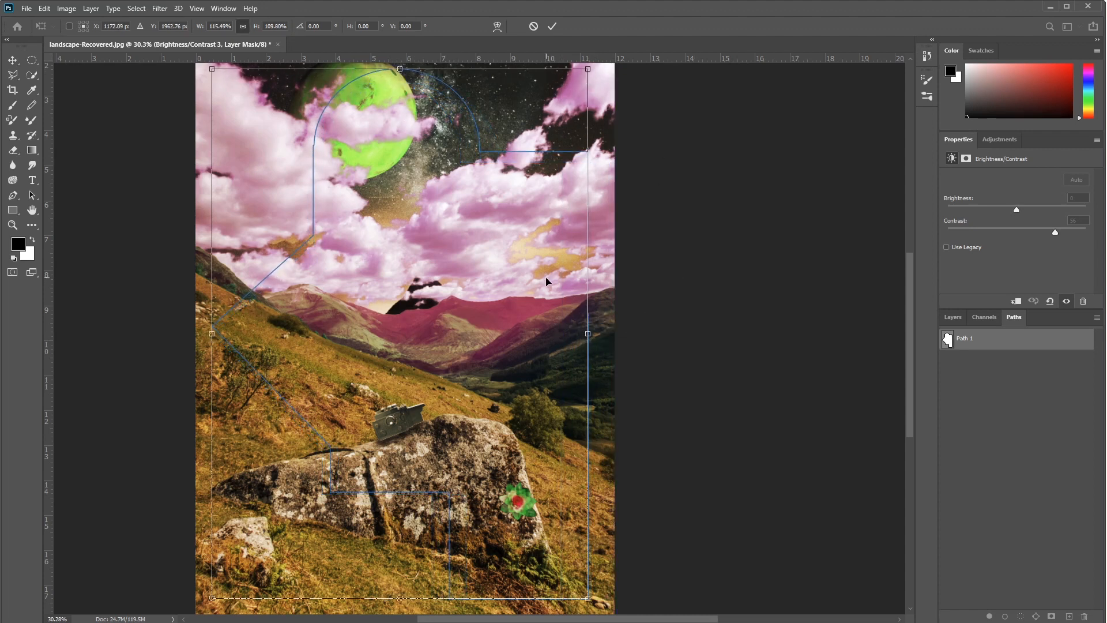
pyautogui.moveTo(520, 153); pyautogui.dragTo(518, 149)
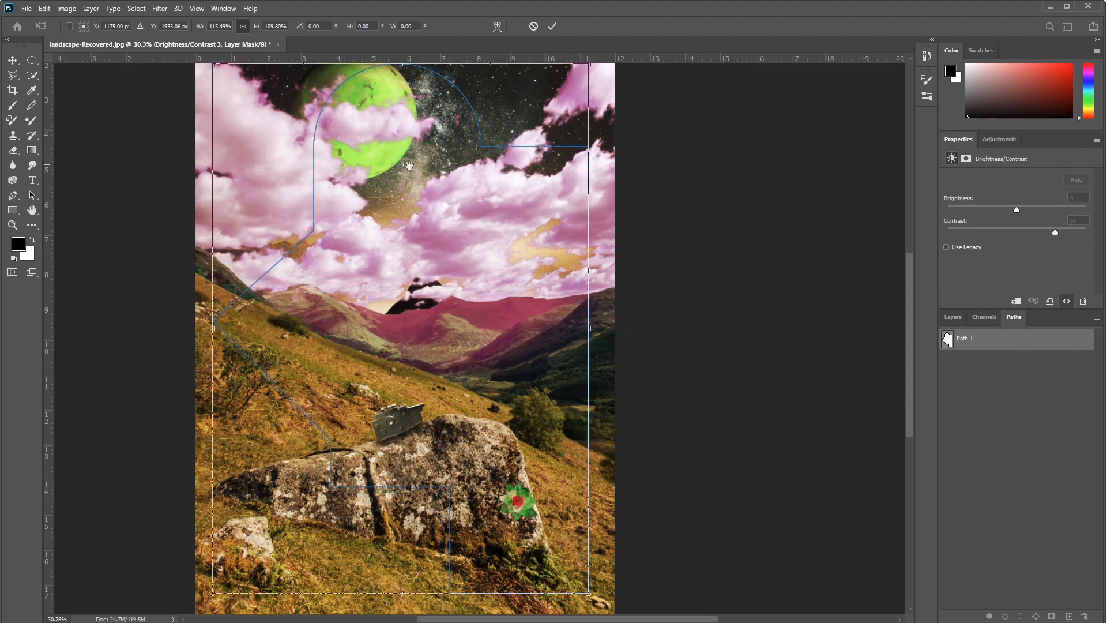
pyautogui.moveTo(406, 164); pyautogui.dragTo(418, 247)
pyautogui.moveTo(412, 146); pyautogui.dragTo(412, 103)
pyautogui.moveTo(482, 448); pyautogui.dragTo(453, 317)
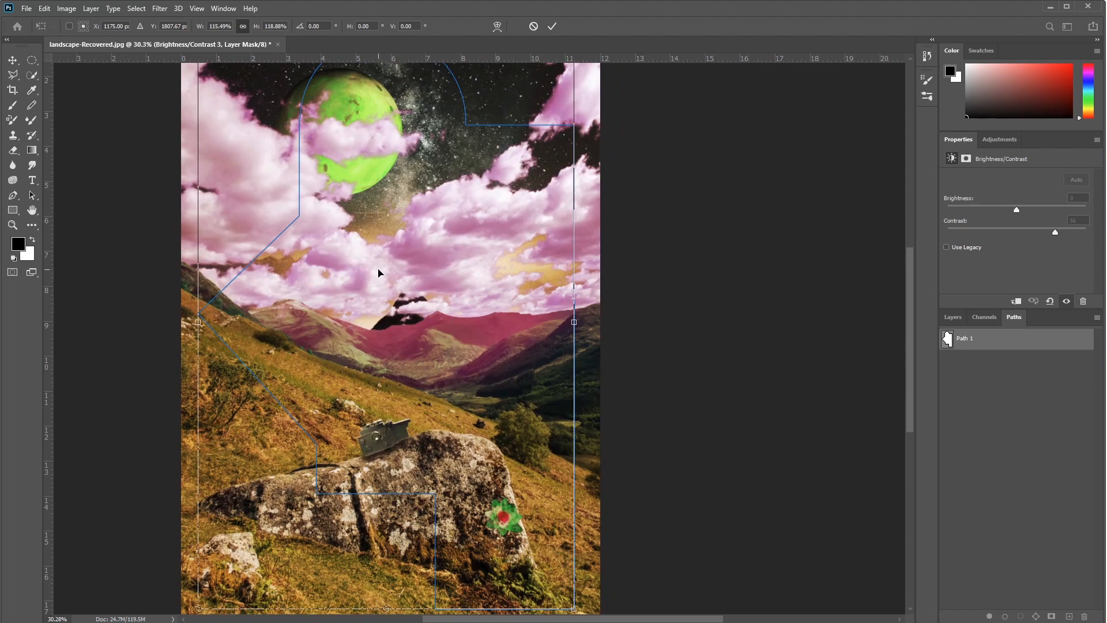
pyautogui.press('Return')
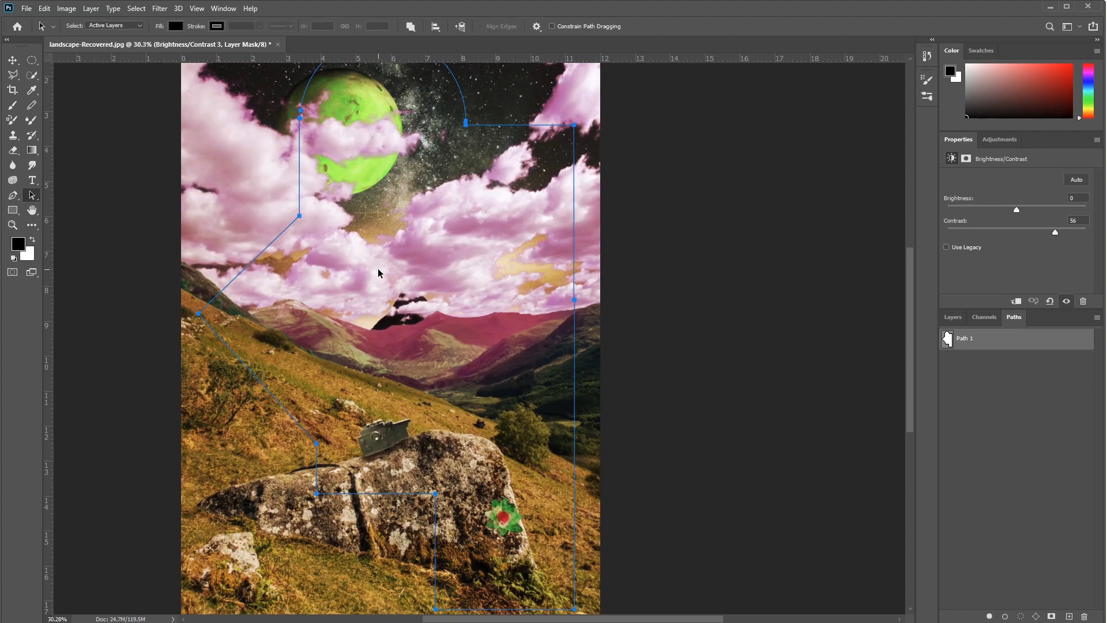
# Step: Select all layers from Brightness/Contrast 3 down to the bottom starry-sky photo layer and group them
pyautogui.click(951, 319)
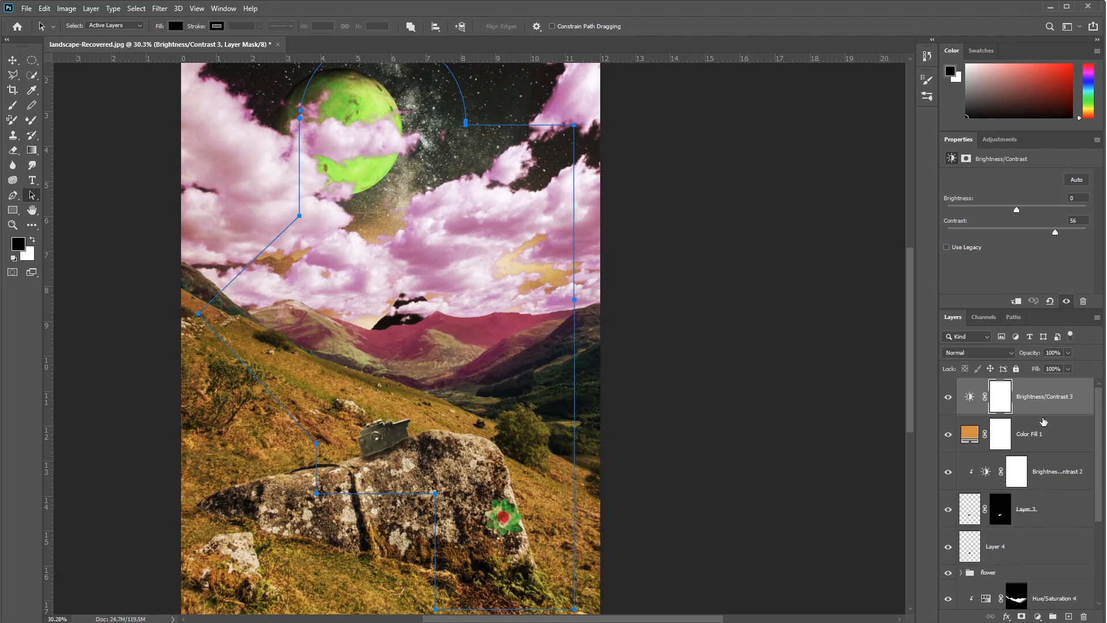
pyautogui.click(1068, 408)
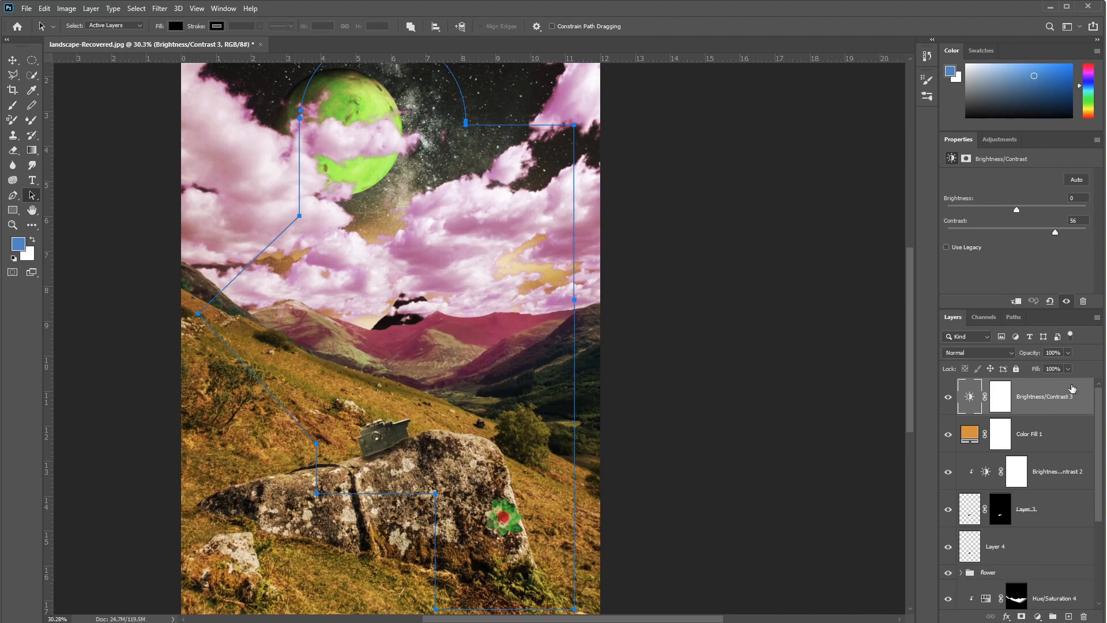
pyautogui.scroll(-5, 1073, 390)
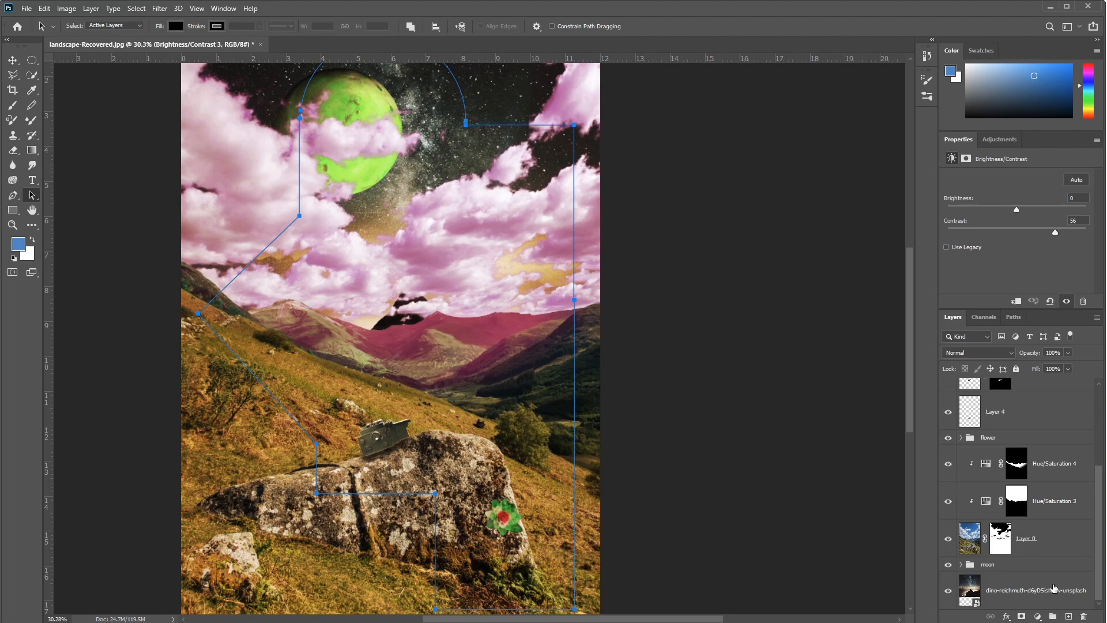
pyautogui.keyDown('shift'); pyautogui.click(1053, 588); pyautogui.keyUp('shift')
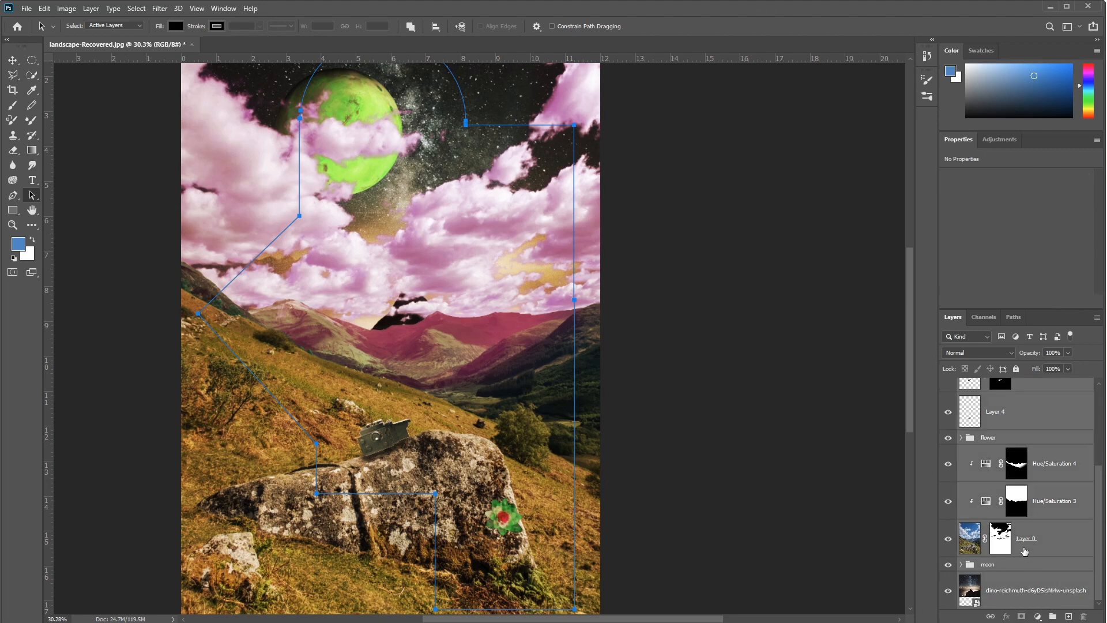
pyautogui.click(1053, 618)
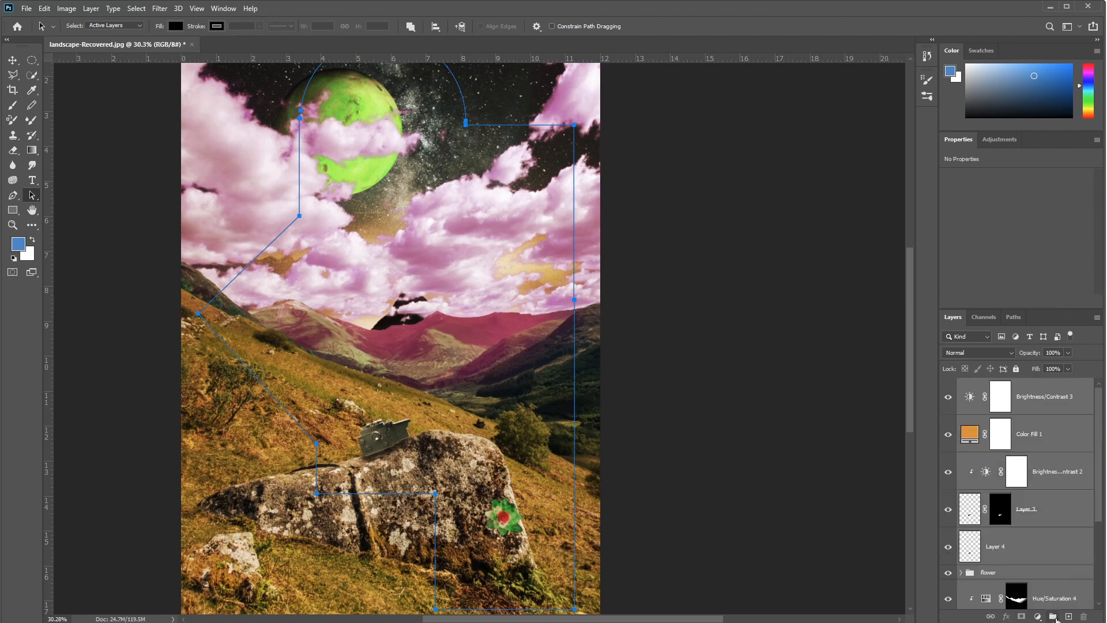
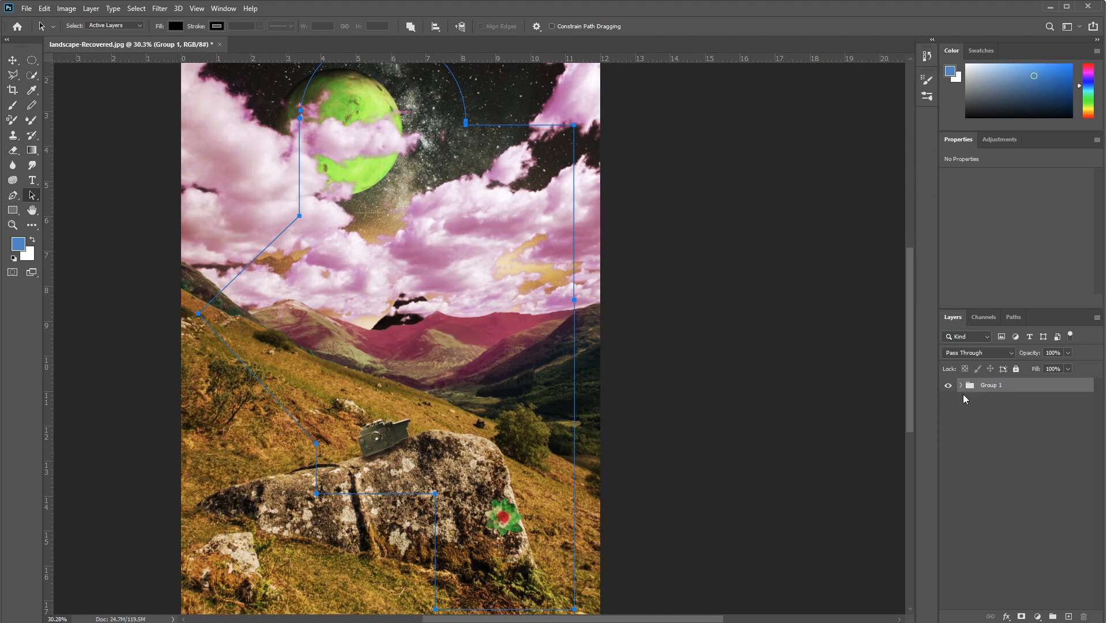
# Step: Add a layer mask to Group 1 and a vector mask based on the pasted shape path
pyautogui.click(1021, 617)
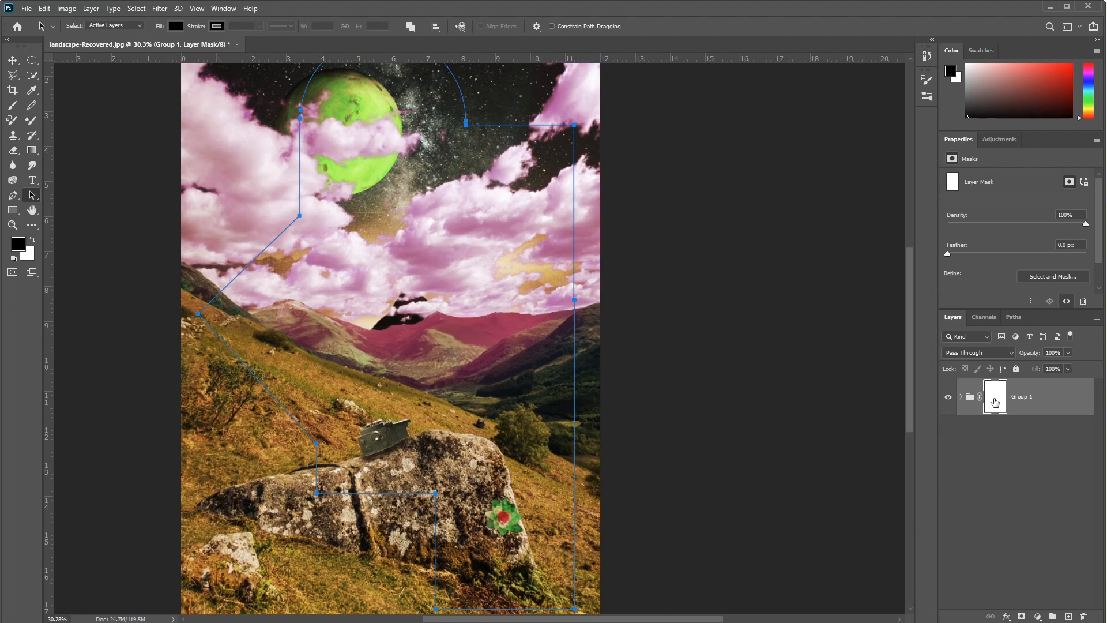
pyautogui.click(1022, 617)
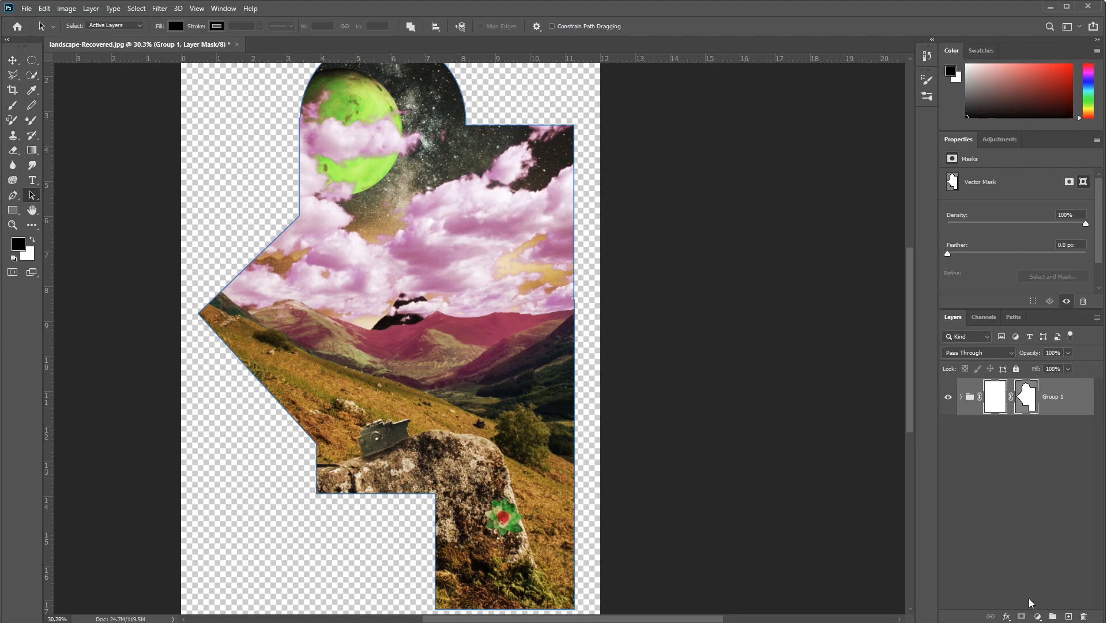
pyautogui.moveTo(1026, 411); pyautogui.dragTo(1023, 617)
pyautogui.click(1042, 463)
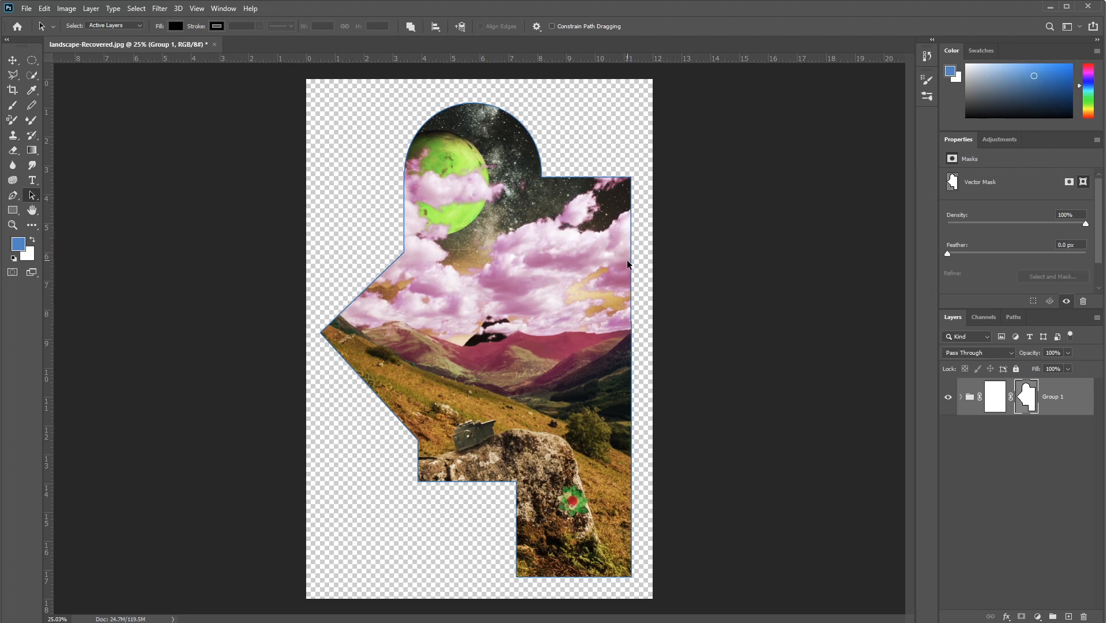
# Step: Shift the vector mask's path slightly up and to the left, and move the masked group slightly up with the Move tool
pyautogui.moveTo(630, 265); pyautogui.dragTo(619, 255)
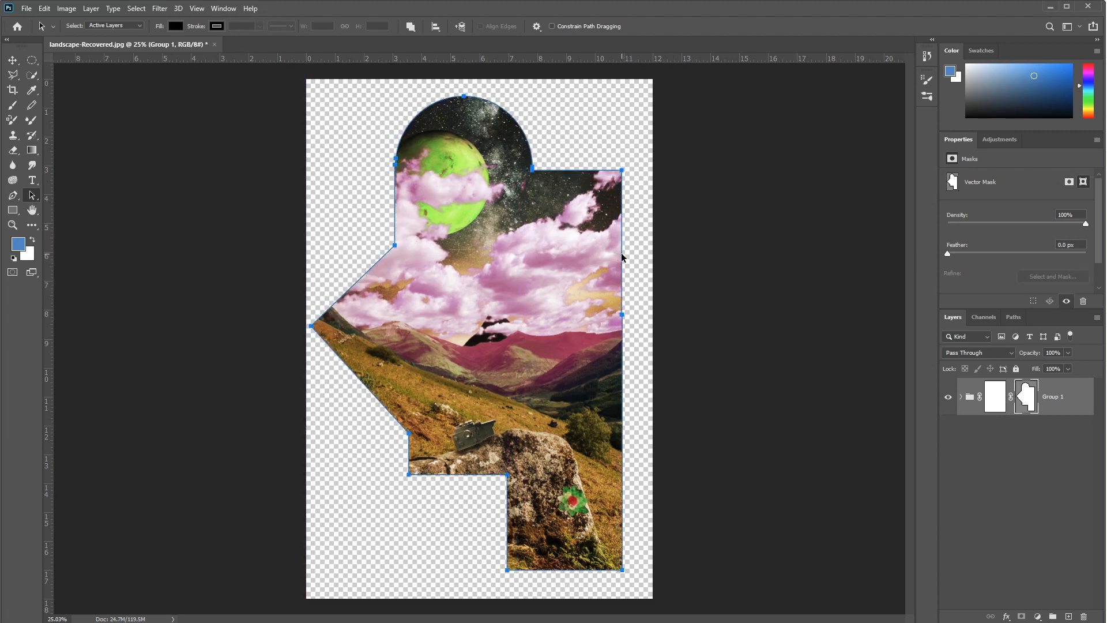
pyautogui.rightClick(622, 257)
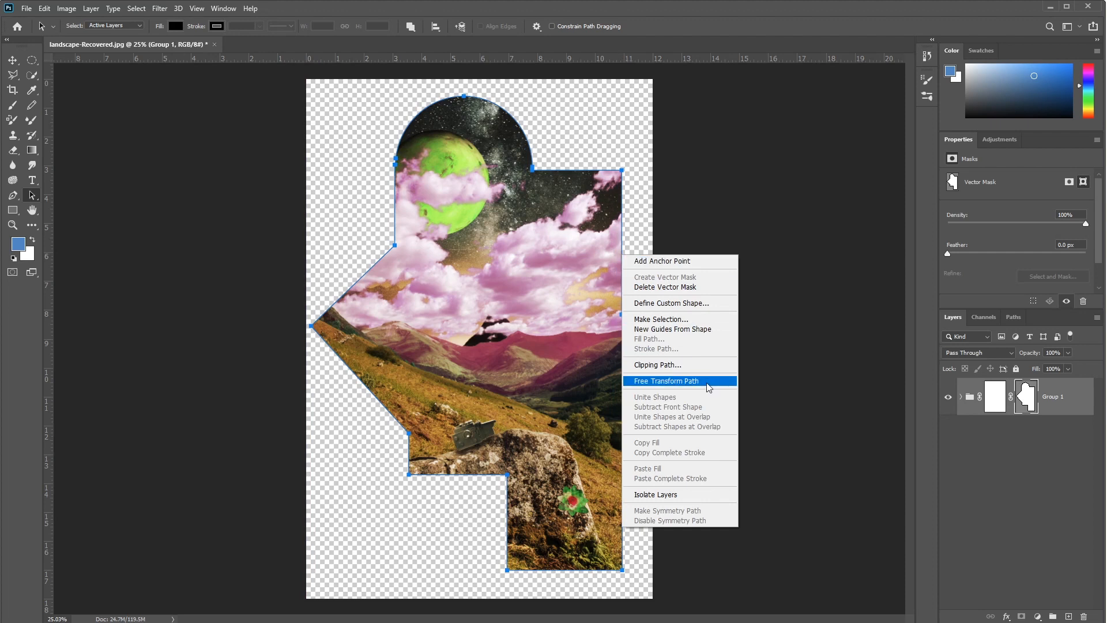
pyautogui.click(818, 384)
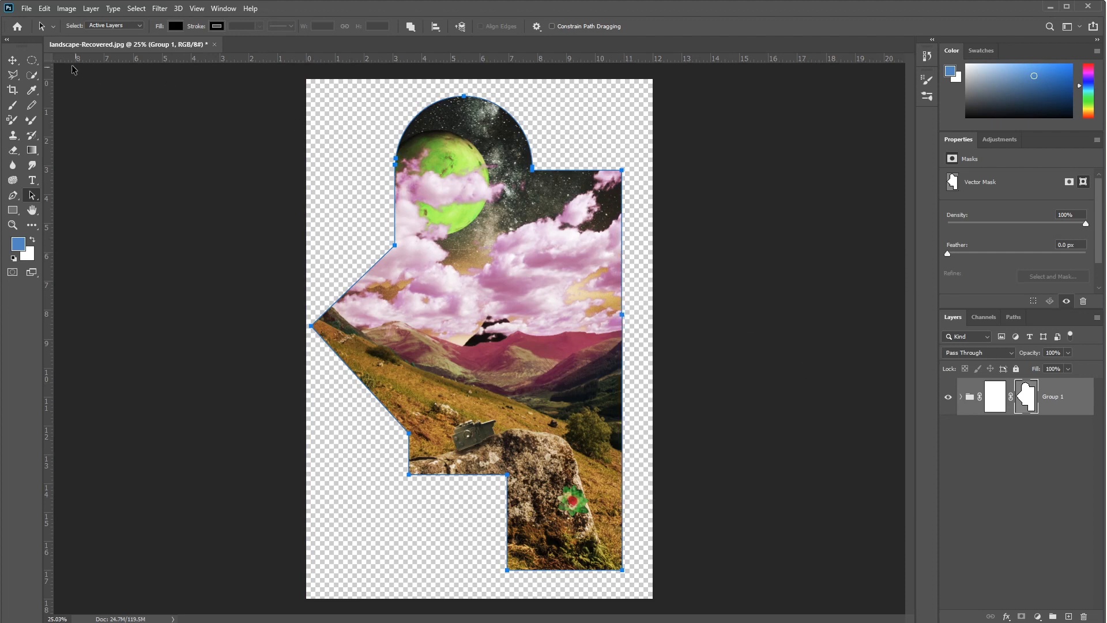
pyautogui.click(11, 61)
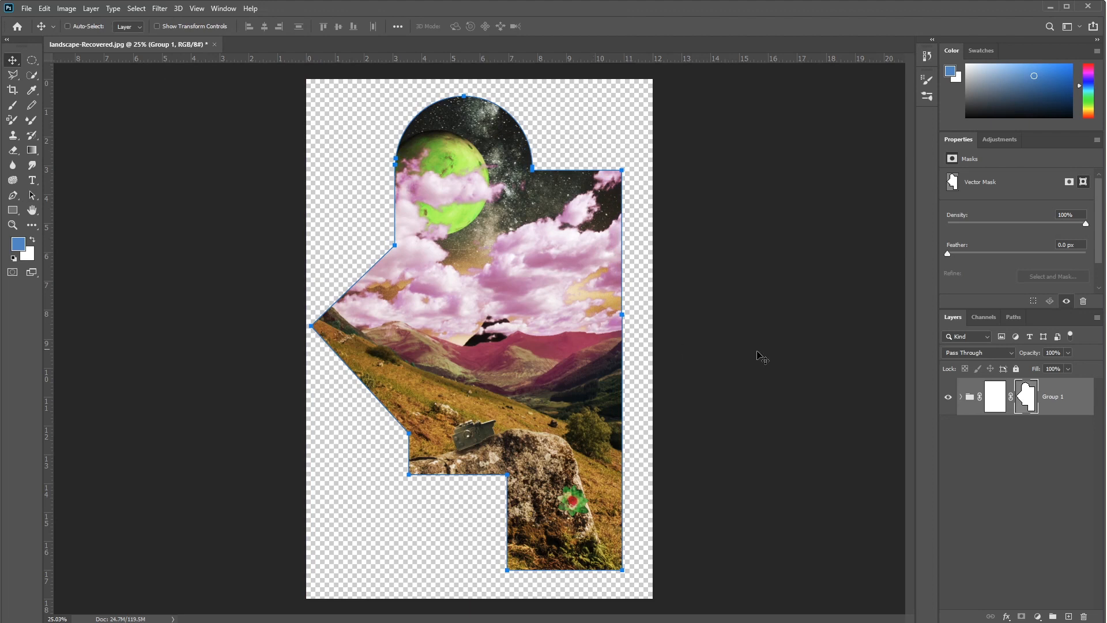
pyautogui.moveTo(568, 389)
pyautogui.mouseDown()
pyautogui.moveTo(549, 366)
pyautogui.moveTo(558, 388)
pyautogui.moveTo(567, 383)
pyautogui.mouseUp()
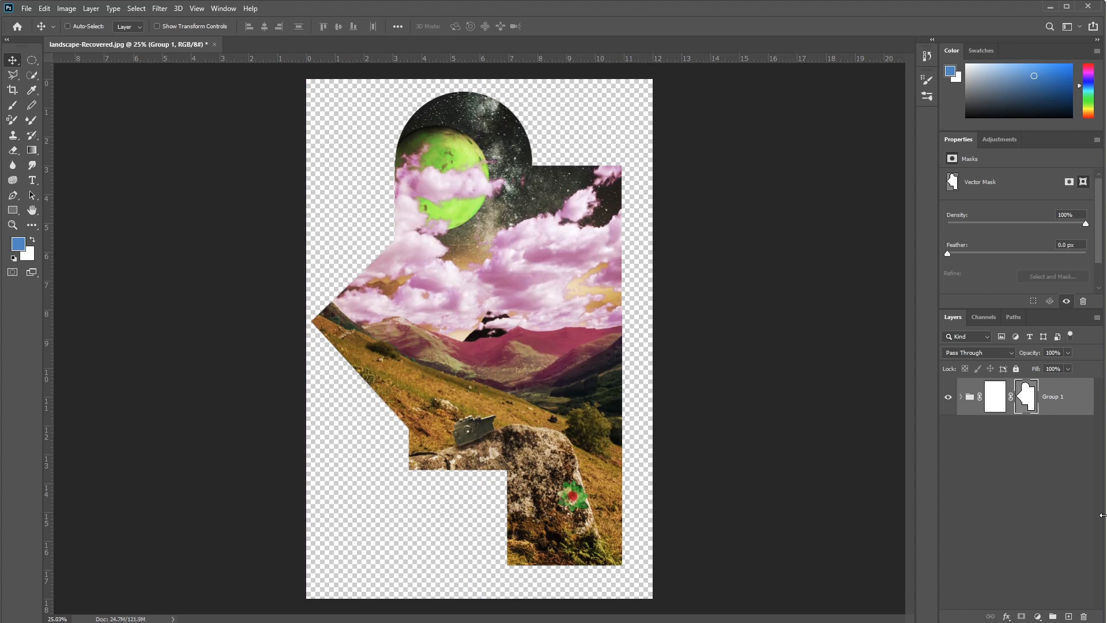
# Step: Add a Solid Color fill layer in blue 488dd2 and place it beneath Group 1 as the background
pyautogui.click(1036, 617)
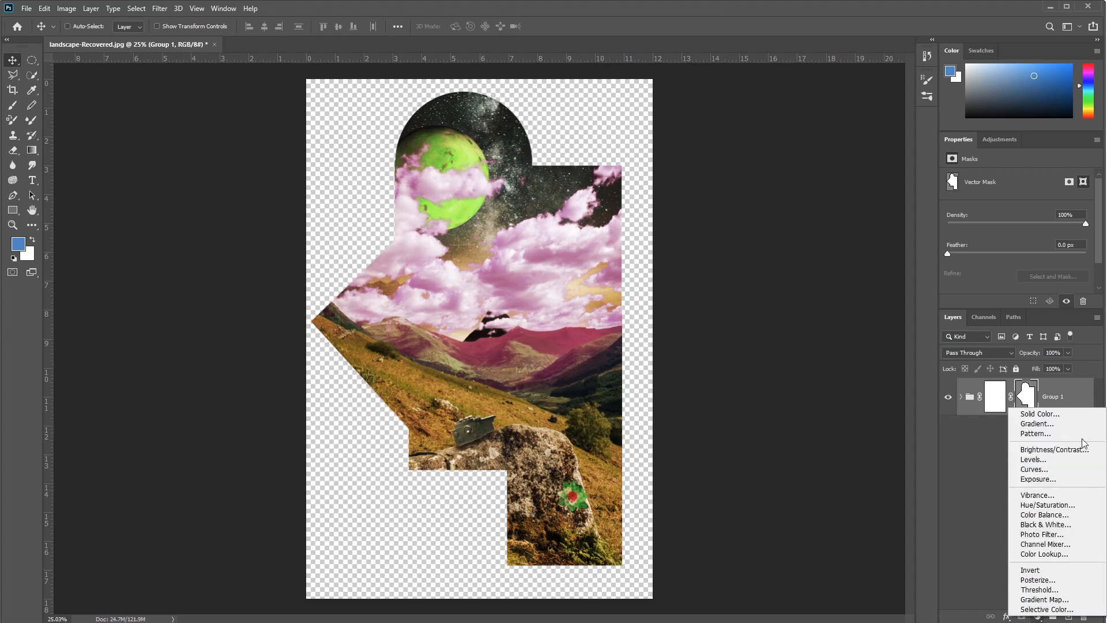
pyautogui.click(1043, 414)
pyautogui.moveTo(109, 258)
pyautogui.mouseDown()
pyautogui.moveTo(120, 242)
pyautogui.moveTo(96, 254)
pyautogui.mouseUp()
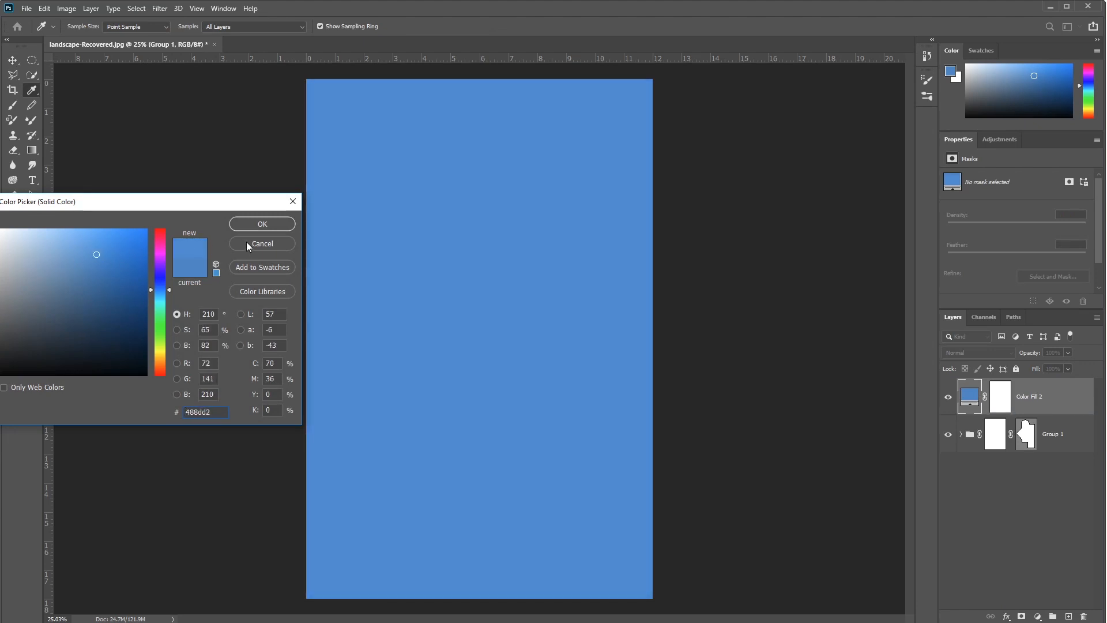
pyautogui.click(263, 225)
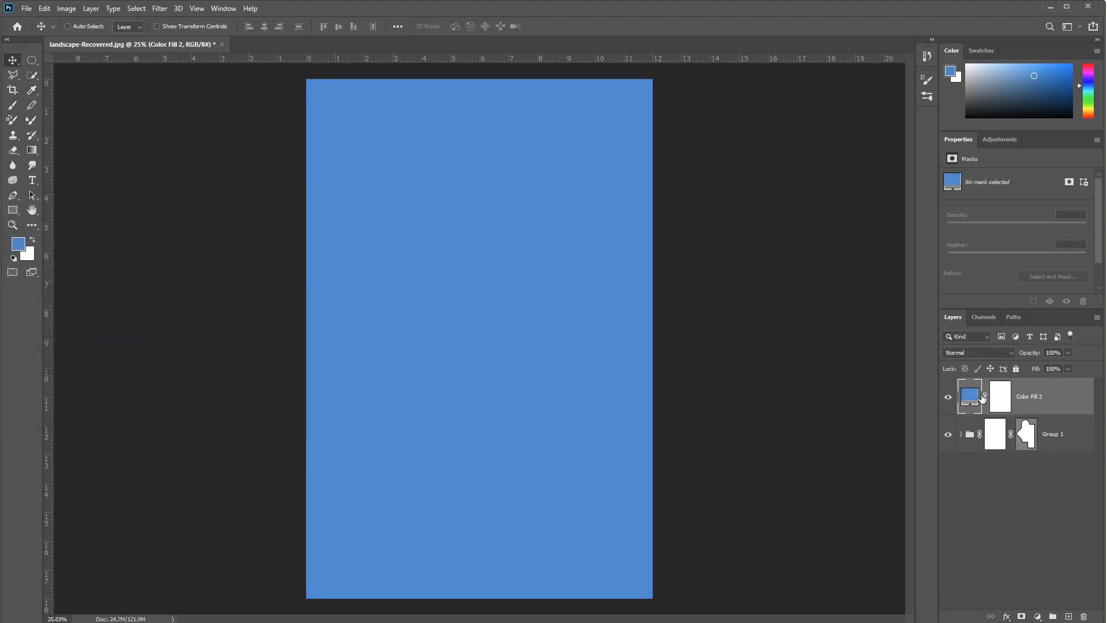
pyautogui.moveTo(970, 402); pyautogui.dragTo(971, 466)
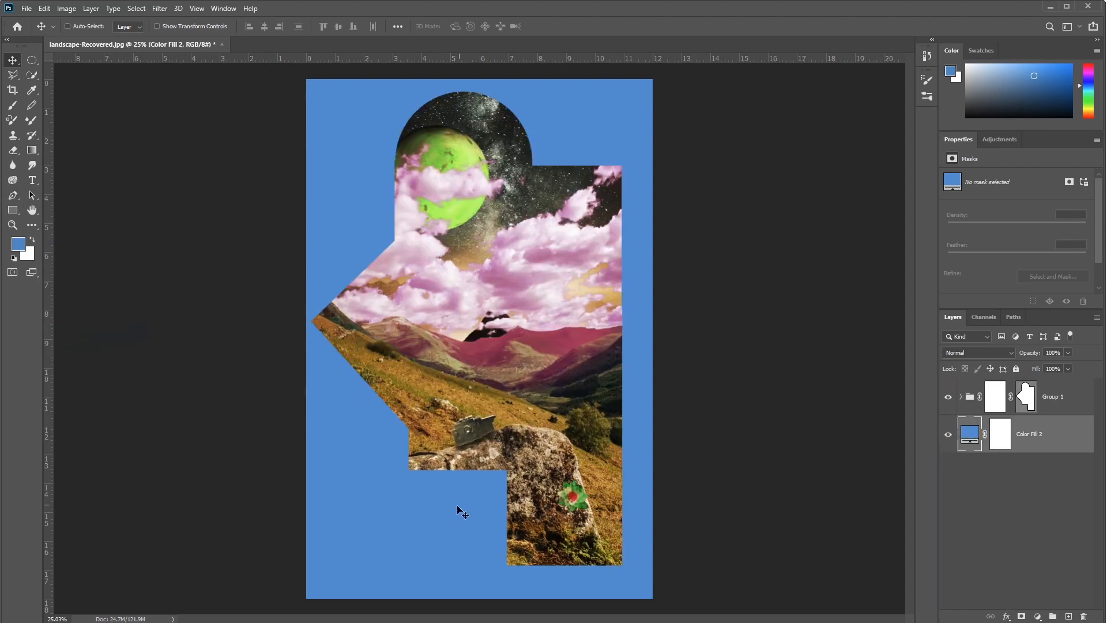
# Step: Change the background fill layer's colour to the darker blue 1f61a2
pyautogui.doubleClick(973, 445)
pyautogui.moveTo(94, 274); pyautogui.dragTo(118, 282)
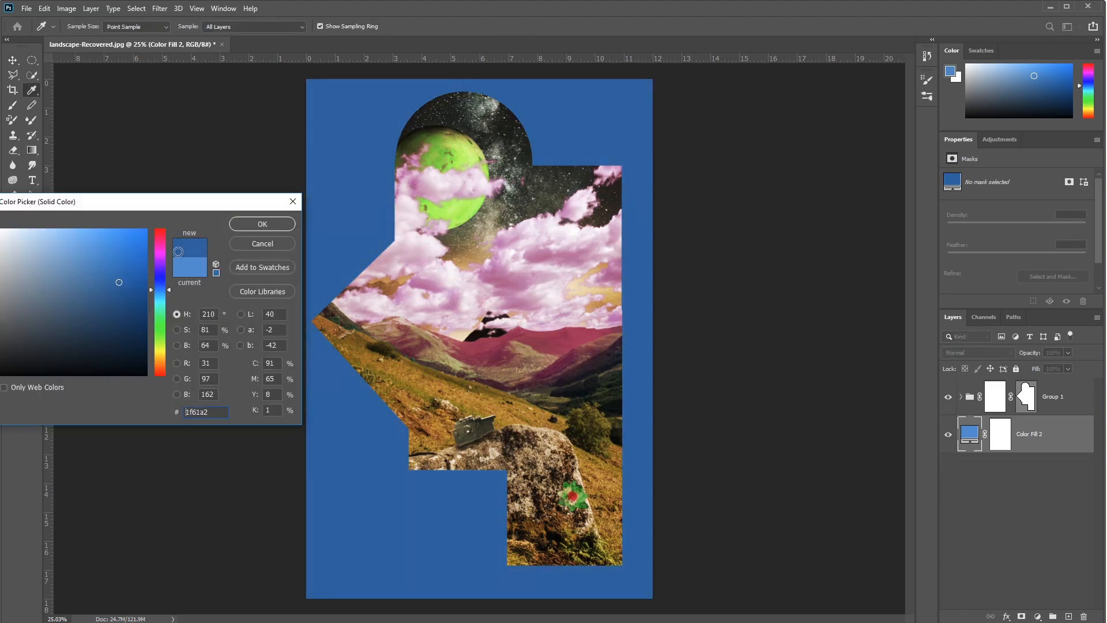
pyautogui.click(265, 223)
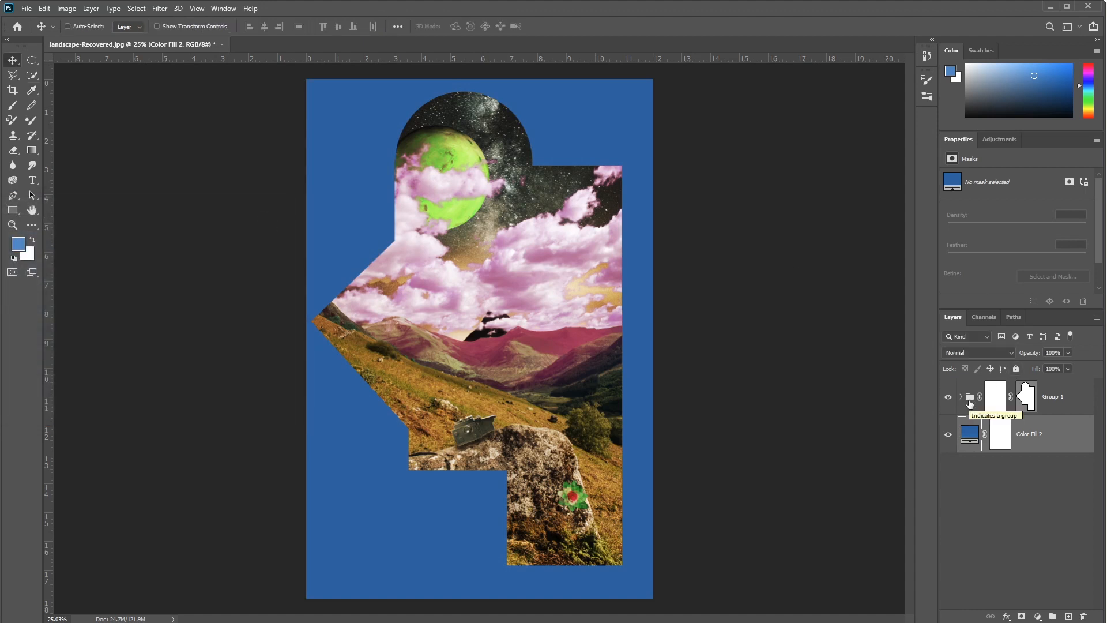
# Step: Above Group 1, create a text box about 6.26 by 3.46 in in the lower blue area, reading a first name plus "IS OUT OF THIS WORLD COOL"
pyautogui.click(970, 401)
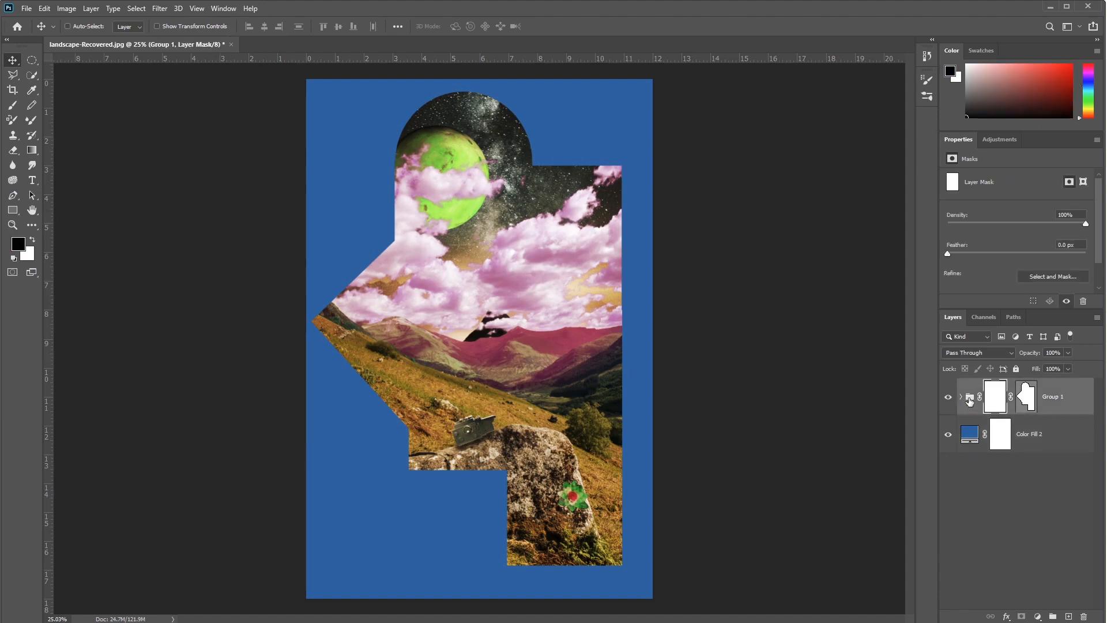
pyautogui.press('t')
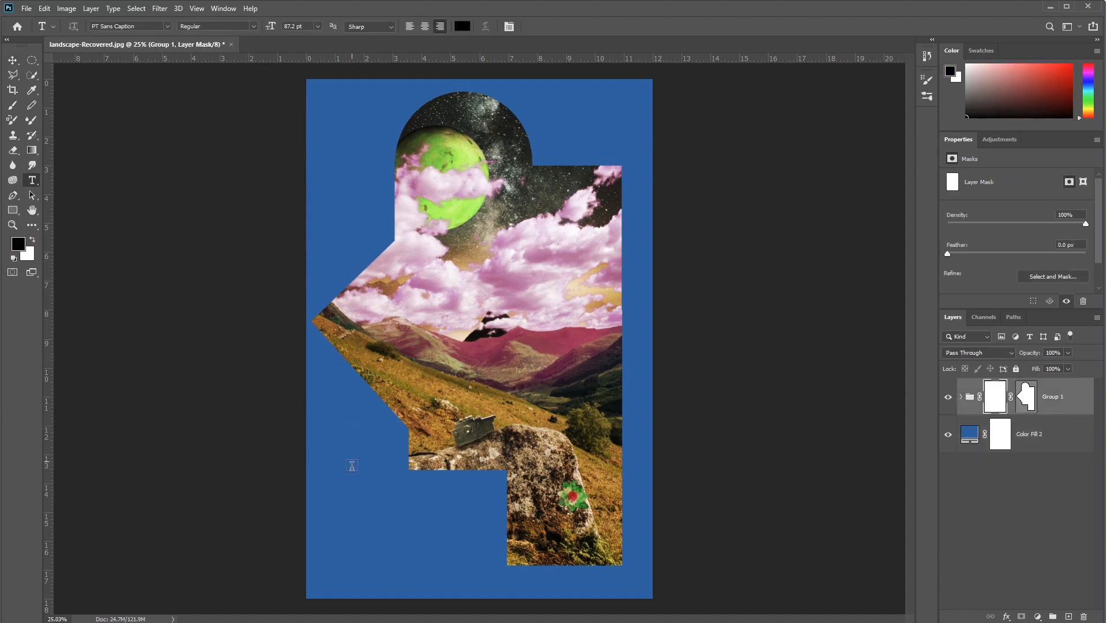
pyautogui.moveTo(326, 471); pyautogui.dragTo(502, 567)
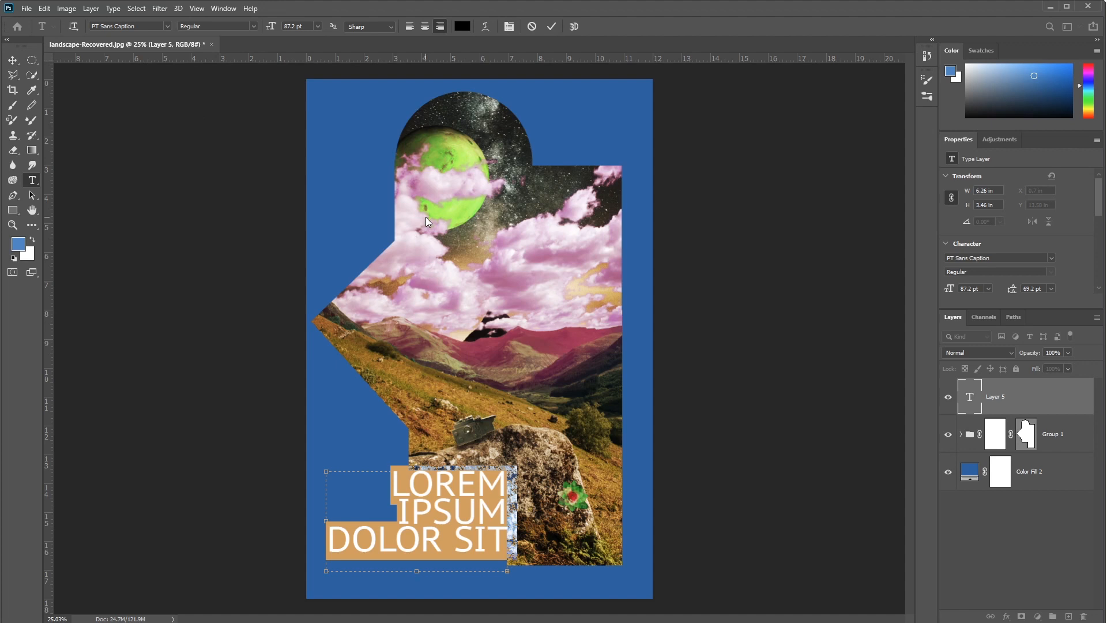
pyautogui.write('MIKE')
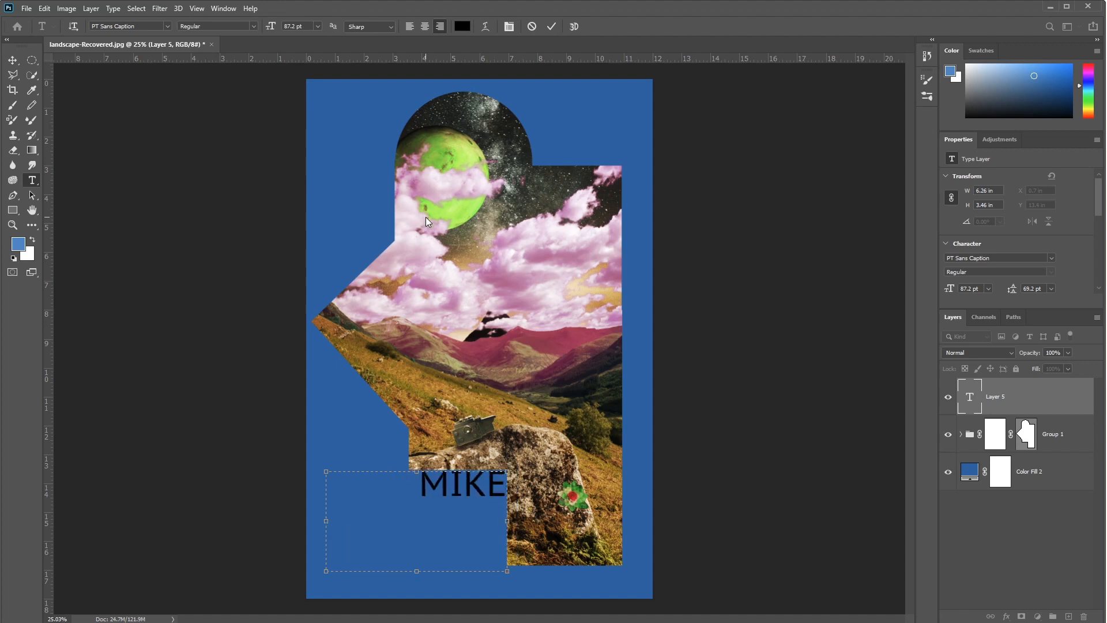
pyautogui.write(' IS OUT OF T')
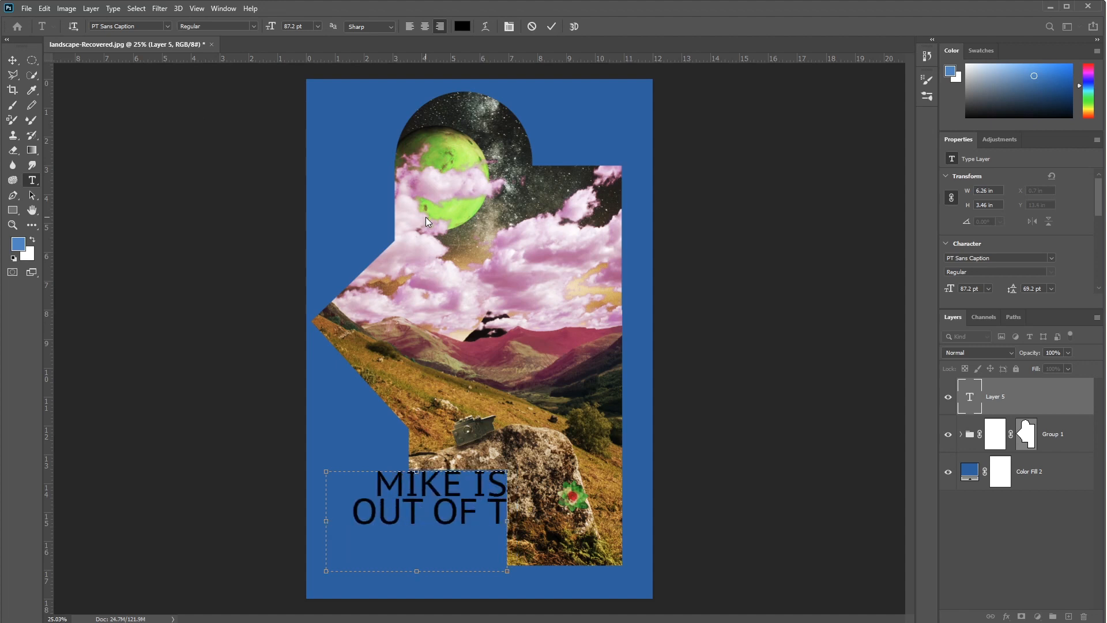
pyautogui.write('HIS WORLD')
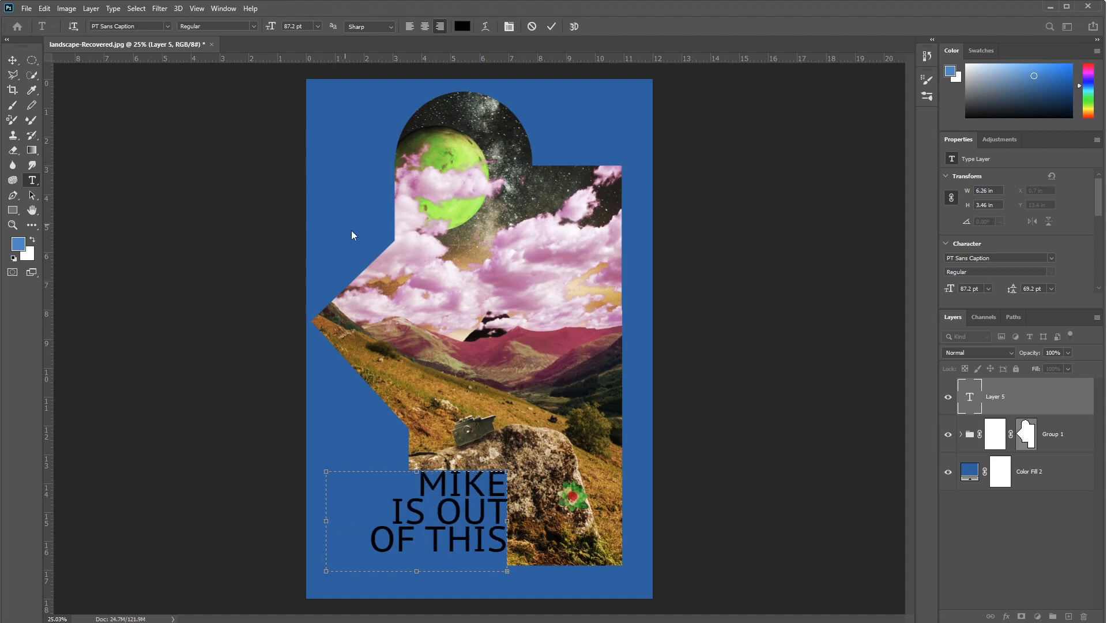
# Step: Select all the text in the box and set its font size to 66 pt
pyautogui.hotkey('ctrl', 'a')
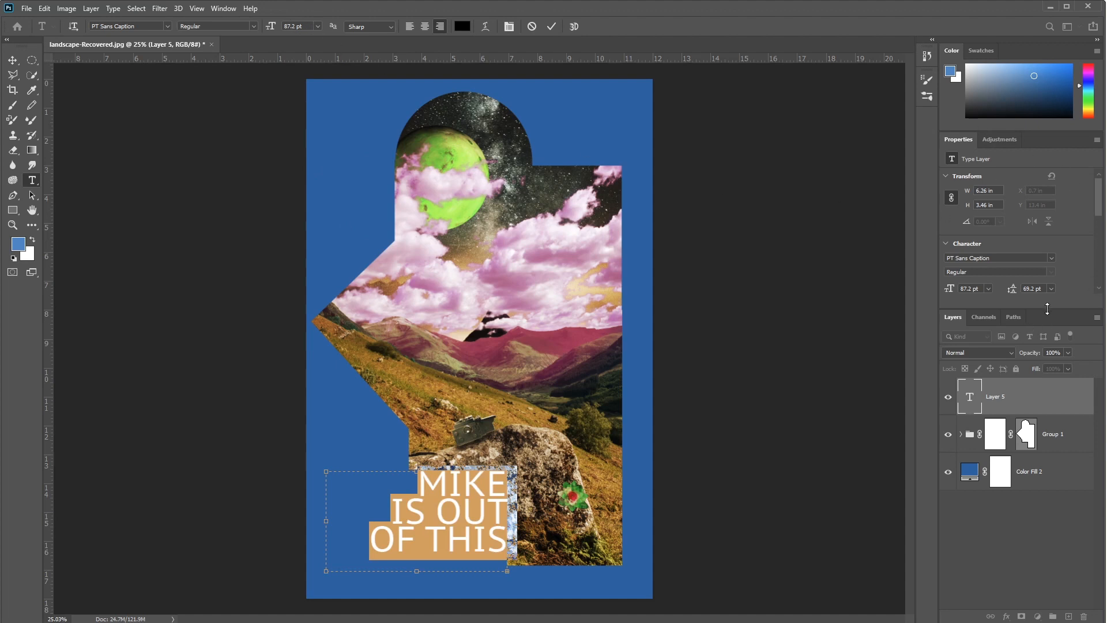
pyautogui.moveTo(1048, 308); pyautogui.dragTo(1044, 412)
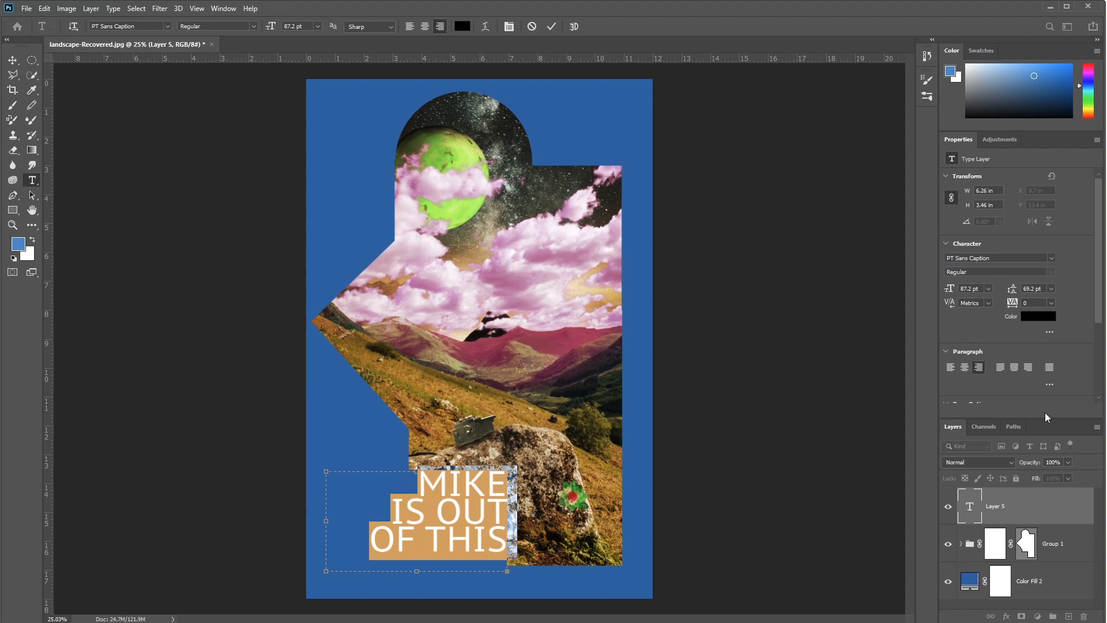
pyautogui.click(989, 289)
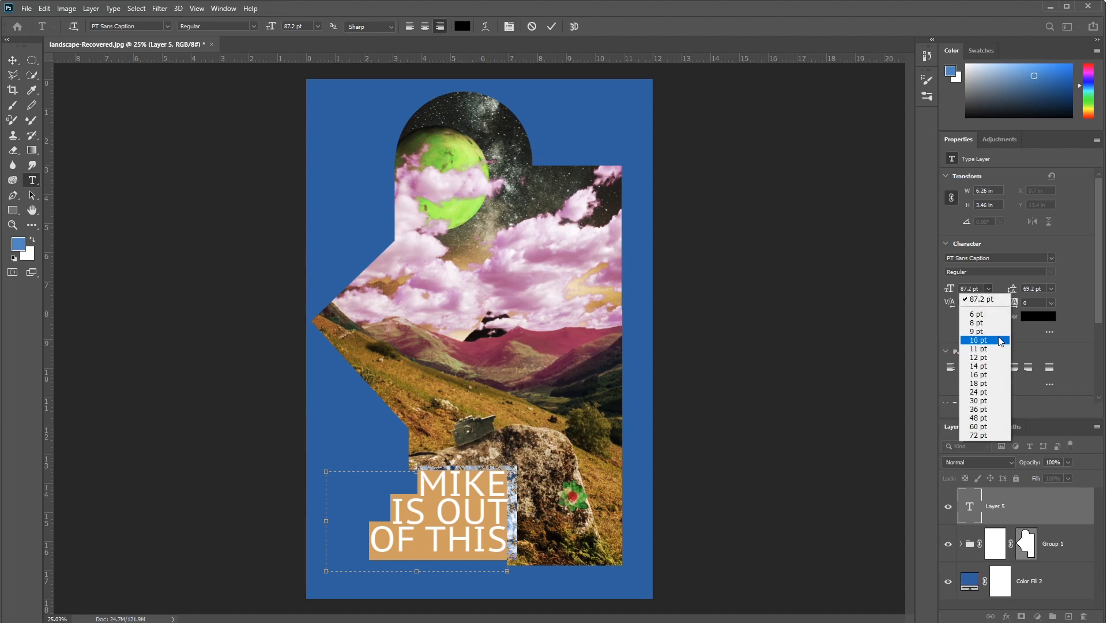
pyautogui.click(995, 407)
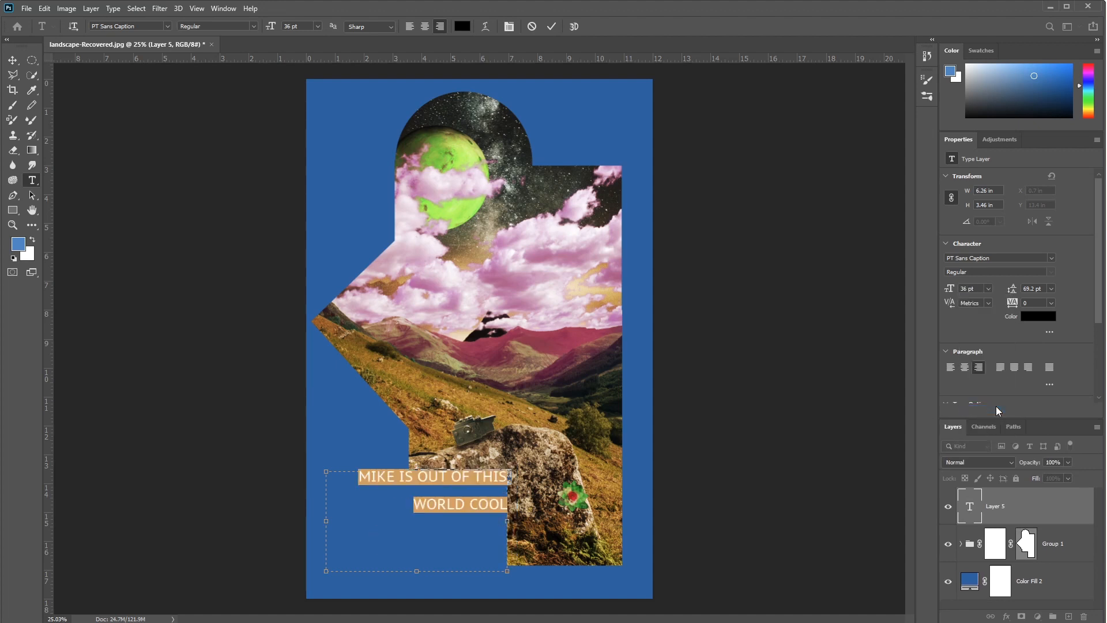
pyautogui.moveTo(975, 289); pyautogui.dragTo(915, 280)
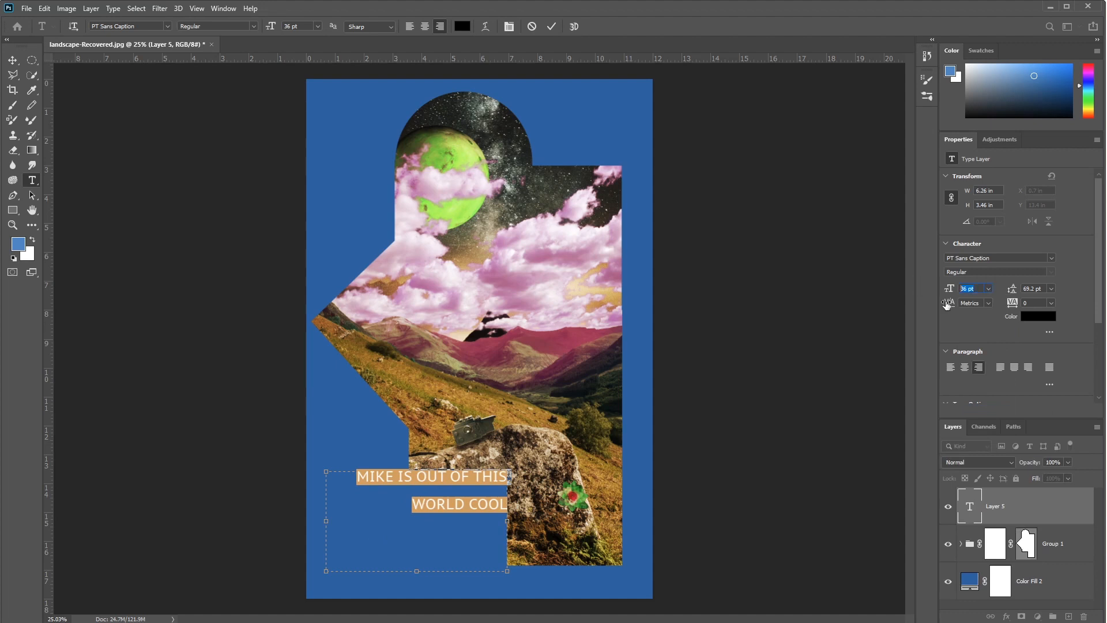
pyautogui.hotkey('shift', 'Up')
pyautogui.hotkey('shift', 'Up')
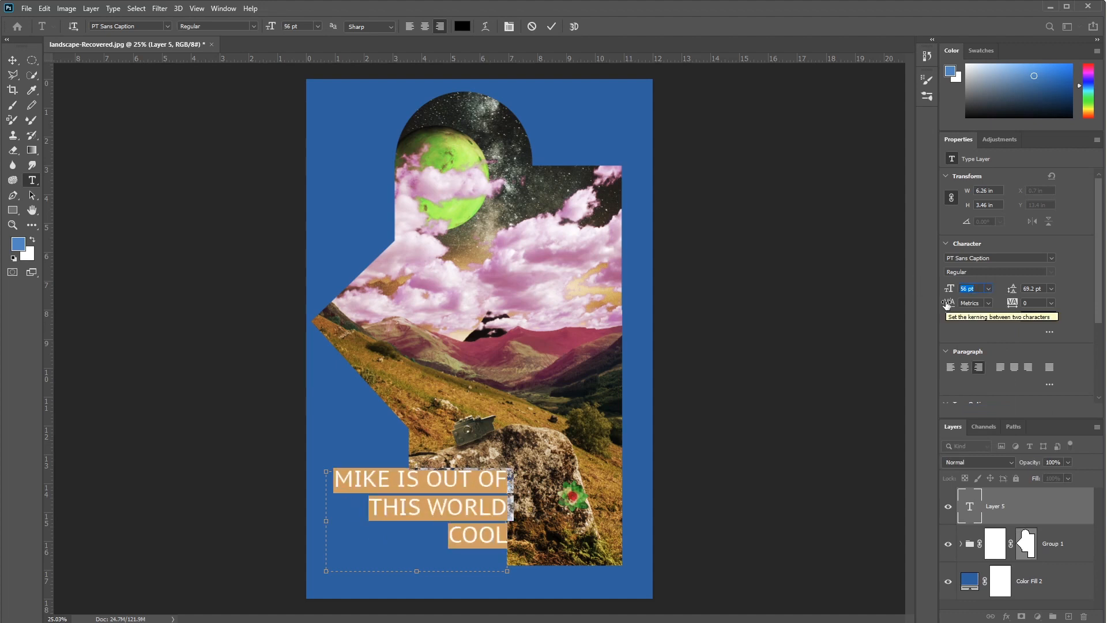
pyautogui.hotkey('shift', 'Up')
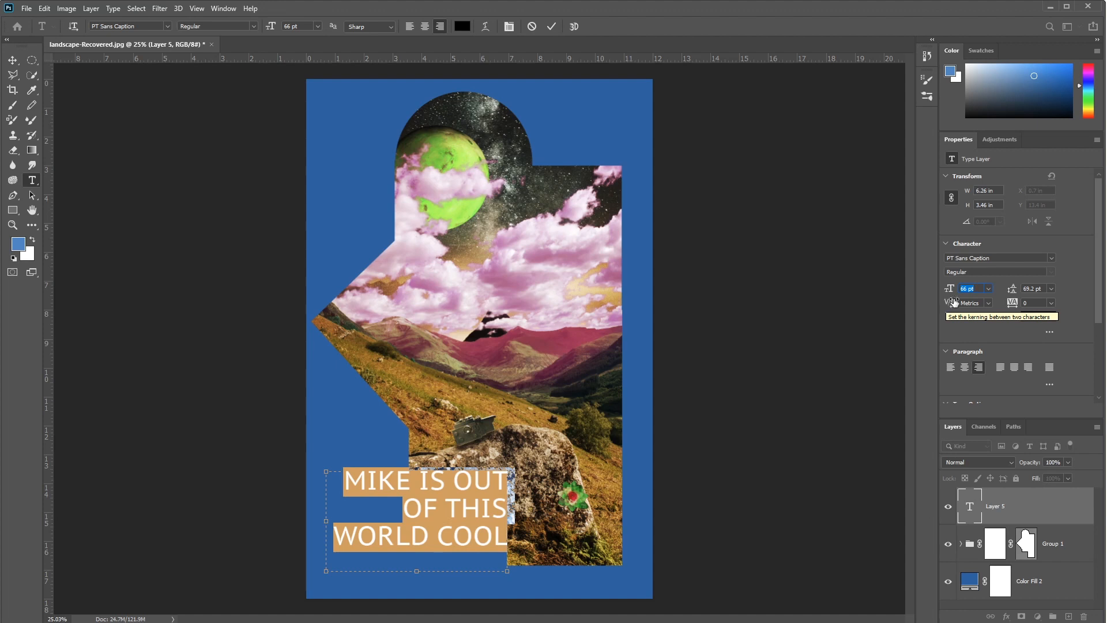
# Step: Try automatic leading on the text and tighten it gradually to 64.56 pt
pyautogui.click(1051, 289)
pyautogui.click(1050, 297)
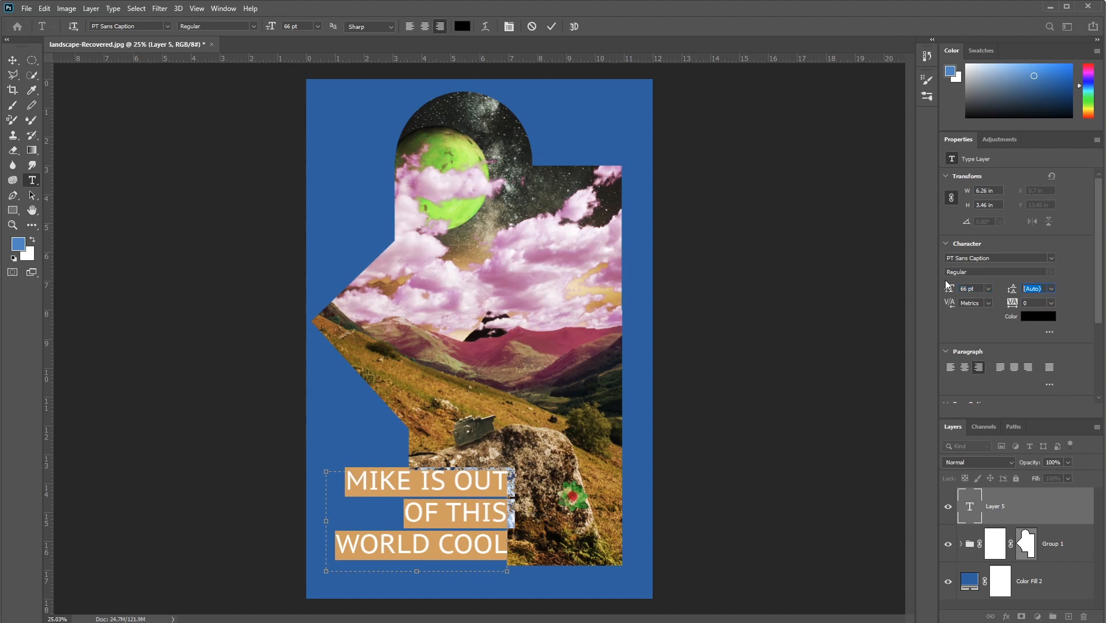
pyautogui.press('Up')
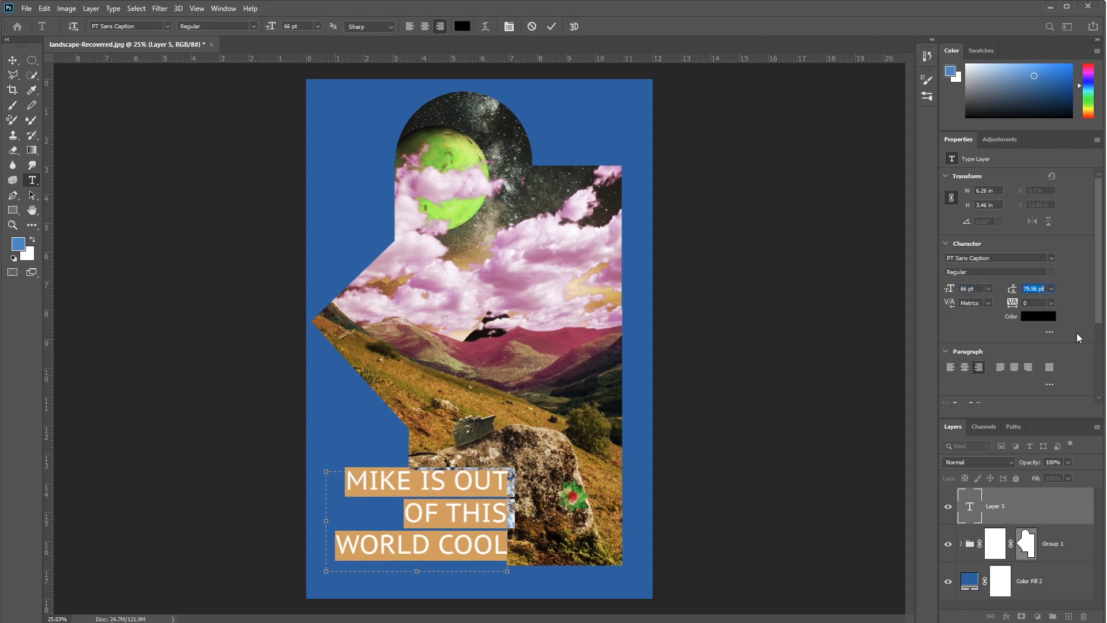
pyautogui.press('Down')
pyautogui.press('Down')
pyautogui.press('Down')
pyautogui.press('Down')
pyautogui.press('Down')
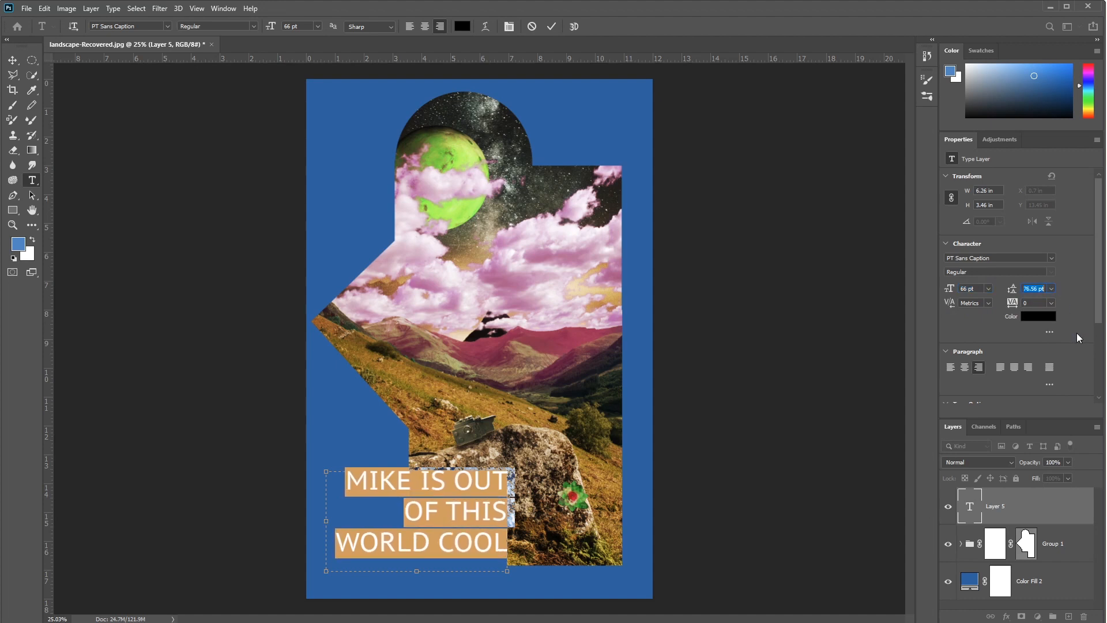
pyautogui.press('Down')
pyautogui.press('Down')
pyautogui.press('Down')
pyautogui.press('Down')
pyautogui.press('Down')
pyautogui.press('Down')
pyautogui.press('Down')
pyautogui.press('Down')
pyautogui.press('Down')
pyautogui.press('Down')
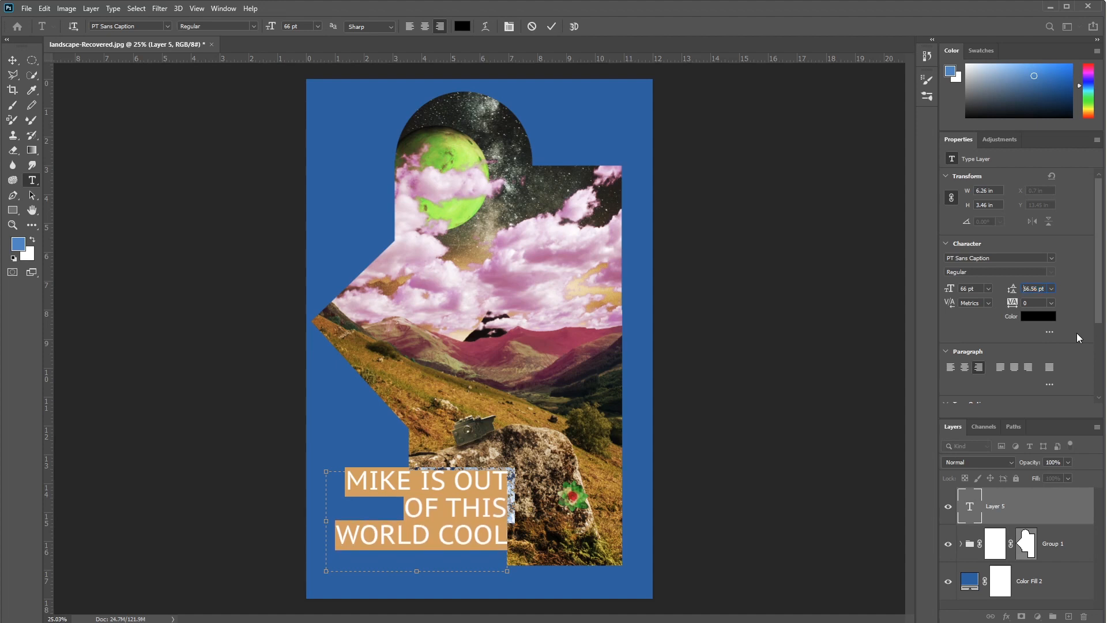
pyautogui.click(1039, 288)
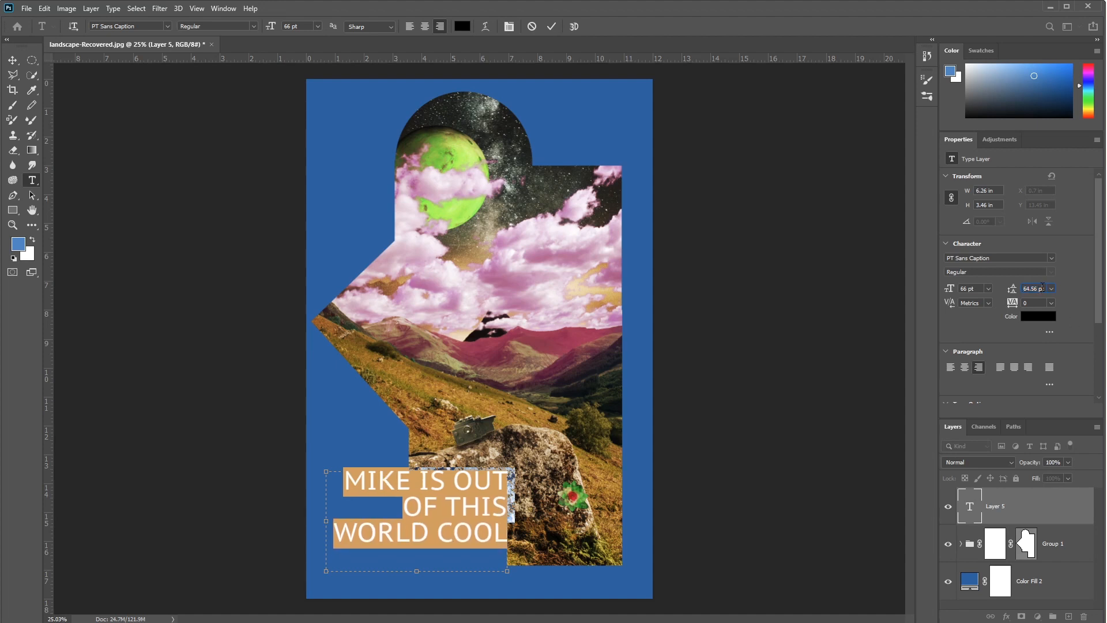
# Step: Set the text's leading to 54 pt and commit the text by switching to the Move tool
pyautogui.moveTo(1044, 289); pyautogui.dragTo(968, 287)
pyautogui.press('Down')
pyautogui.press('Down')
pyautogui.press('Down')
pyautogui.press('Down')
pyautogui.press('Down')
pyautogui.press('Down')
pyautogui.press('Down')
pyautogui.press('Down')
pyautogui.press('Down')
pyautogui.press('Down')
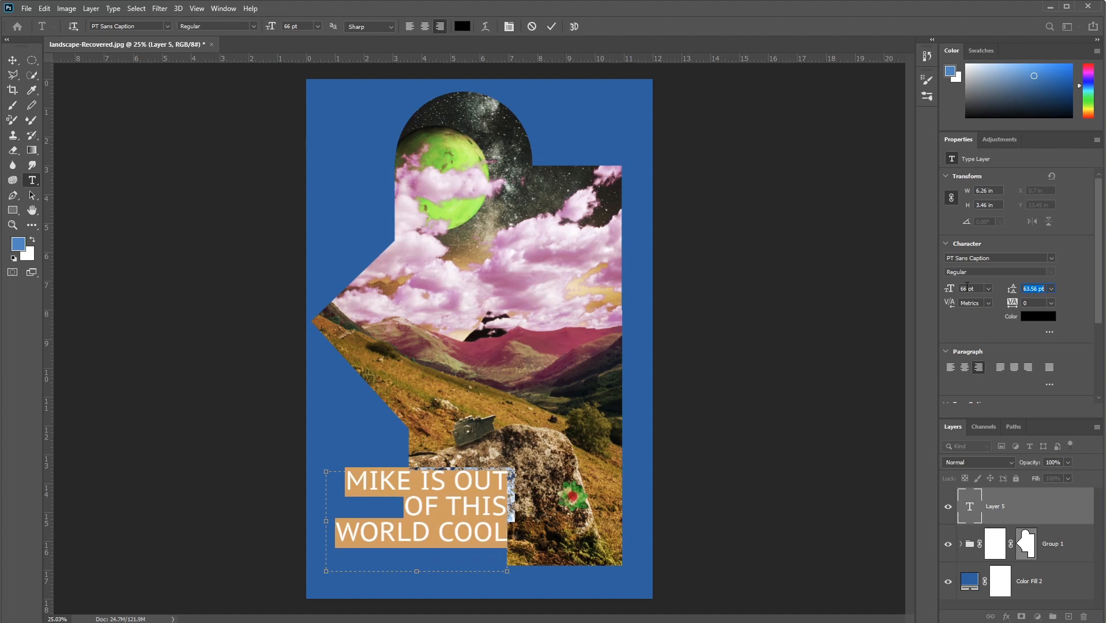
pyautogui.write('54')
pyautogui.press('Return')
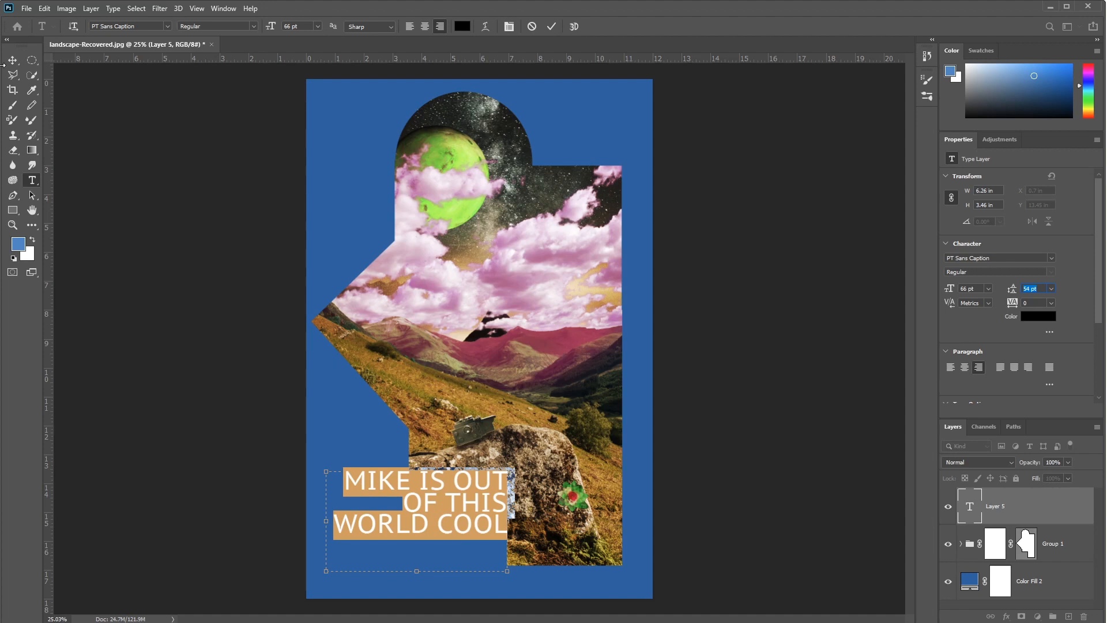
pyautogui.click(12, 60)
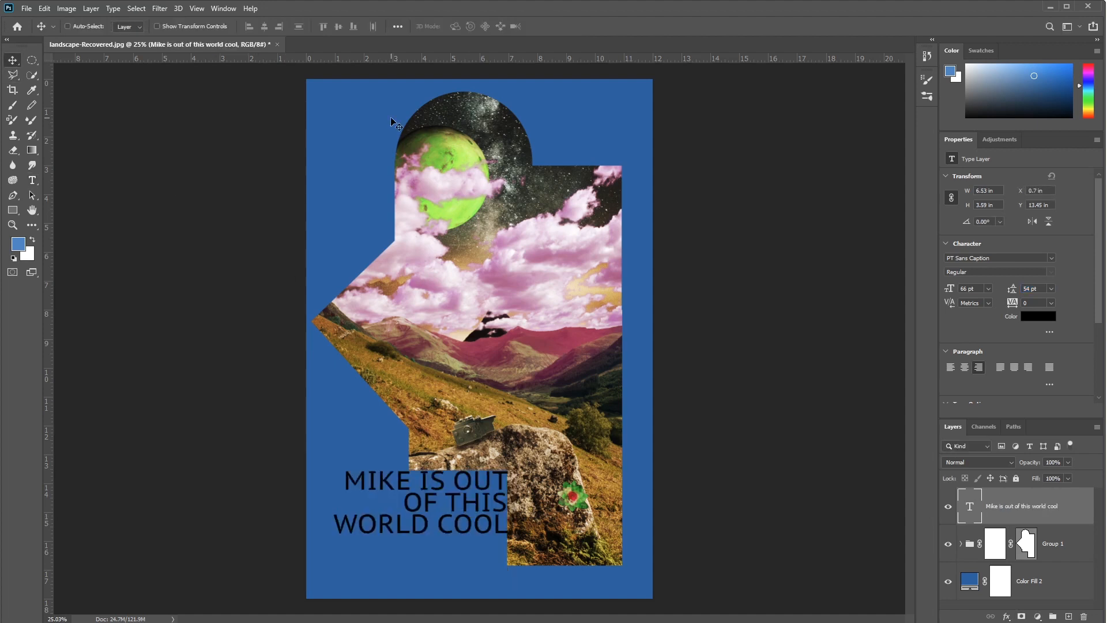
# Step: Change the headline text's color to purple b832d0
pyautogui.press('t')
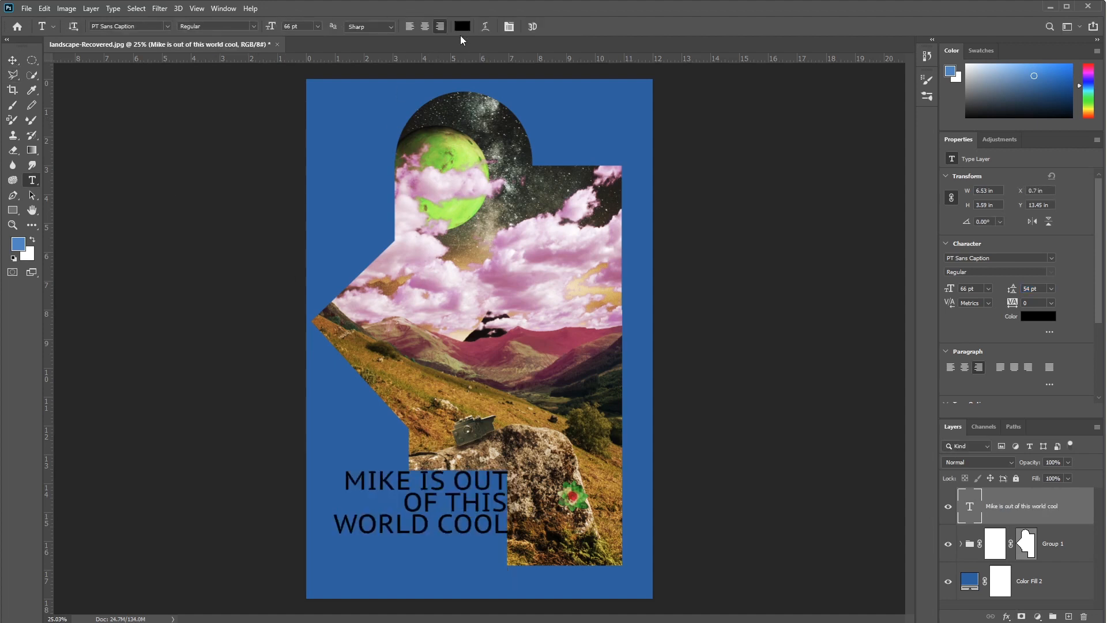
pyautogui.click(465, 27)
pyautogui.moveTo(172, 296); pyautogui.dragTo(167, 257)
pyautogui.click(111, 255)
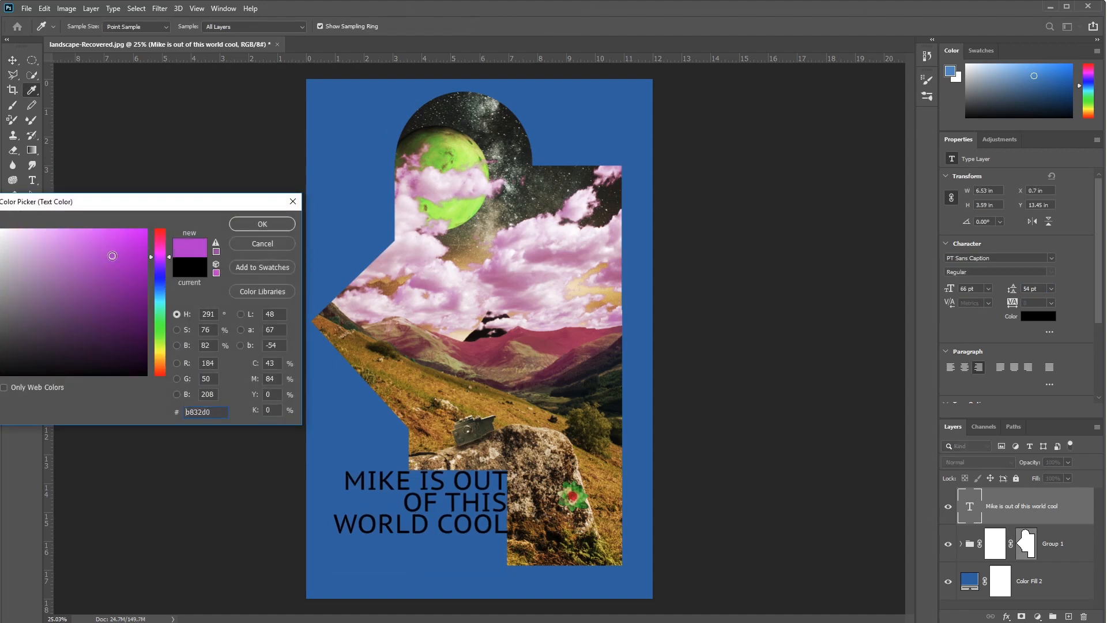
pyautogui.click(260, 223)
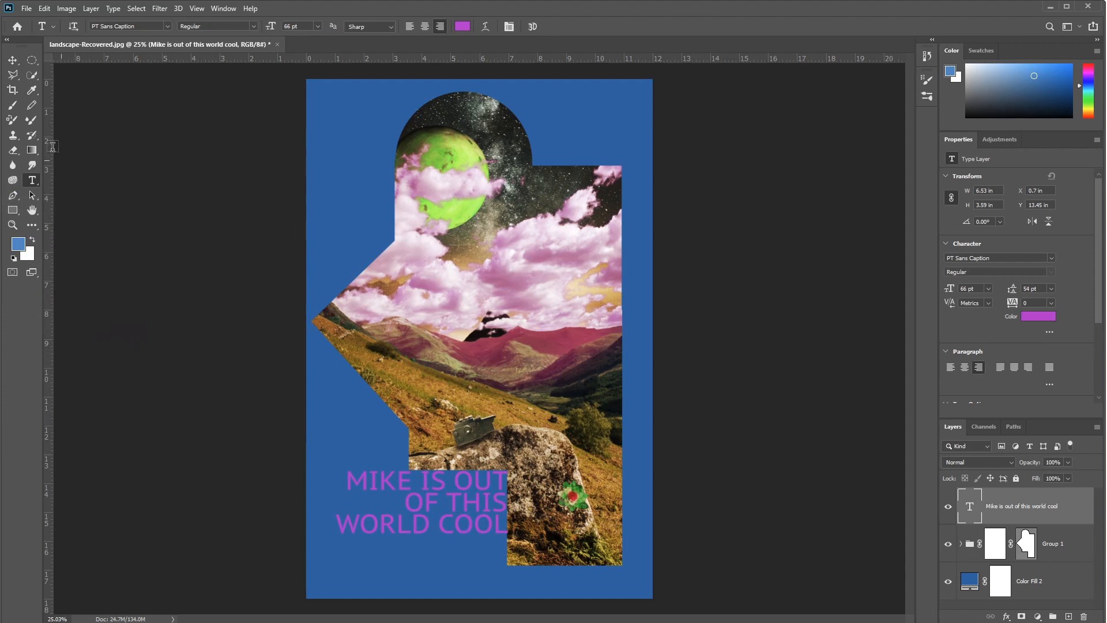
# Step: Move the headline slightly down and away from the rock, to about X 0.38 in and Y 13.86 in
pyautogui.click(13, 60)
pyautogui.moveTo(413, 490); pyautogui.dragTo(406, 511)
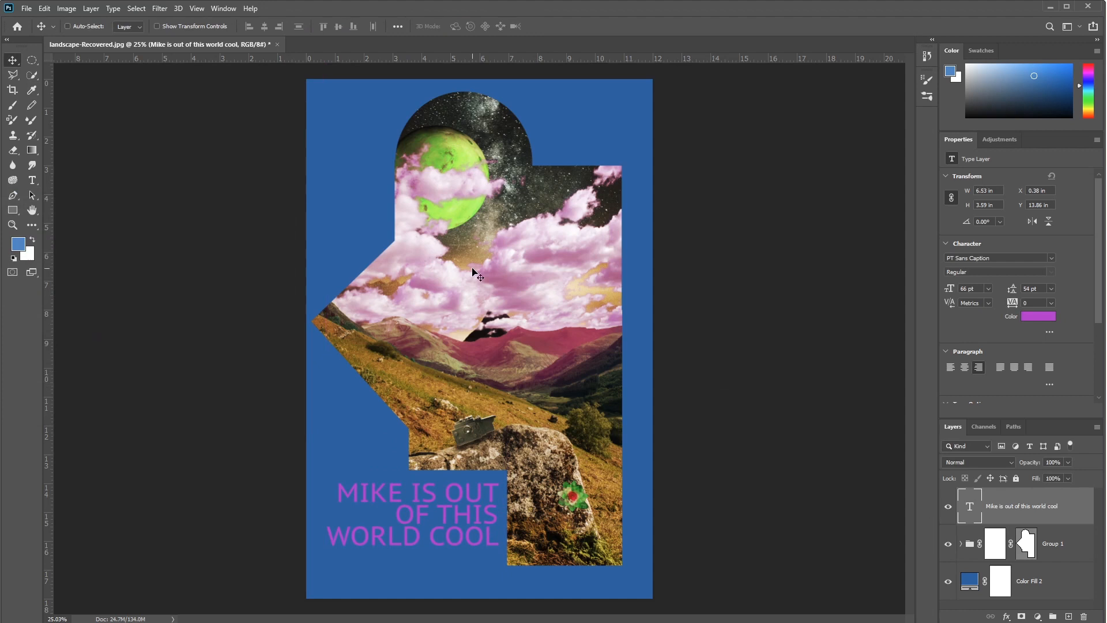
pyautogui.moveTo(426, 505); pyautogui.dragTo(426, 507)
# Step: Save the poster on the computer's Desktop as landscape-Recovered.psd with layers, accepting the format options
pyautogui.click(26, 9)
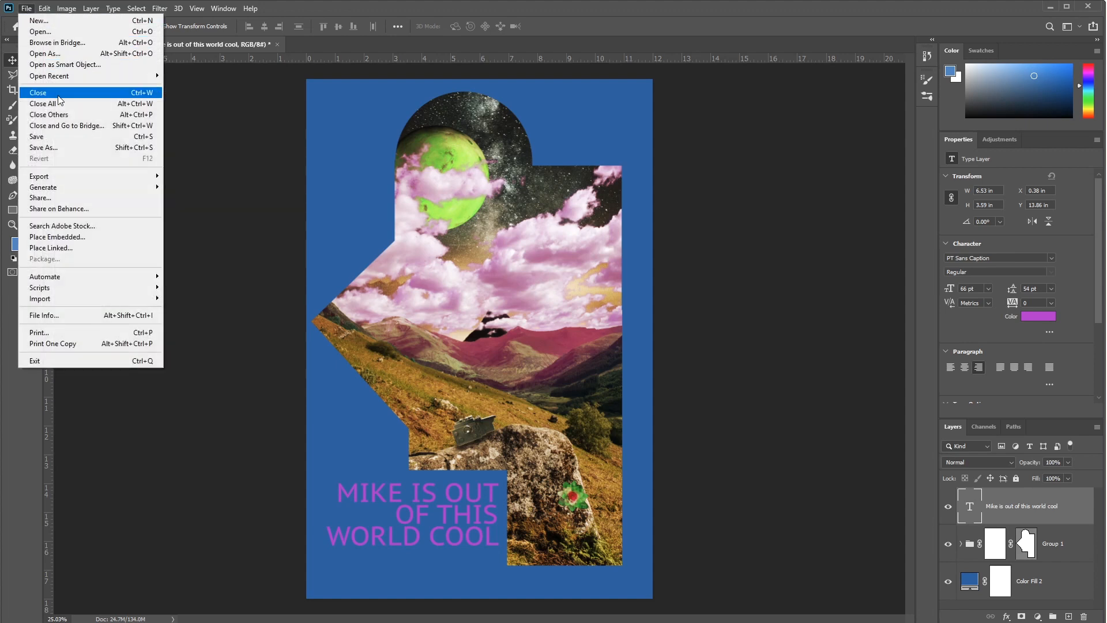
pyautogui.click(36, 137)
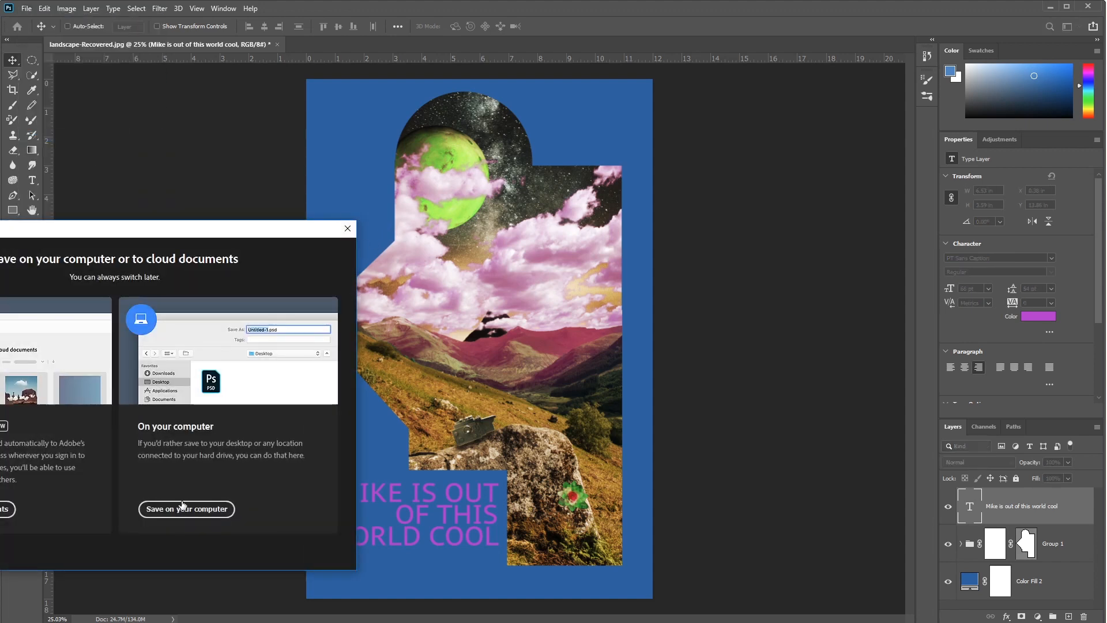
pyautogui.moveTo(239, 231); pyautogui.dragTo(558, 119)
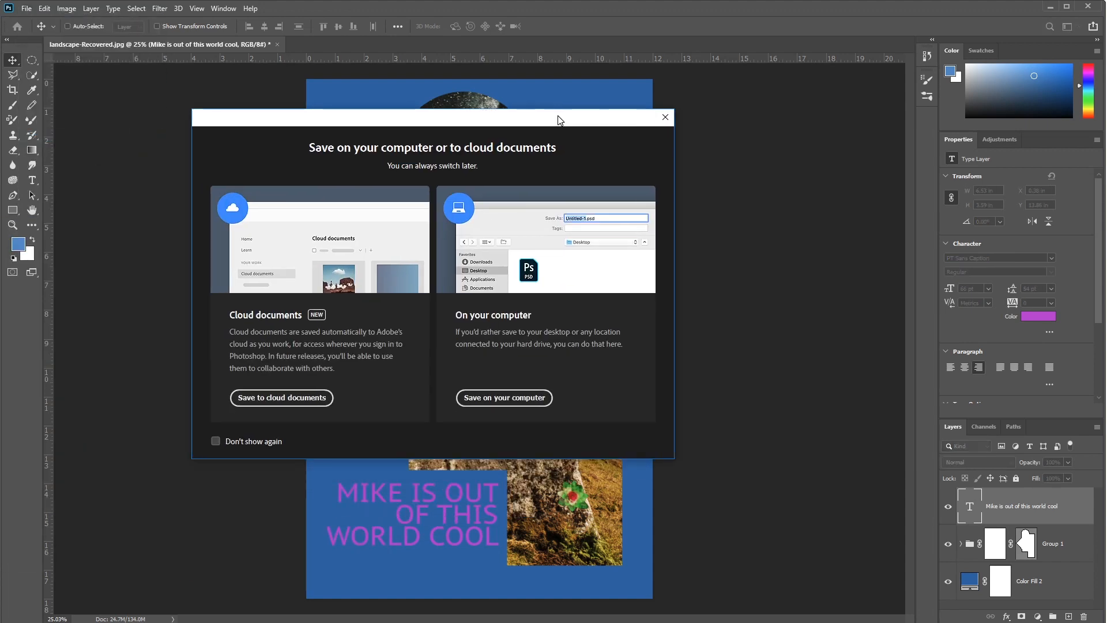
pyautogui.click(510, 398)
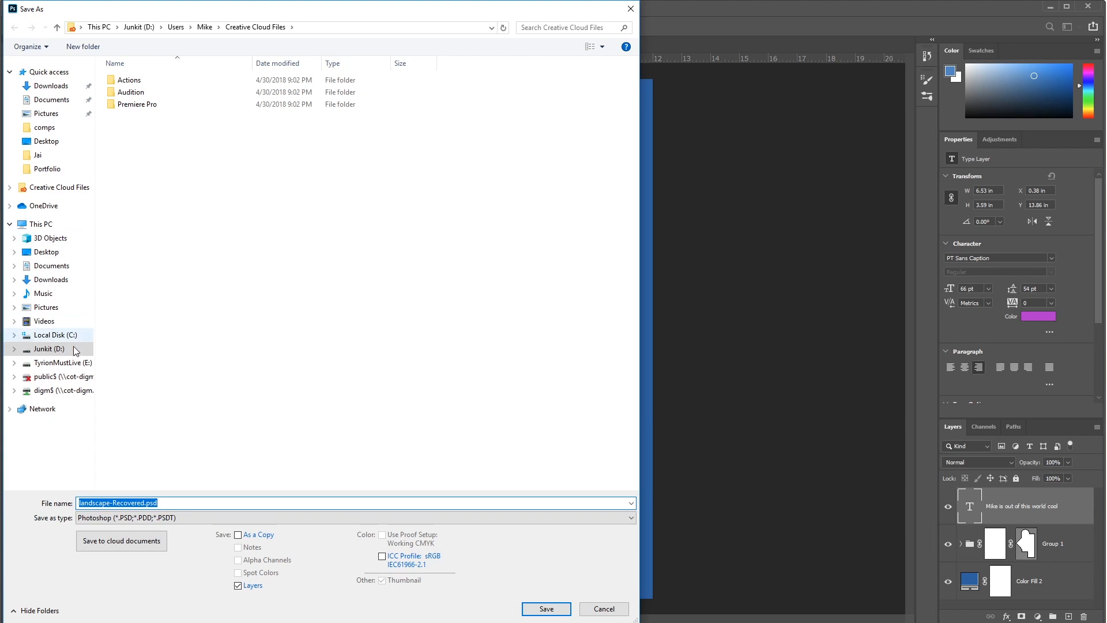
pyautogui.click(66, 146)
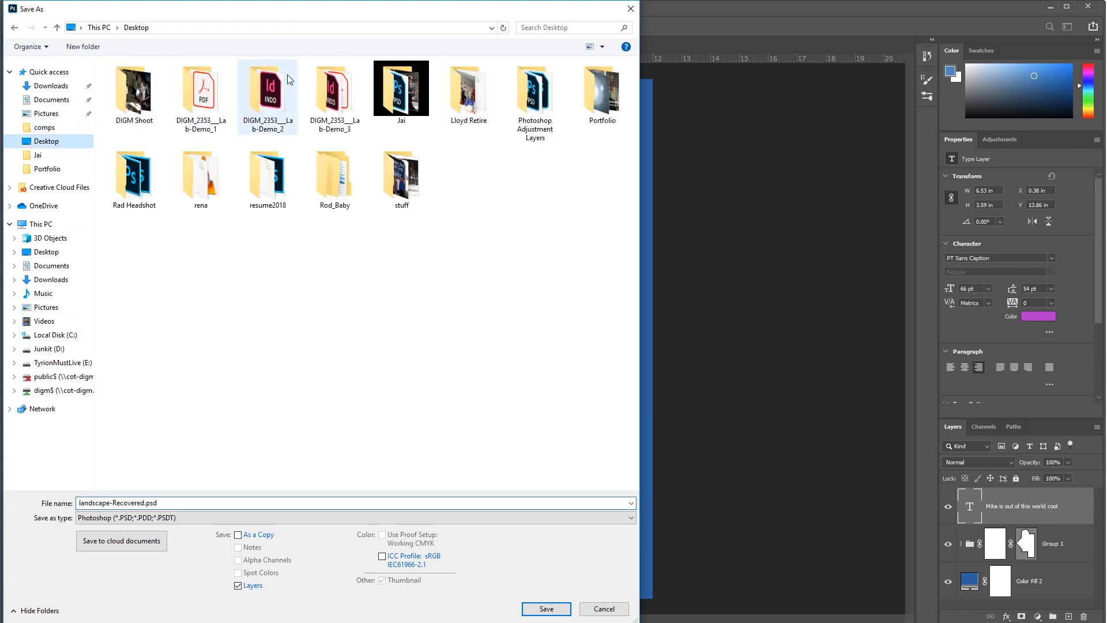
pyautogui.click(546, 609)
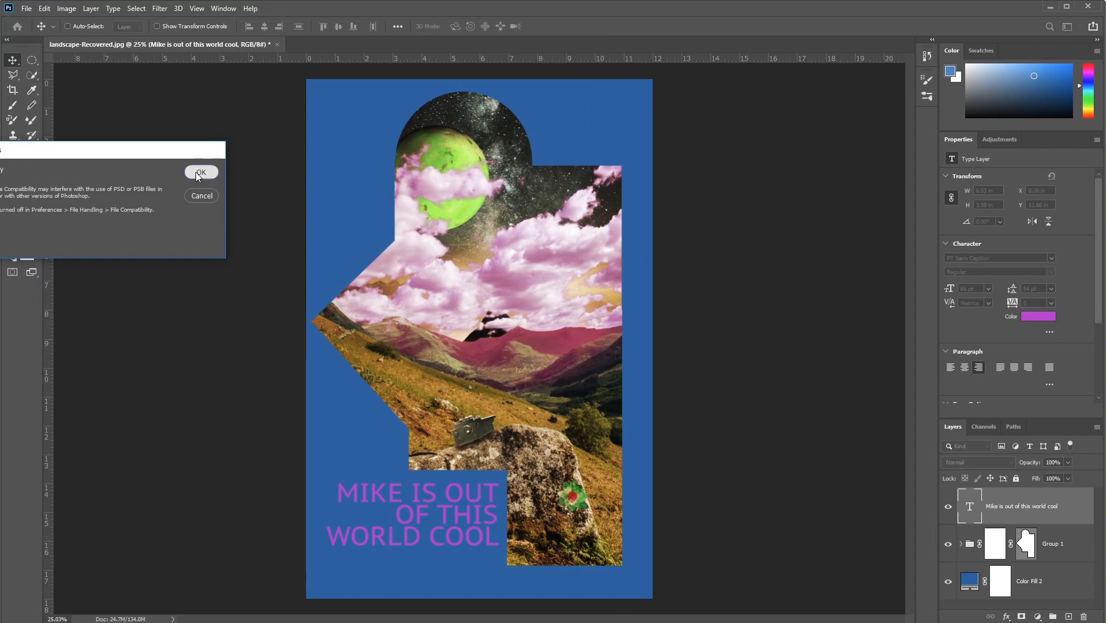
pyautogui.click(196, 172)
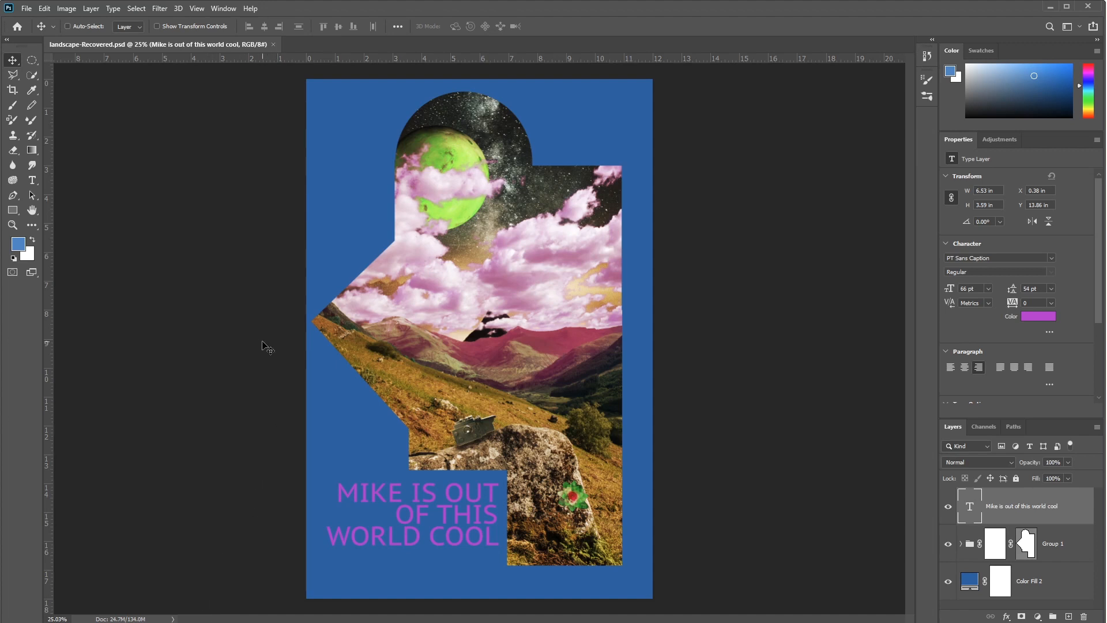
# Step: Duplicate the image with its layers, naming the copy DIGM1350_ followed by the author's surname and first initial
pyautogui.click(66, 9)
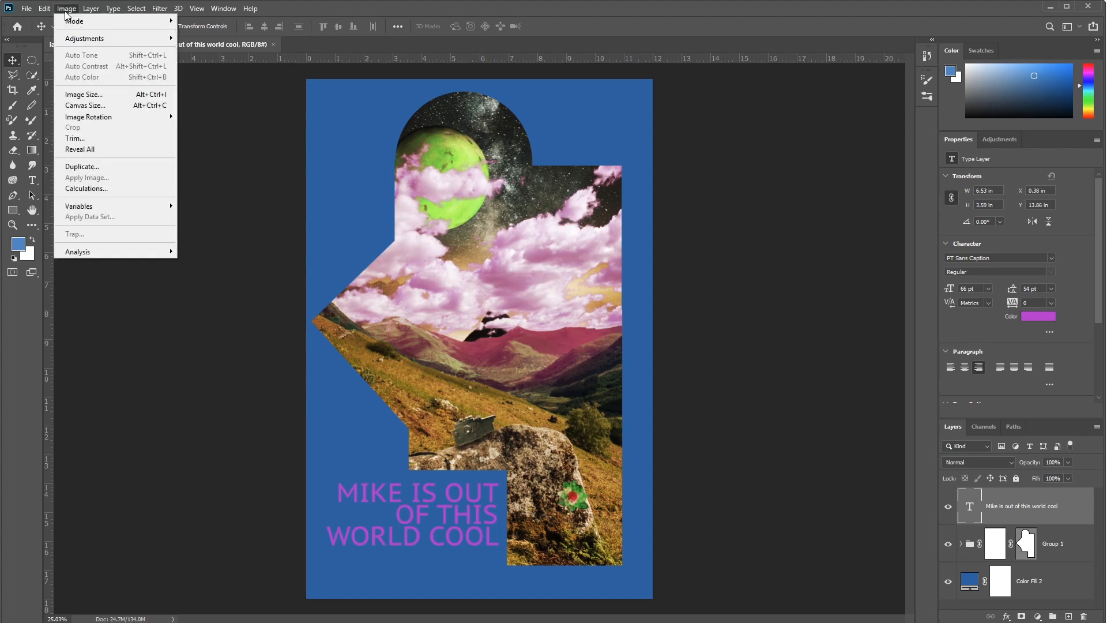
pyautogui.click(101, 166)
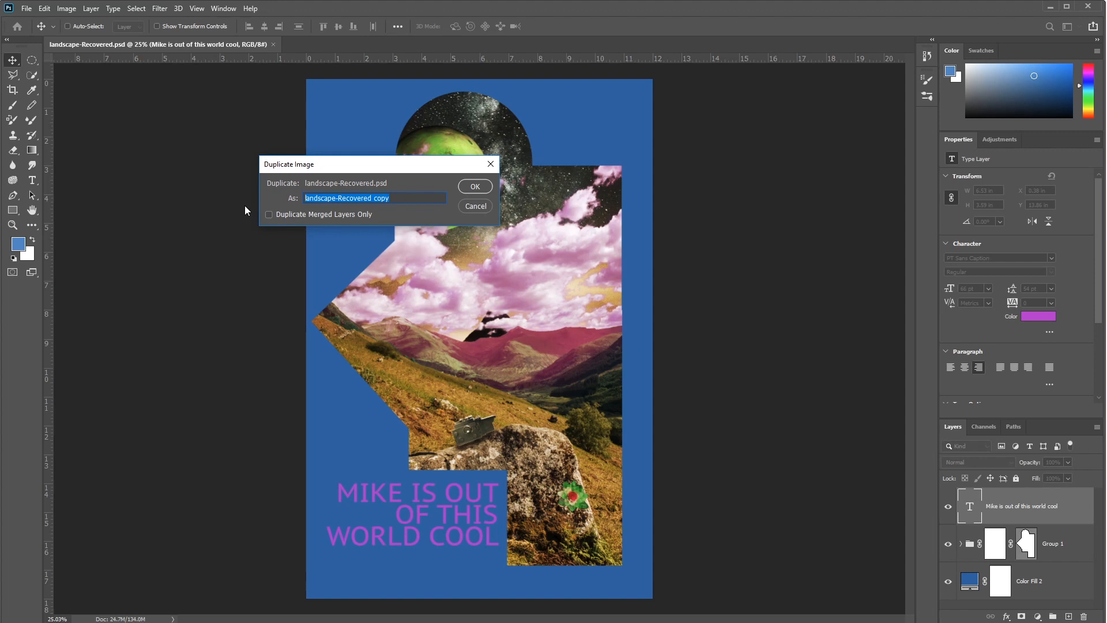
pyautogui.write('DIGM')
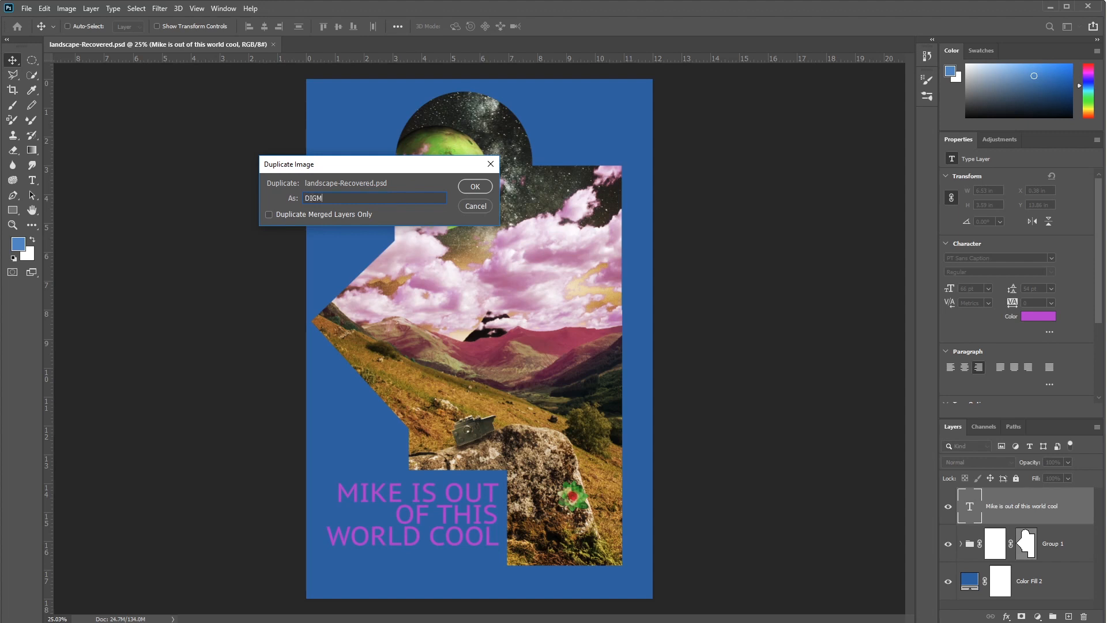
pyautogui.write('1350+')
pyautogui.write('L')
pyautogui.write('awson')
pyautogui.write('M')
pyautogui.click(475, 187)
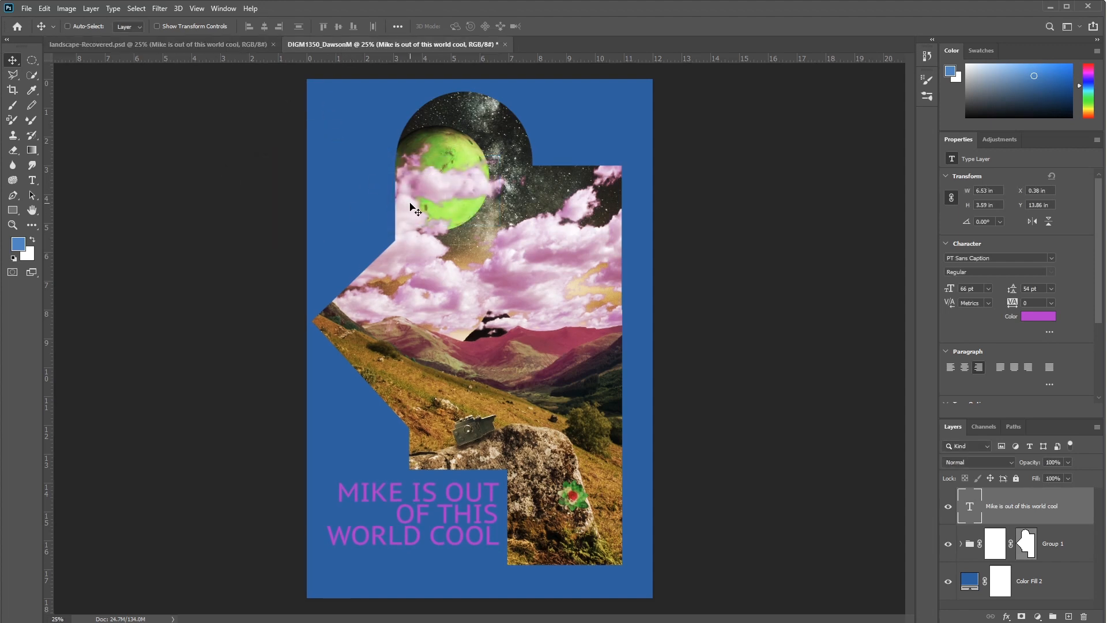
# Step: Set up a crop of the duplicate by width, height and resolution, entering 4 in by 9 in at 72 px/in
pyautogui.scroll(-1, 443, 203)
pyautogui.scroll(1, 444, 202)
pyautogui.scroll(-1, 444, 203)
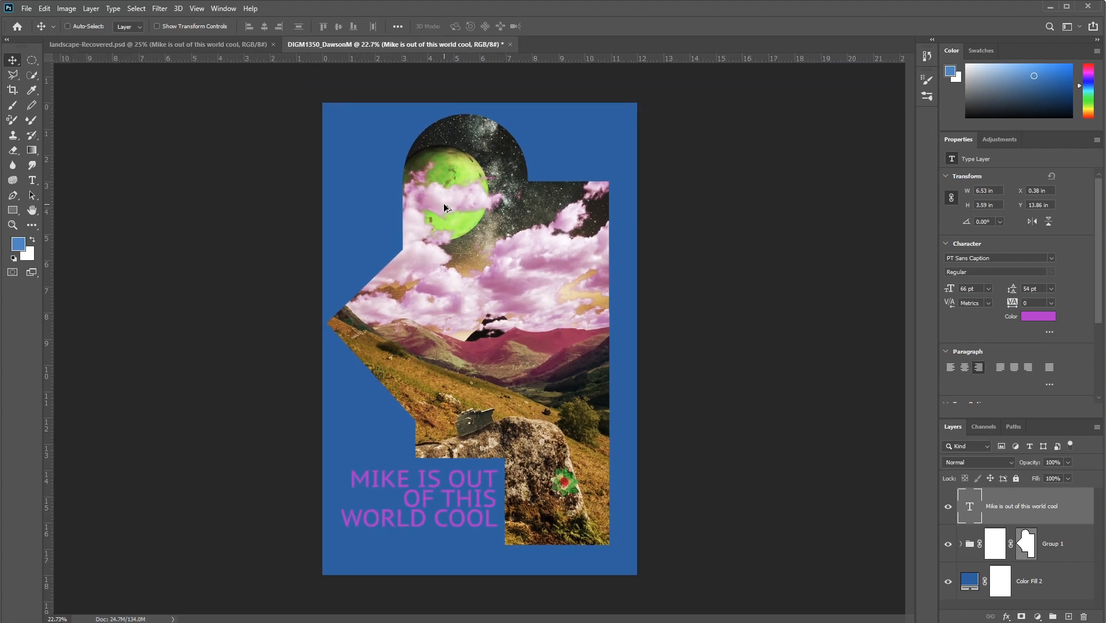
pyautogui.click(13, 92)
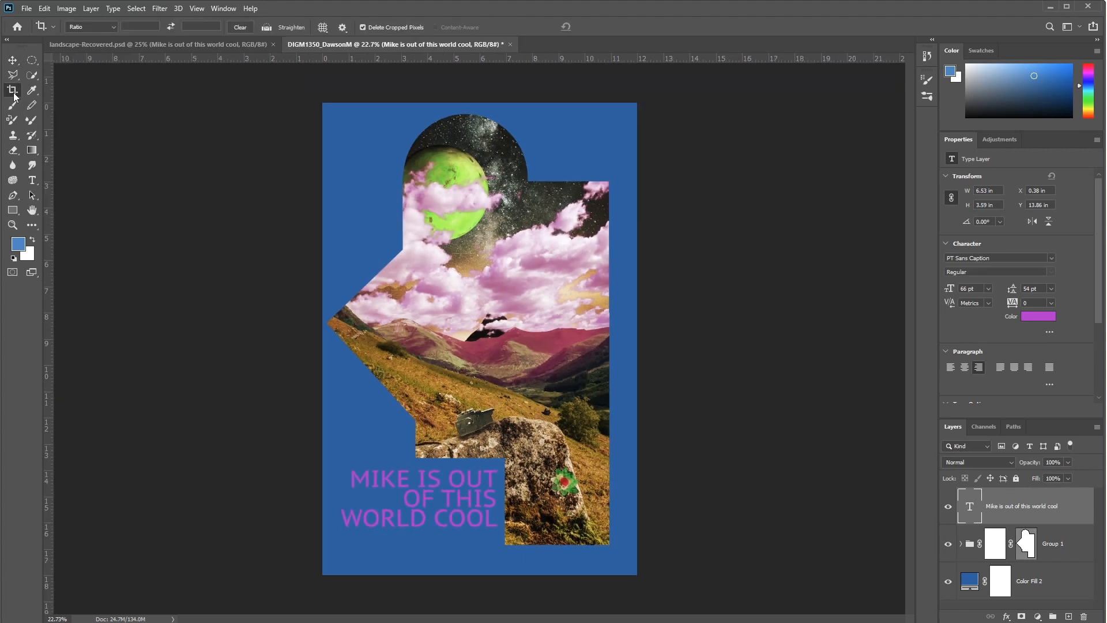
pyautogui.click(87, 27)
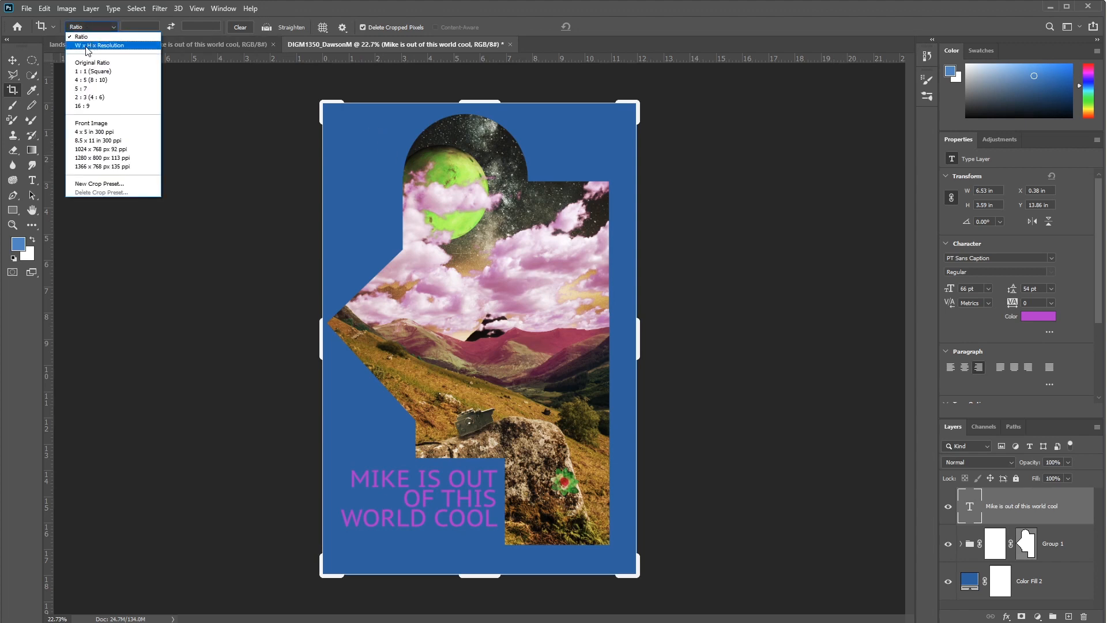
pyautogui.click(87, 46)
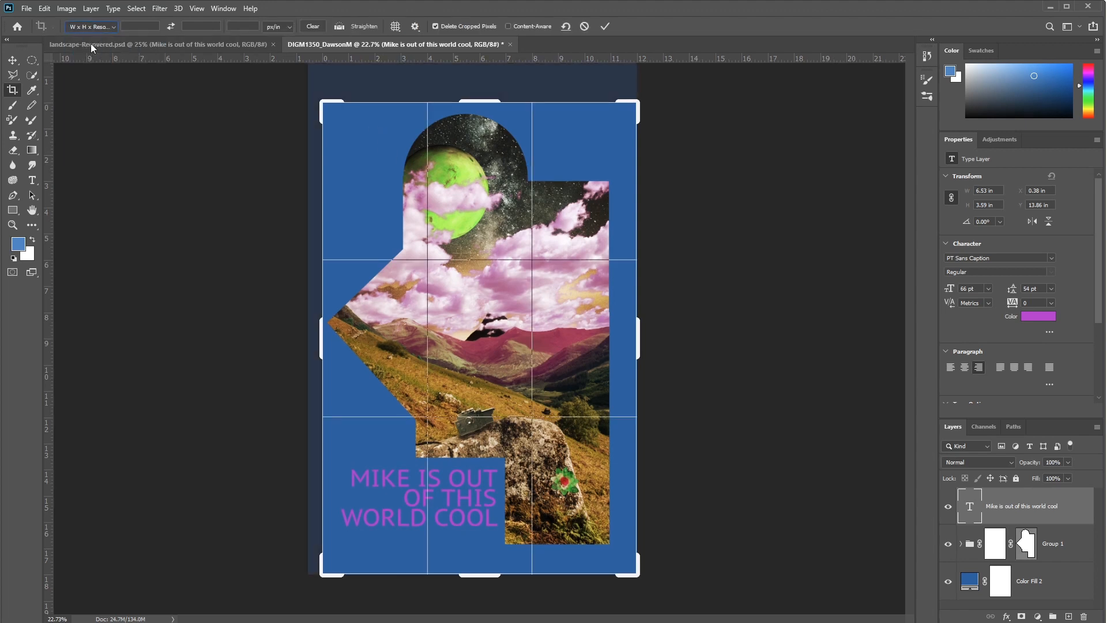
pyautogui.click(135, 26)
pyautogui.write('4 ')
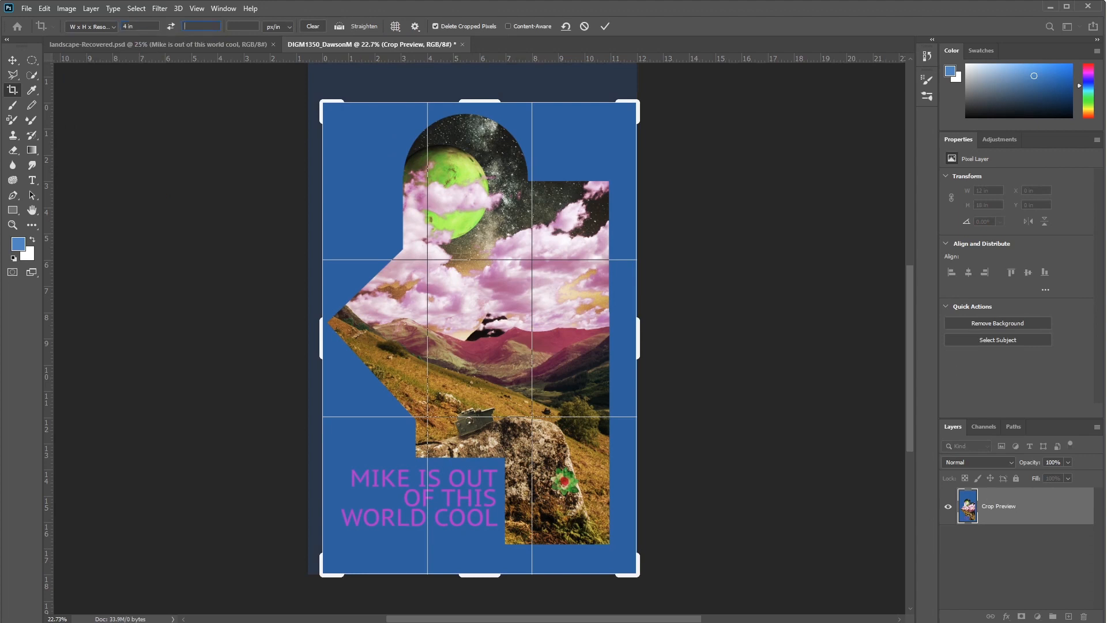
pyautogui.write('9')
pyautogui.press('Tab')
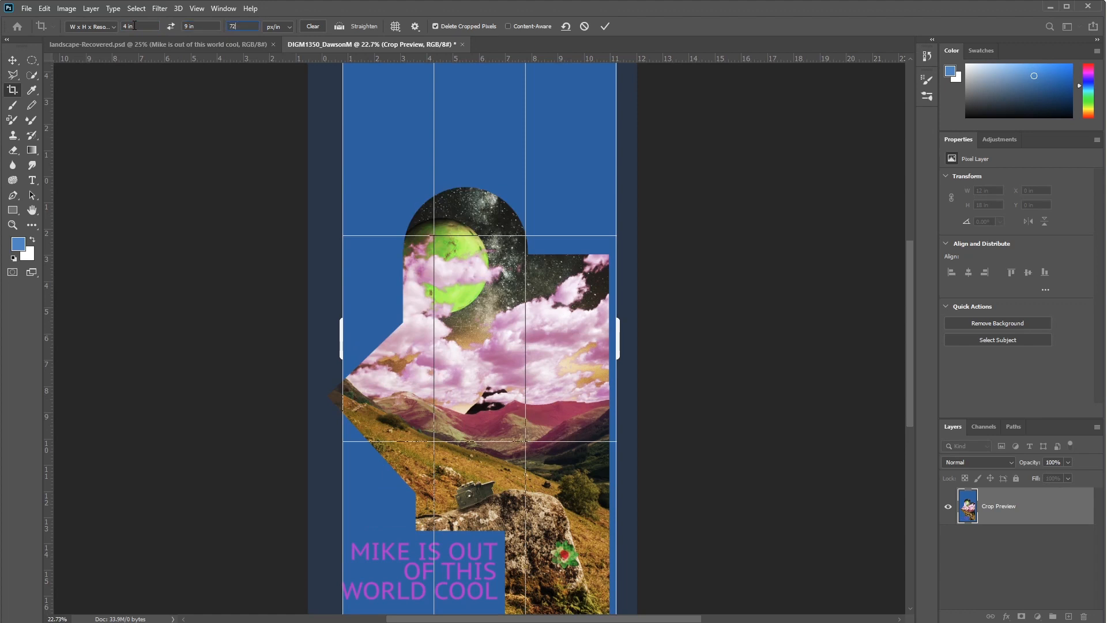
# Step: Set the crop height to 6 in
pyautogui.click(135, 26)
pyautogui.scroll(-1, 334, 172)
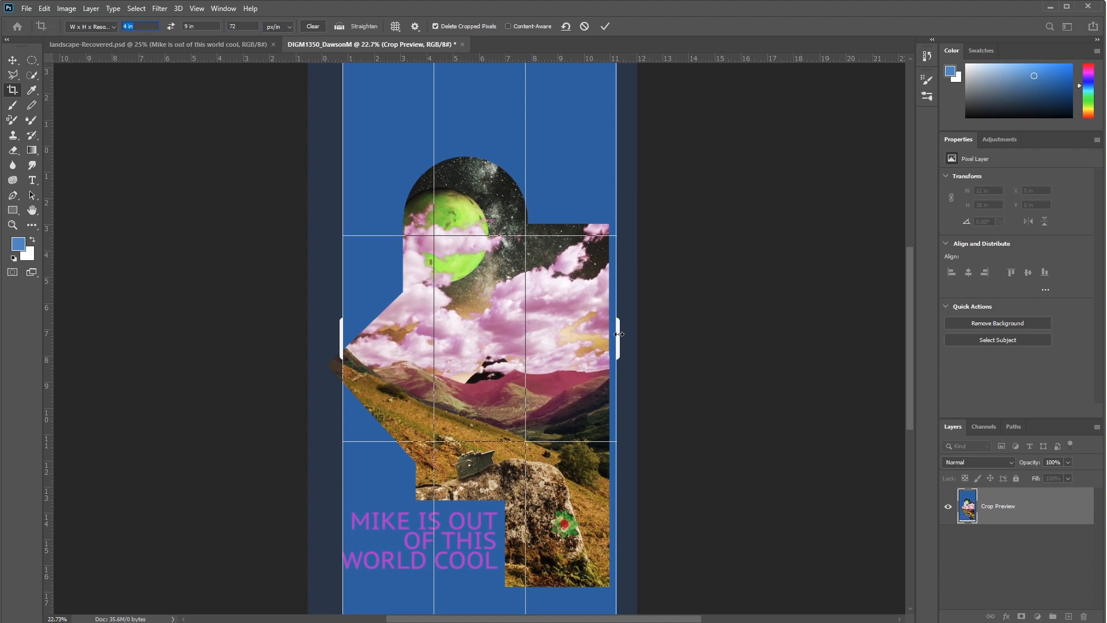
pyautogui.click(145, 28)
pyautogui.press('Tab')
pyautogui.write('6')
pyautogui.press('Return')
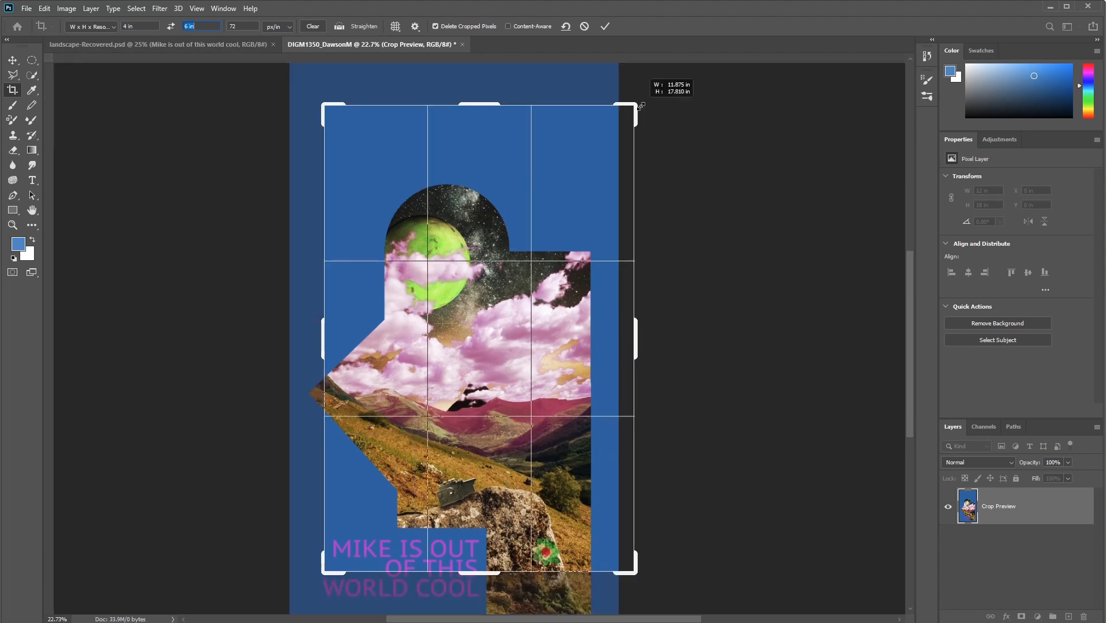
# Step: Fit the crop frame around the poster at about 11.9 by 17.8 in, apply the crop and fit the image on screen
pyautogui.moveTo(563, 229); pyautogui.dragTo(589, 166)
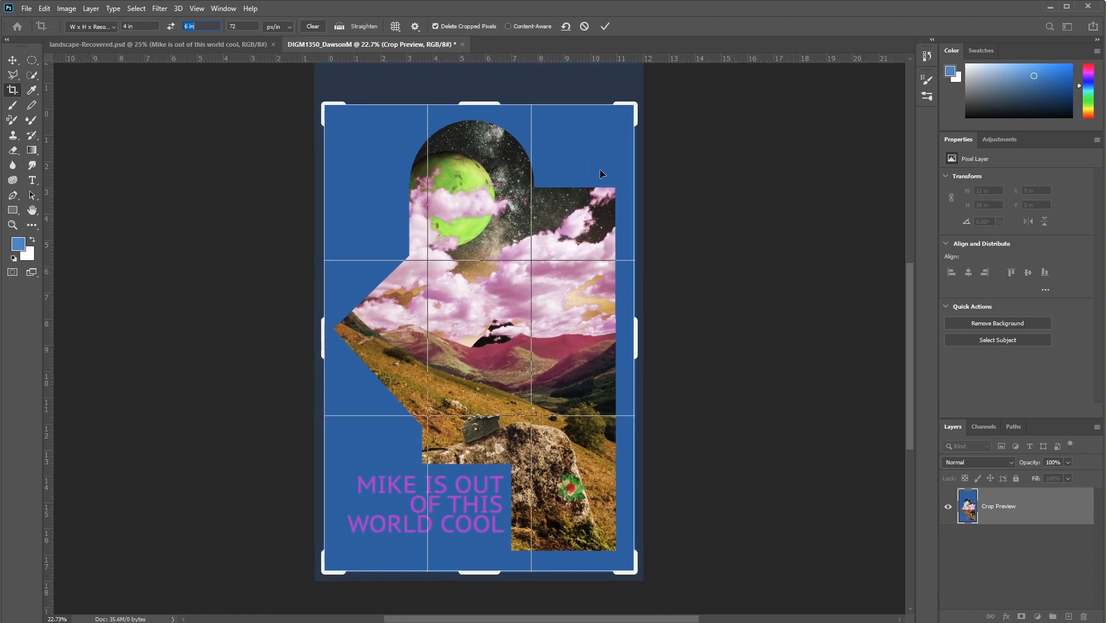
pyautogui.moveTo(634, 108)
pyautogui.mouseDown()
pyautogui.moveTo(649, 91)
pyautogui.moveTo(639, 107)
pyautogui.mouseUp()
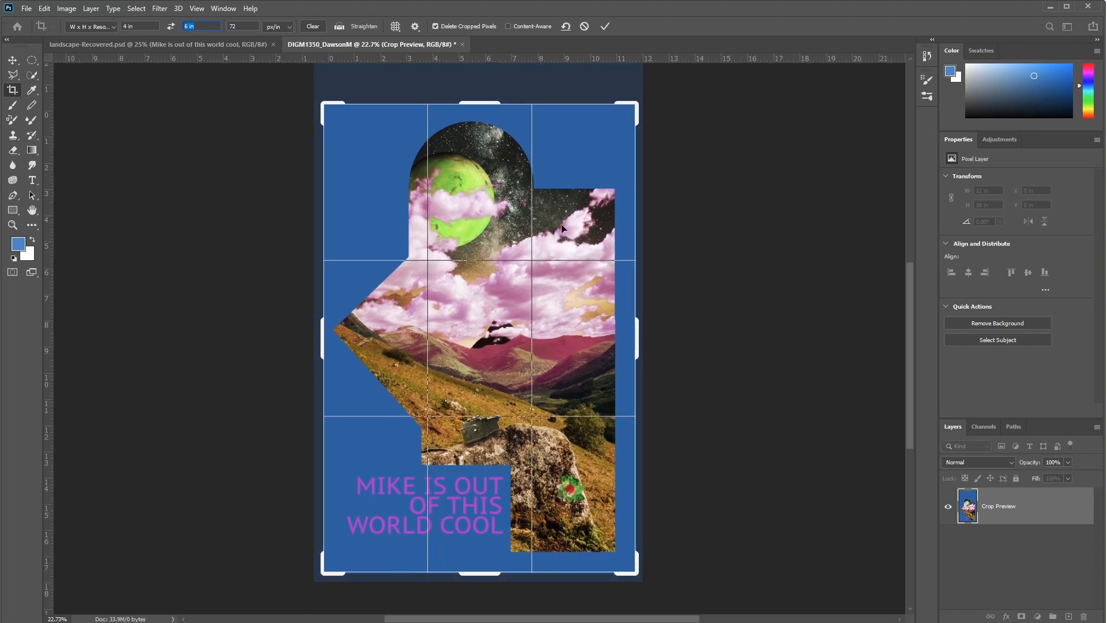
pyautogui.doubleClick(561, 291)
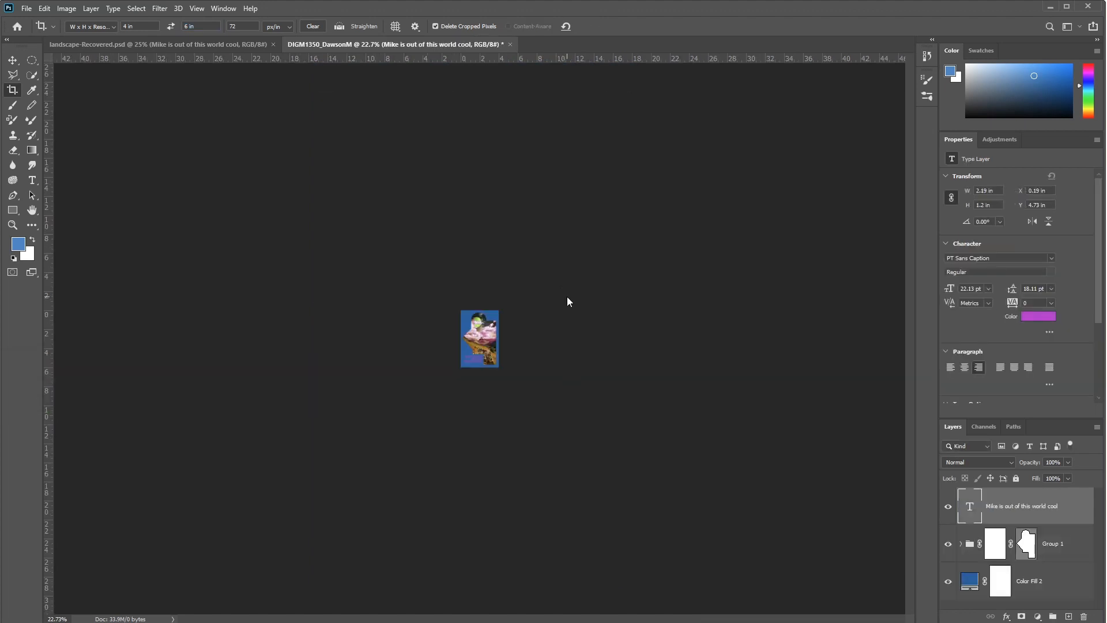
pyautogui.hotkey('ctrl', '0')
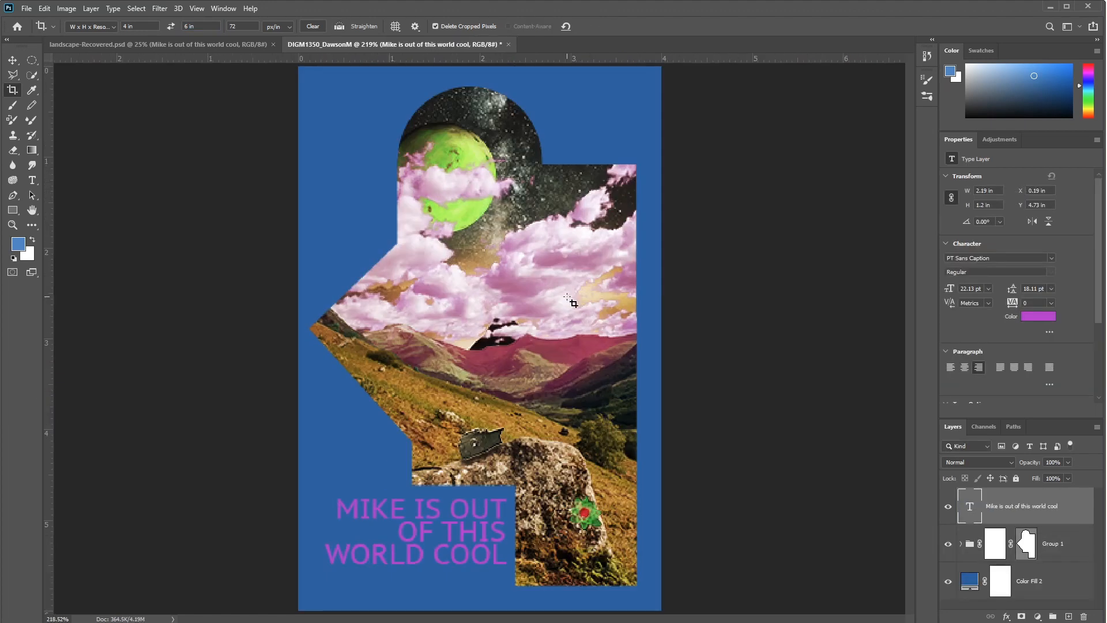